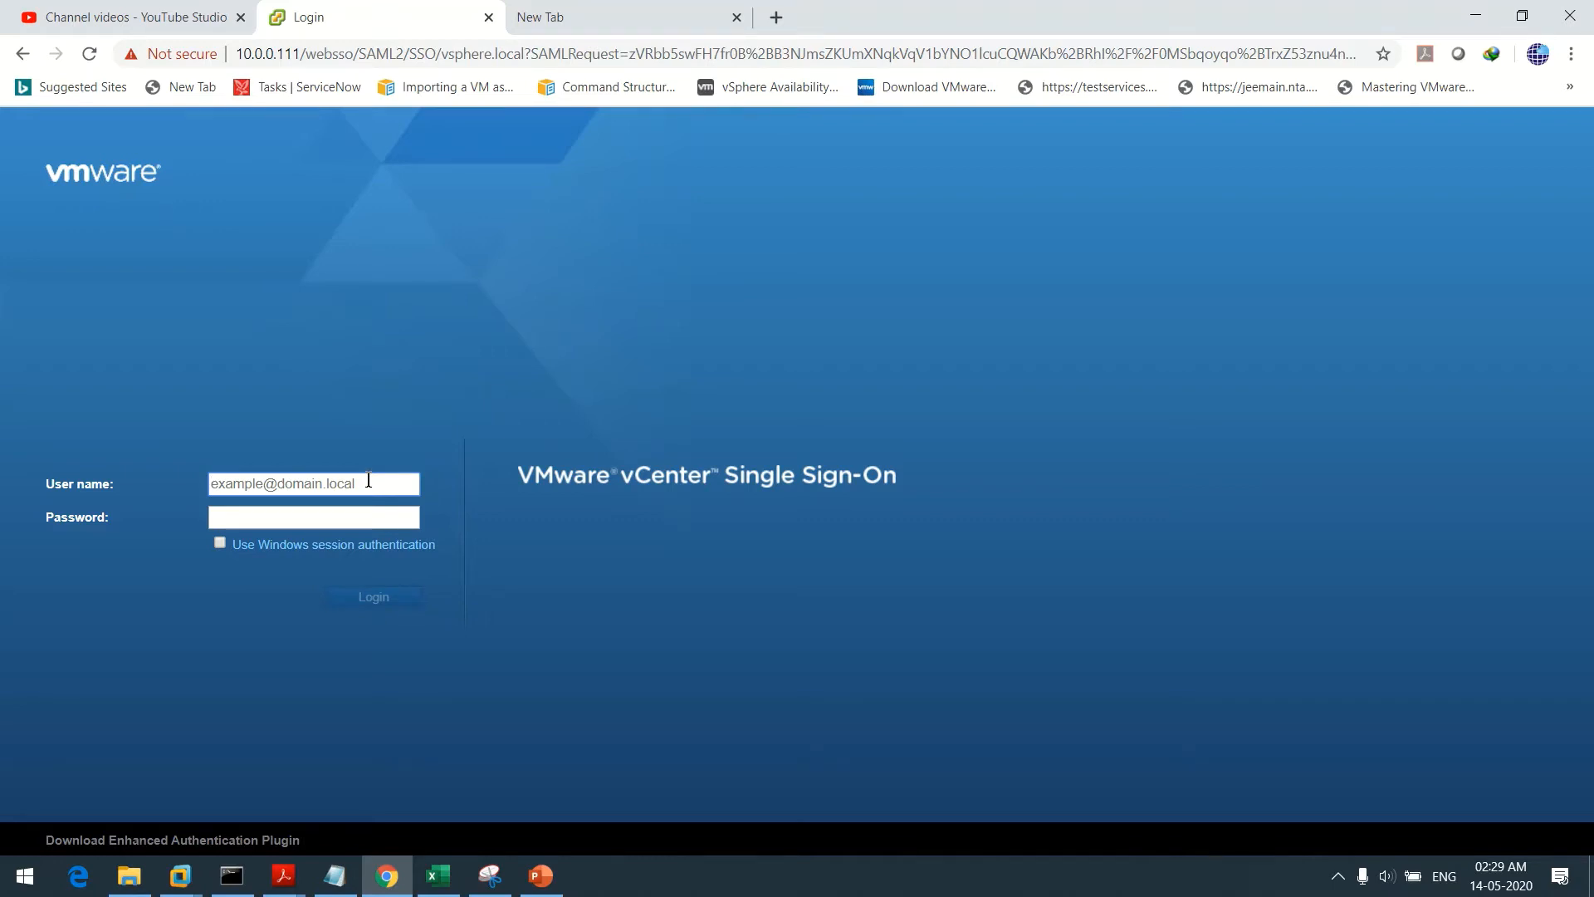
Sign in to vCenter Single Sign-On with the vSphere administrator account and its password
{"action": "type", "text": "administ"}
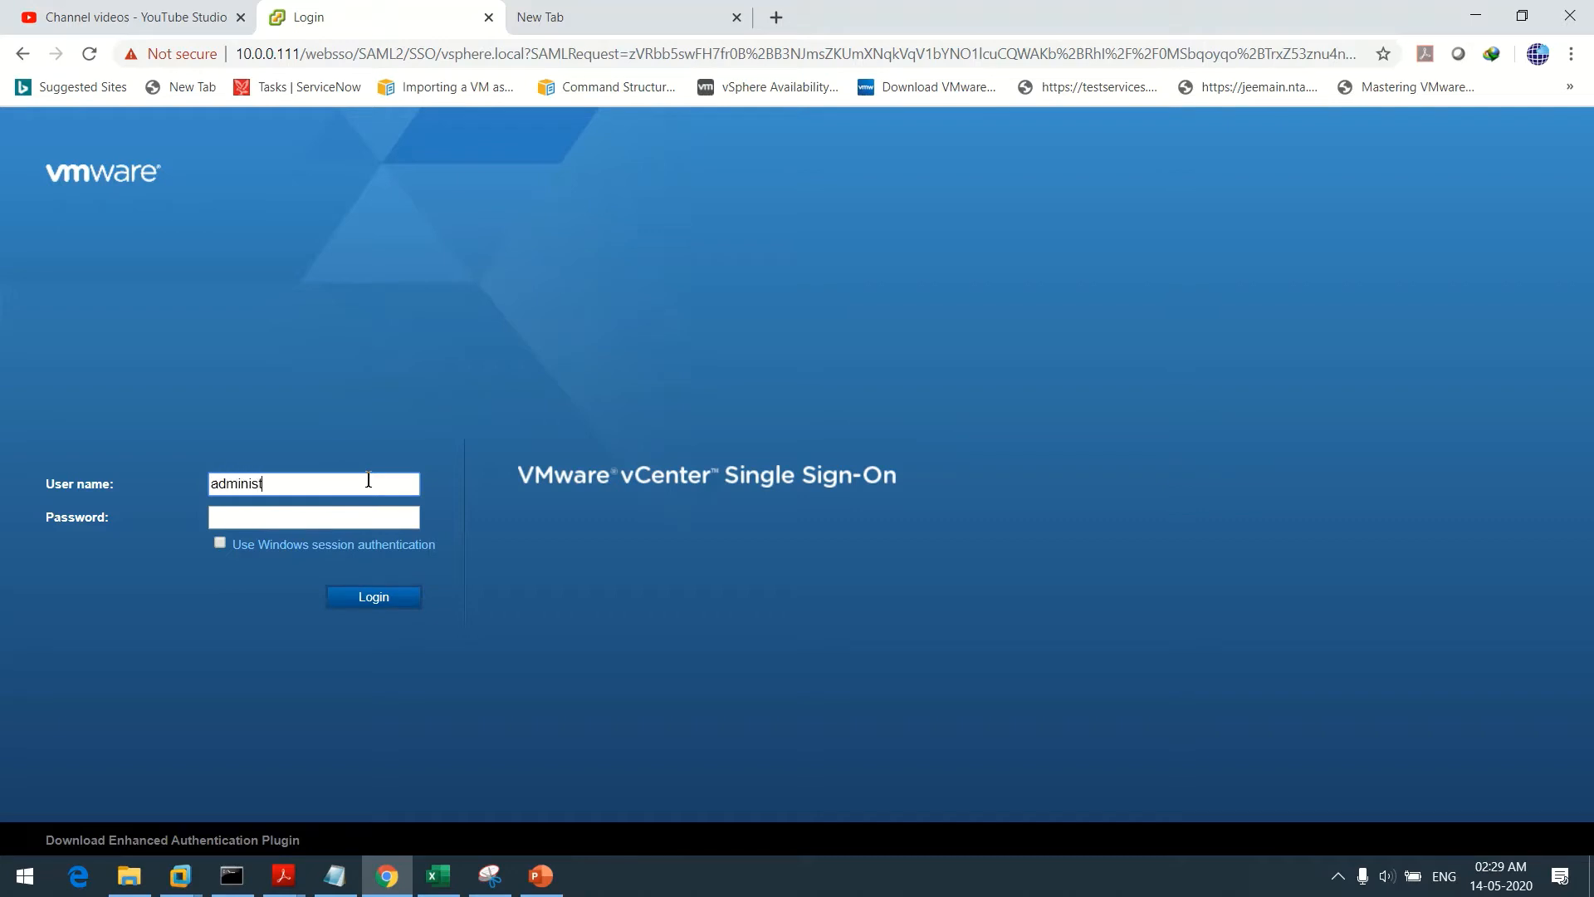
{"action": "type", "text": "rator@vsphere.local"}
{"action": "key", "text": "Tab"}
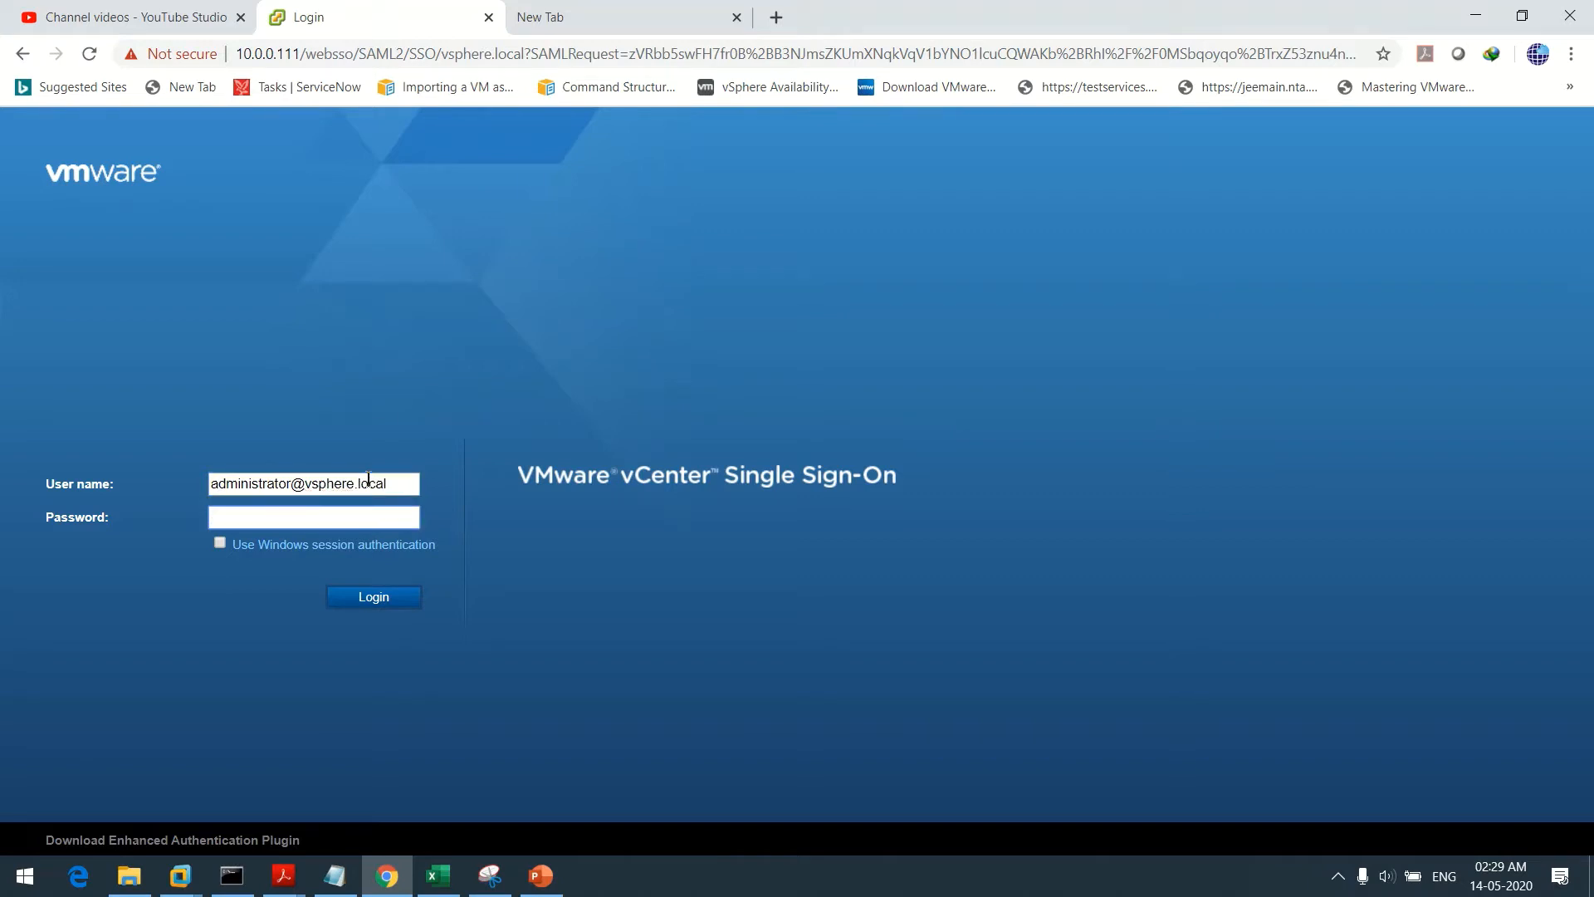
{"action": "type", "text": "•••••••••"}
{"action": "key", "text": "Return"}
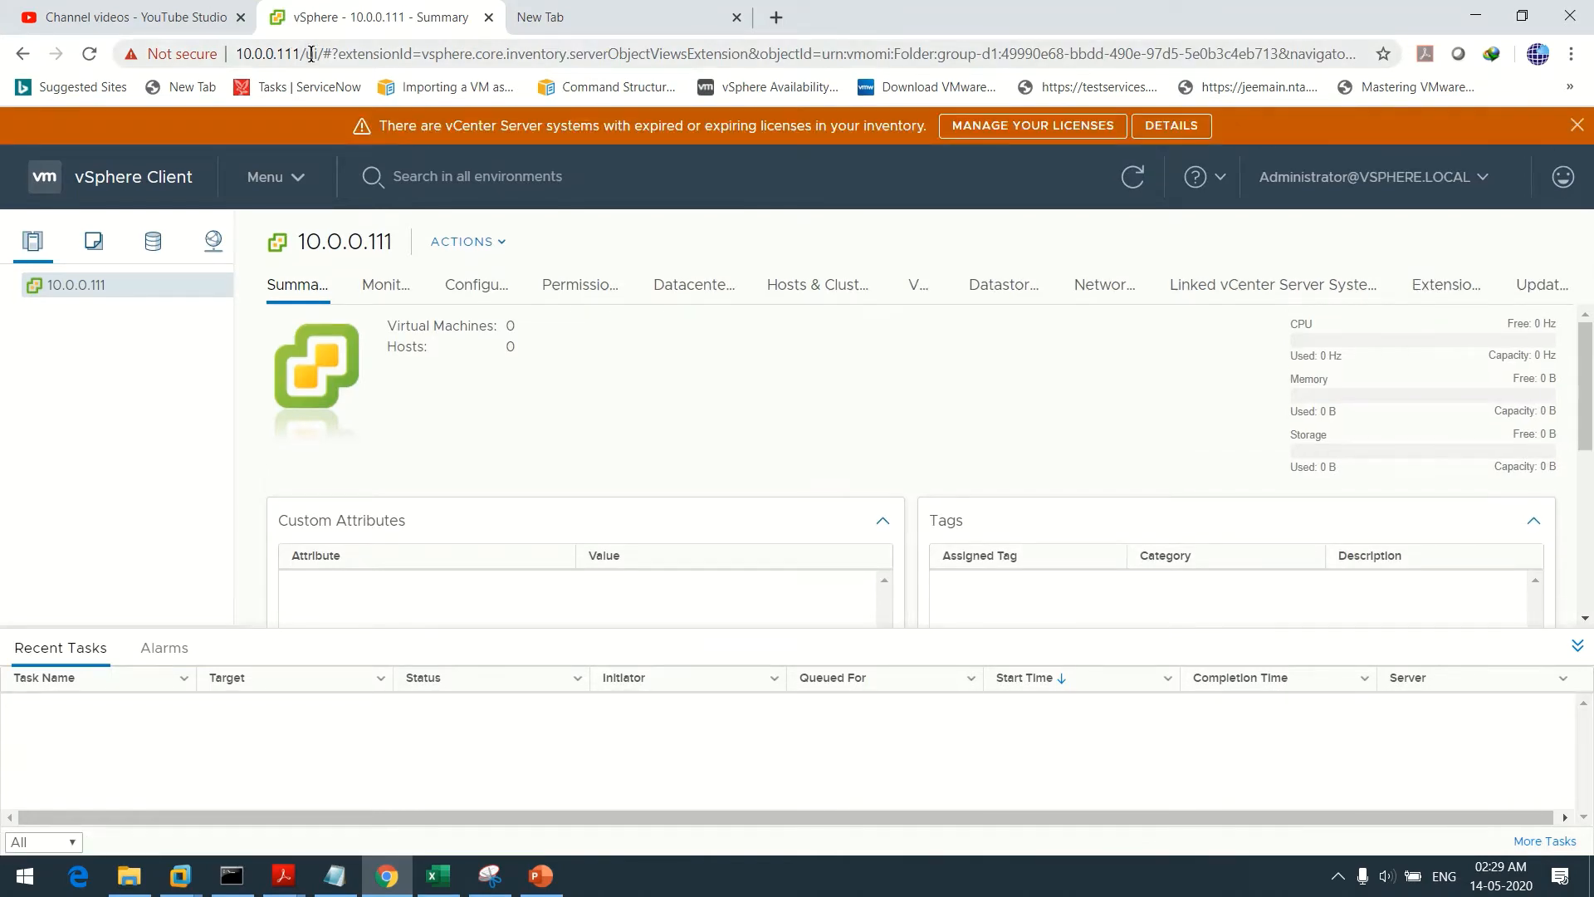
{"action": "left_click", "coordinate": [1577, 125]}
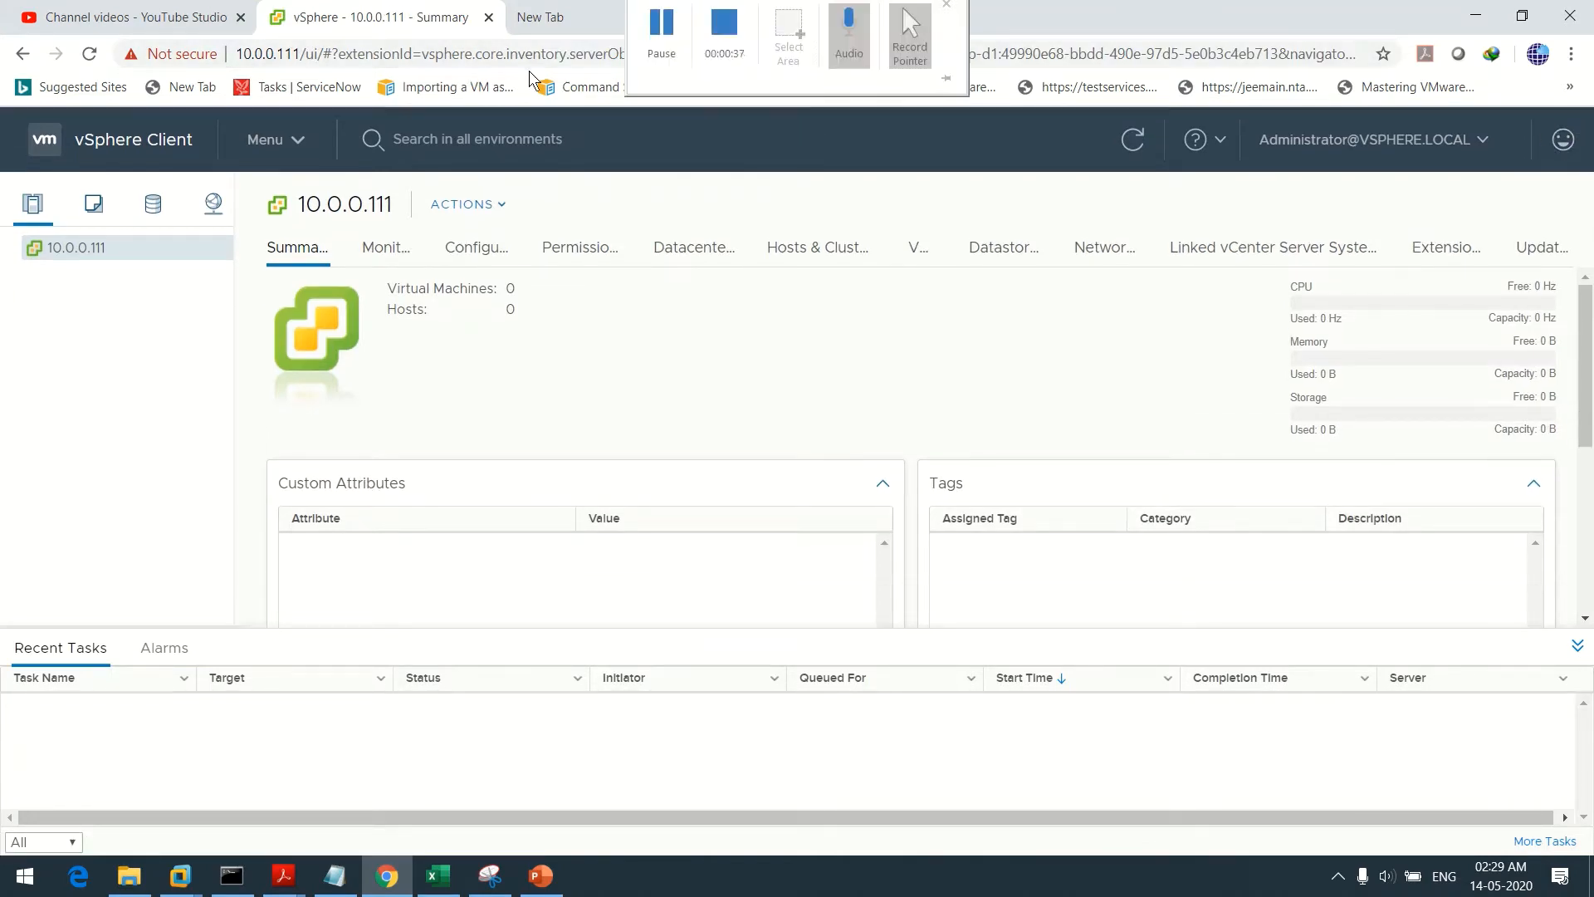
{"action": "left_click", "coordinate": [630, 11]}
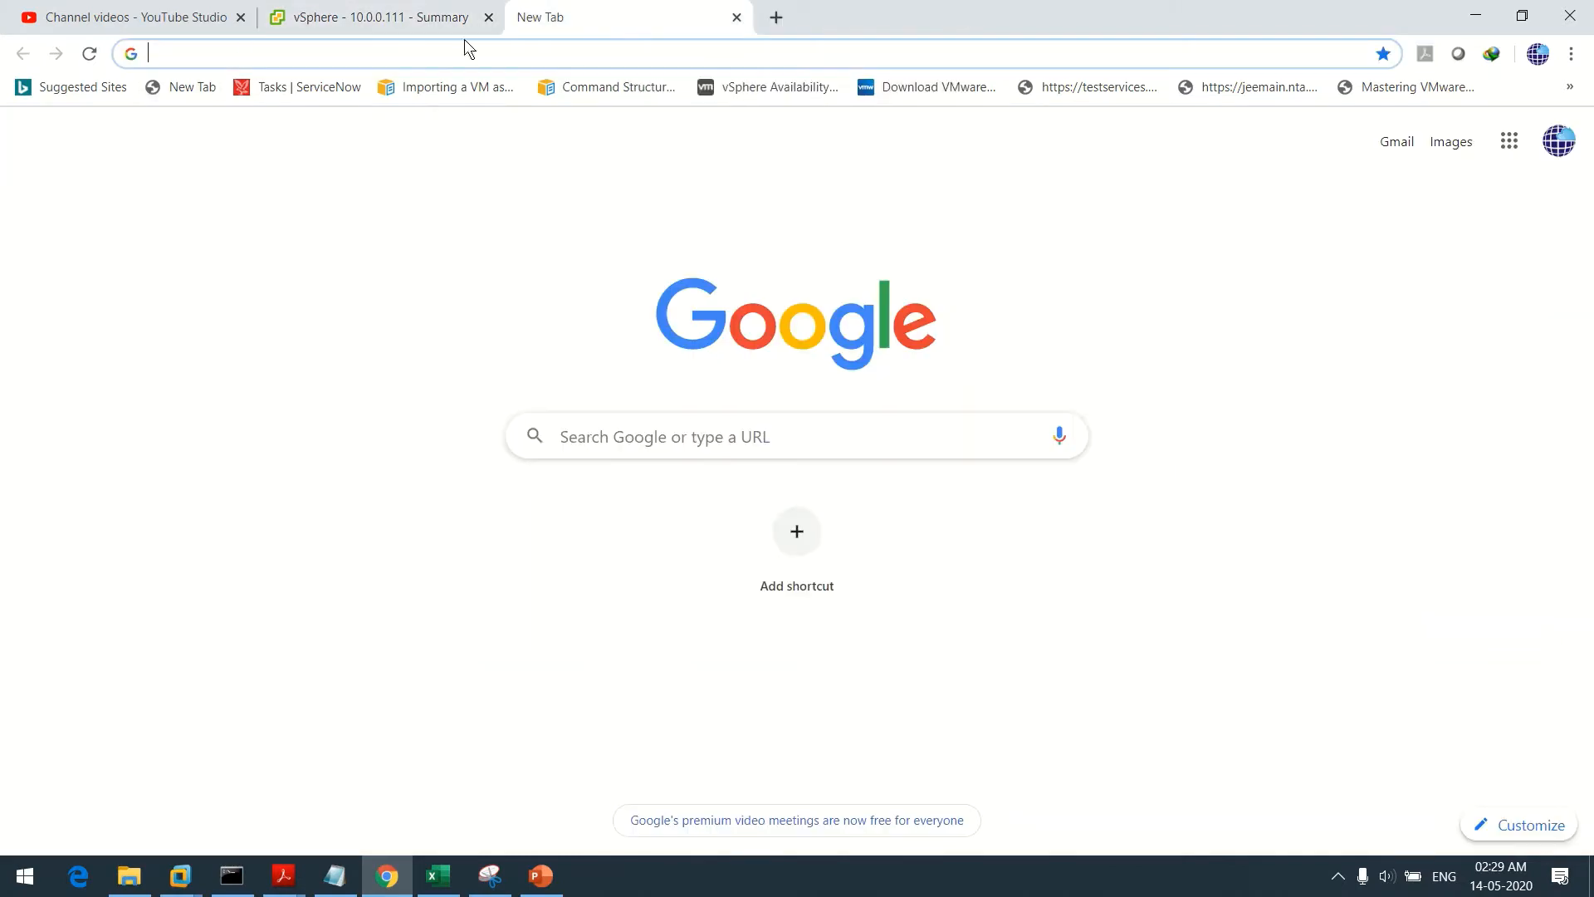
{"action": "left_click", "coordinate": [223, 56]}
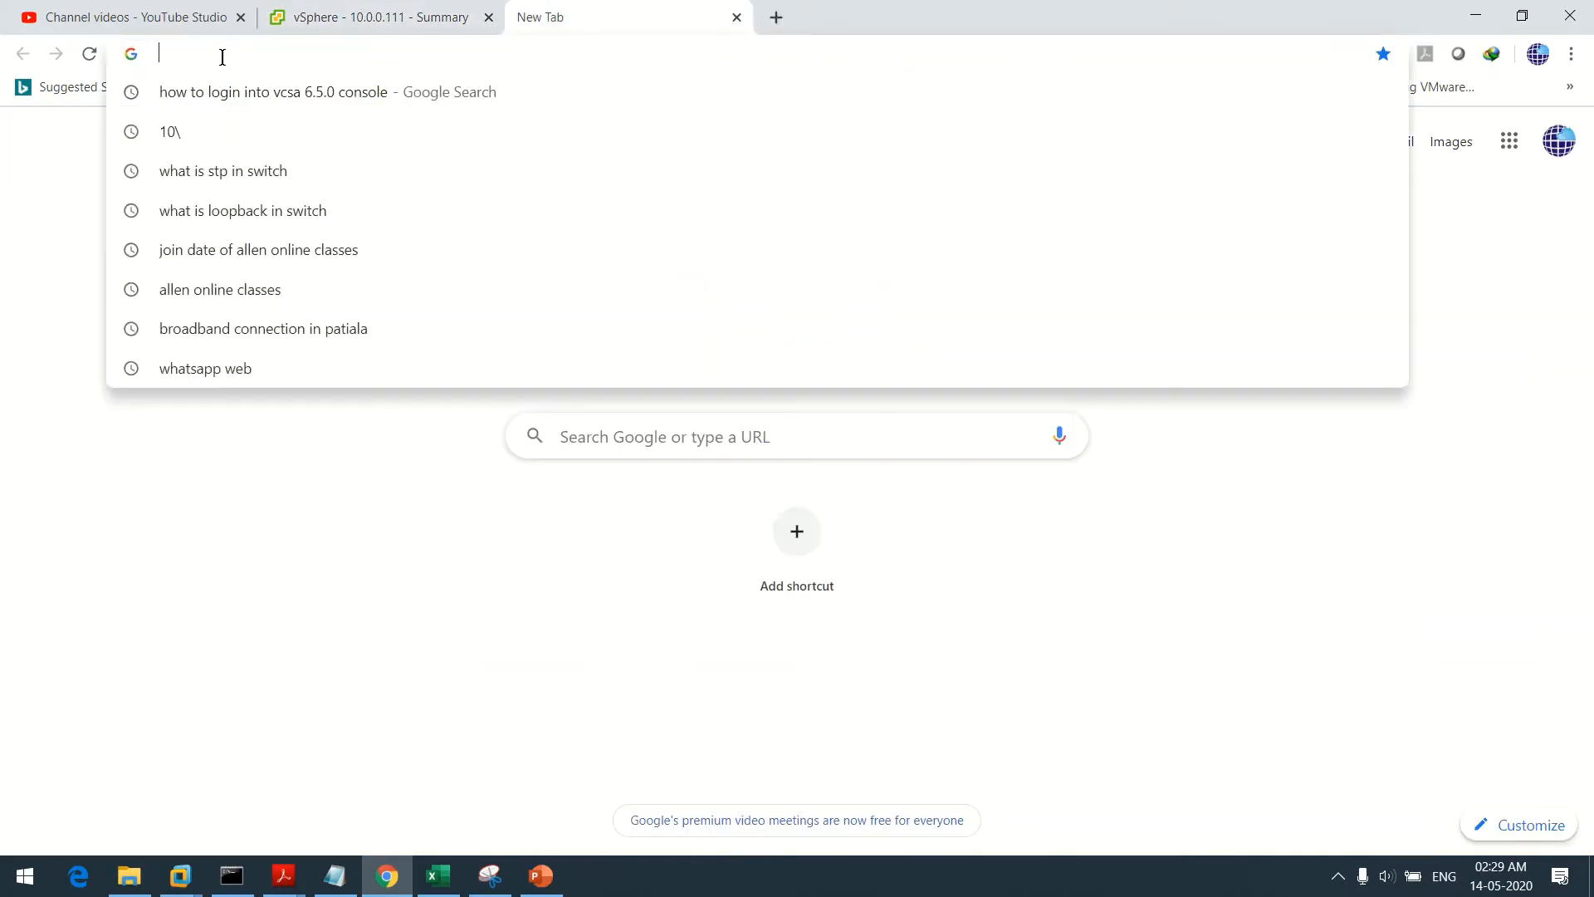
{"action": "type", "text": "htt"}
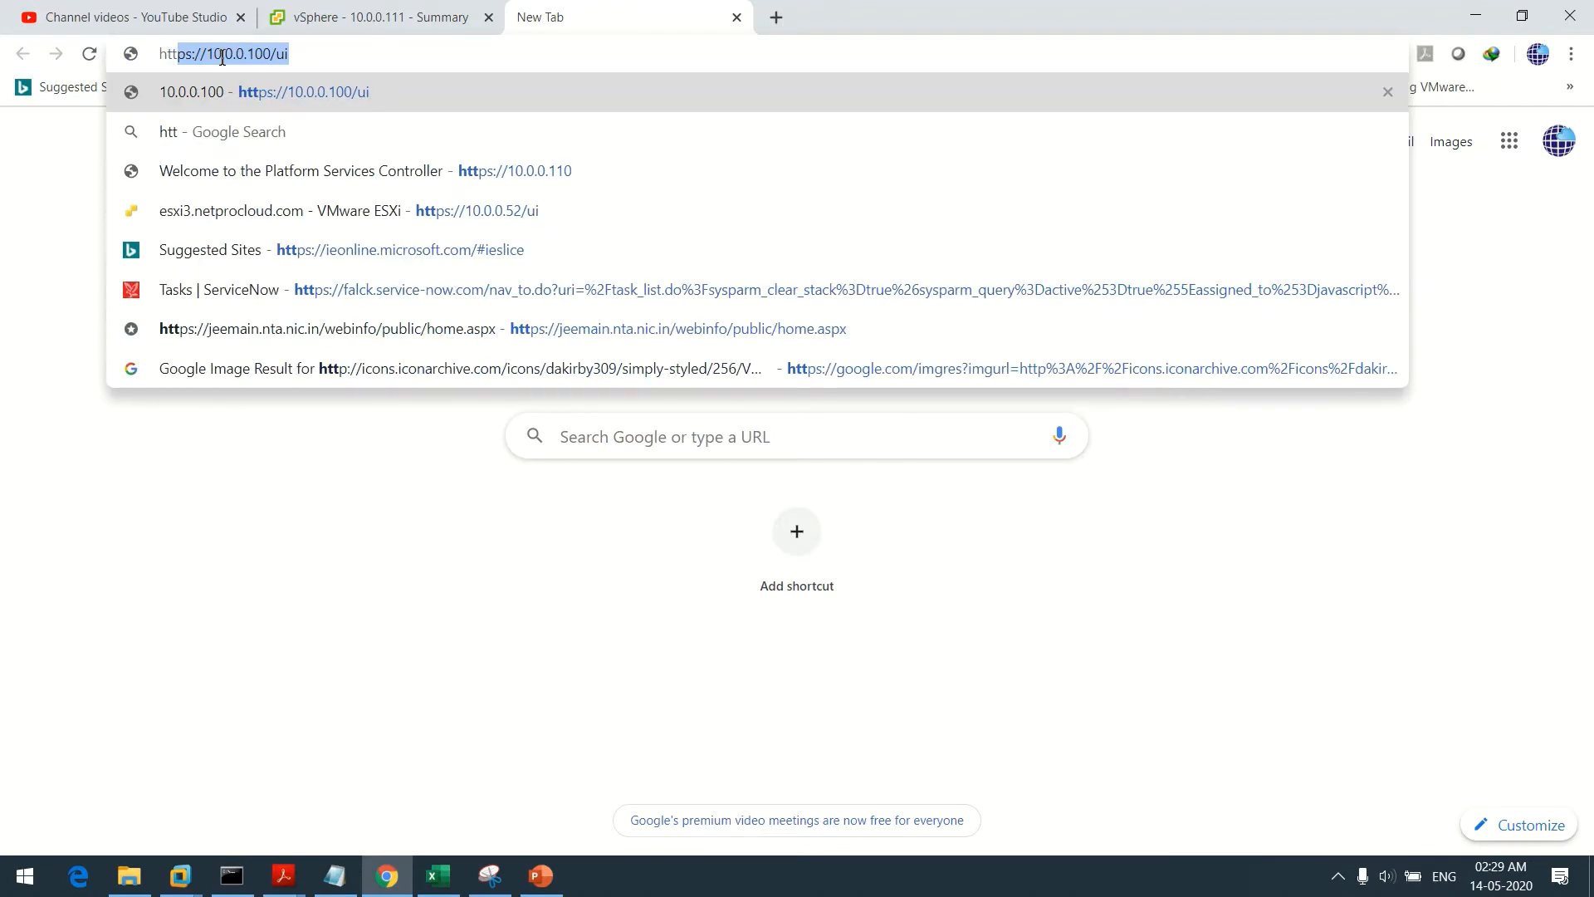
{"action": "type", "text": "ps"}
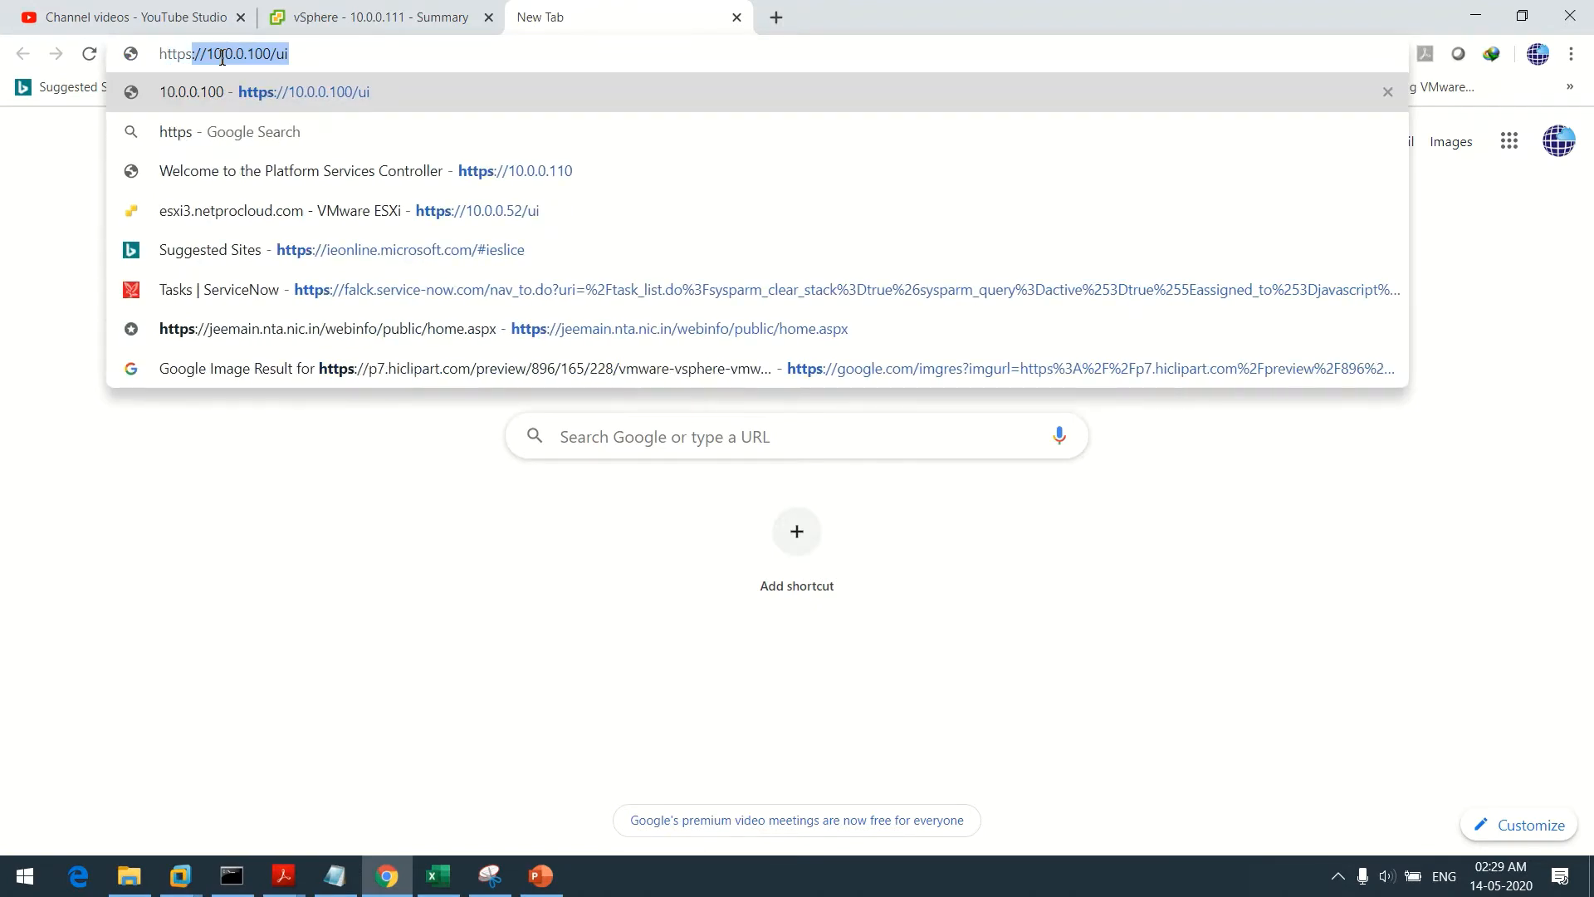
{"action": "type", "text": "://10"}
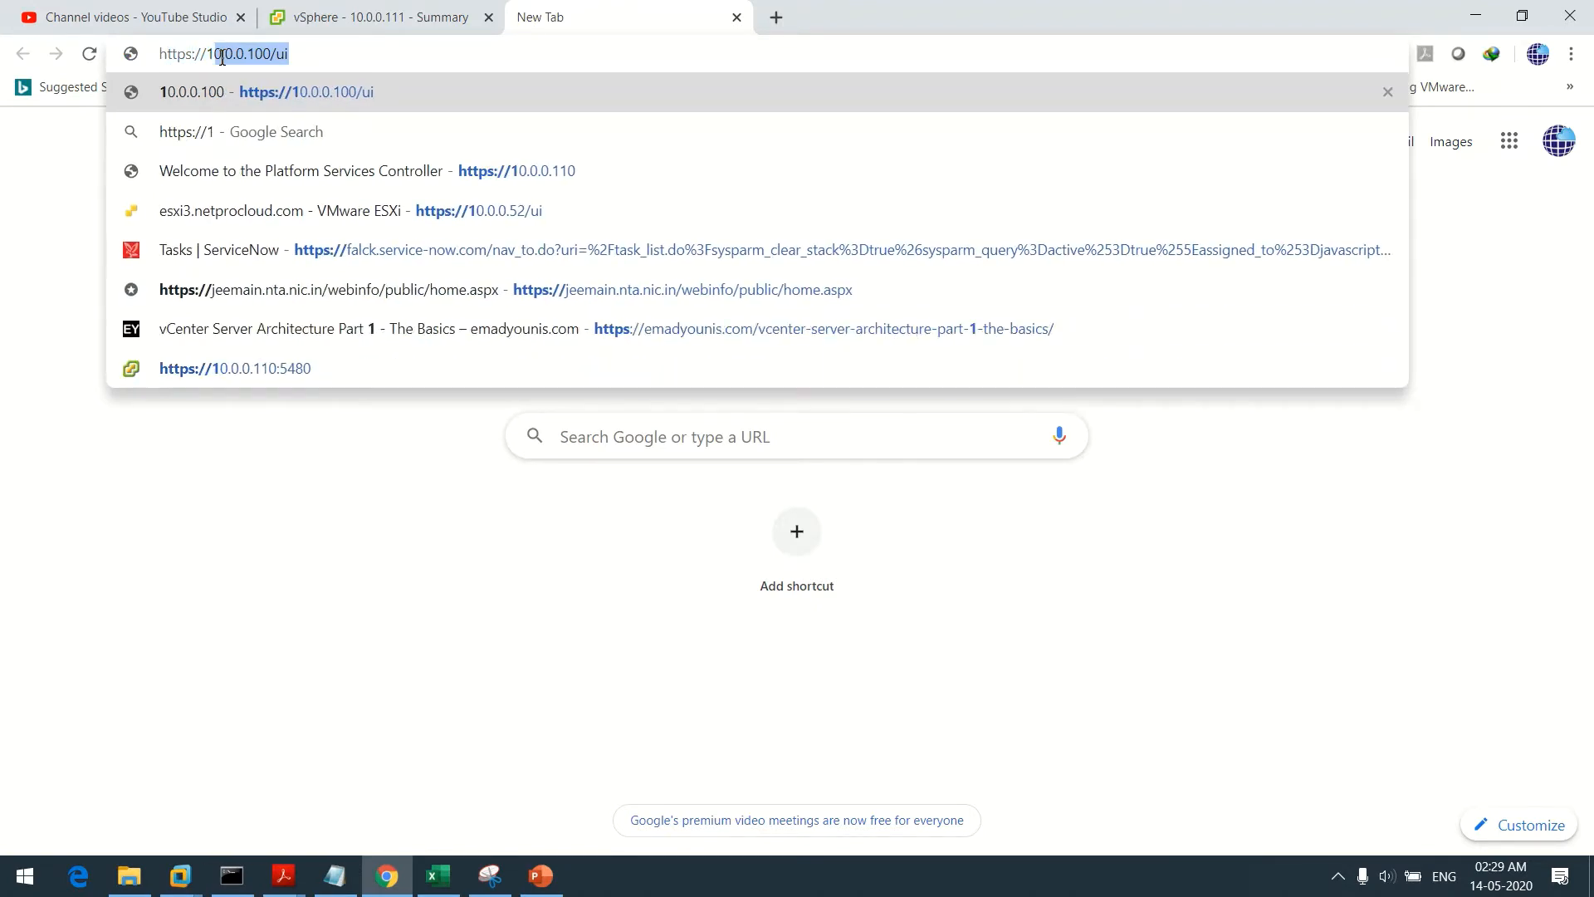
{"action": "type", "text": ".0.0."}
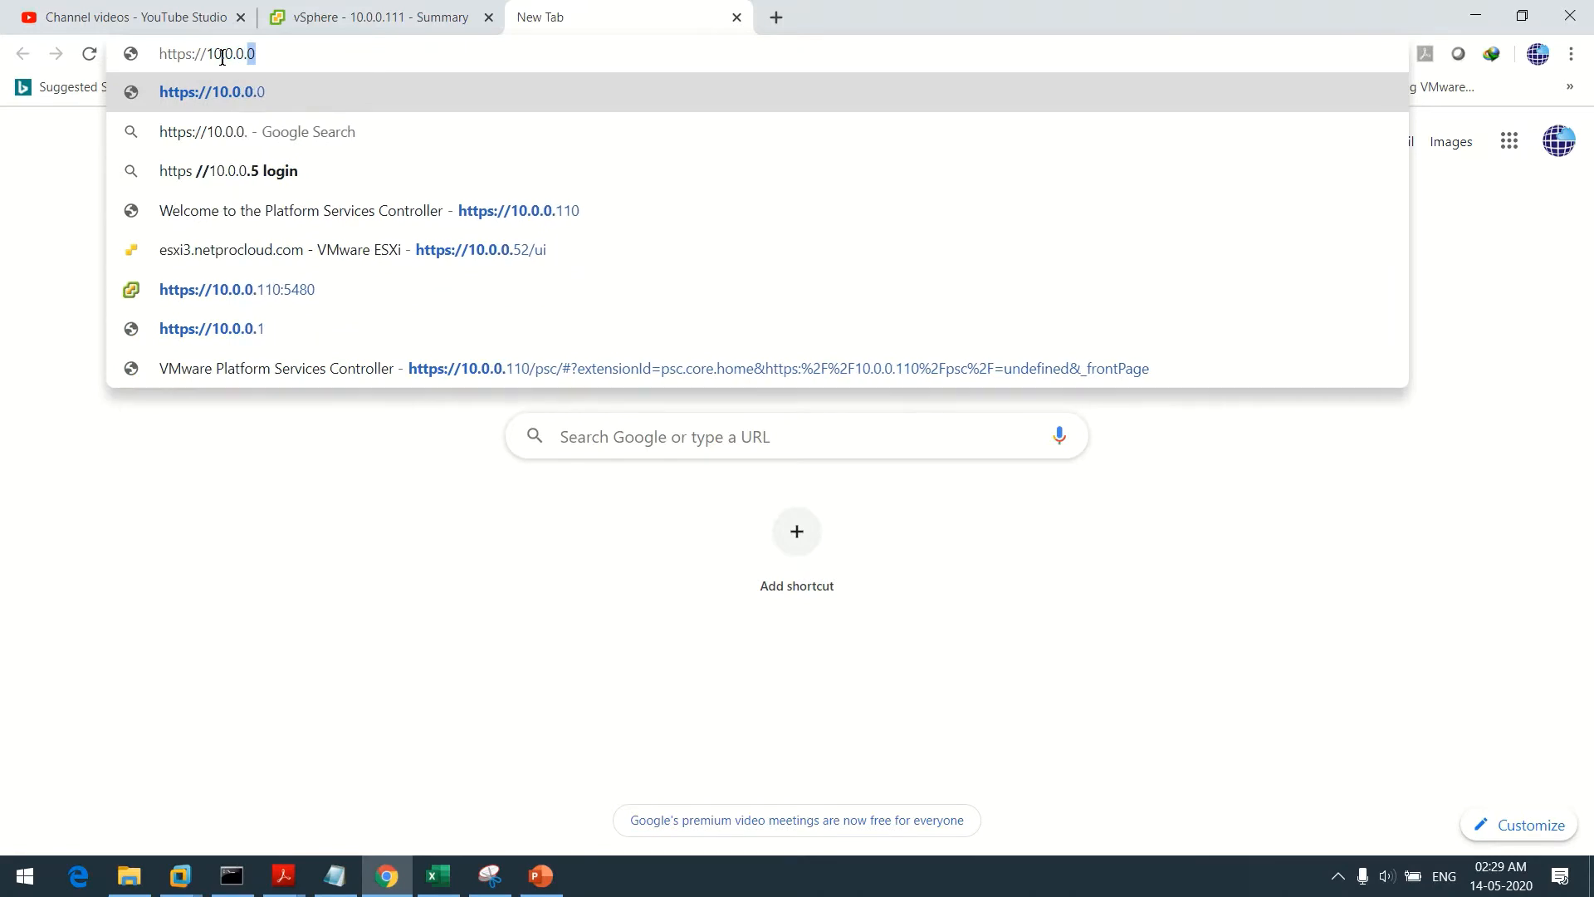
{"action": "type", "text": "111/"}
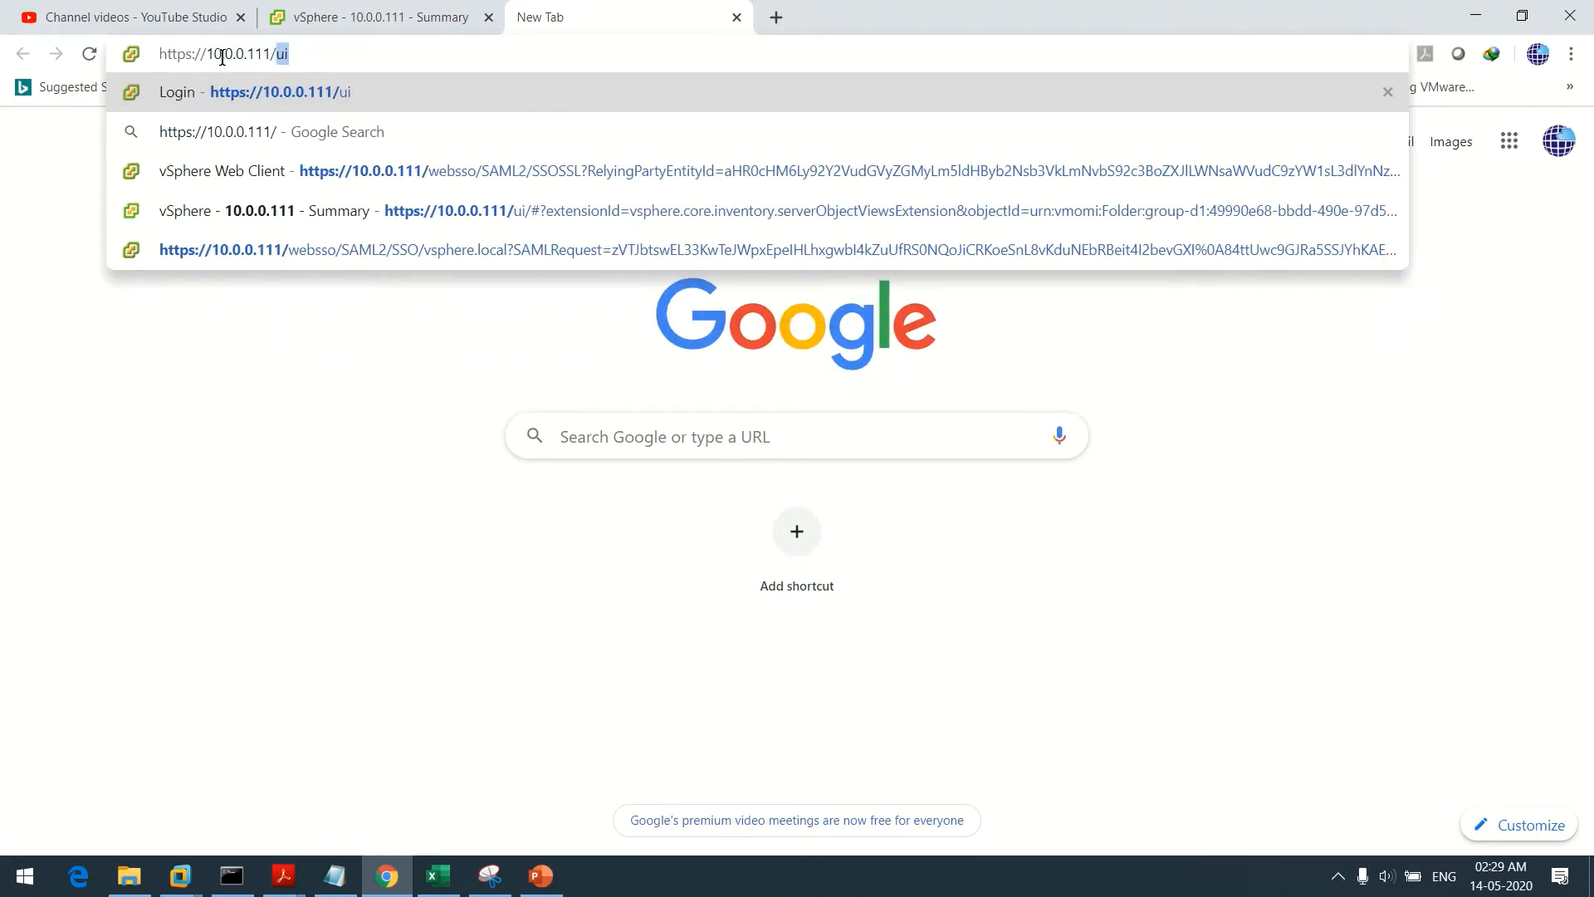
{"action": "type", "text": "vsphere"}
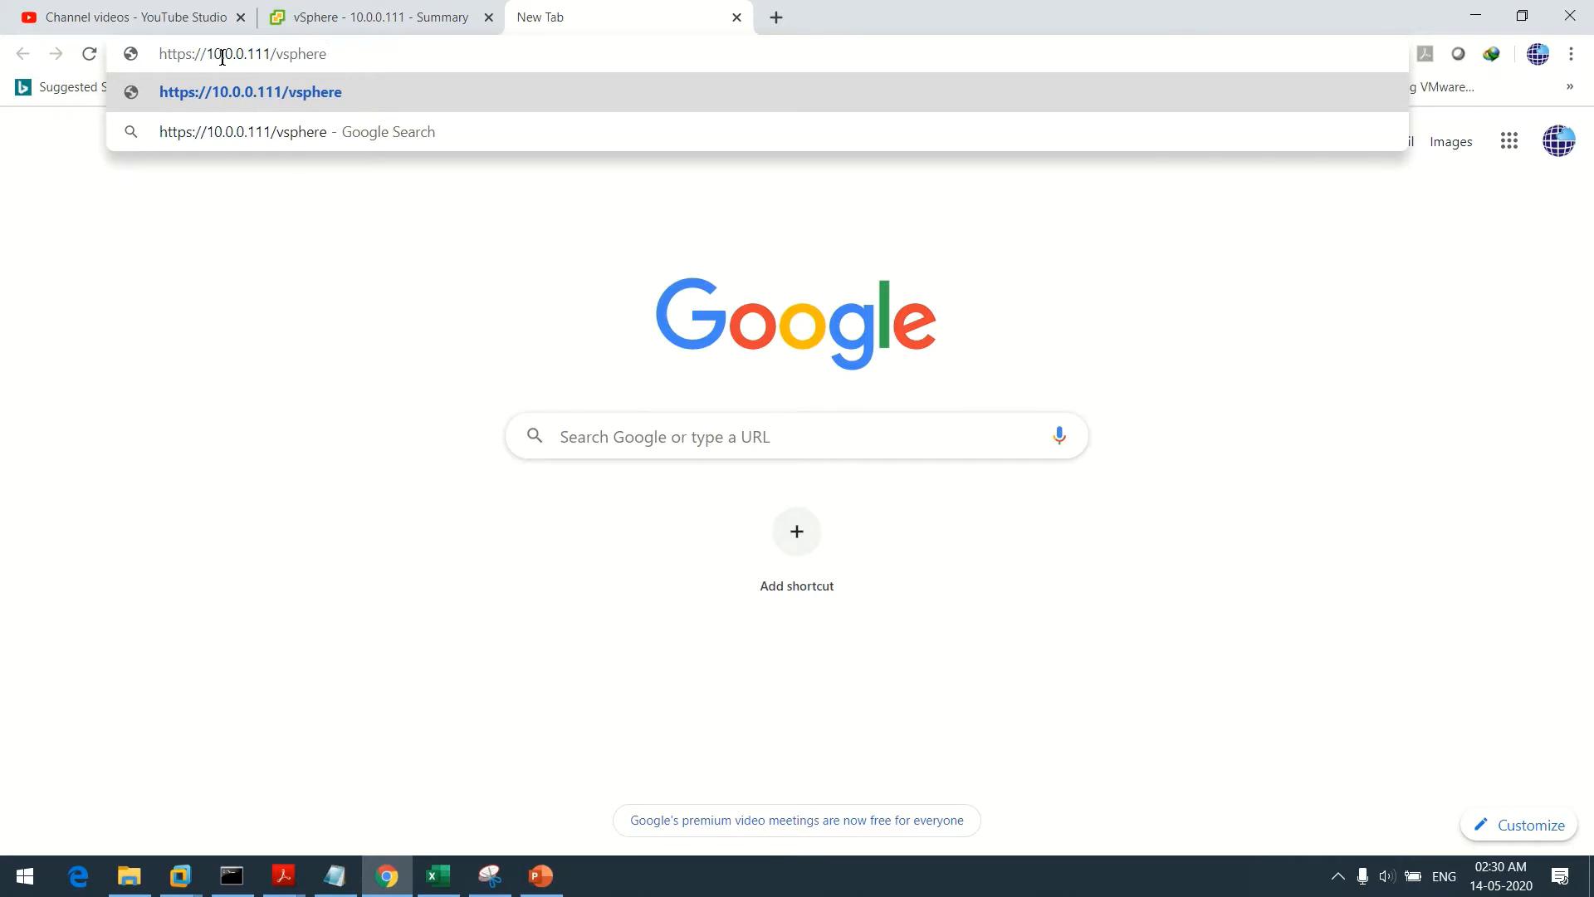
{"action": "type", "text": "-client/"}
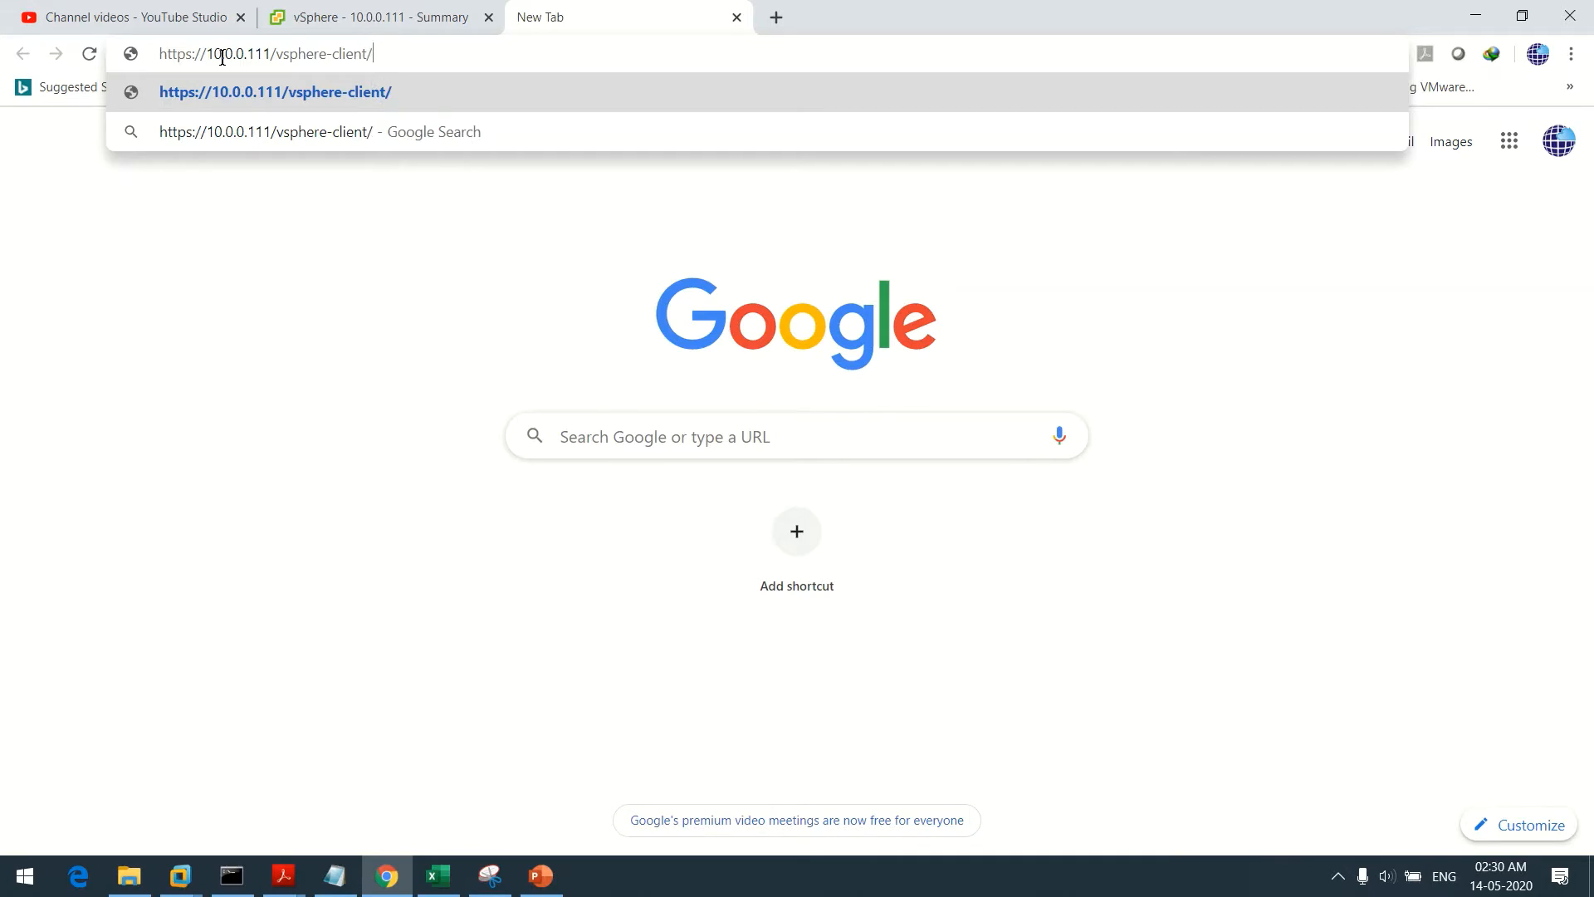
{"action": "key", "text": "Return"}
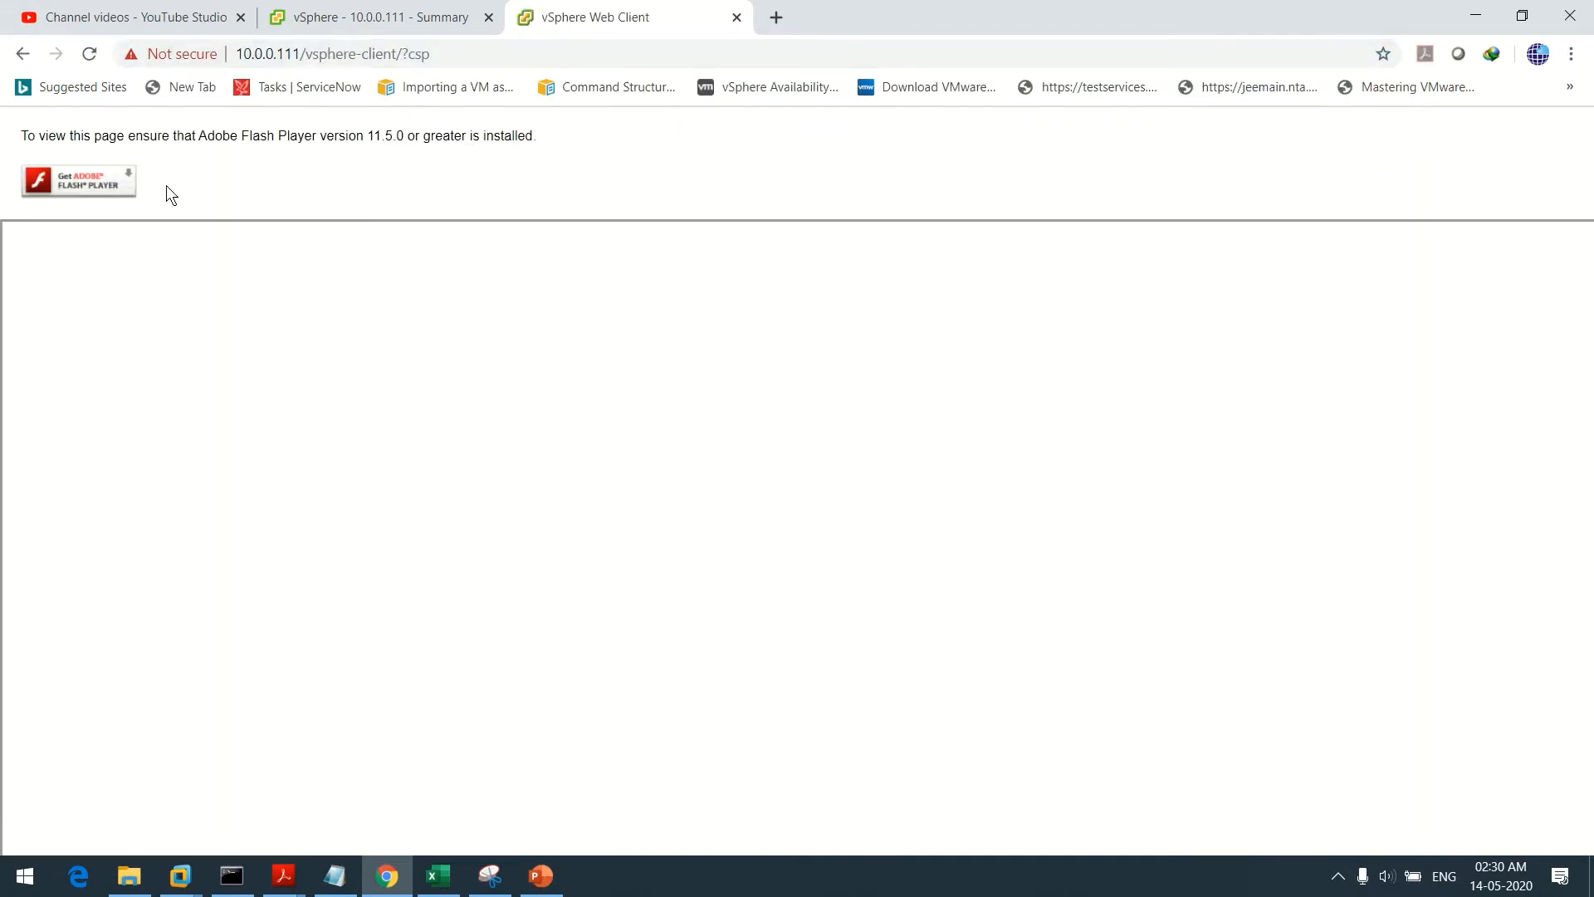
Allow Flash to run so the Web Client loads, then close the licence banner
{"action": "left_click", "coordinate": [90, 174]}
{"action": "left_click", "coordinate": [304, 174]}
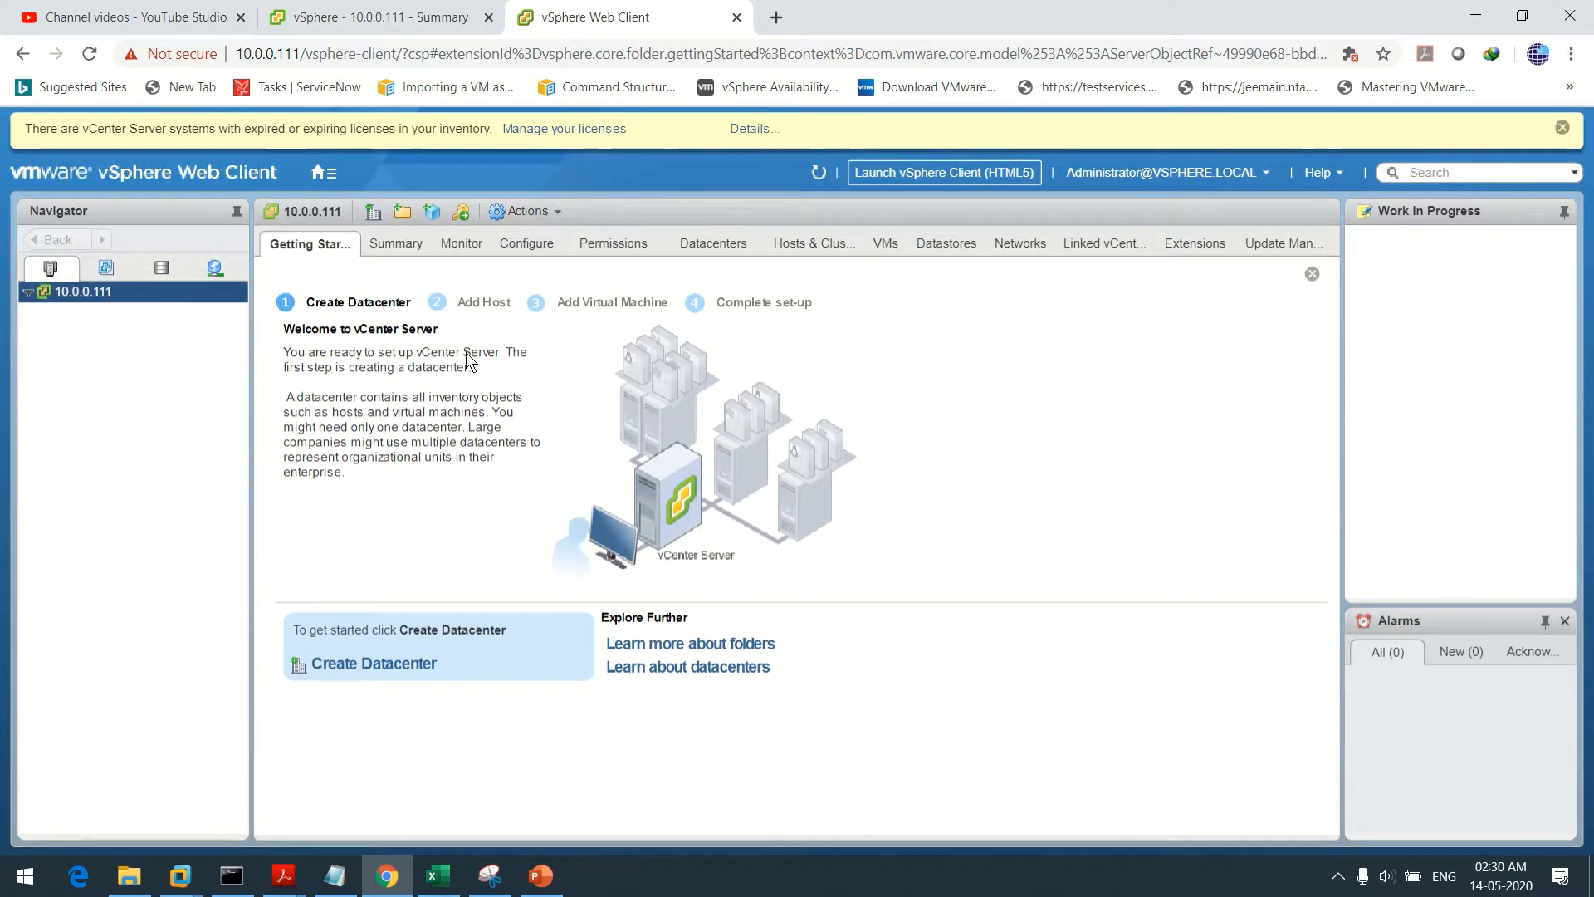
{"action": "left_click", "coordinate": [1561, 129]}
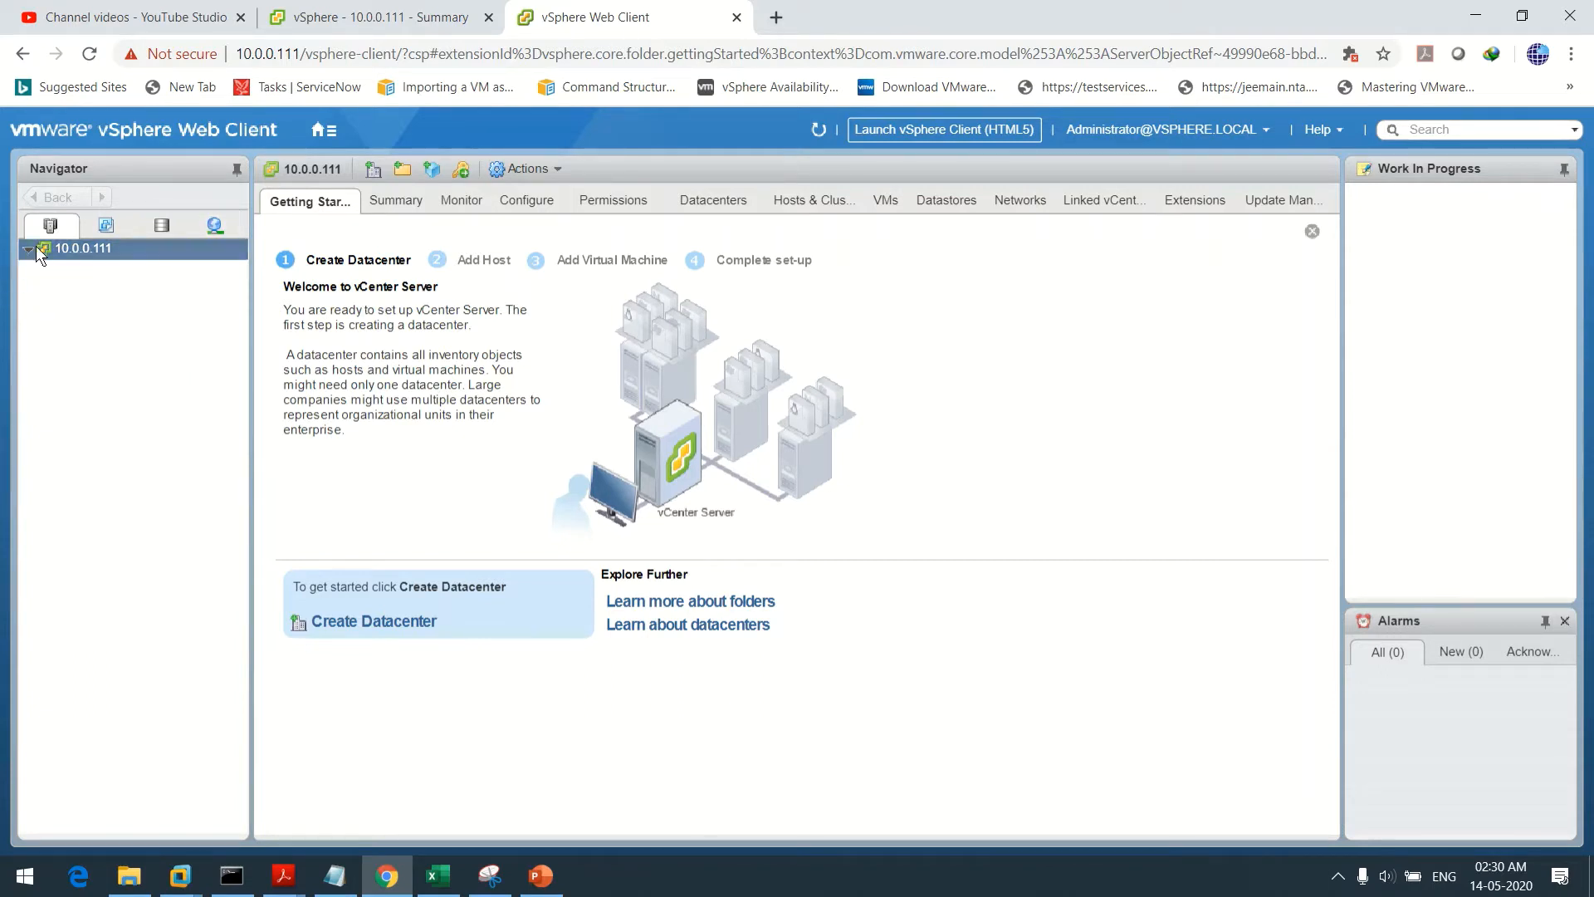
Create a datacenter named MyDatacenter under vCenter 10.0.0.111 and select it
{"action": "right_click", "coordinate": [137, 245]}
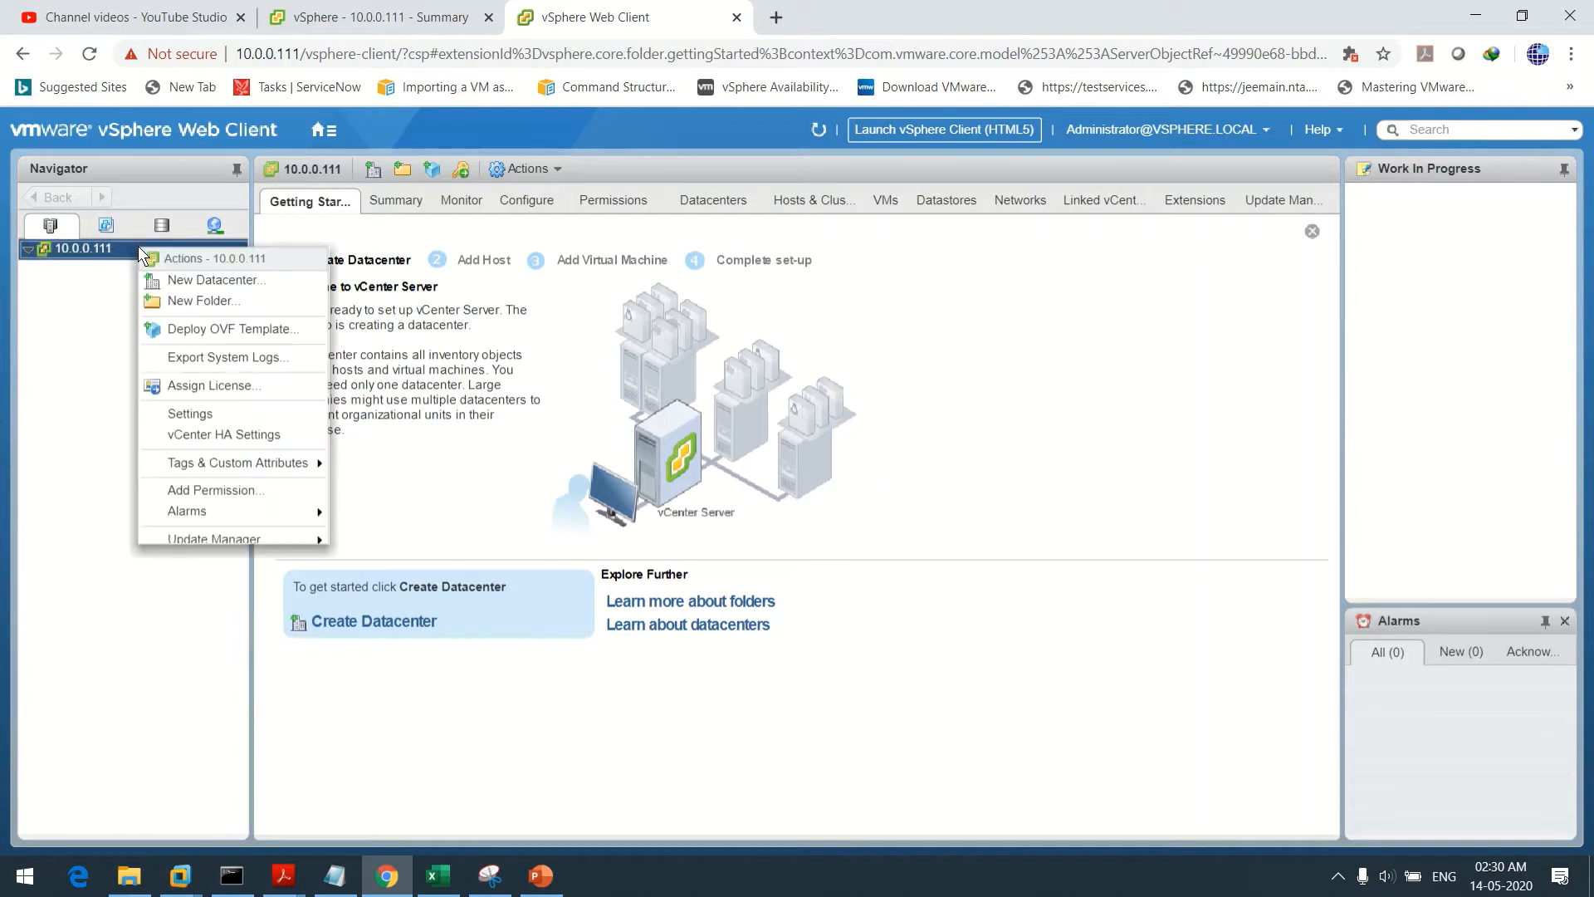
{"action": "left_click", "coordinate": [203, 280]}
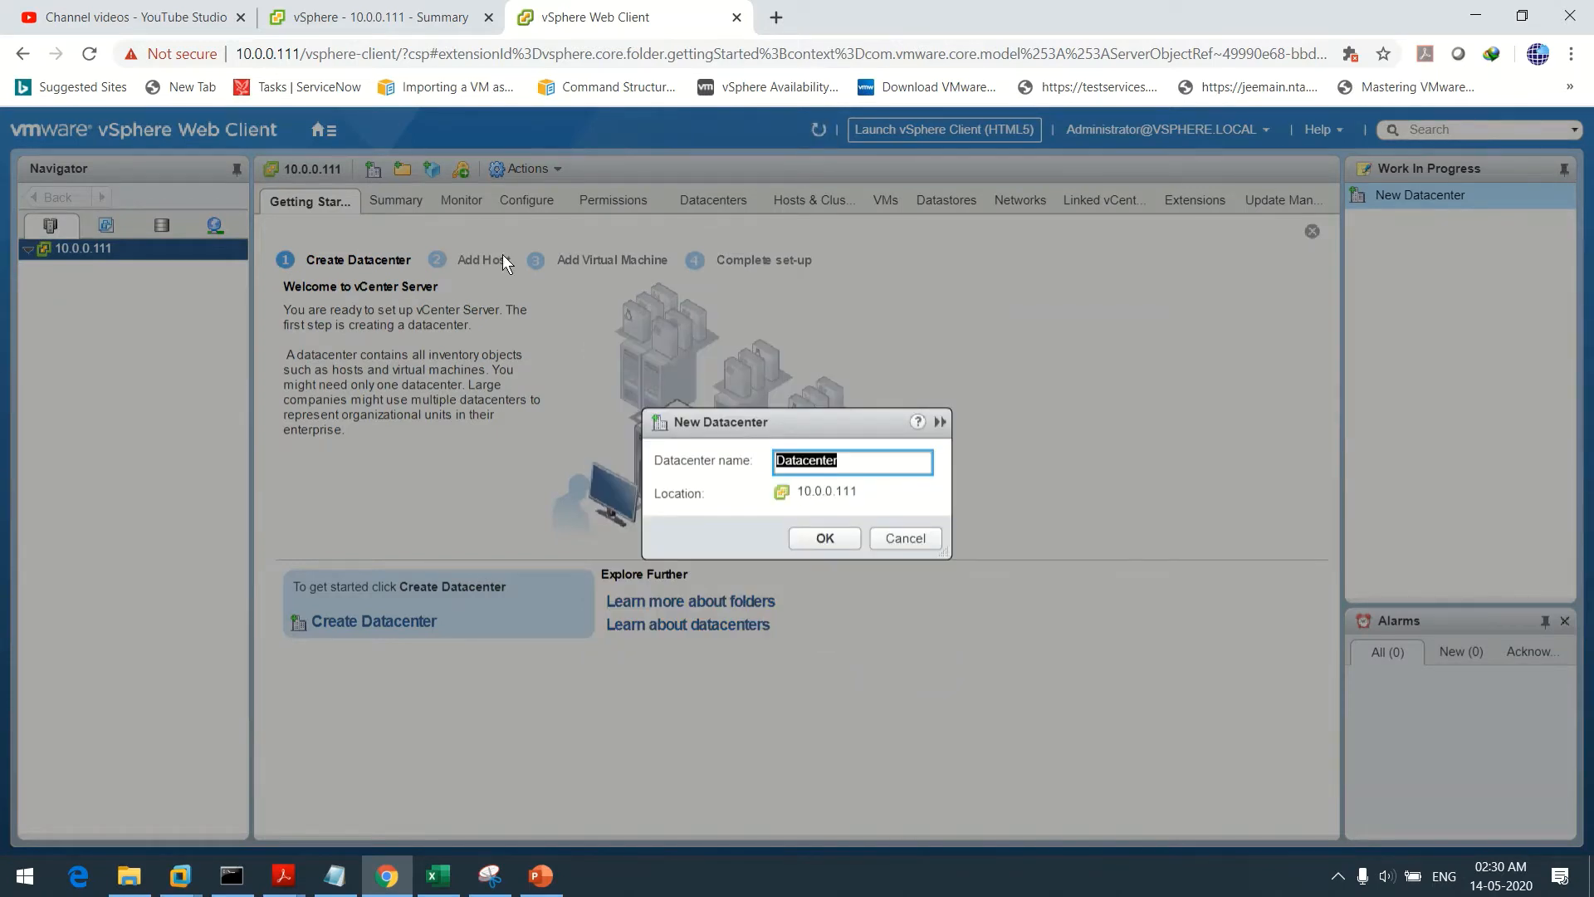
{"action": "key", "text": "BackSpace"}
{"action": "type", "text": "MyDatacenter"}
{"action": "left_click", "coordinate": [825, 540]}
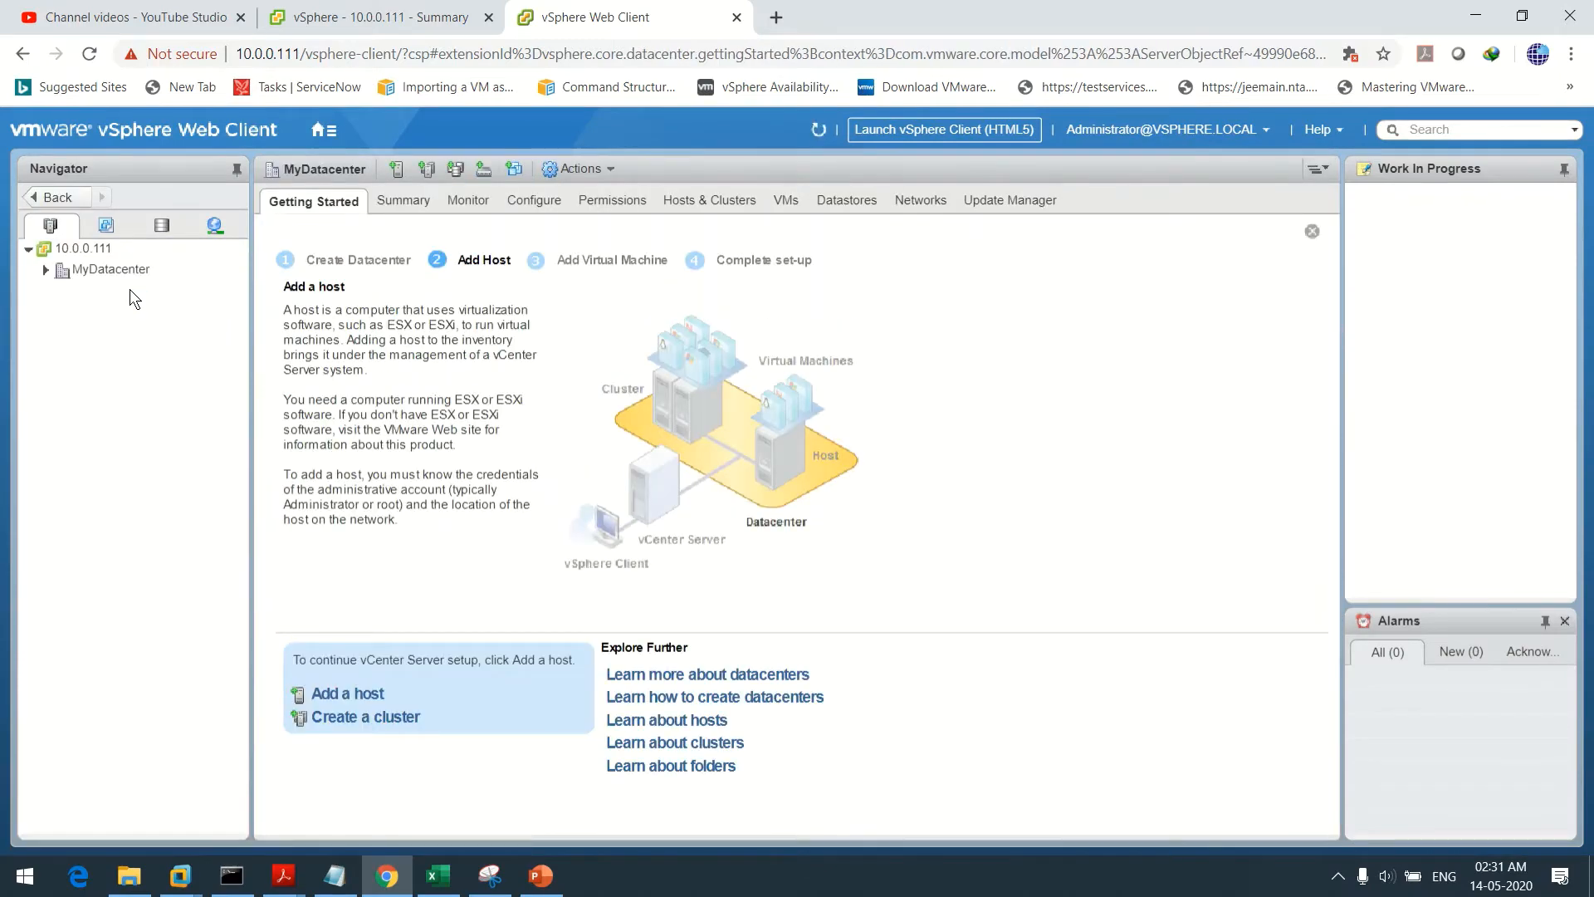
{"action": "left_click", "coordinate": [105, 272]}
Expand MyDatacenter in the Navigator to check that it holds no hosts yet
{"action": "left_click", "coordinate": [43, 269]}
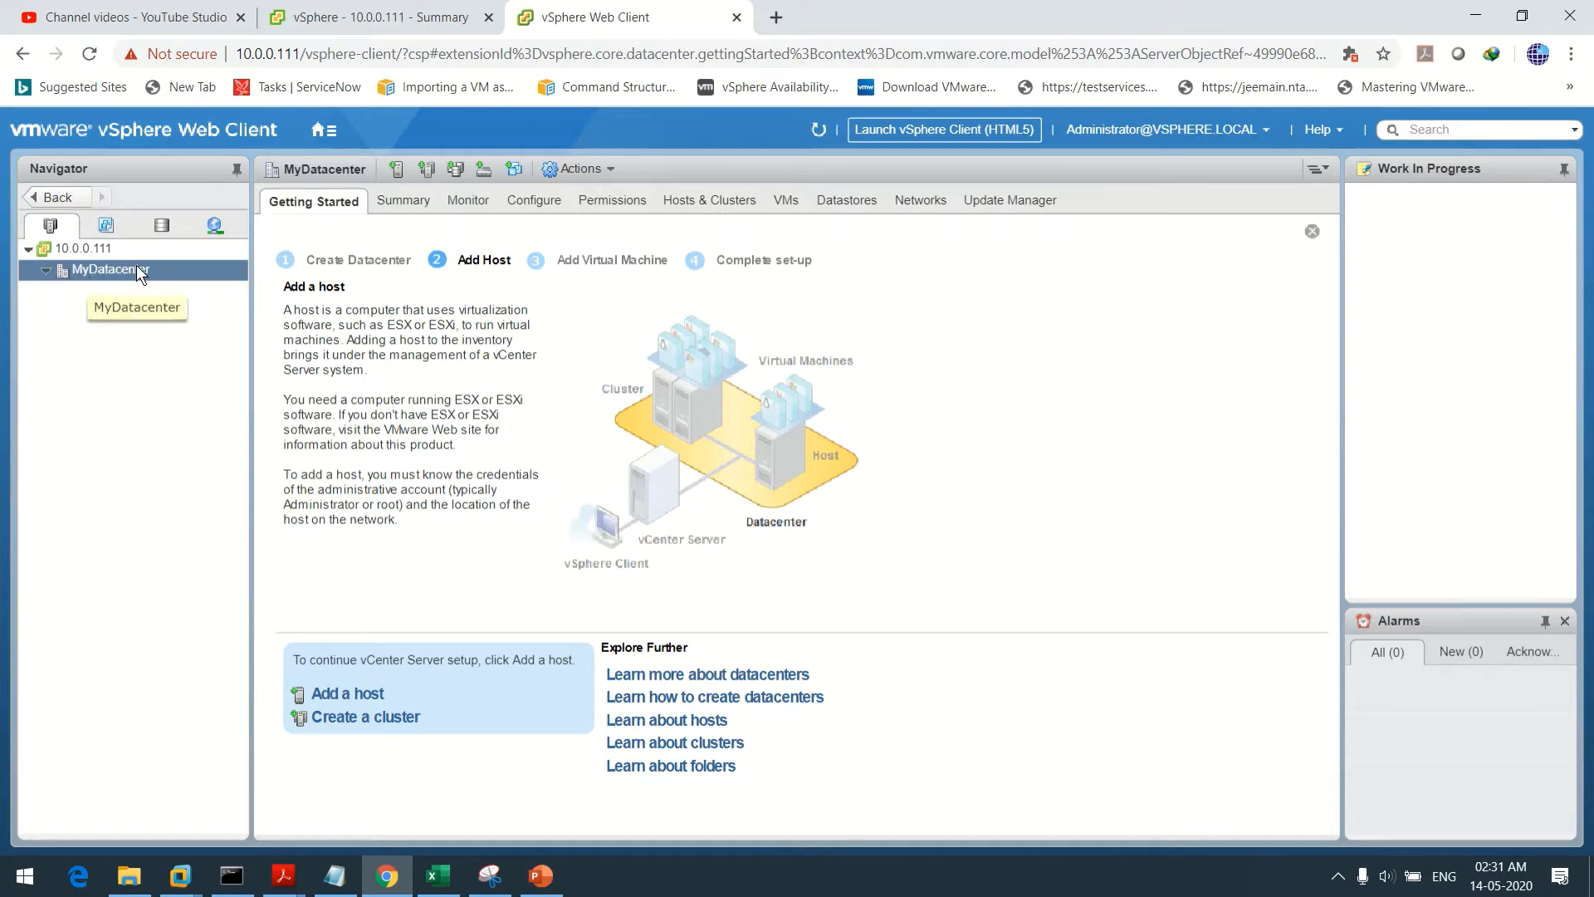
{"action": "mouse_move", "coordinate": [177, 878]}
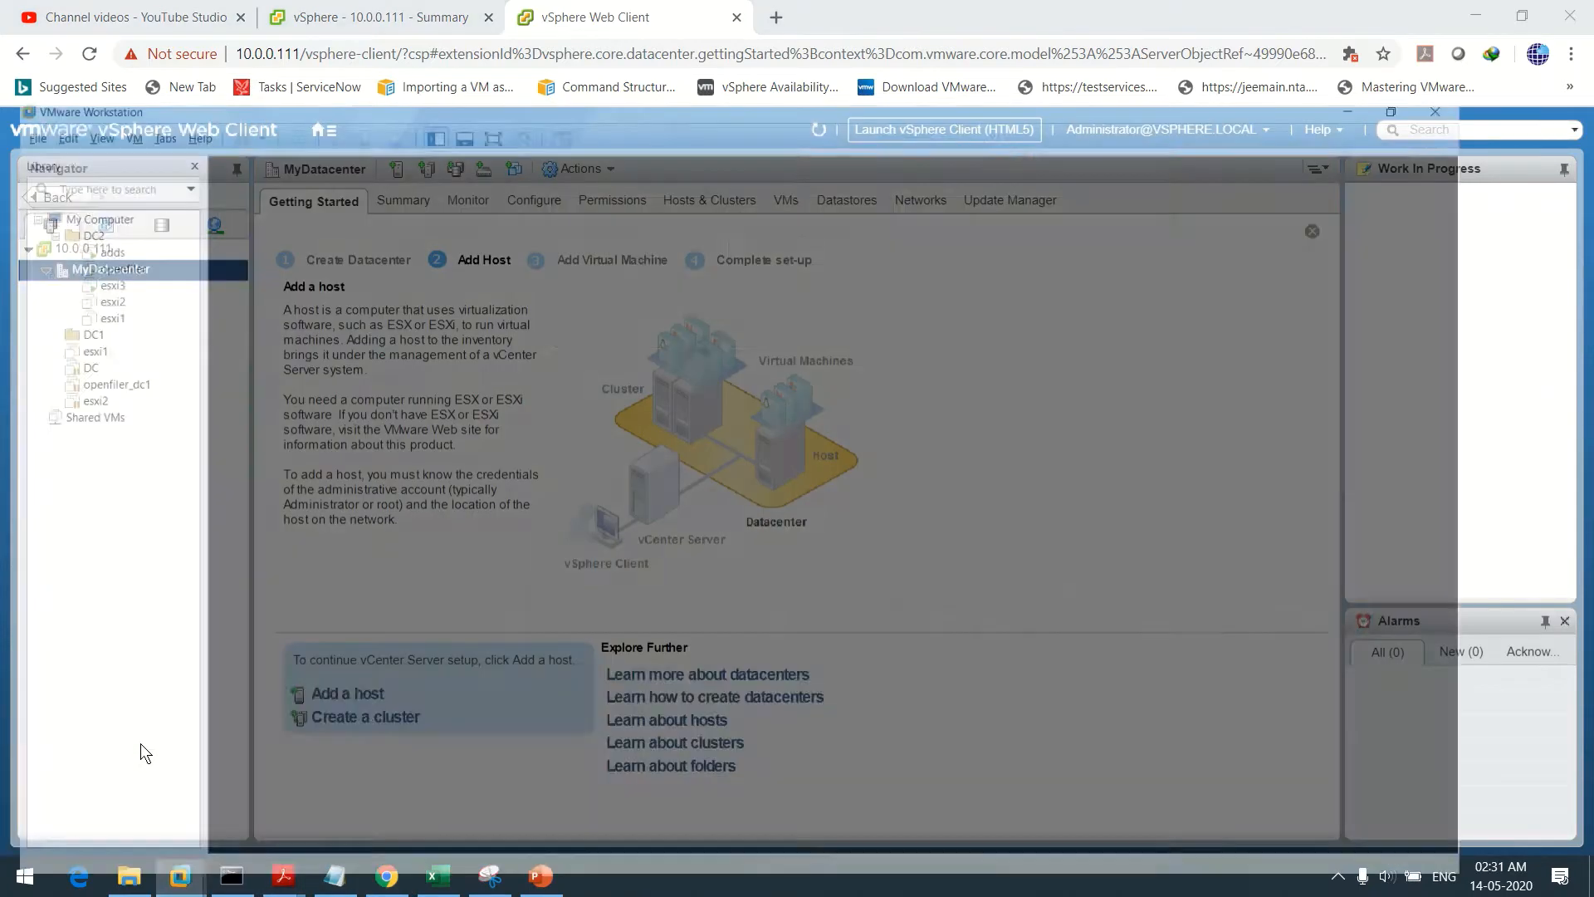
{"action": "left_click", "coordinate": [141, 743]}
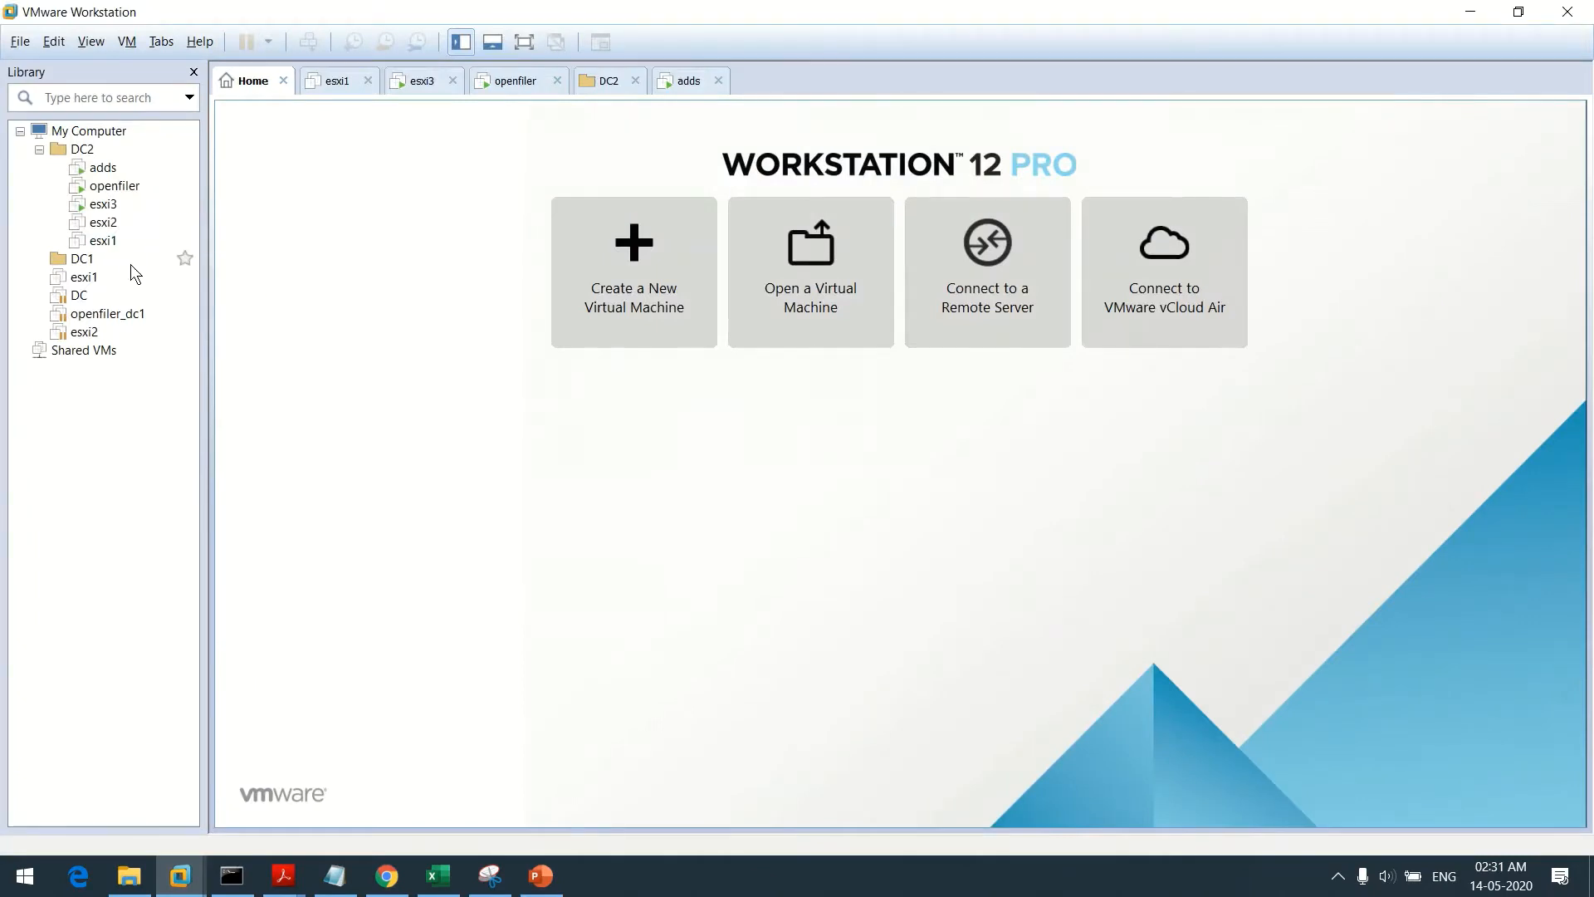
{"action": "left_click", "coordinate": [110, 205]}
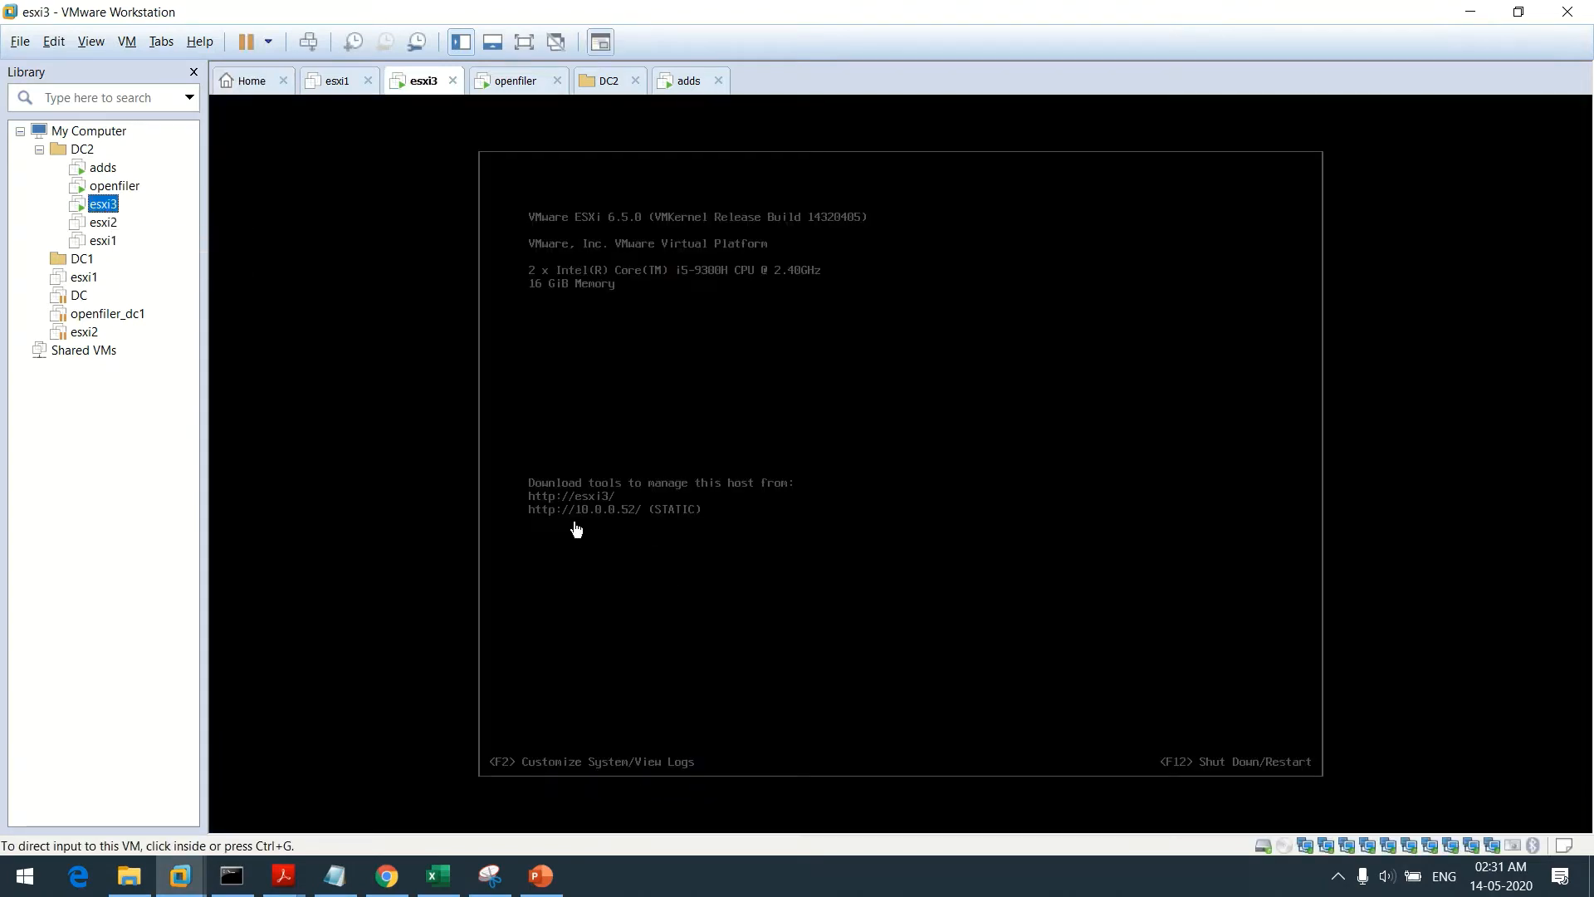
{"action": "left_click", "coordinate": [1474, 15]}
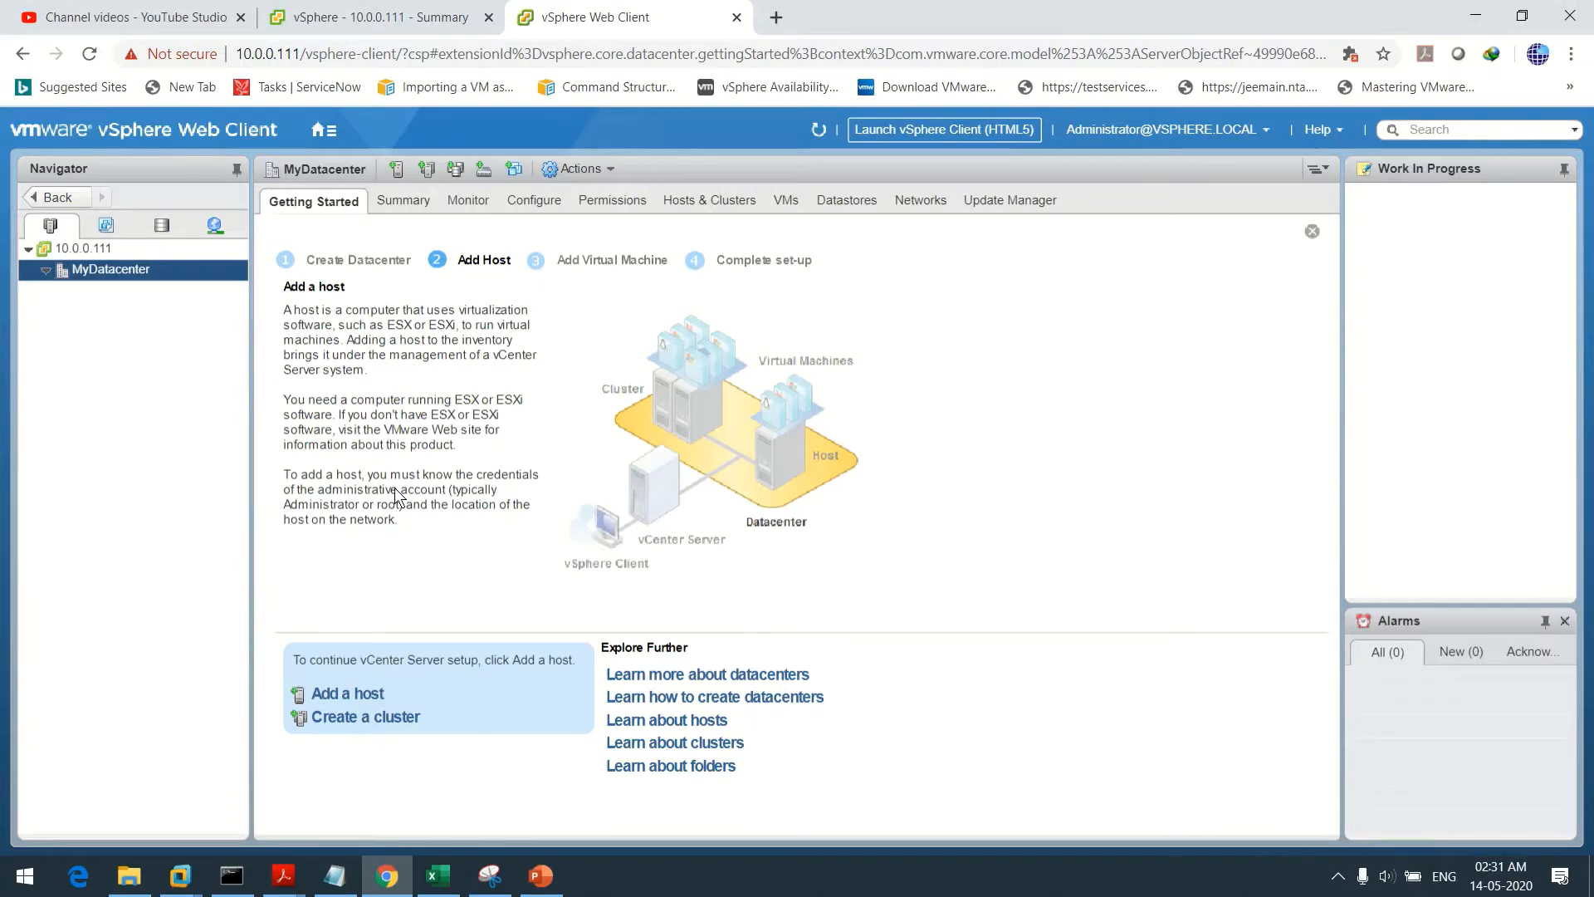
{"action": "right_click", "coordinate": [135, 267]}
Add host esxi3.netprocloud.com to MyDatacenter with root login credentials, up to the certificate alert
{"action": "left_click", "coordinate": [207, 308]}
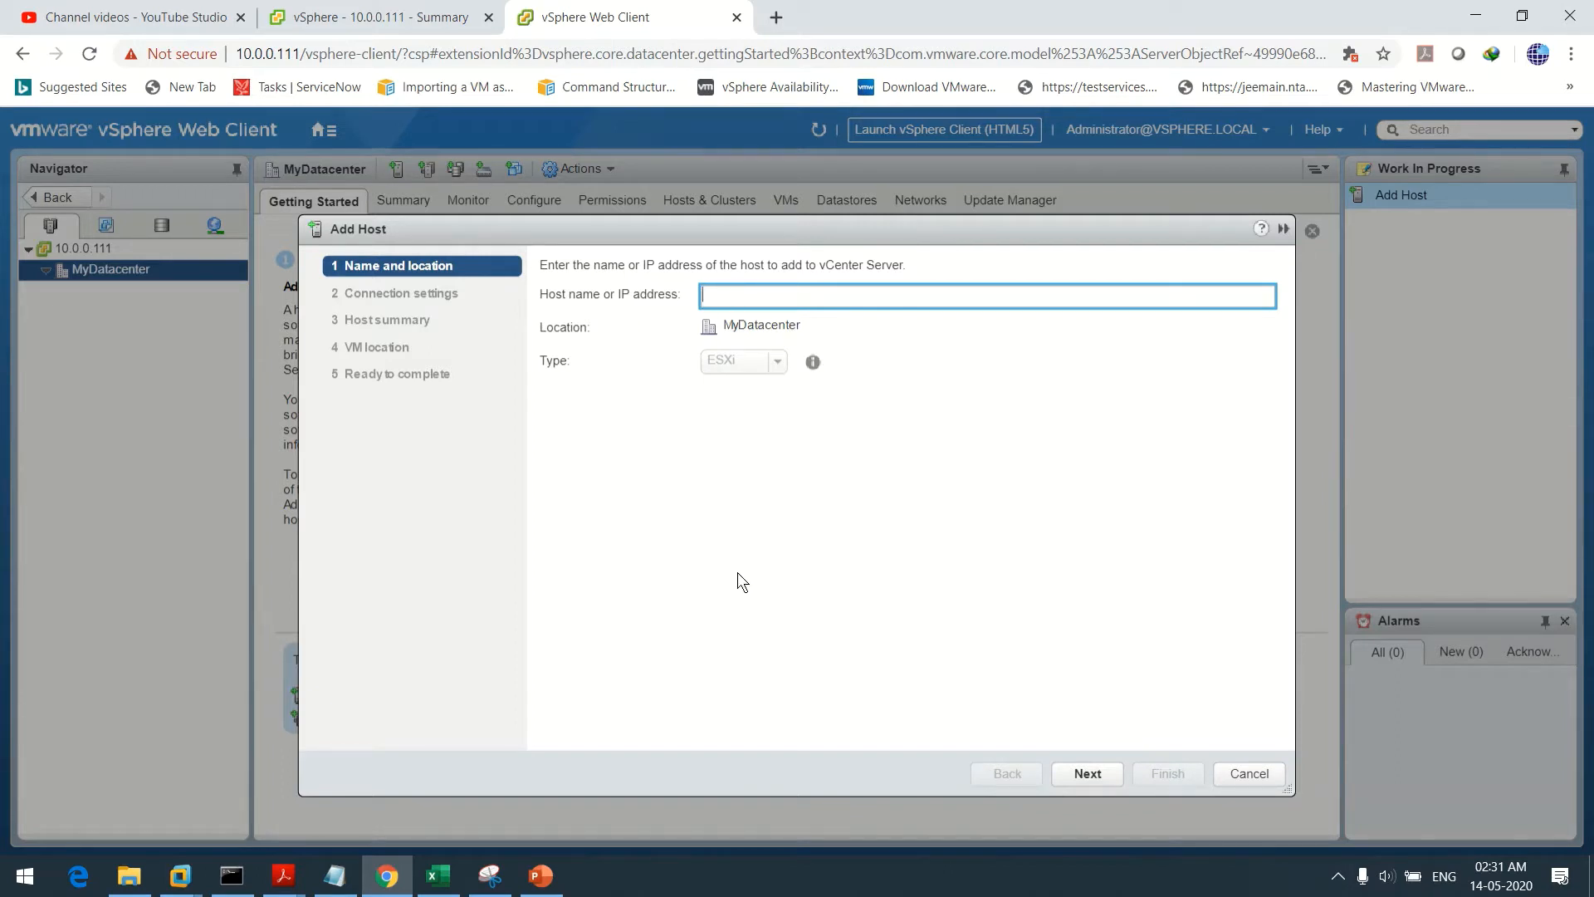
{"action": "type", "text": "esxi3"}
{"action": "type", "text": ".netprocloud.com"}
{"action": "left_click", "coordinate": [1075, 773]}
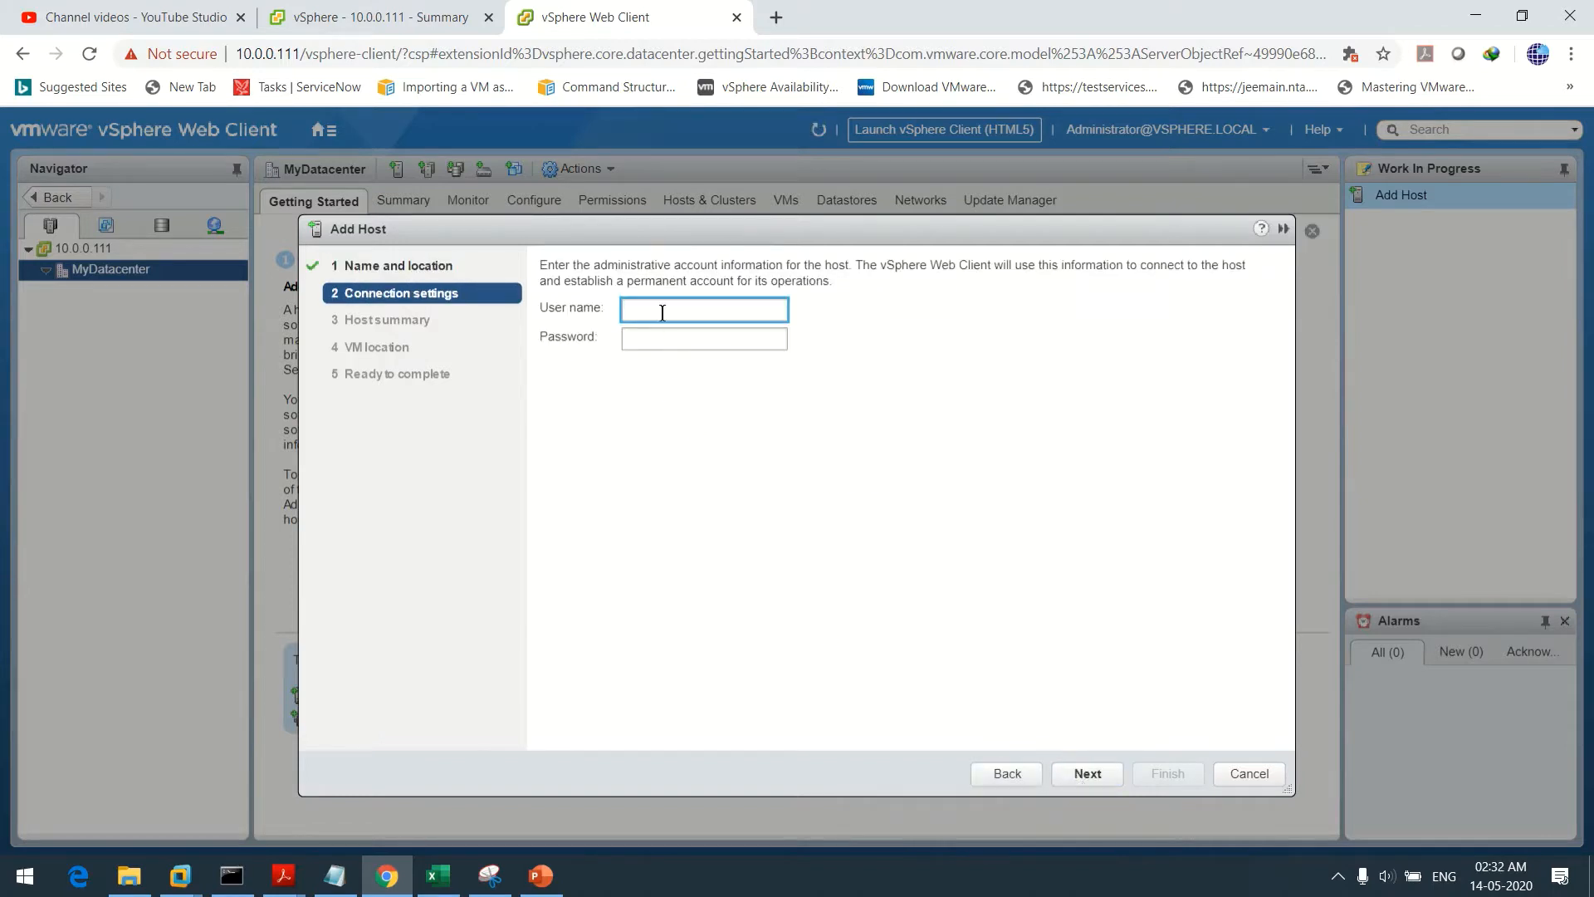
{"action": "type", "text": "root"}
{"action": "key", "text": "Tab"}
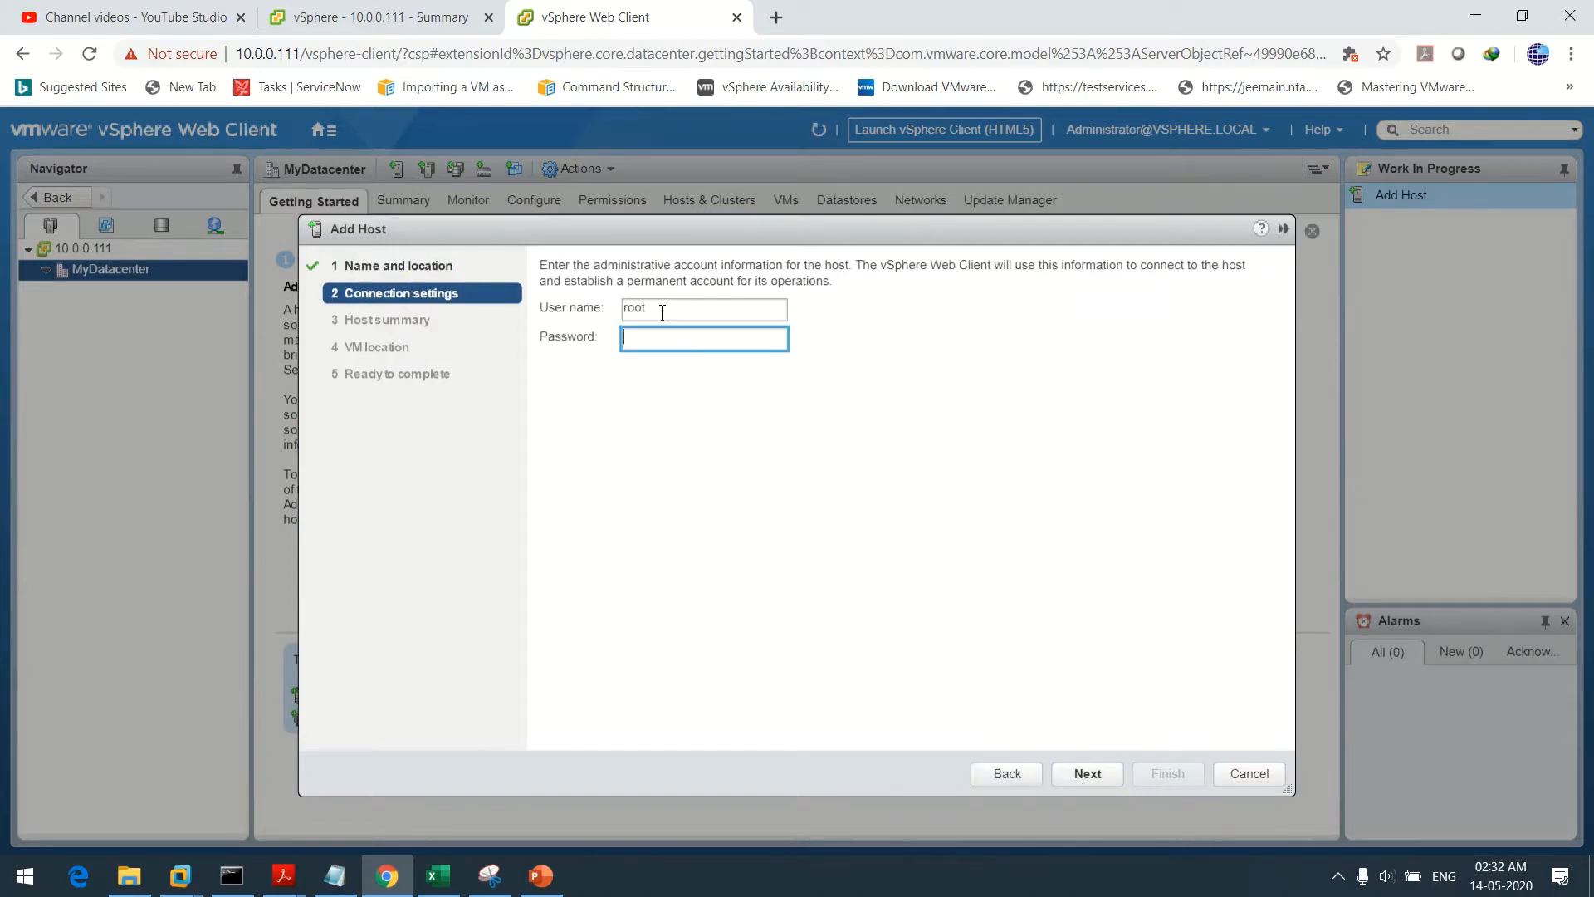
{"action": "type", "text": "*********"}
{"action": "key", "text": "Return"}
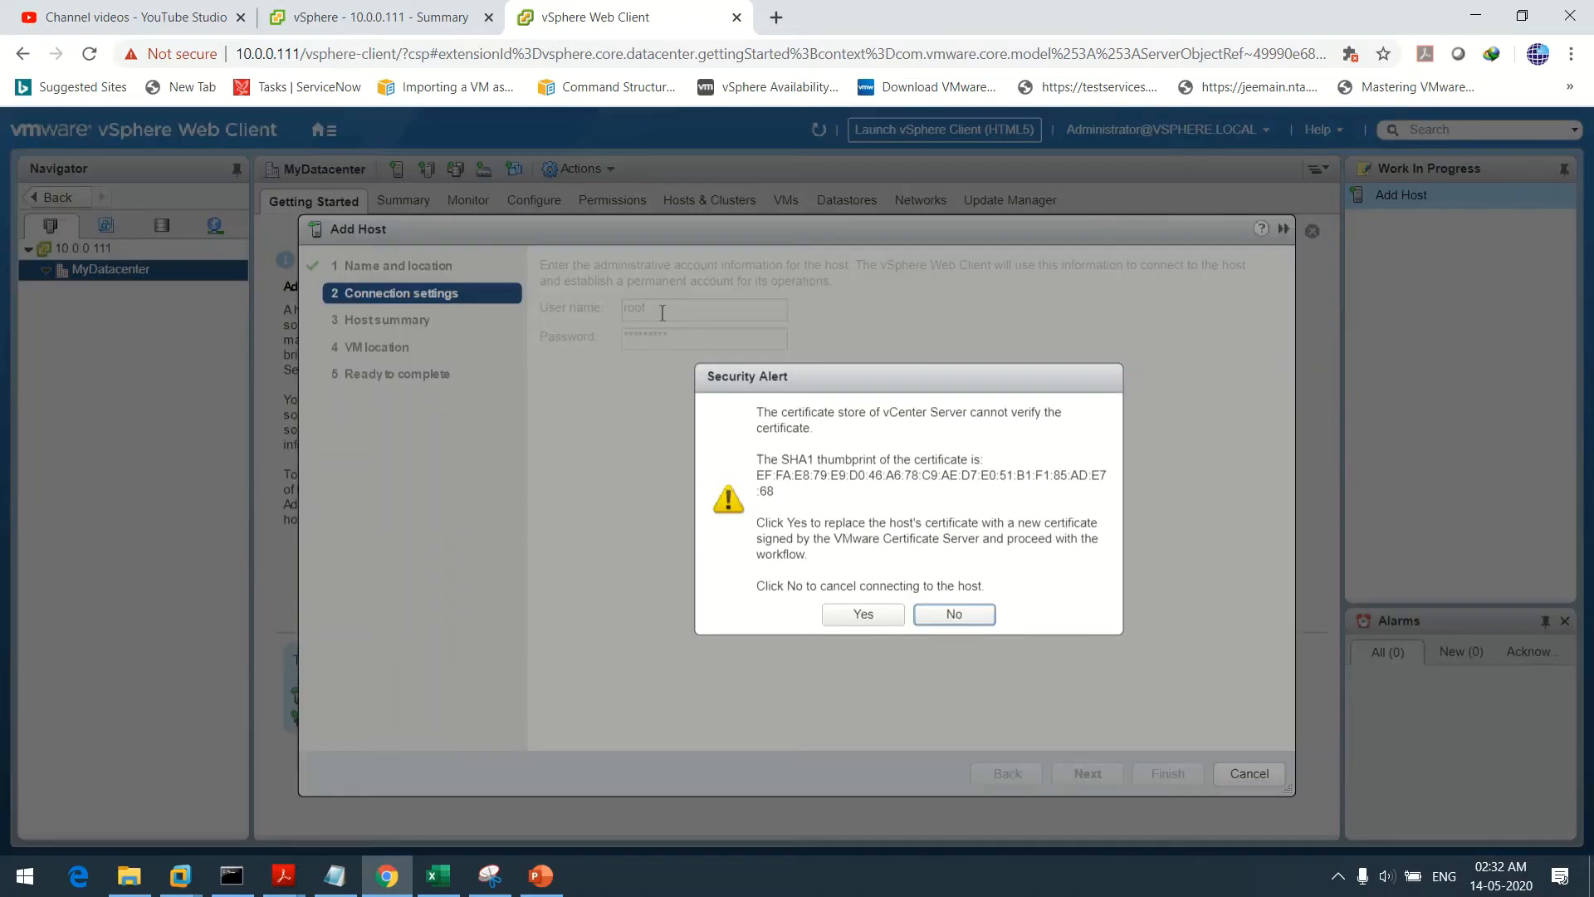
Accept the certificate and complete adding esxi3 with Evaluation License, lockdown disabled, in MyDatacenter
{"action": "left_click", "coordinate": [861, 615]}
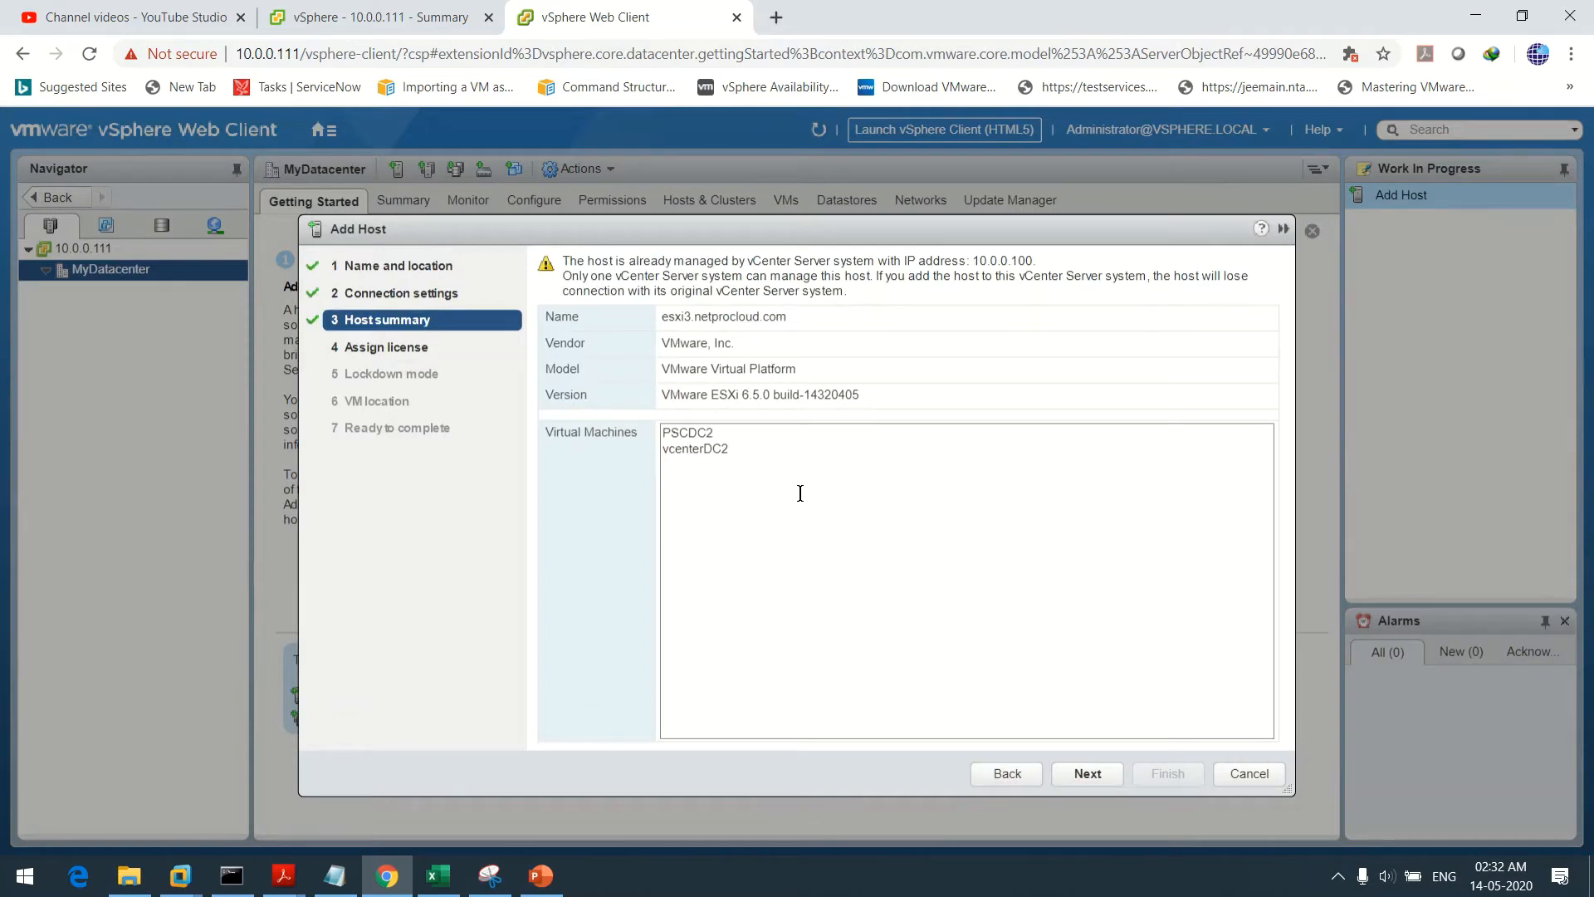
{"action": "left_click", "coordinate": [1088, 773]}
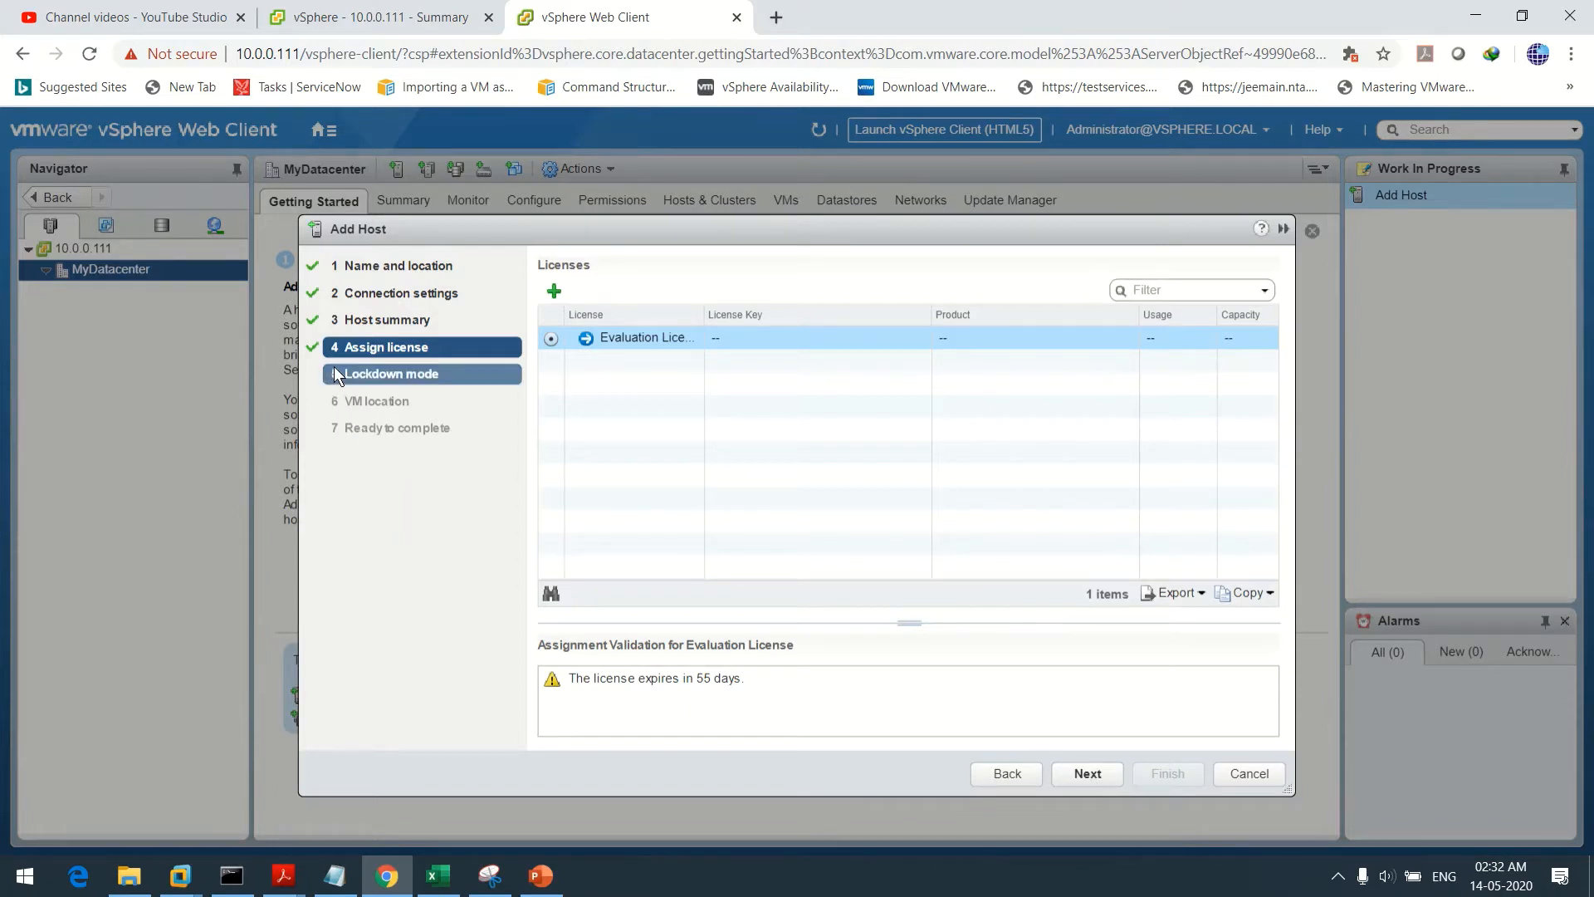
{"action": "left_click_drag", "start_coordinate": [705, 314], "coordinate": [819, 302]}
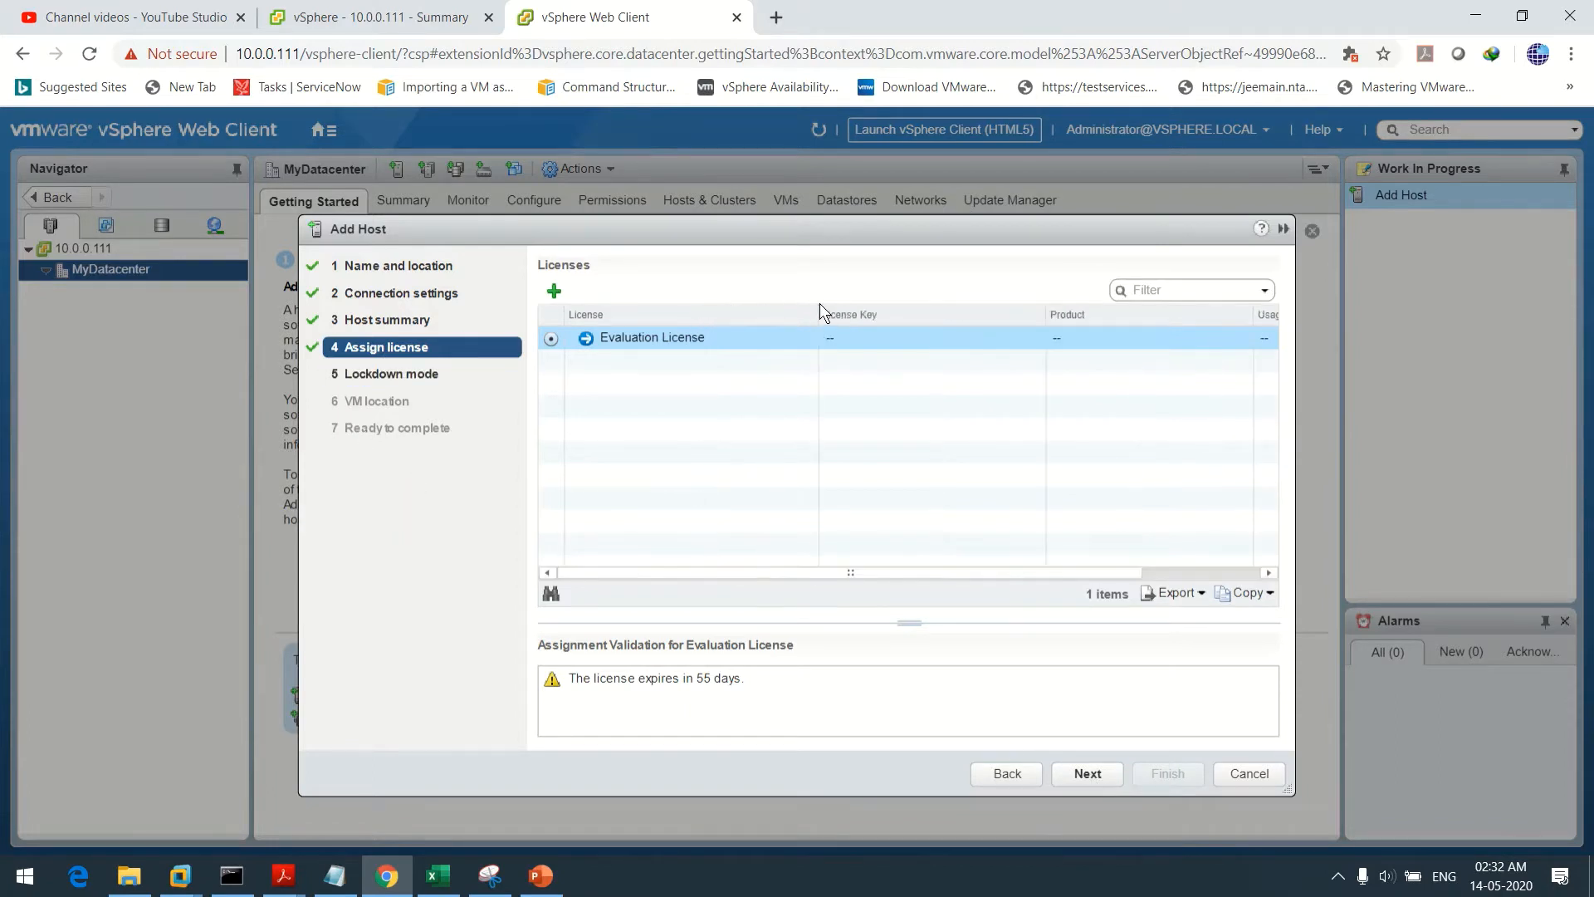
{"action": "left_click", "coordinate": [1079, 774]}
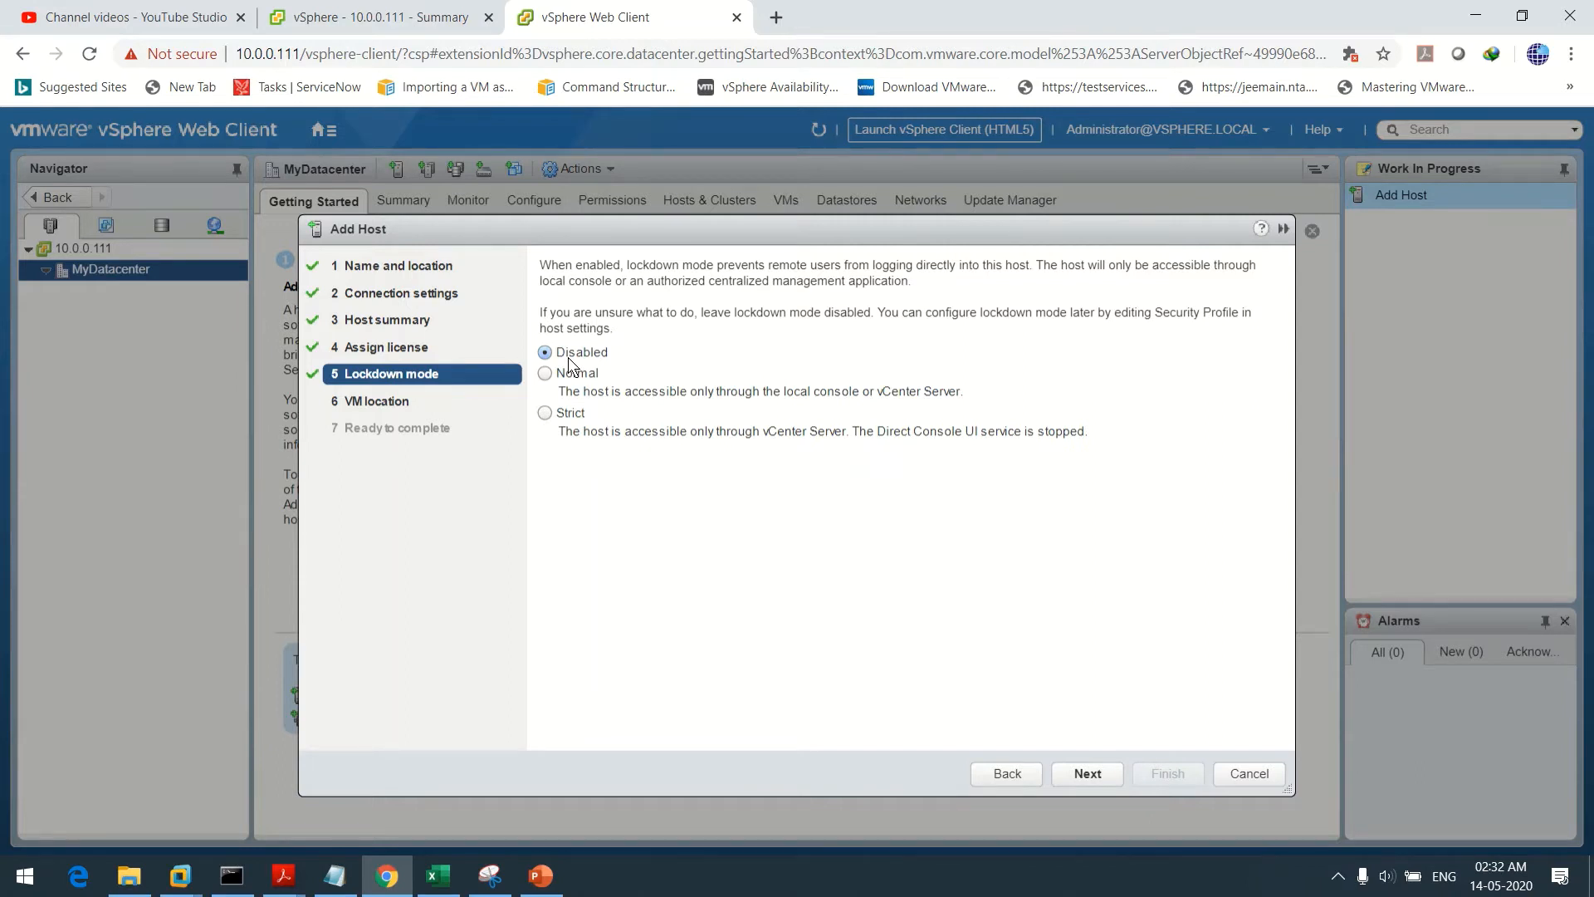
{"action": "left_click", "coordinate": [1088, 774]}
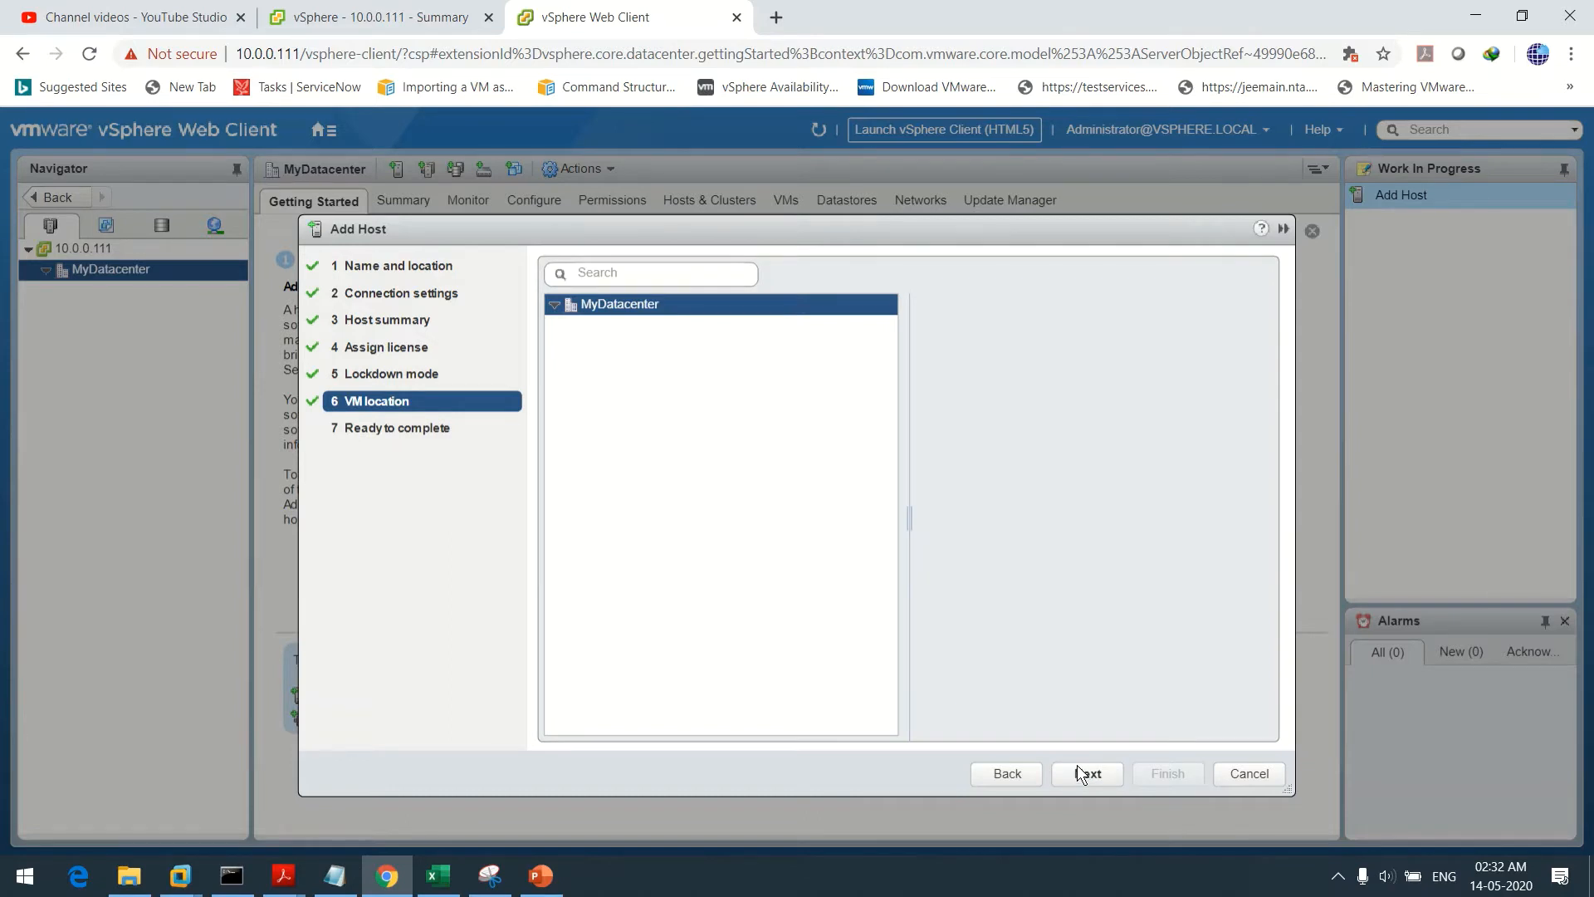
{"action": "left_click", "coordinate": [1077, 772]}
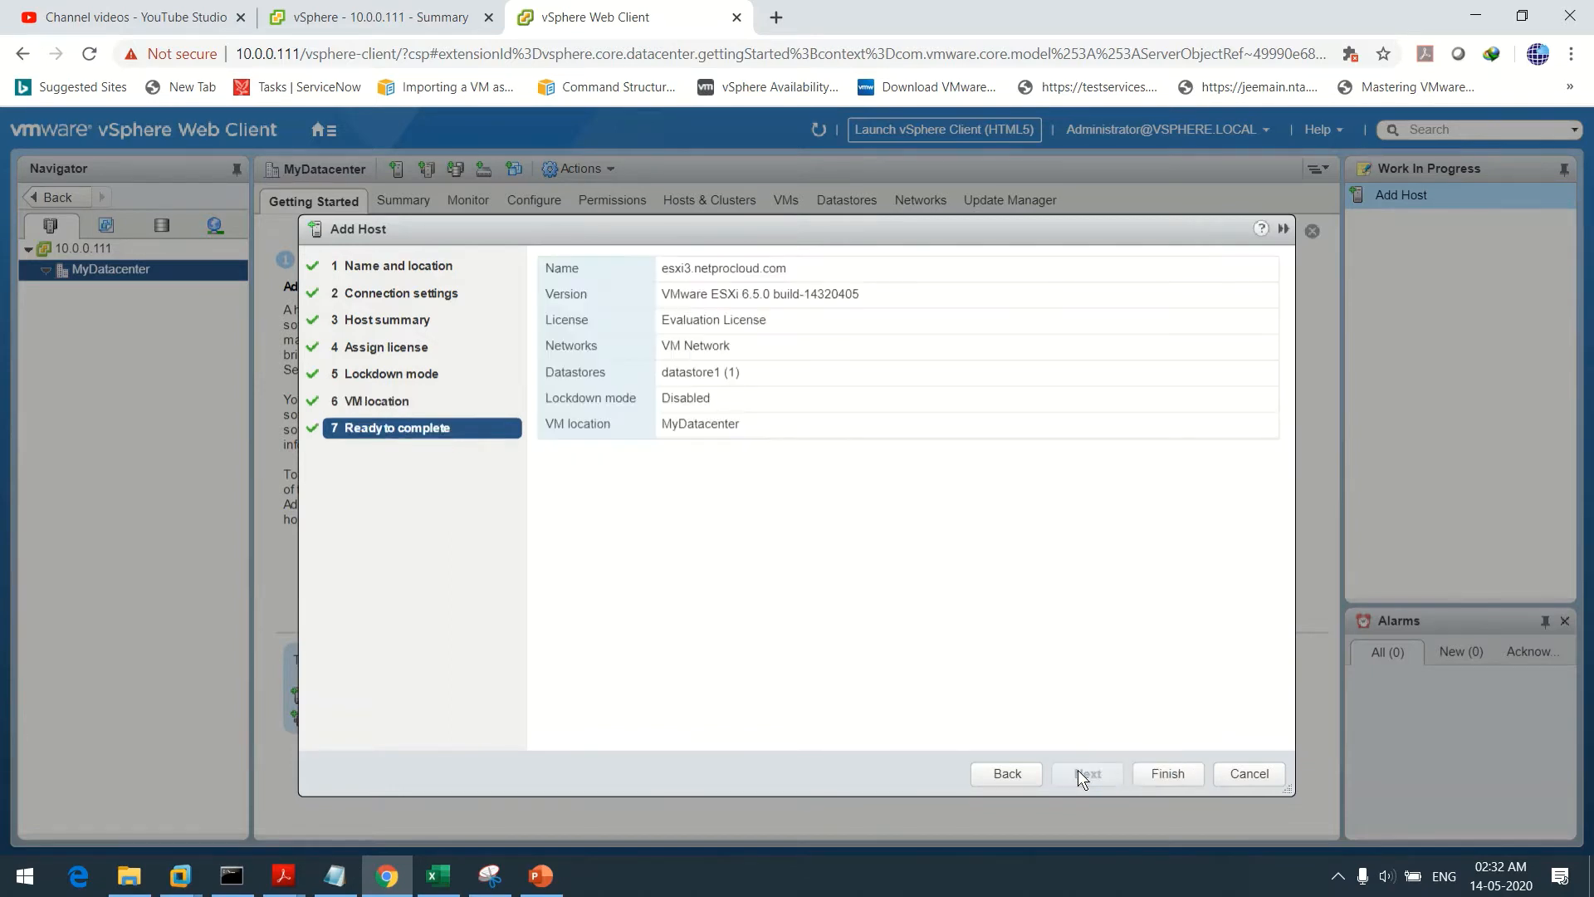
{"action": "left_click", "coordinate": [1164, 774]}
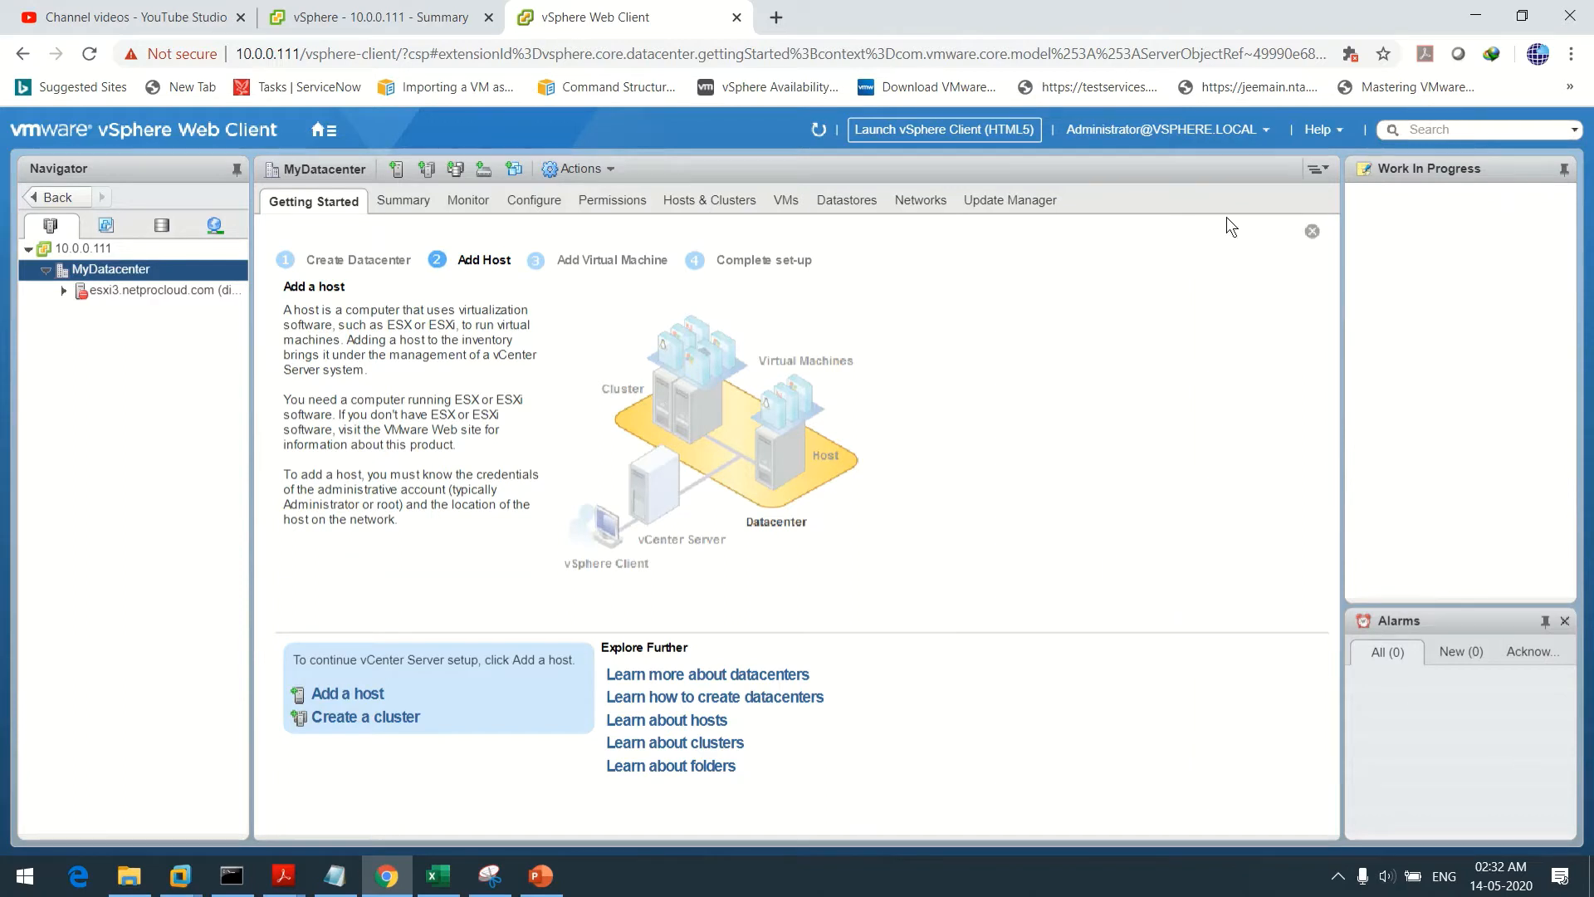
Turn on the Recent Tasks pane in Layout Settings and select esxi3.netprocloud.com
{"action": "left_click", "coordinate": [1267, 131]}
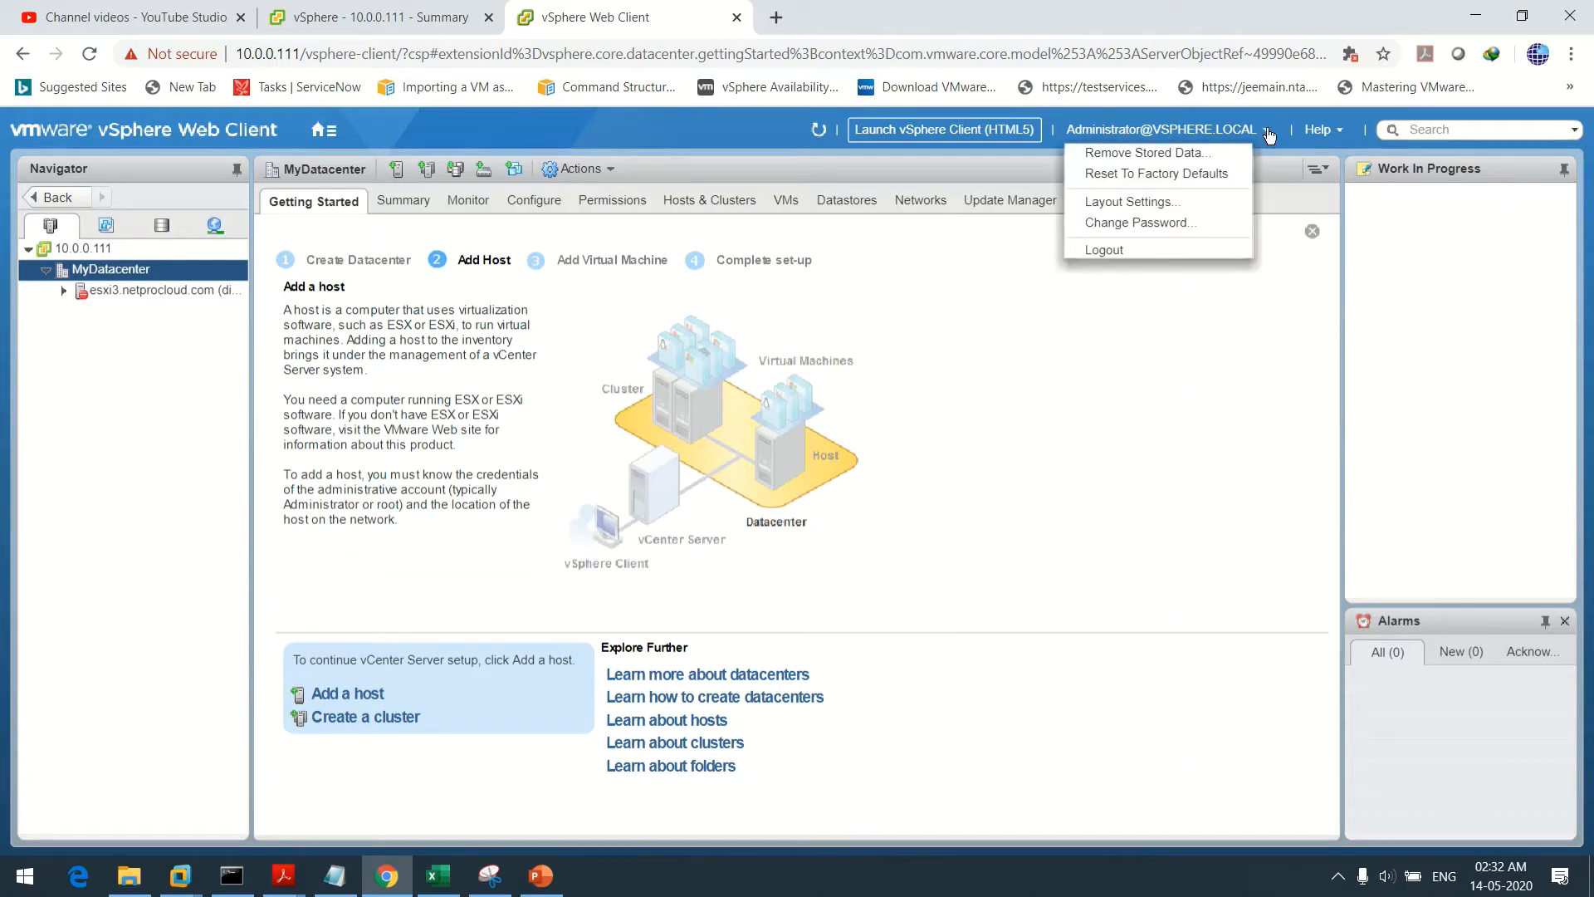
{"action": "left_click", "coordinate": [1162, 203]}
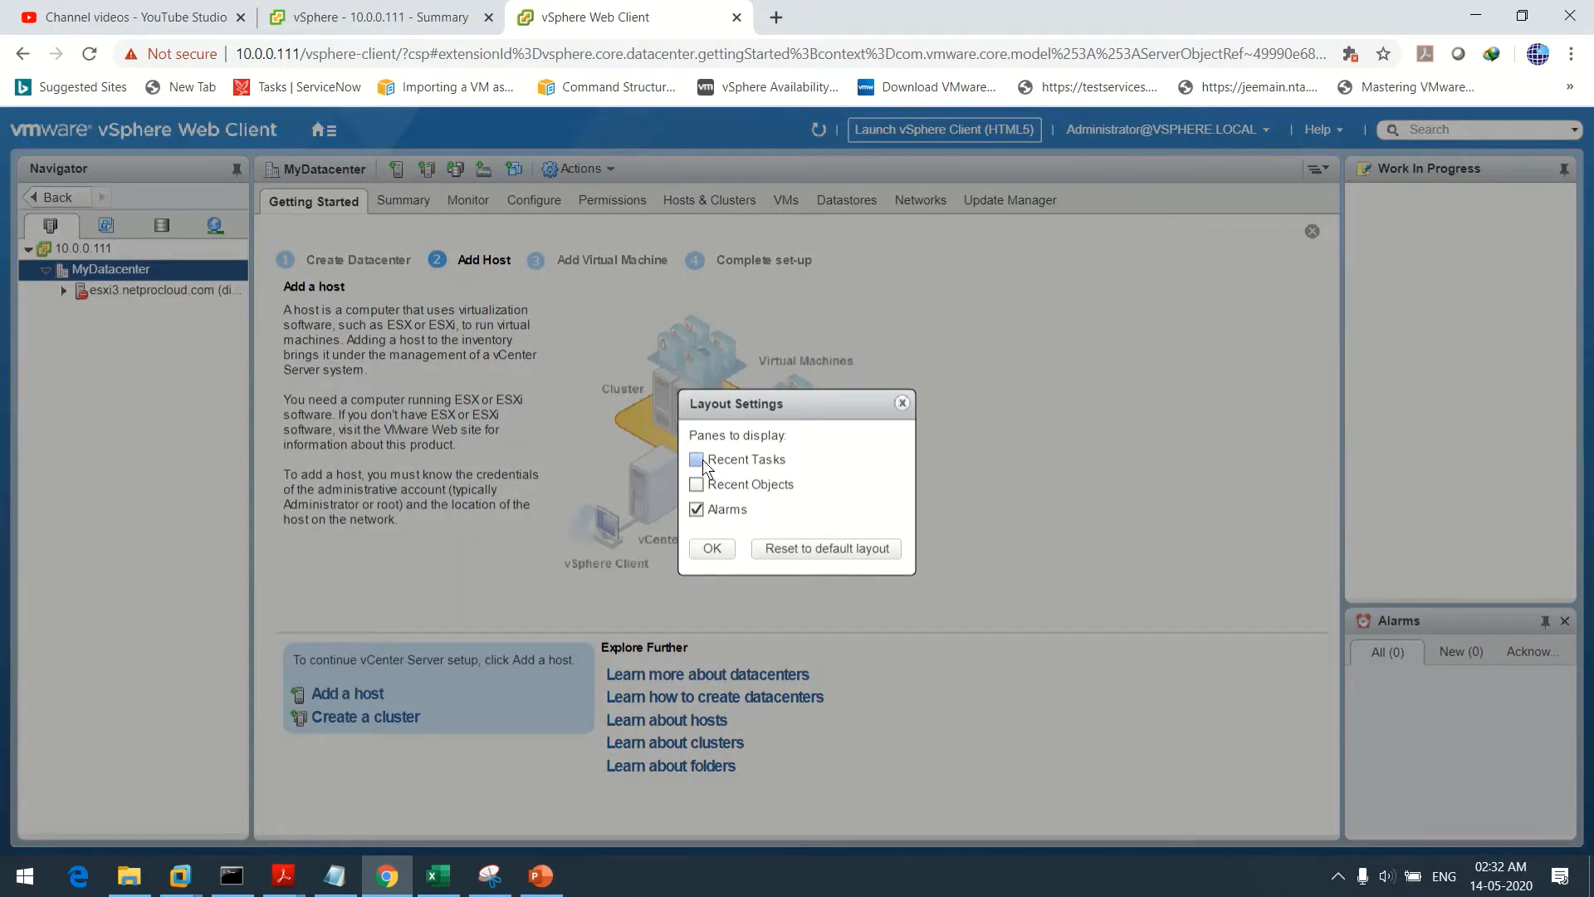
{"action": "left_click", "coordinate": [715, 550]}
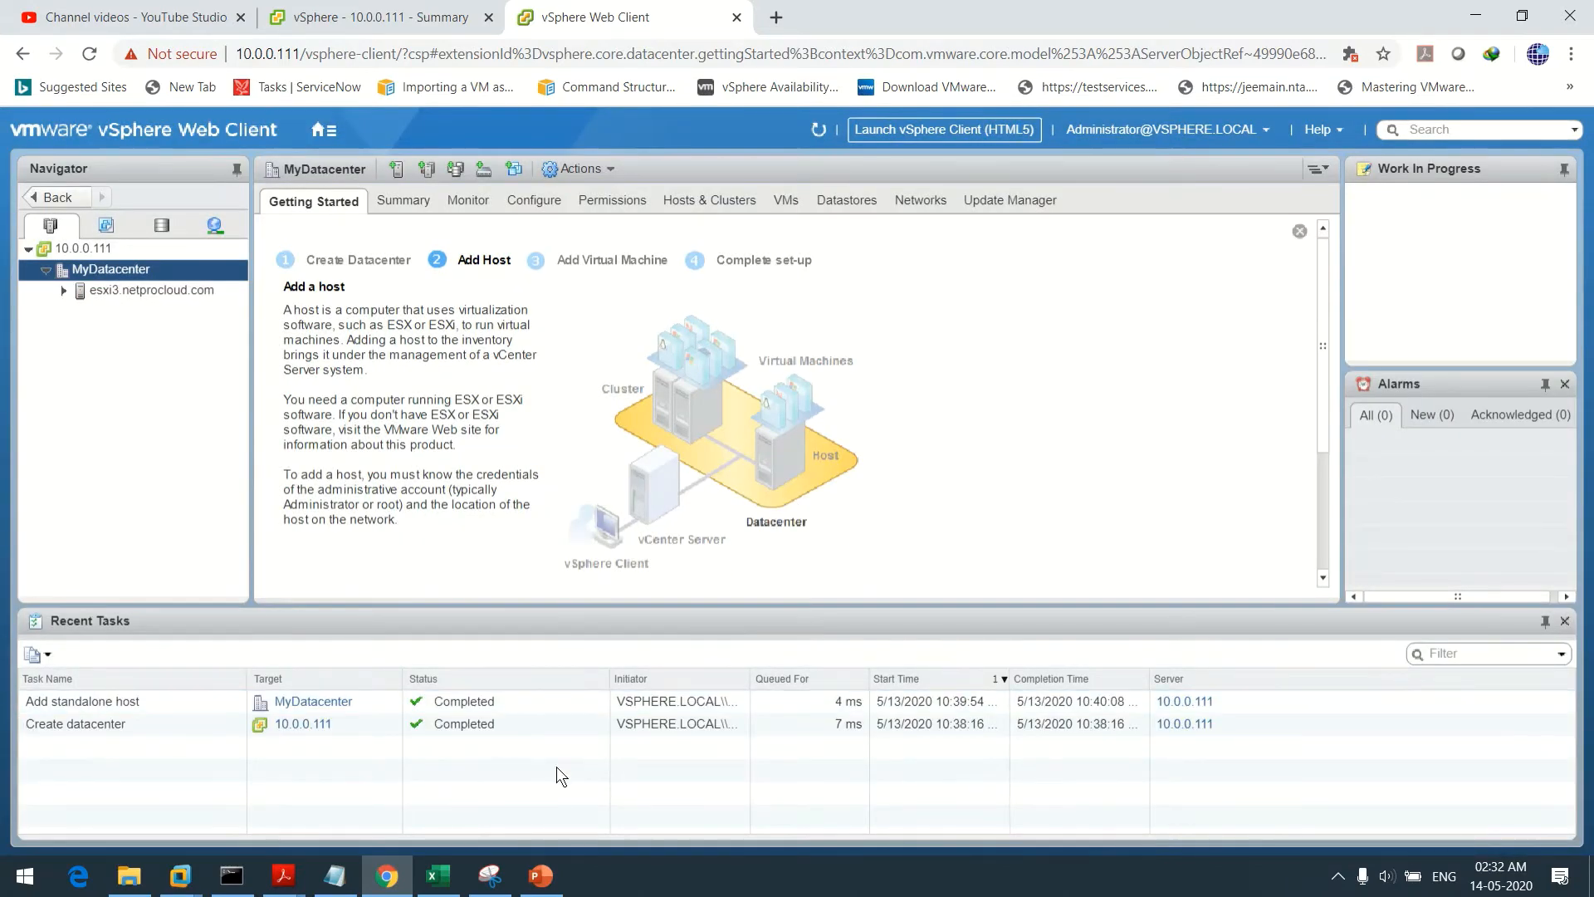
{"action": "left_click", "coordinate": [151, 290]}
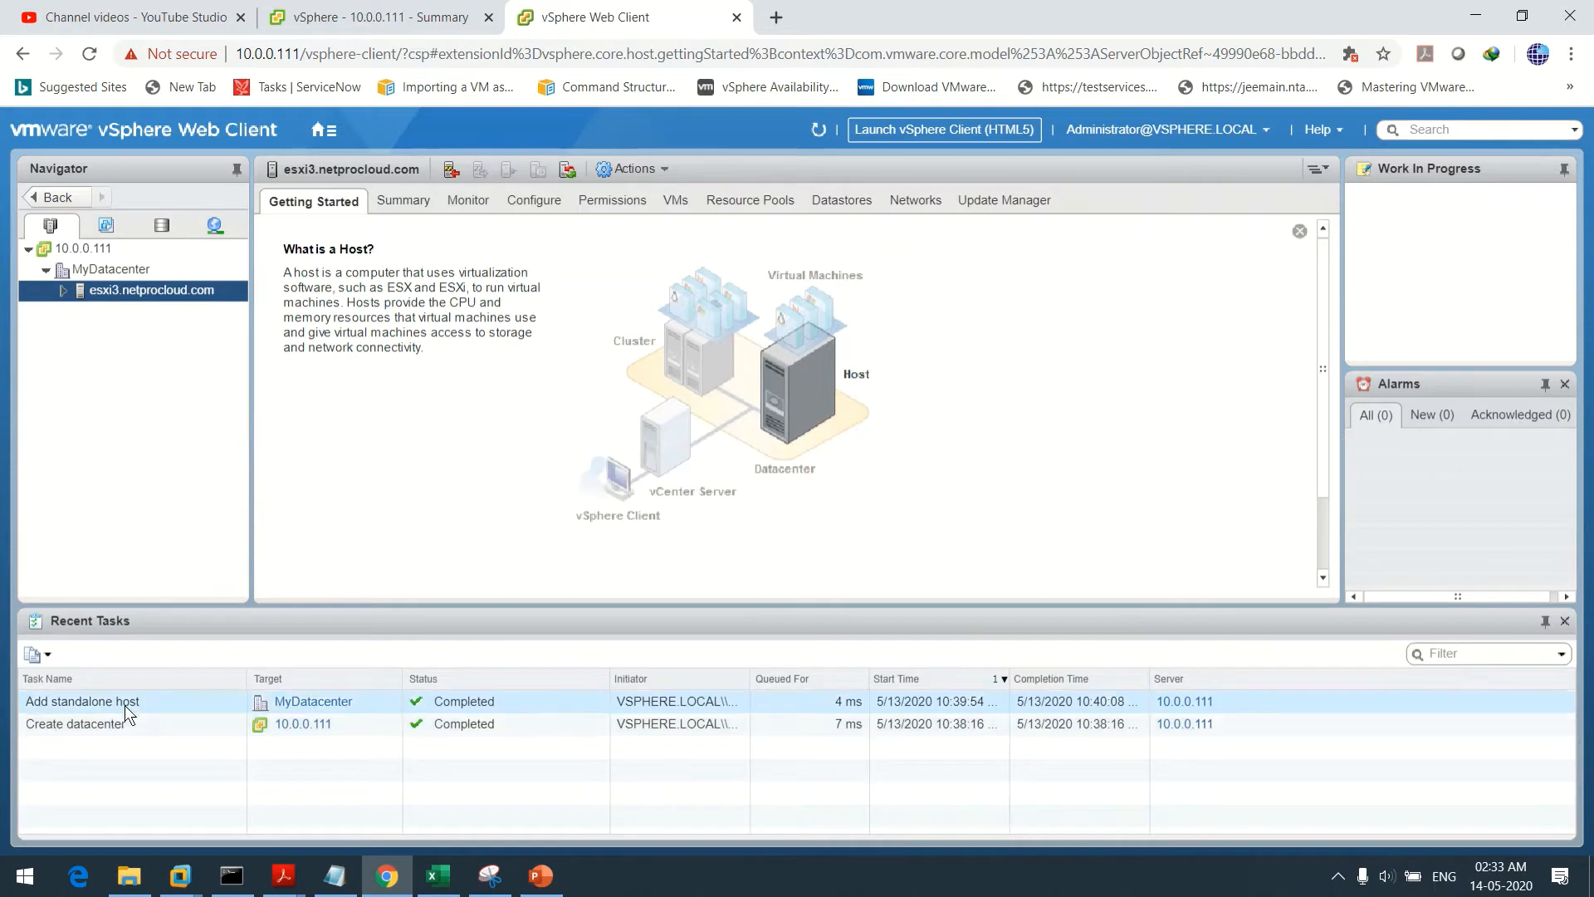
Expand esxi3, open its Configure tab and minimize the Recent Tasks pane
{"action": "left_click", "coordinate": [63, 290]}
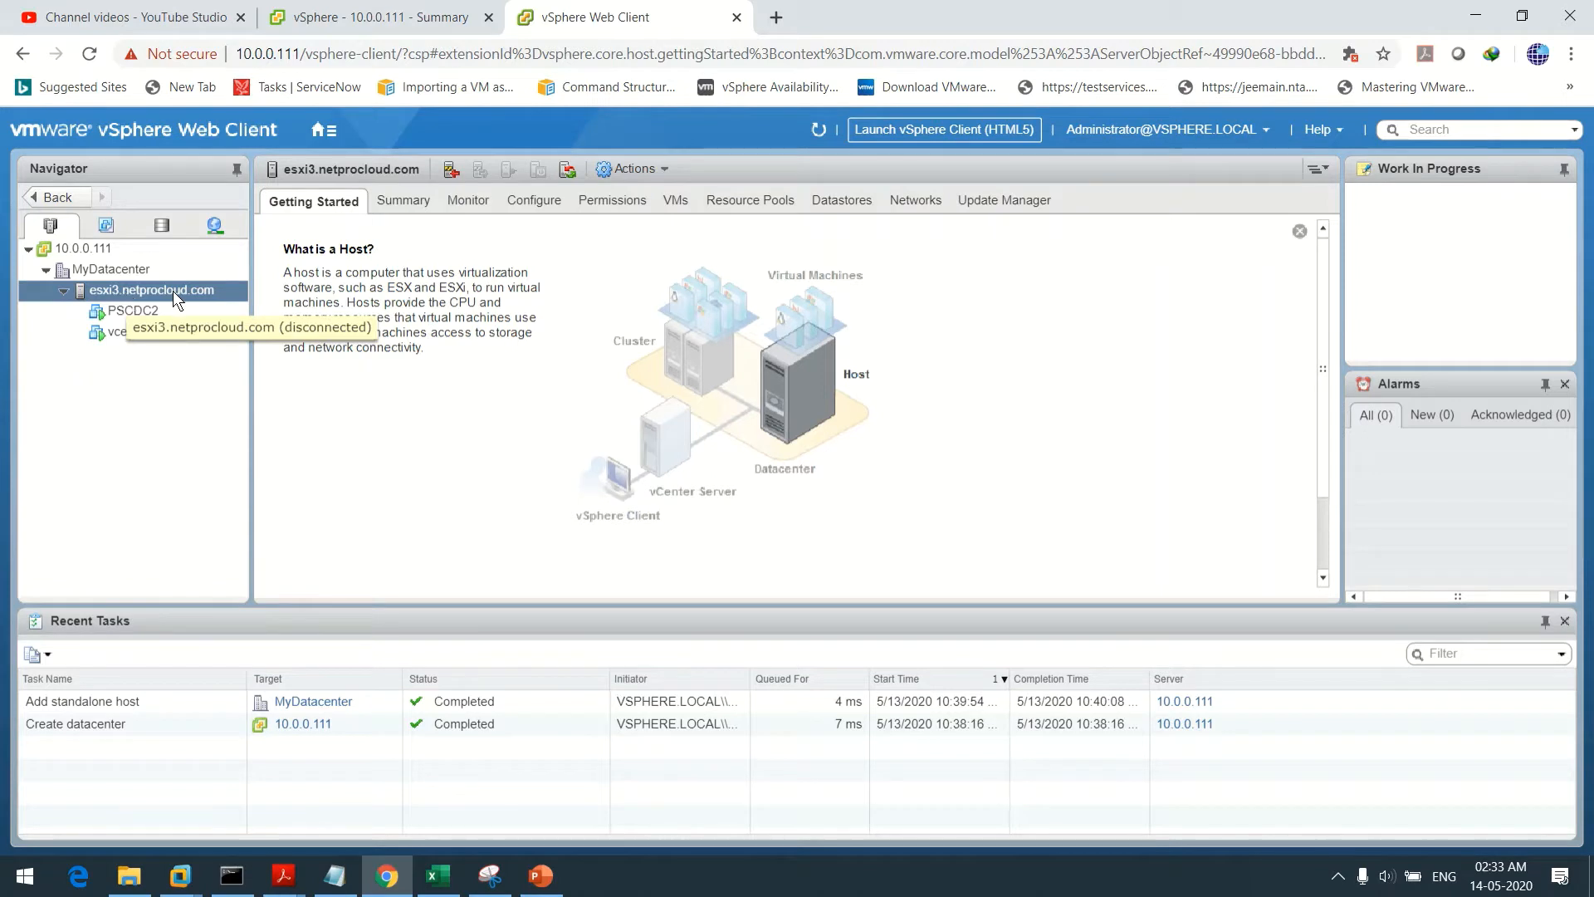
{"action": "left_click", "coordinate": [535, 200]}
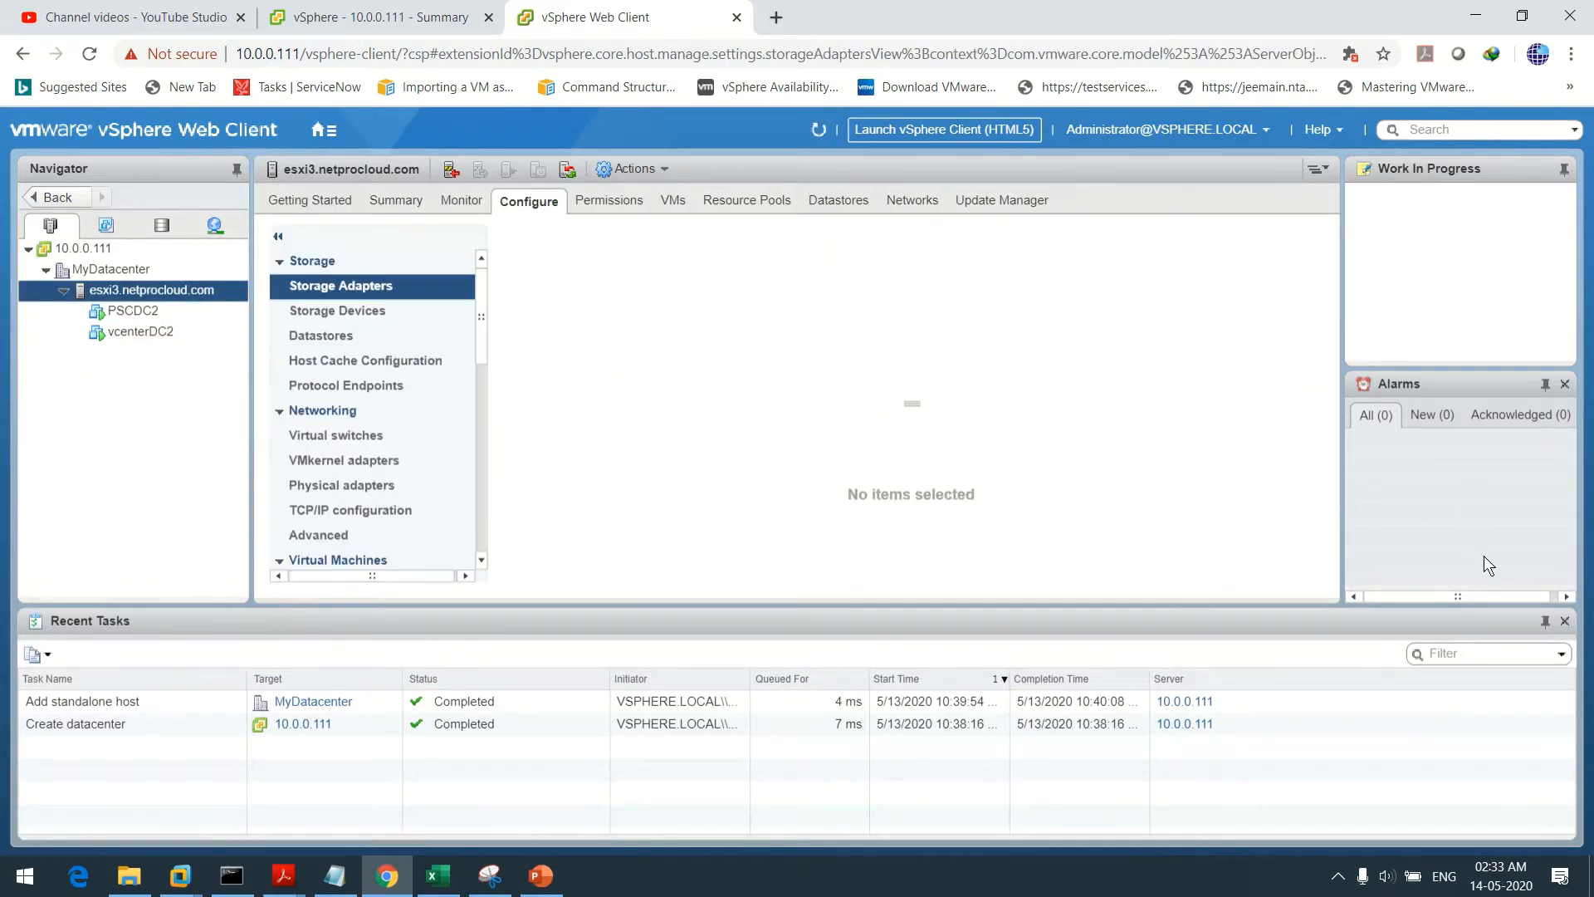
{"action": "left_click", "coordinate": [1547, 620]}
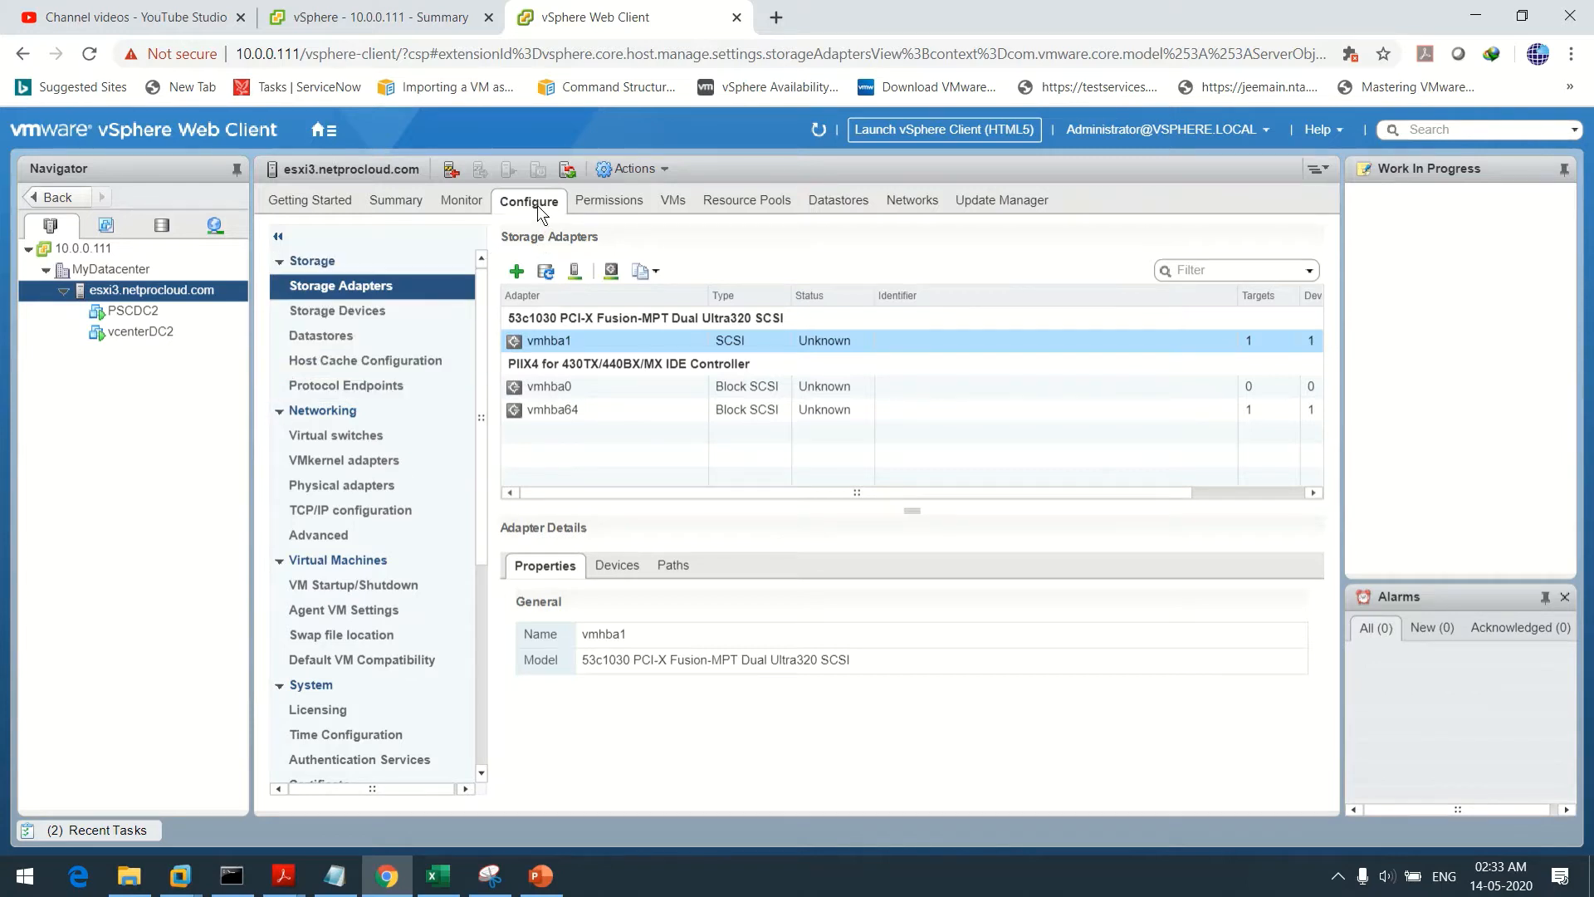
Collapse Storage, Networking, Virtual Machines, System, Hardware and Virtual Flash, then expand only Networking
{"action": "left_click", "coordinate": [278, 261]}
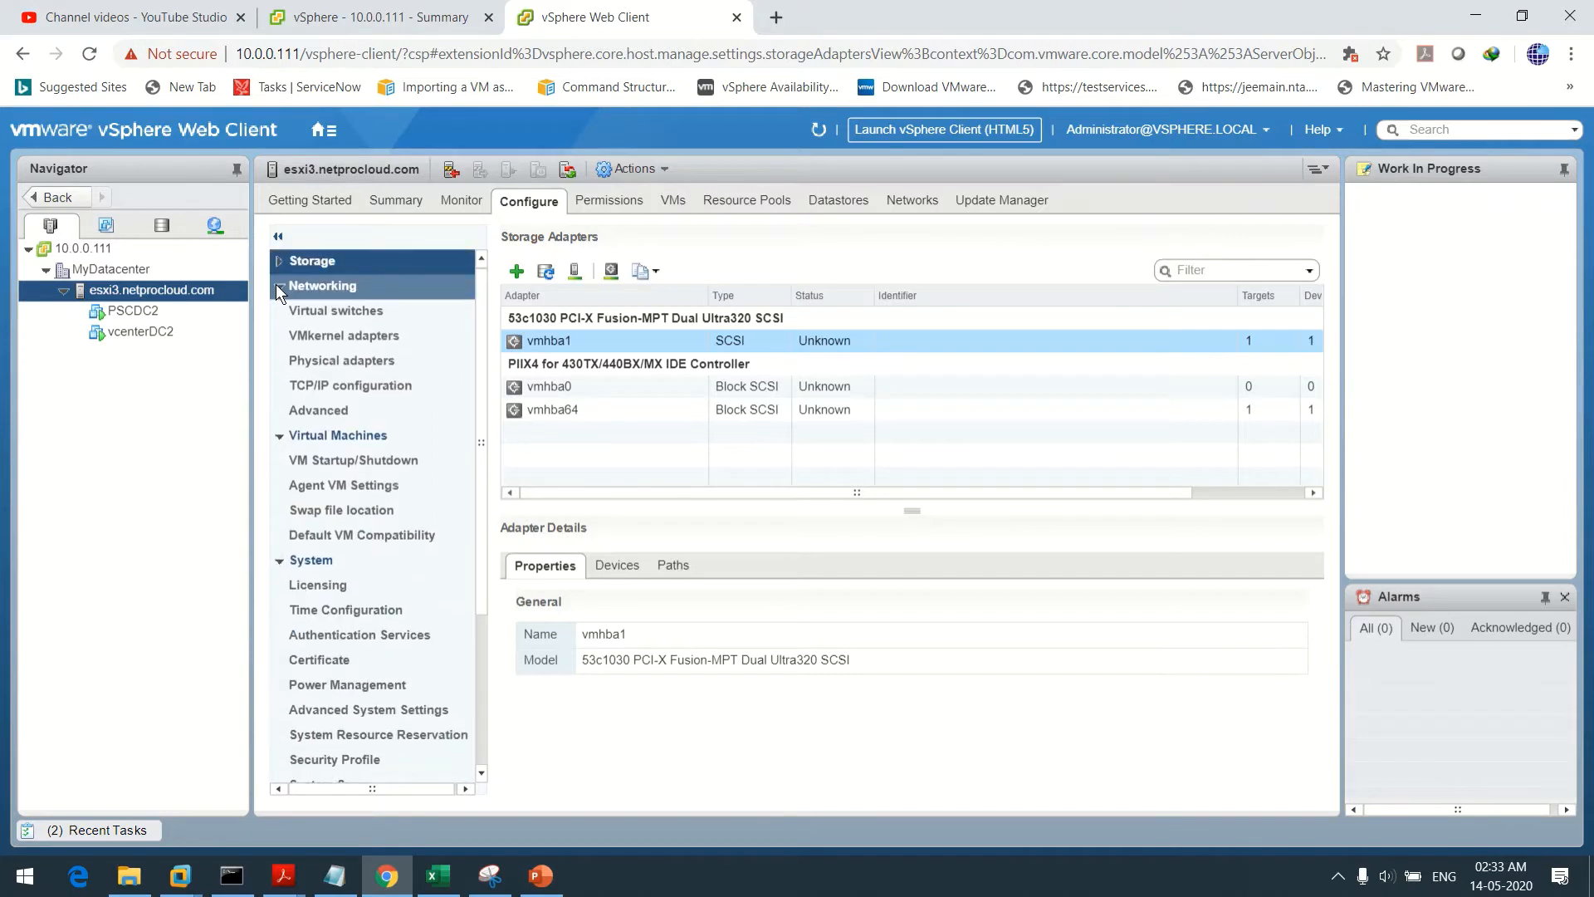
{"action": "left_click", "coordinate": [276, 286]}
{"action": "left_click", "coordinate": [277, 310]}
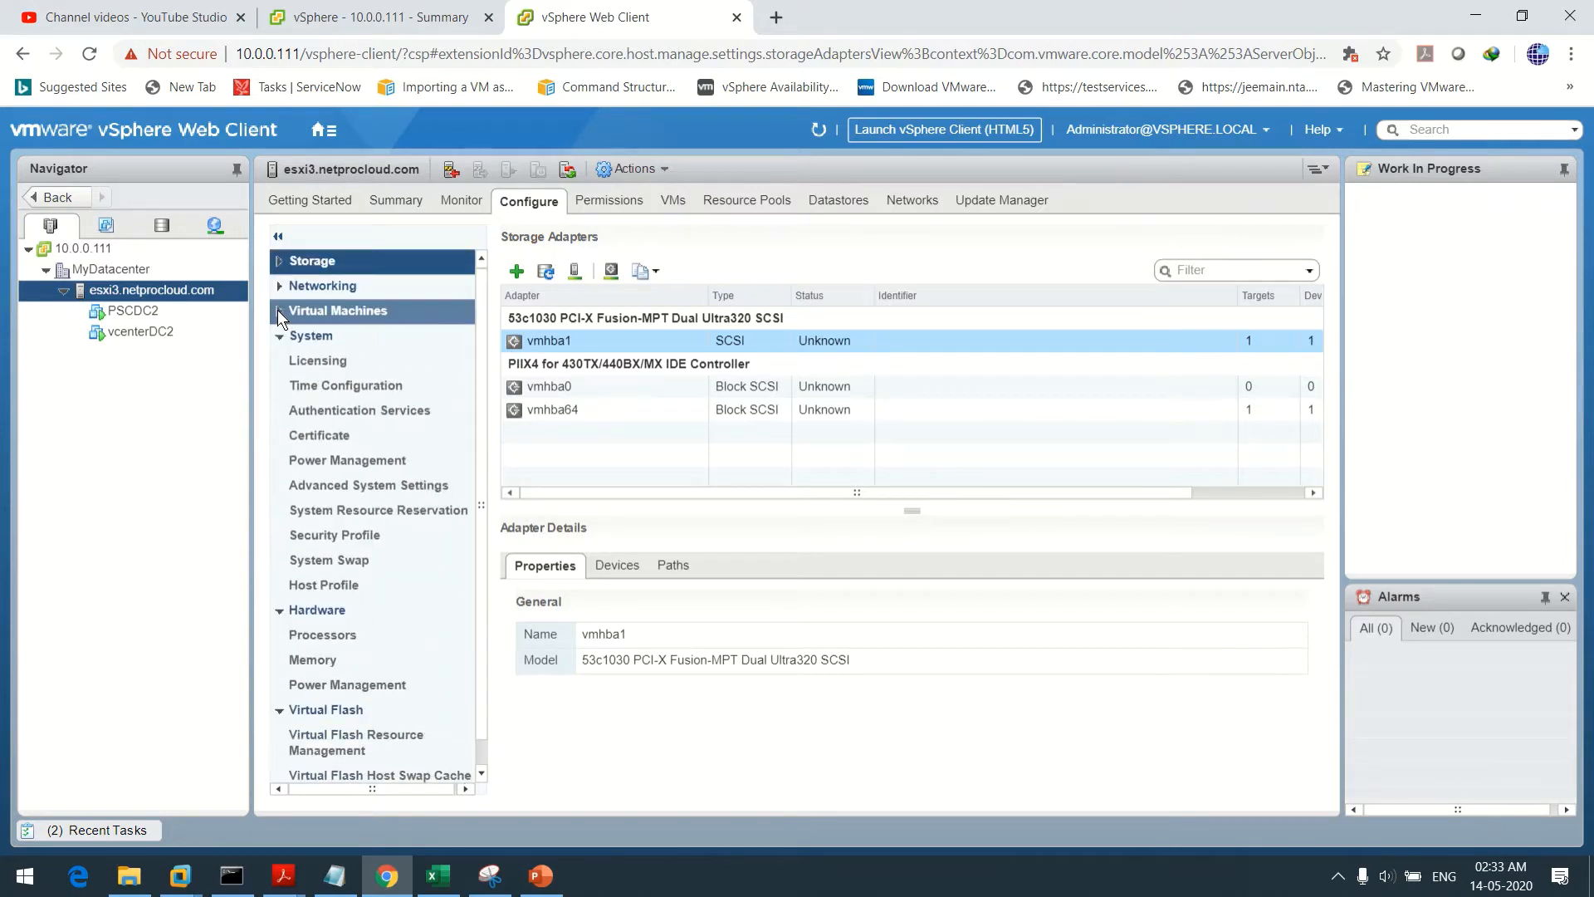
{"action": "left_click", "coordinate": [277, 335]}
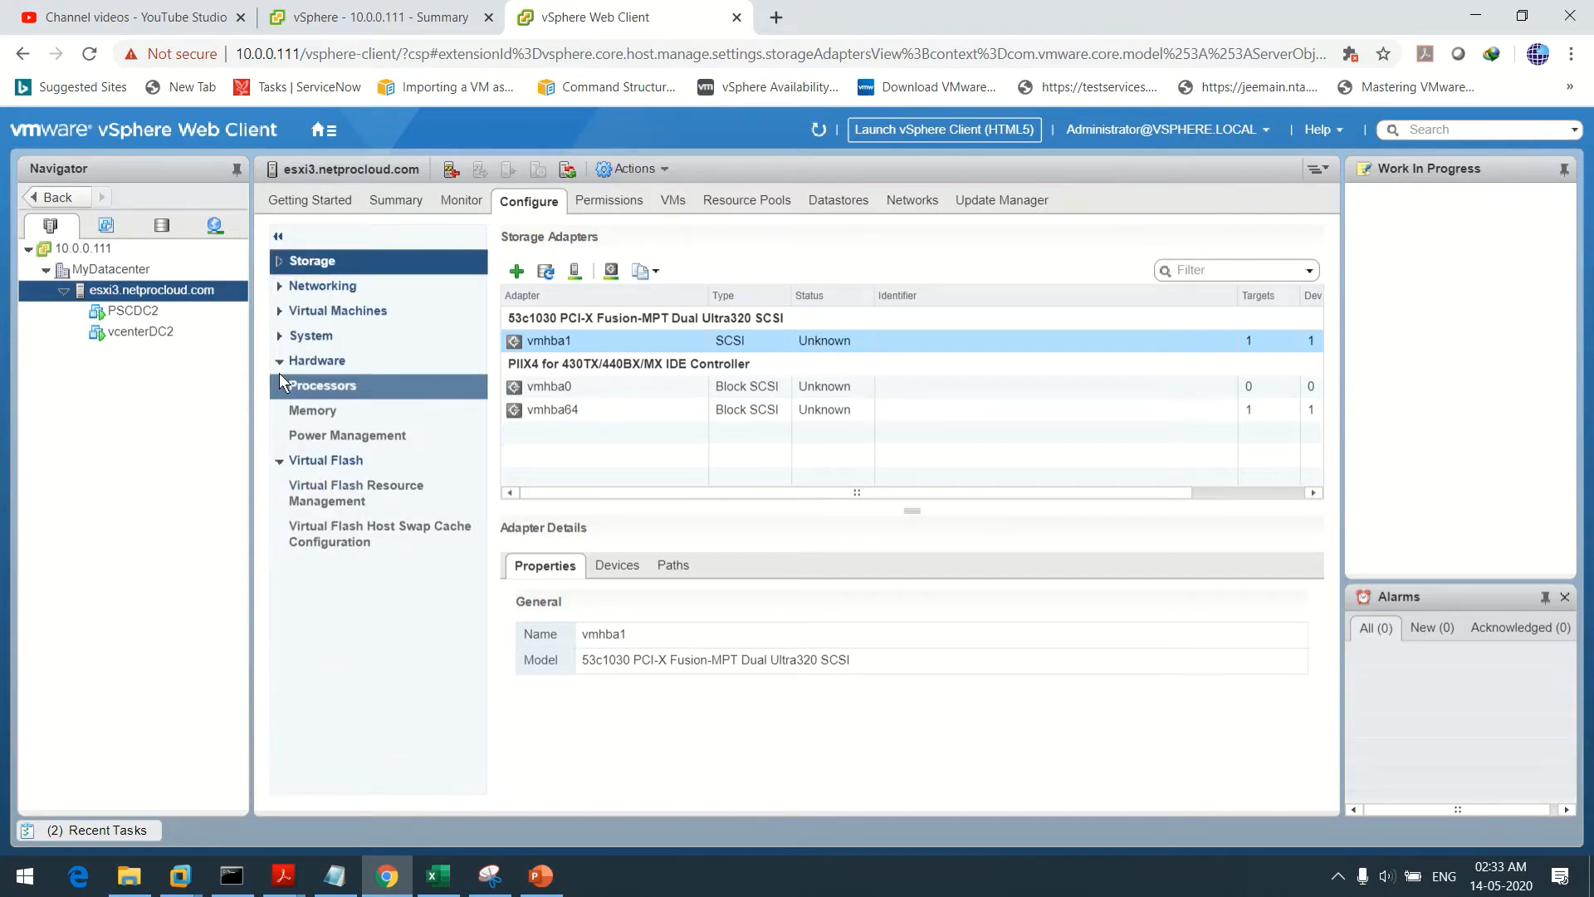
{"action": "left_click", "coordinate": [280, 362]}
{"action": "left_click", "coordinate": [277, 387]}
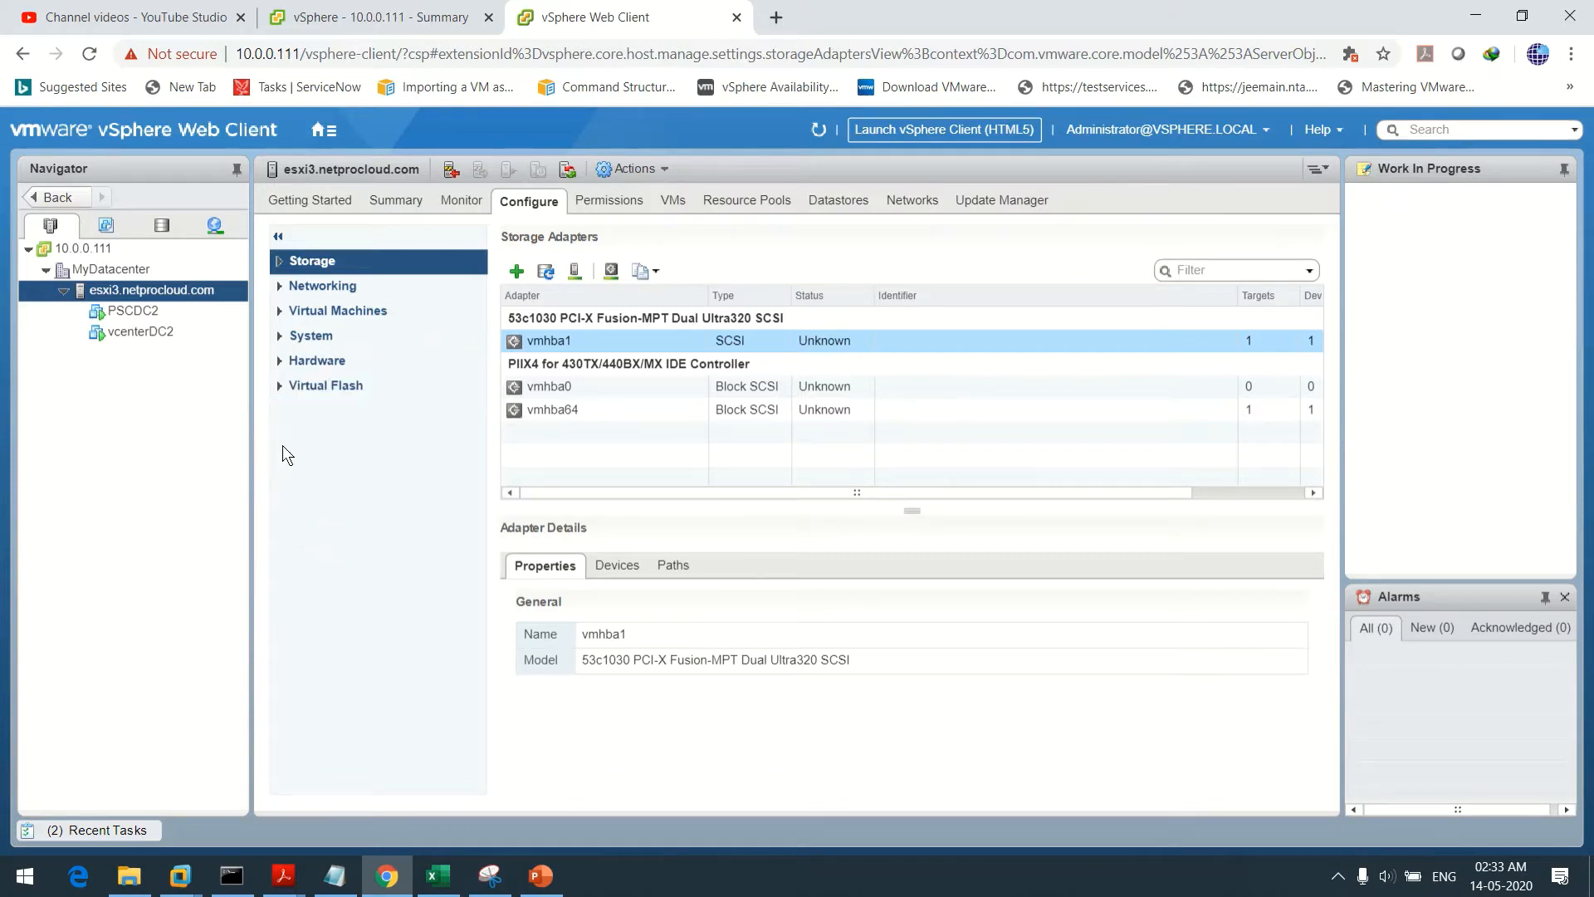
{"action": "left_click", "coordinate": [281, 286]}
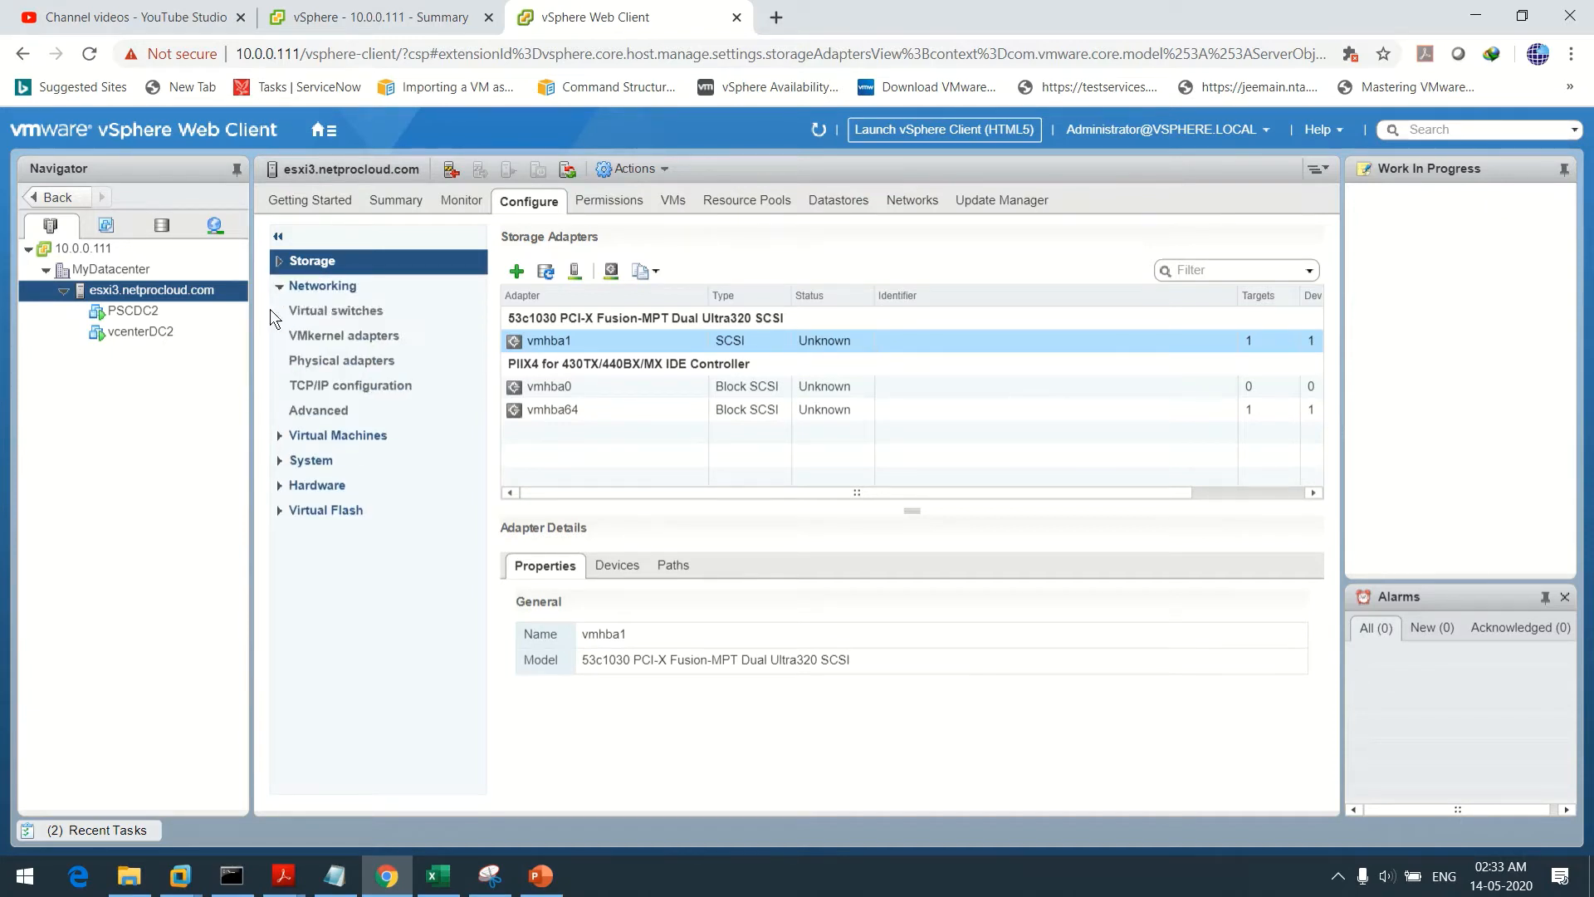
Show vSwitch0's topology with VMkernel ports collapsed and the VM Network virtual machines listed
{"action": "left_click", "coordinate": [365, 311]}
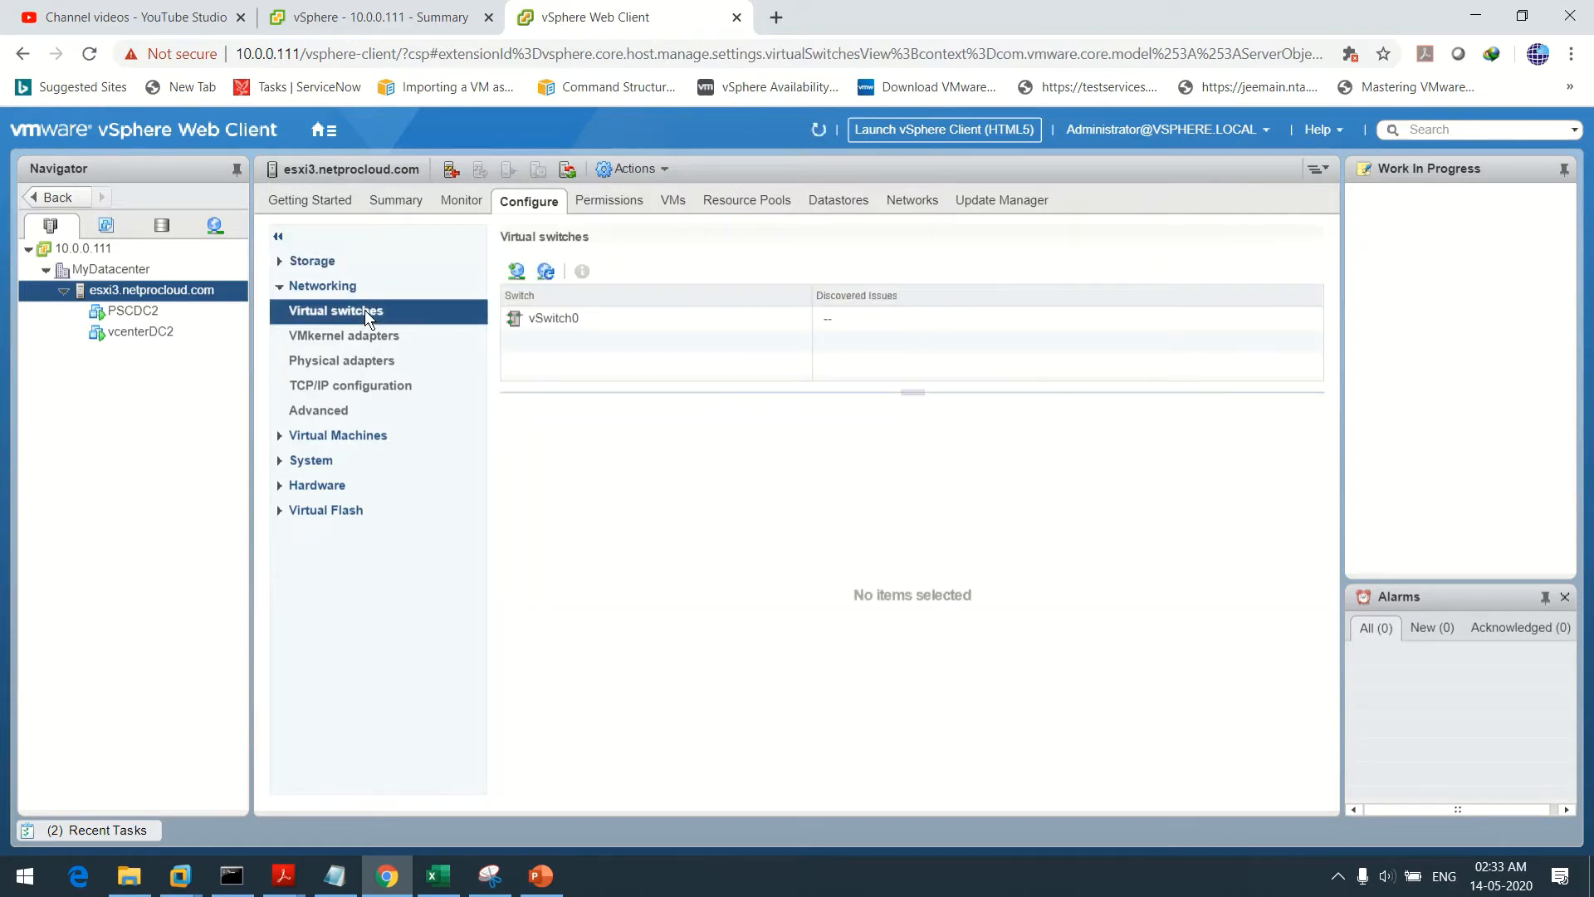
{"action": "left_click", "coordinate": [552, 322]}
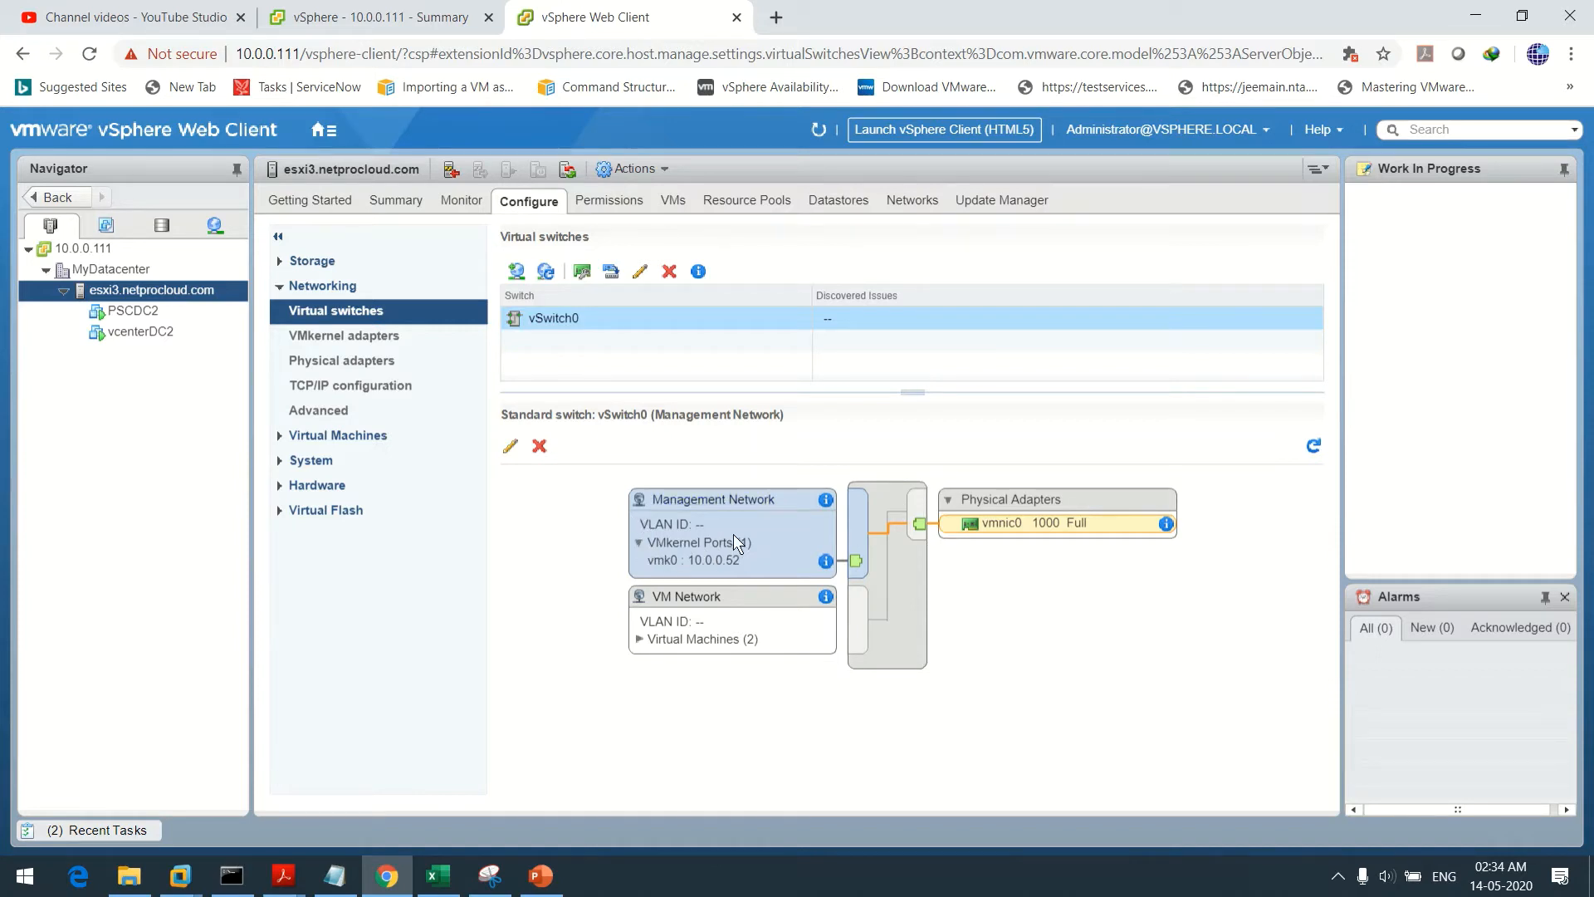
{"action": "left_click", "coordinate": [638, 545]}
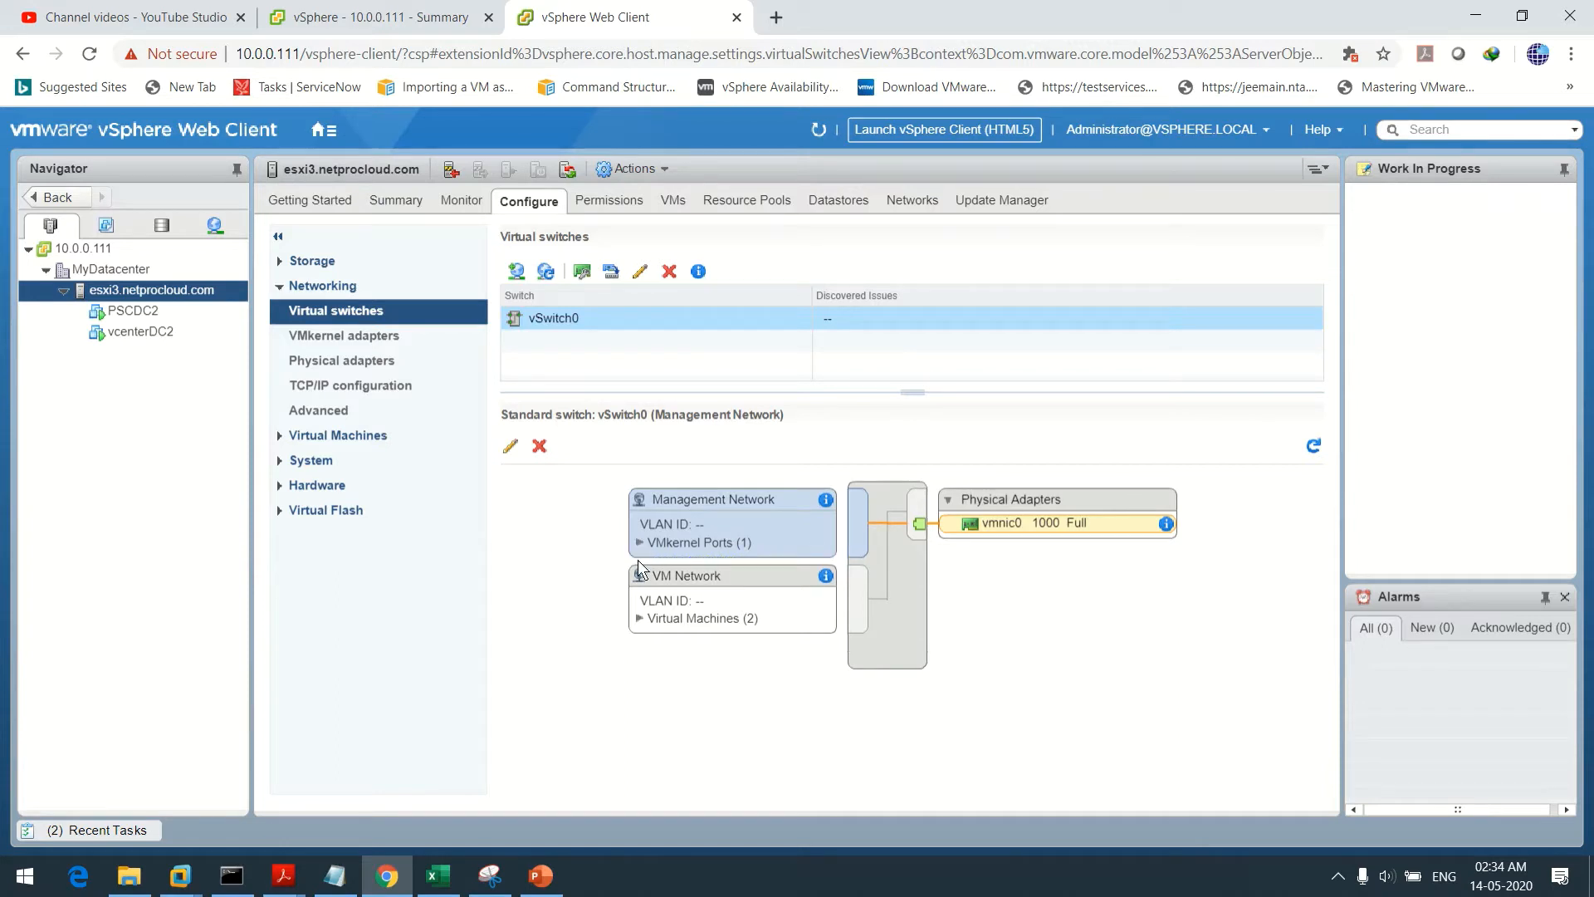
{"action": "left_click", "coordinate": [639, 619]}
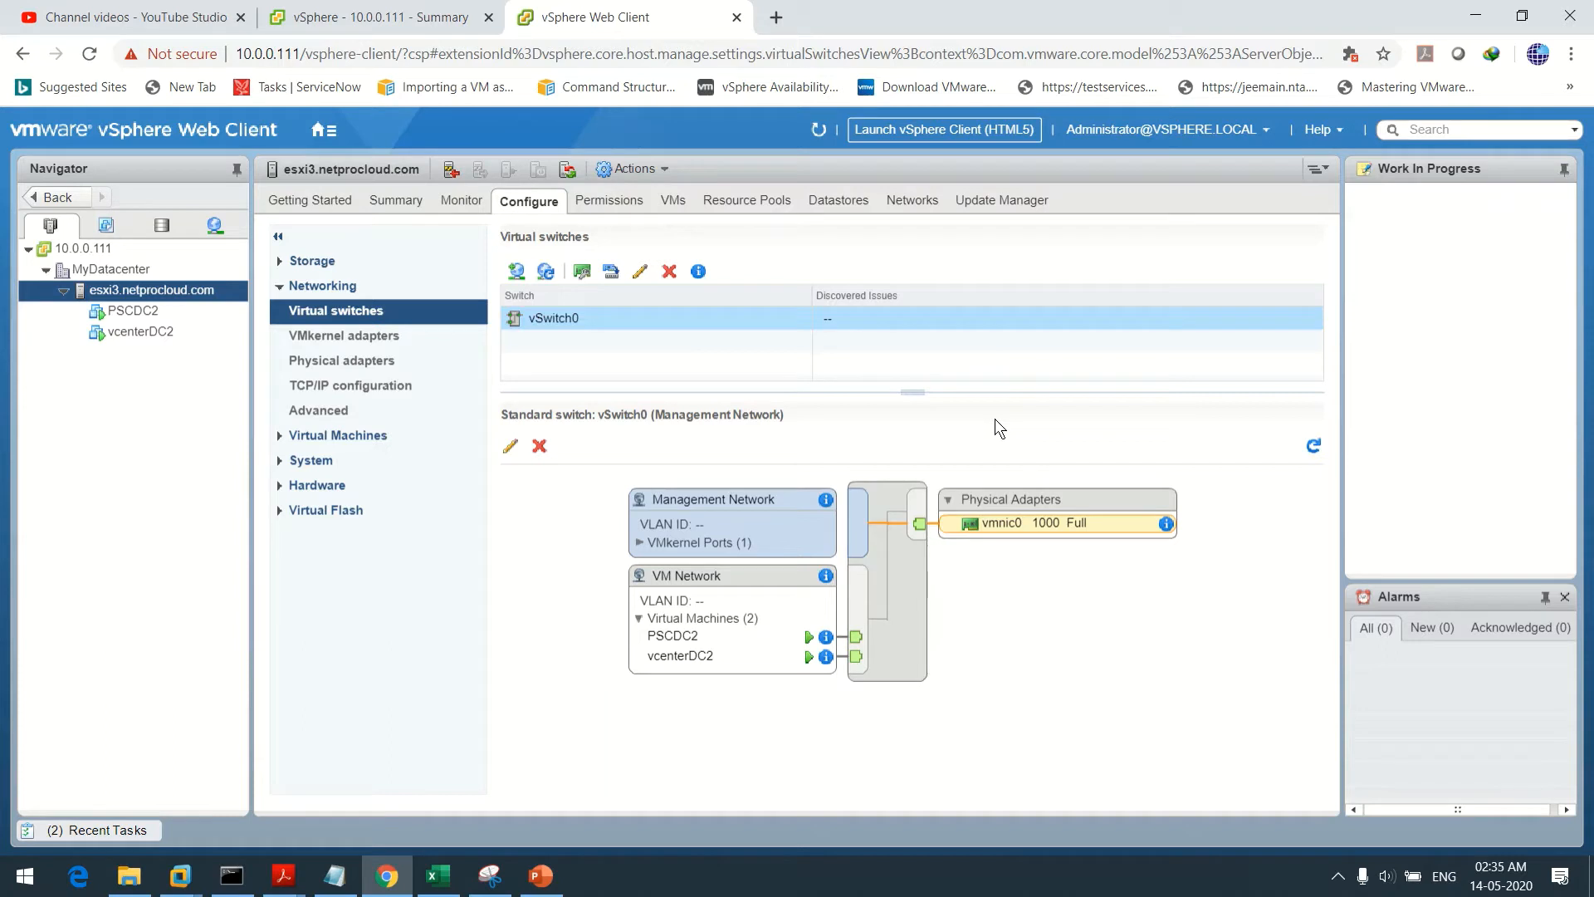
Switch to VMware Workstation's Home page, which lists esxi1, esxi2 and esxi3
{"action": "left_click", "coordinate": [323, 130]}
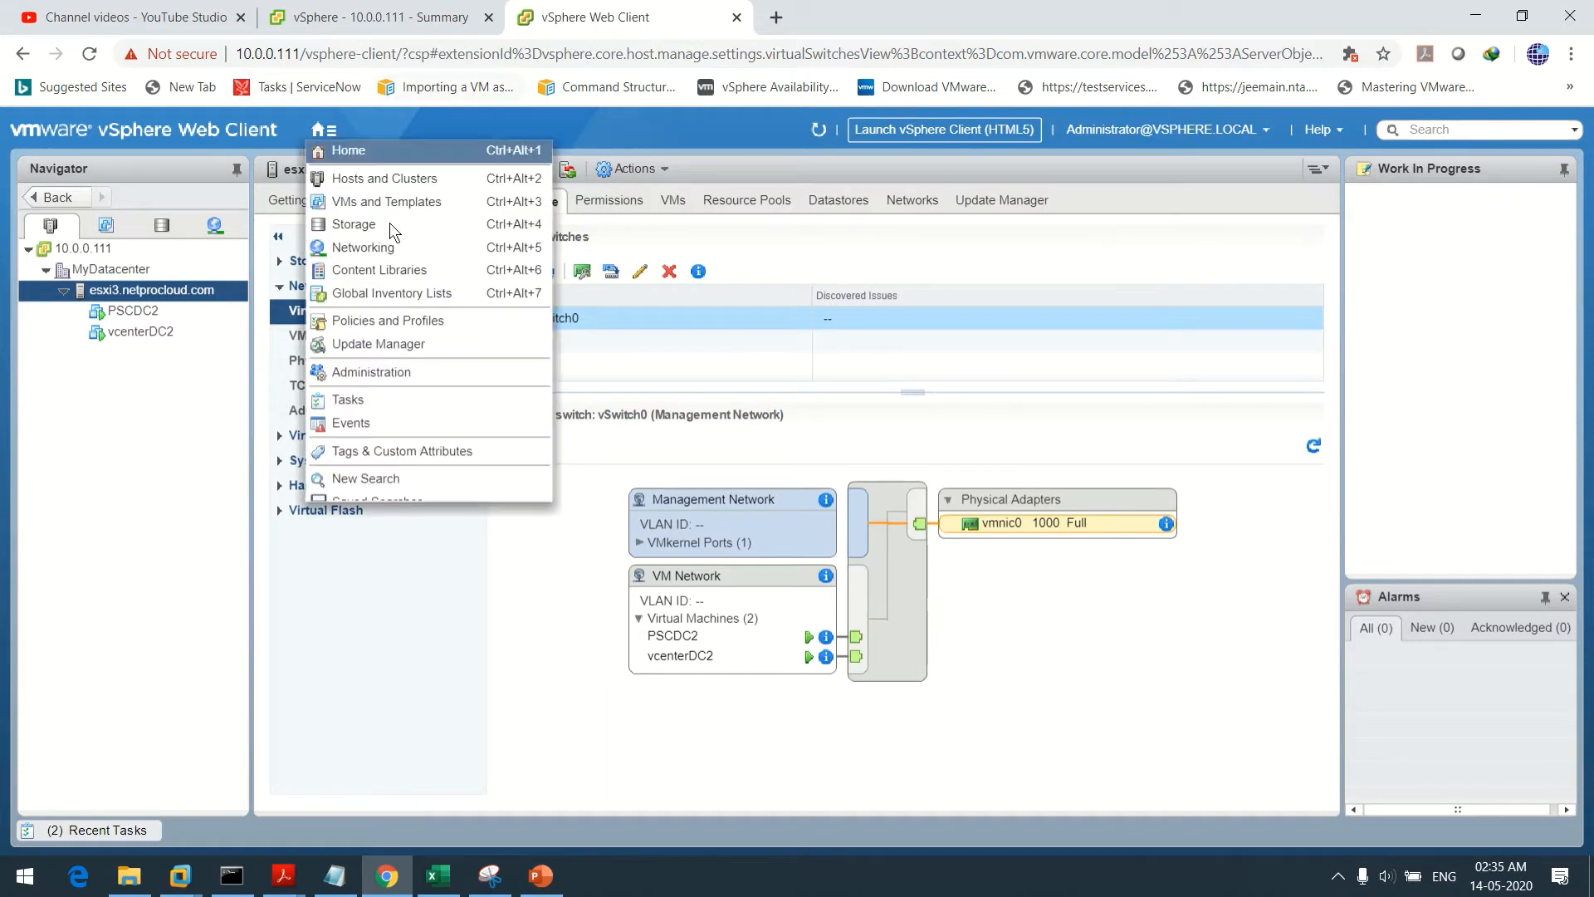
{"action": "left_click", "coordinate": [66, 400]}
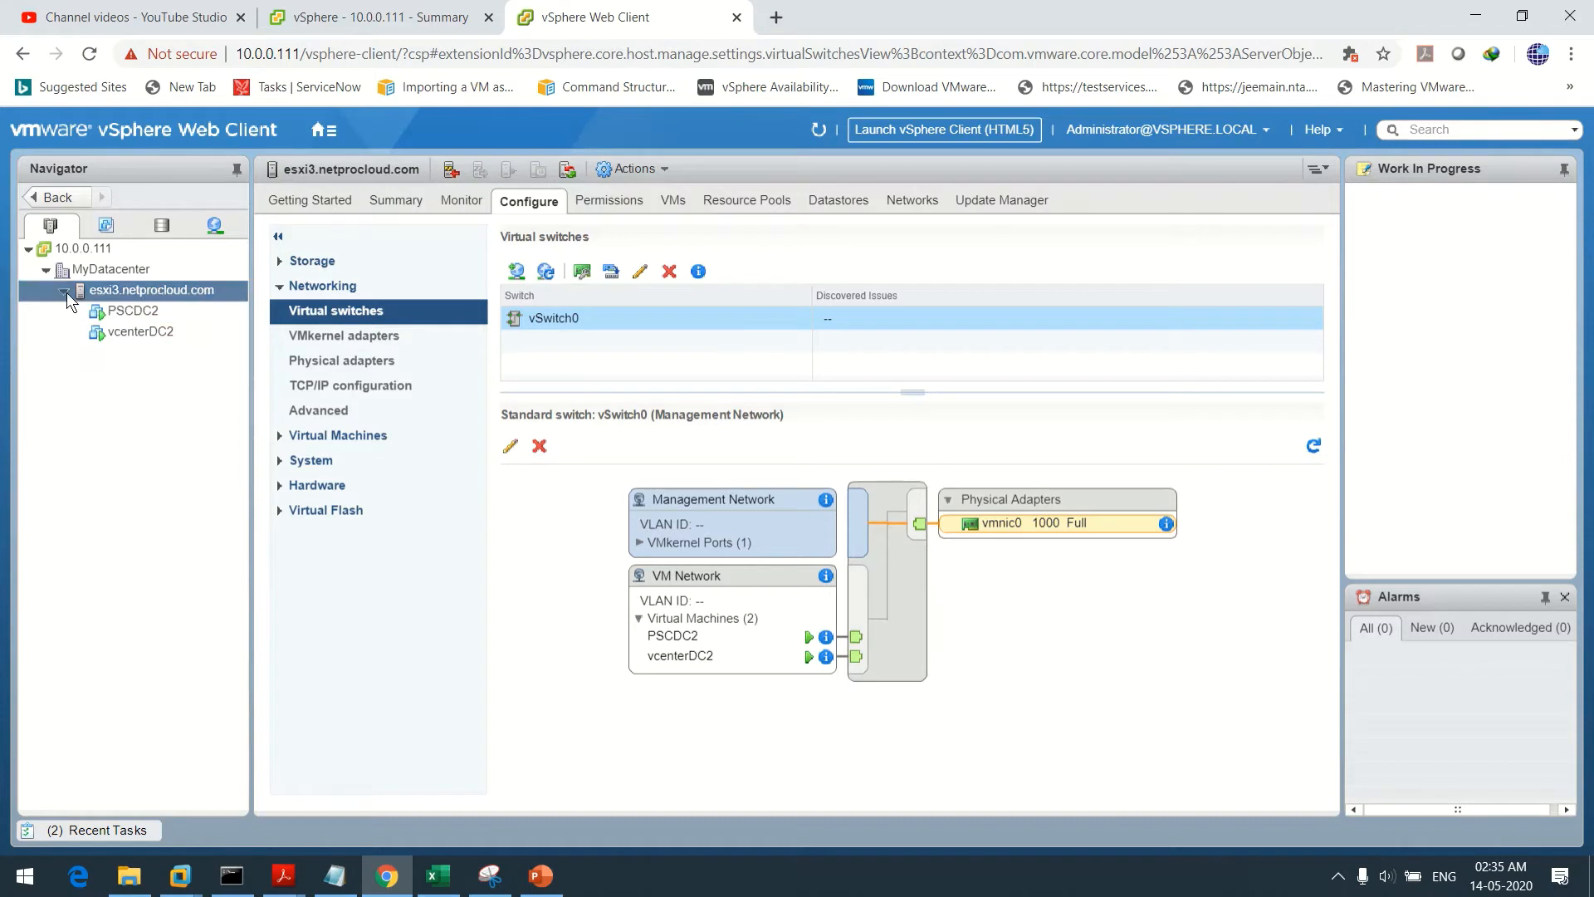
{"action": "mouse_move", "coordinate": [387, 887]}
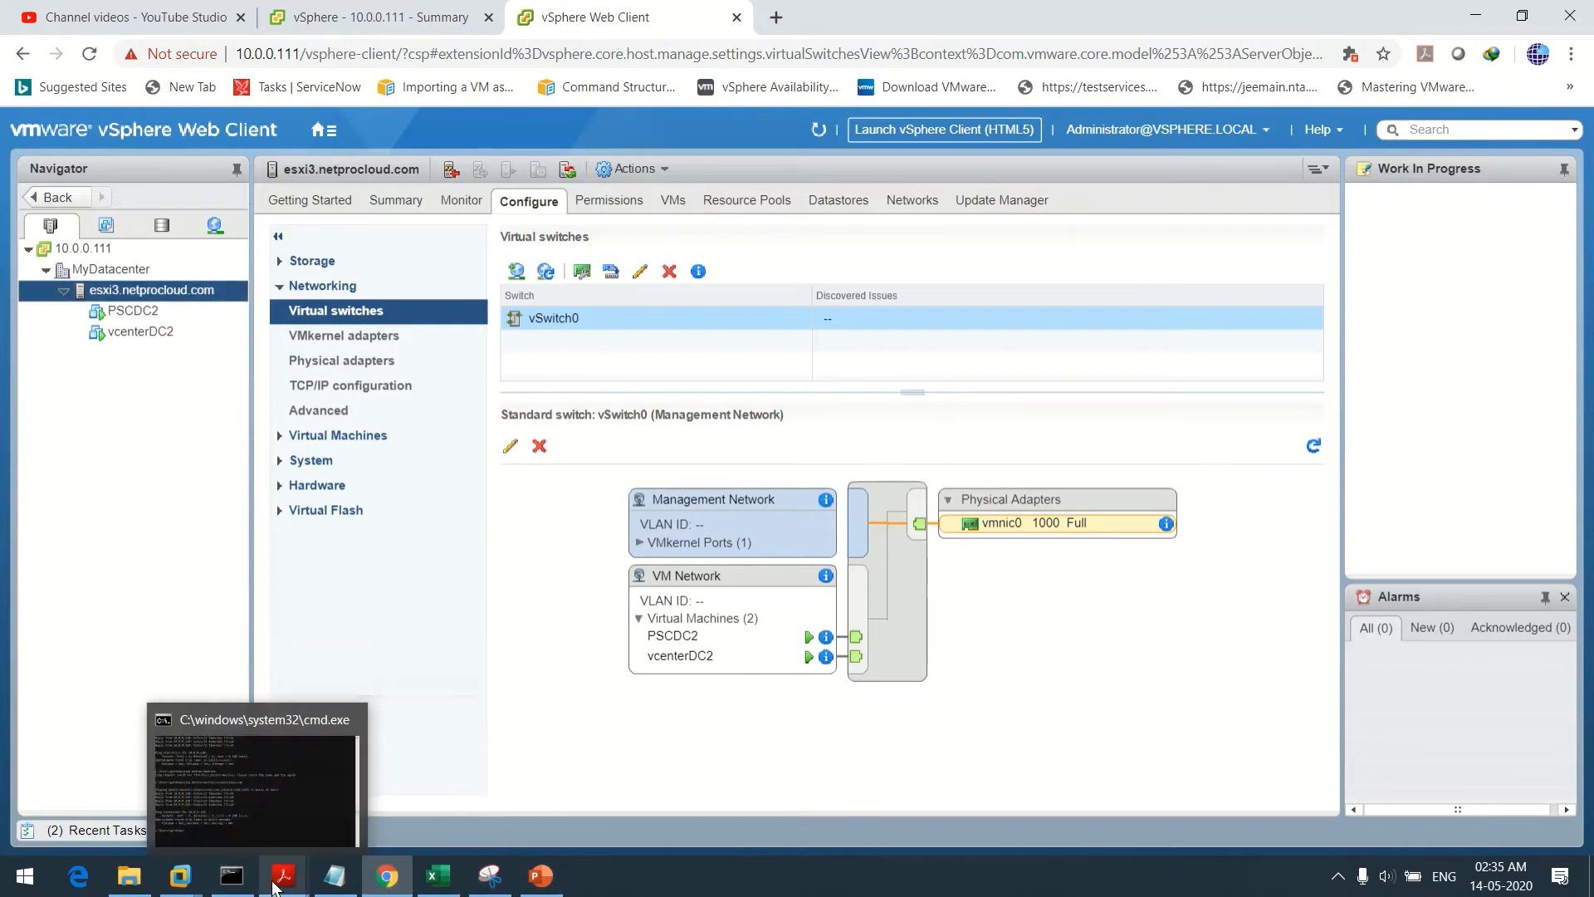
{"action": "left_click", "coordinate": [126, 731]}
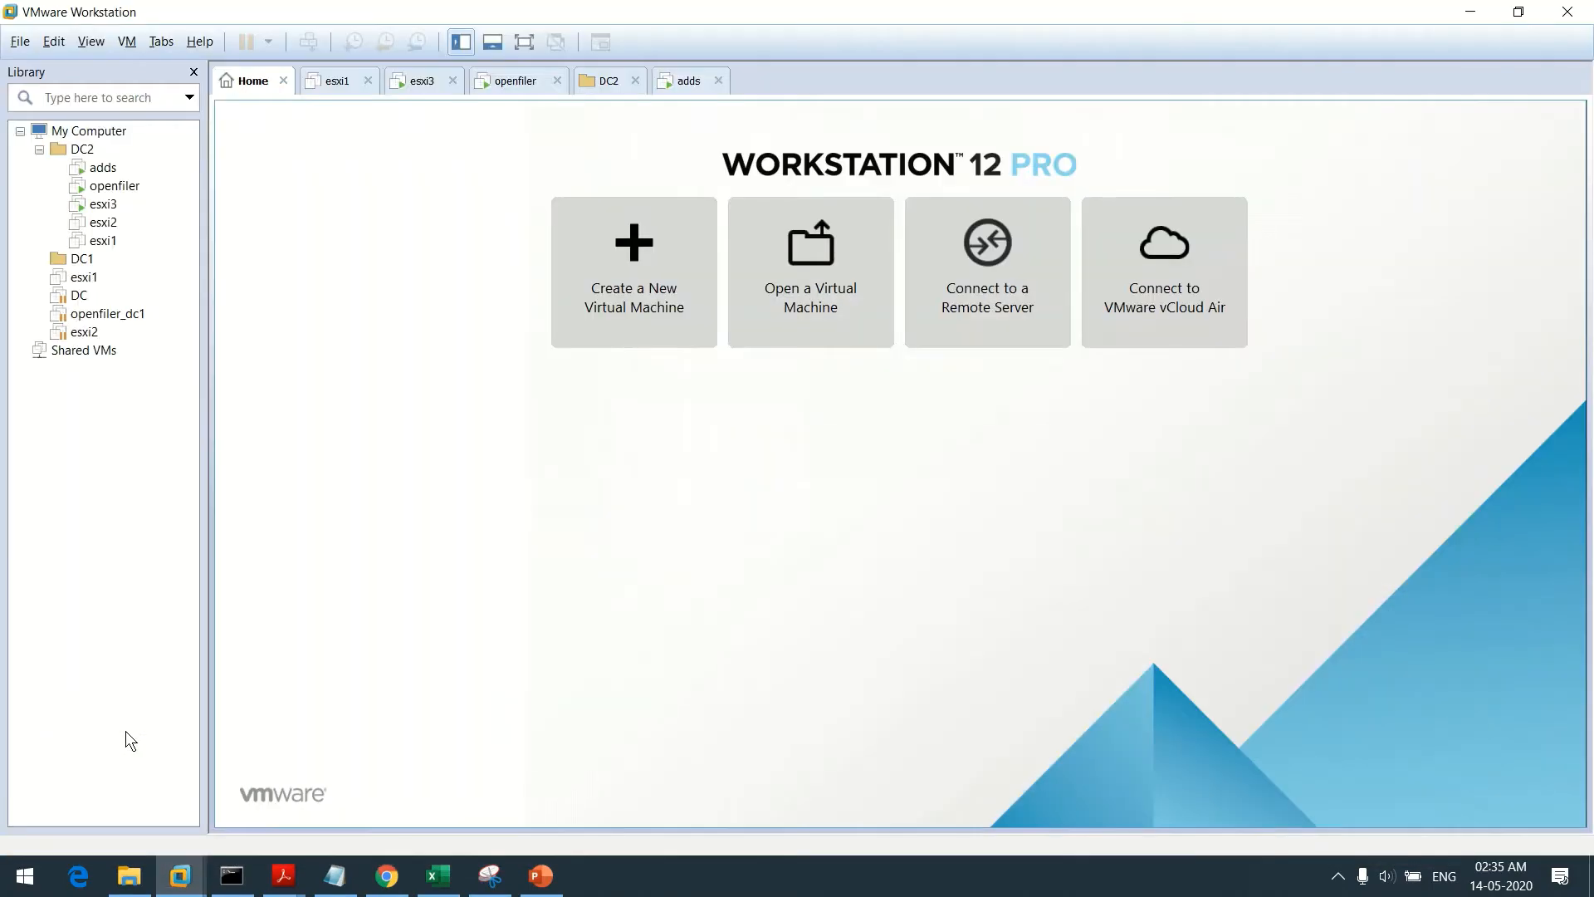
Power on the esxi1 virtual machine and start ESXi booting immediately
{"action": "left_click", "coordinate": [105, 248]}
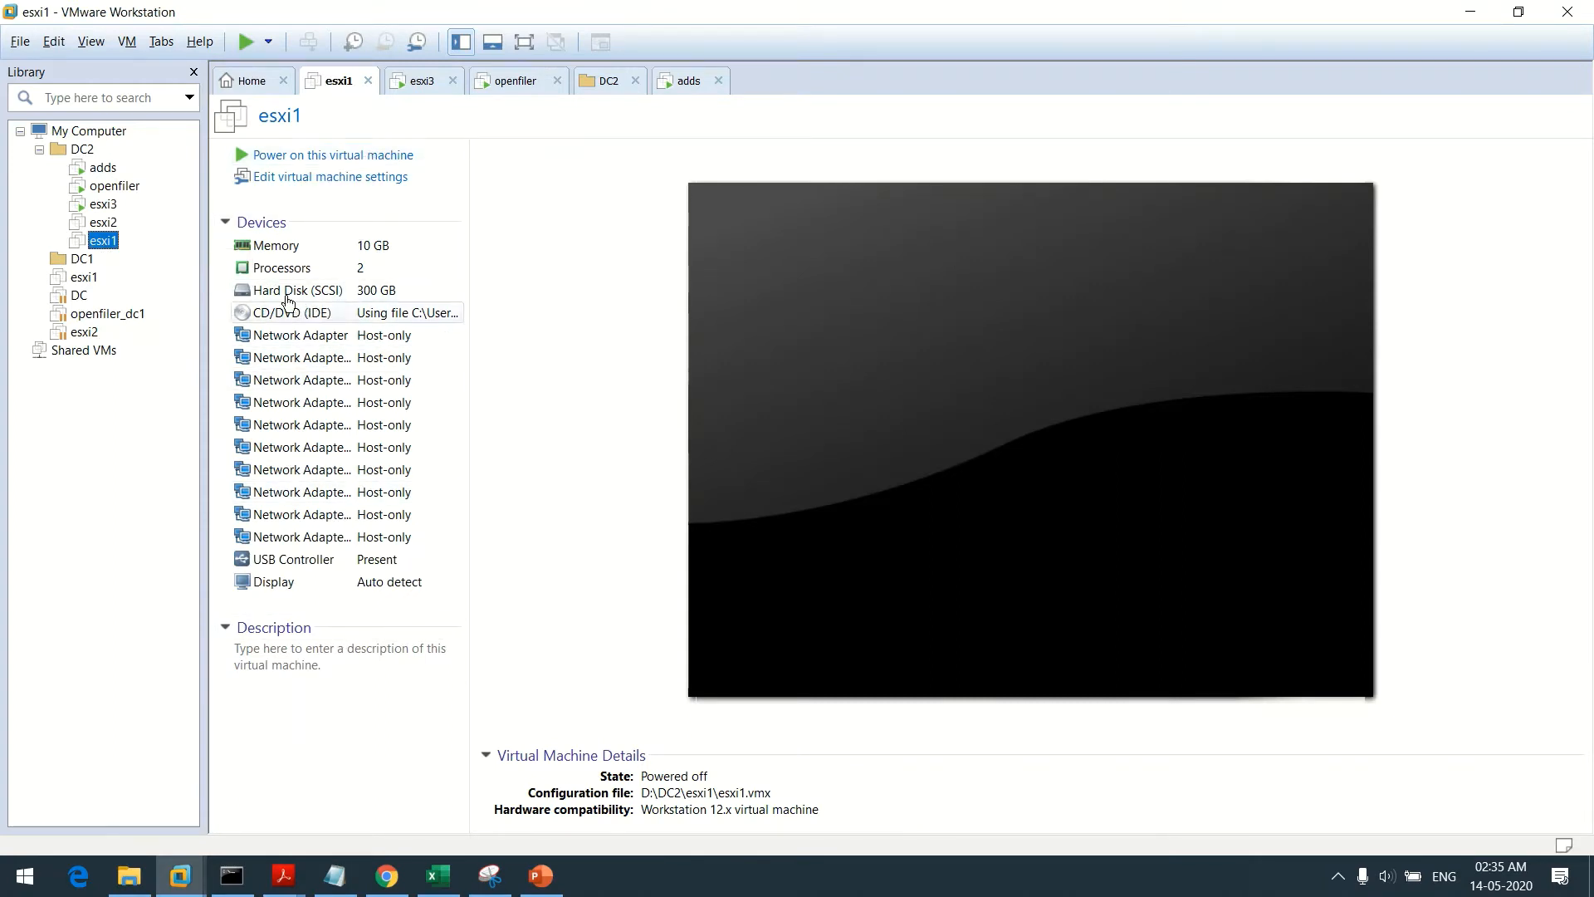
{"action": "left_click", "coordinate": [315, 157]}
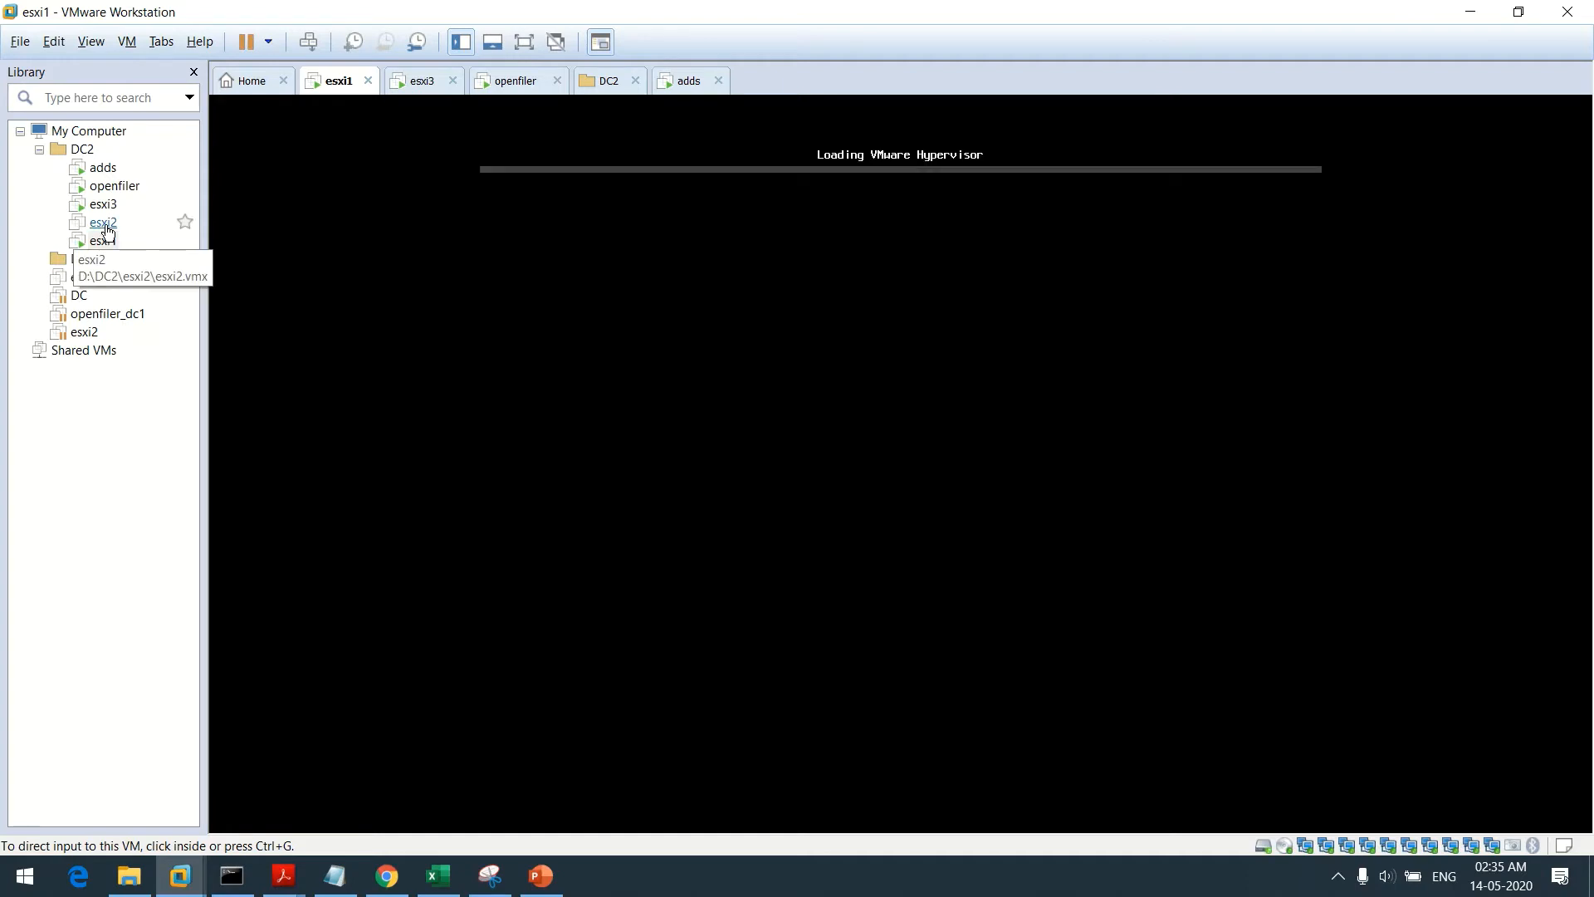
{"action": "left_click", "coordinate": [700, 256]}
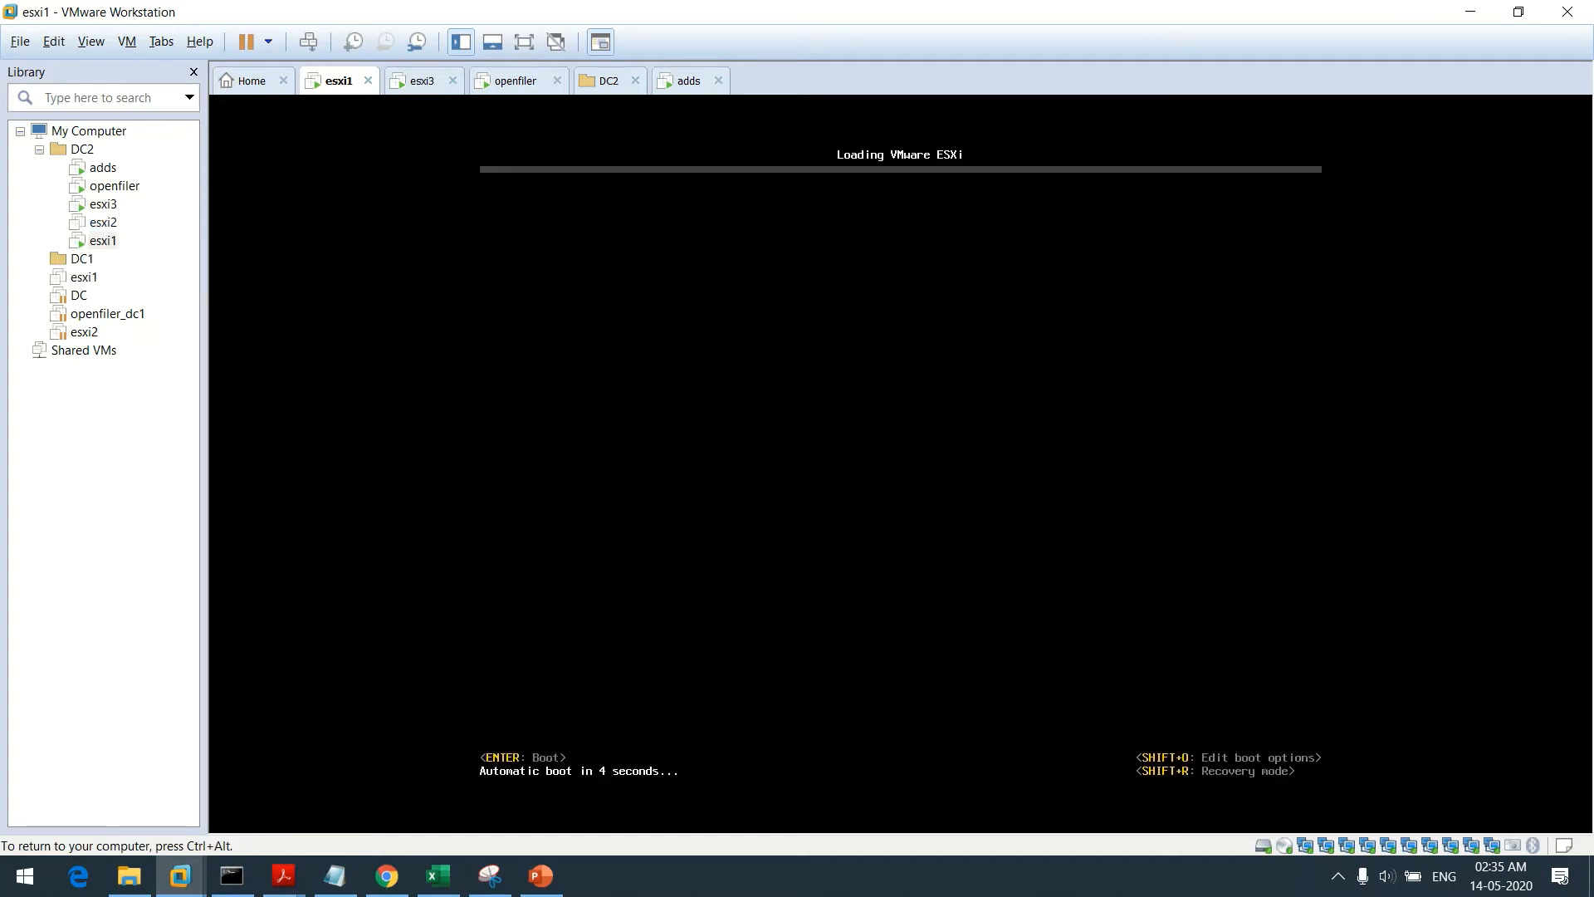
{"action": "key", "text": "Return"}
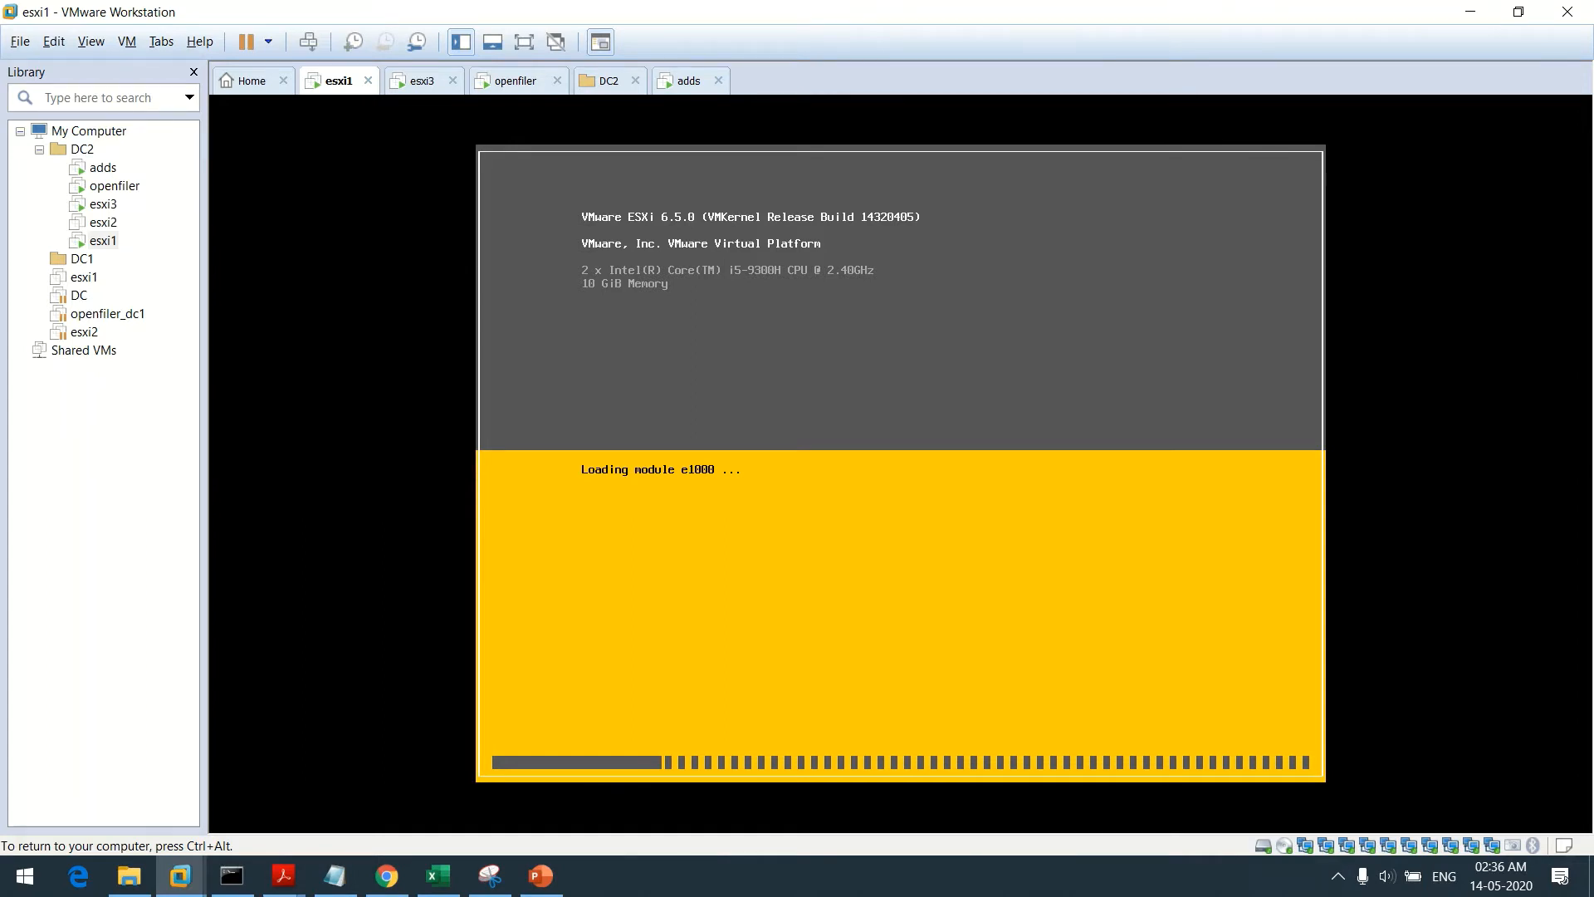
Release input from the esxi1 console and switch back to the vSphere Web Client
{"action": "key", "text": "ctrl+alt"}
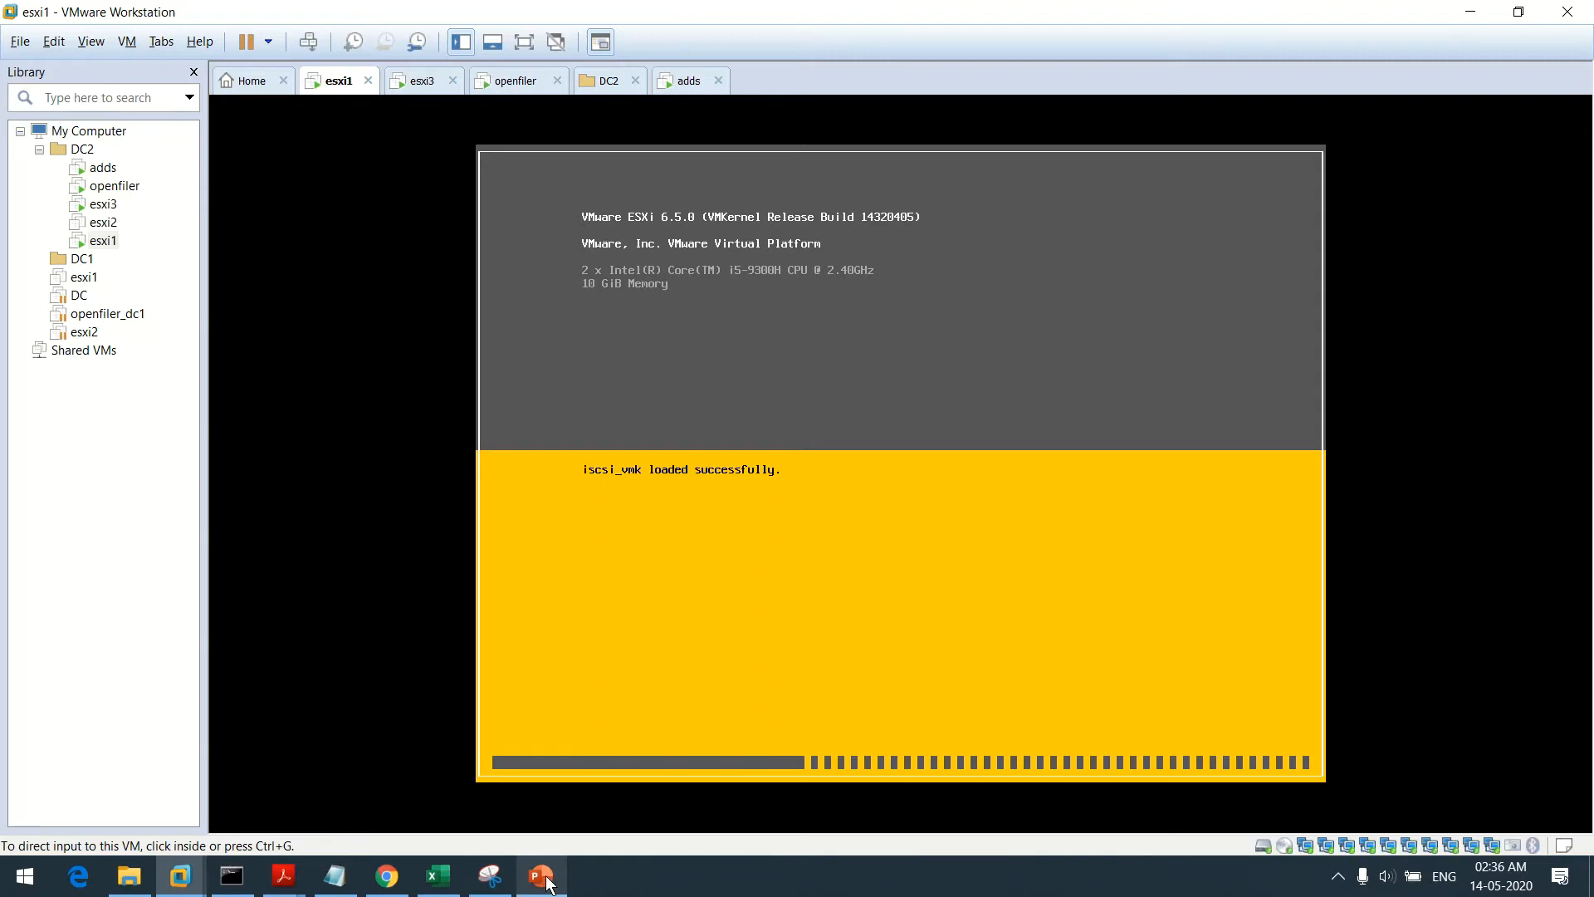
{"action": "mouse_move", "coordinate": [547, 882]}
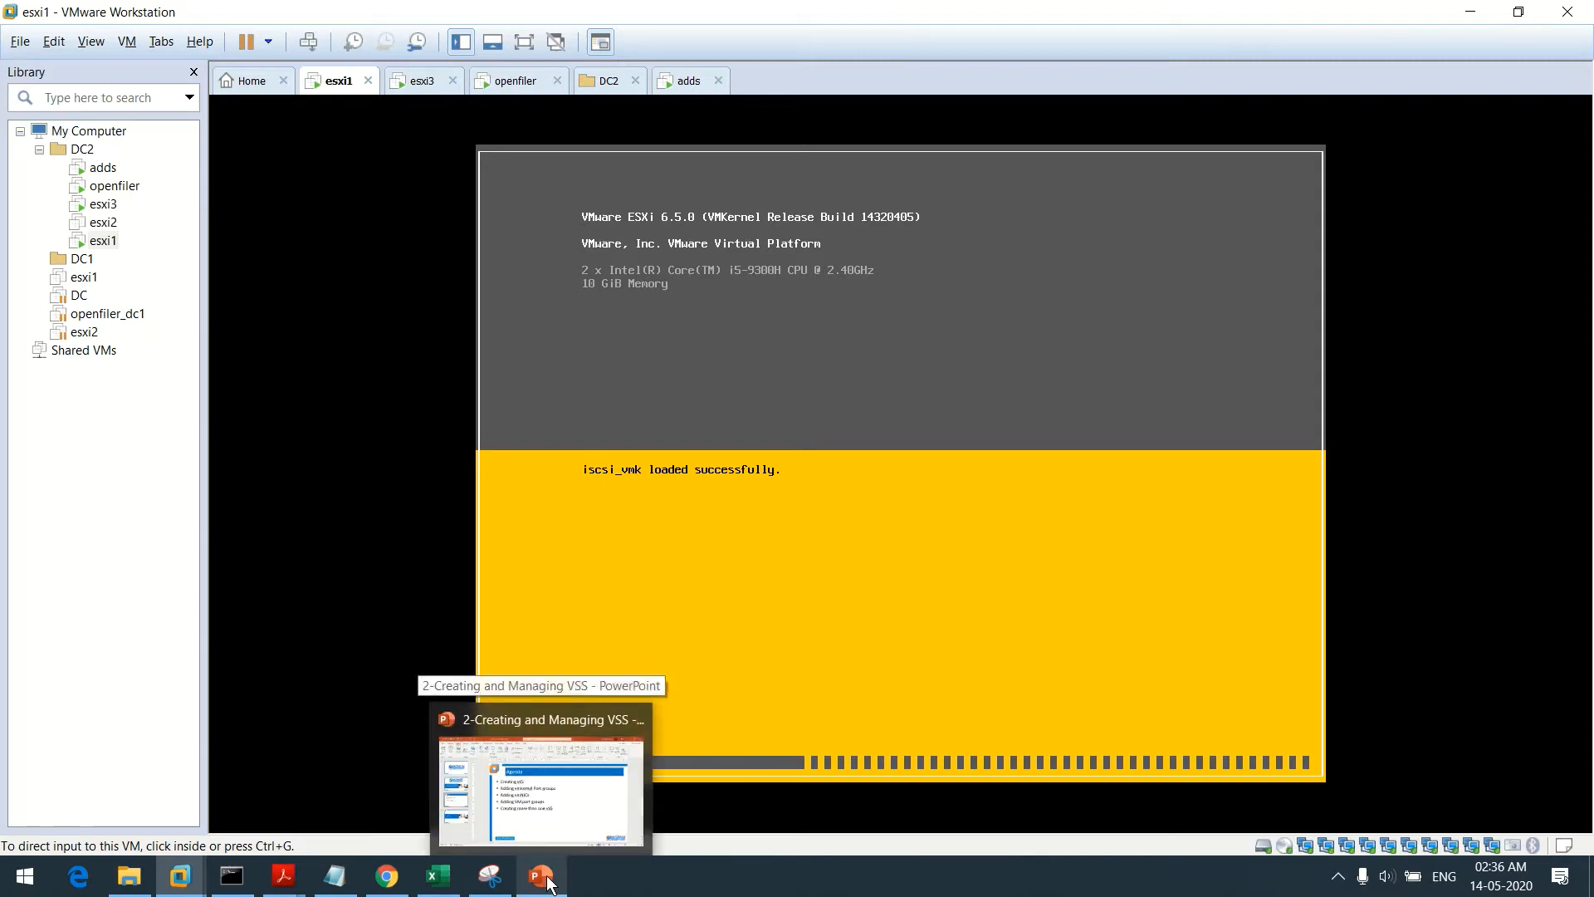
{"action": "left_click", "coordinate": [389, 878]}
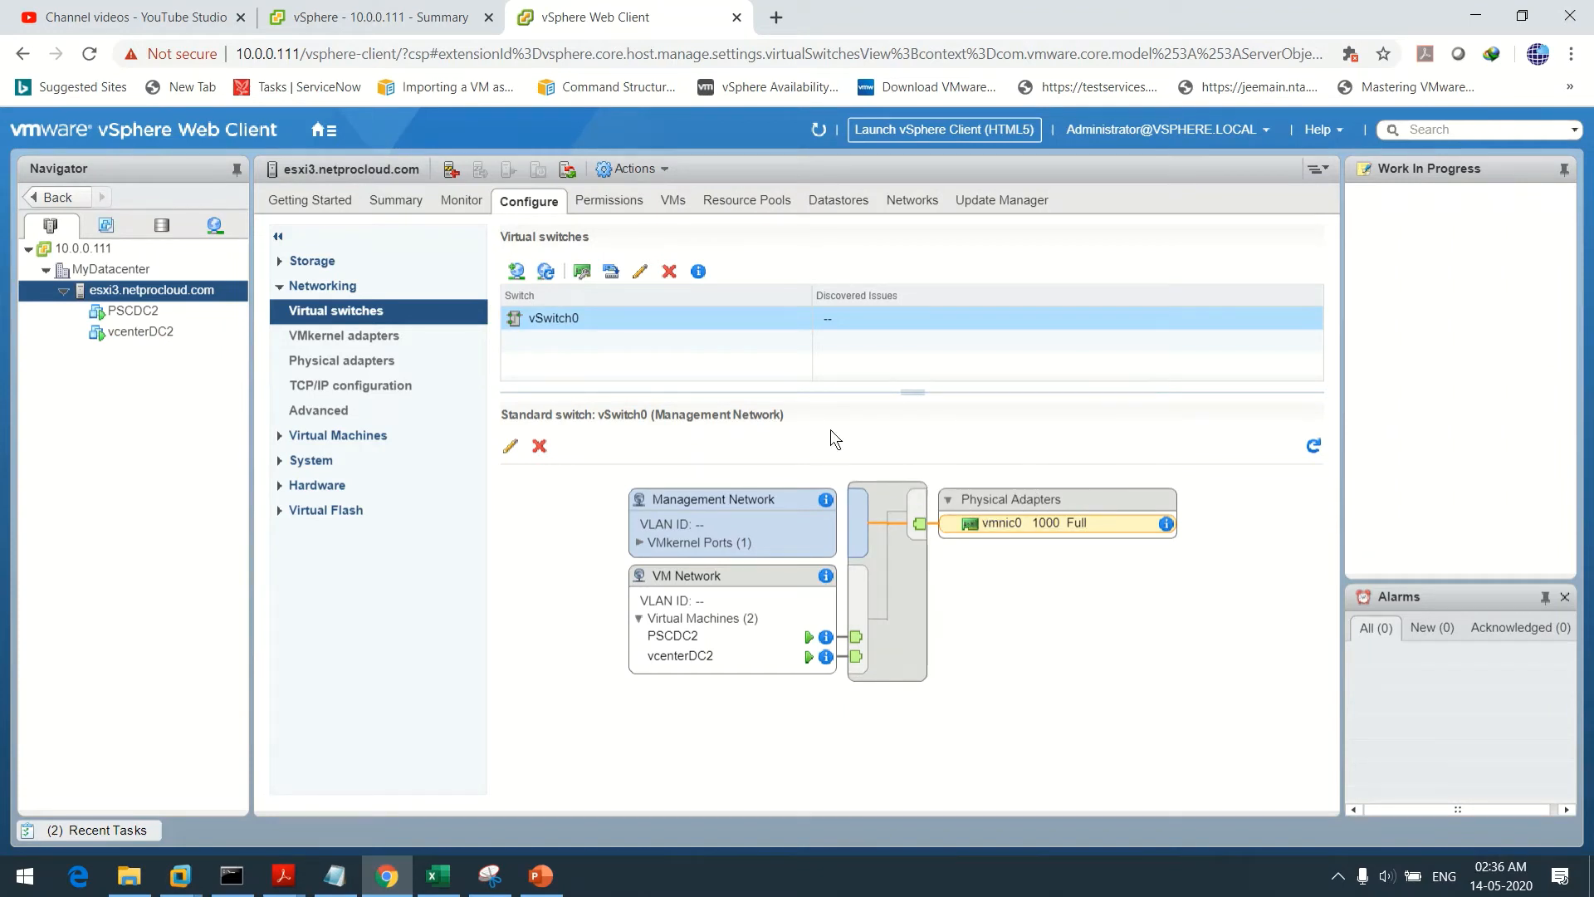
{"action": "left_click", "coordinate": [897, 569]}
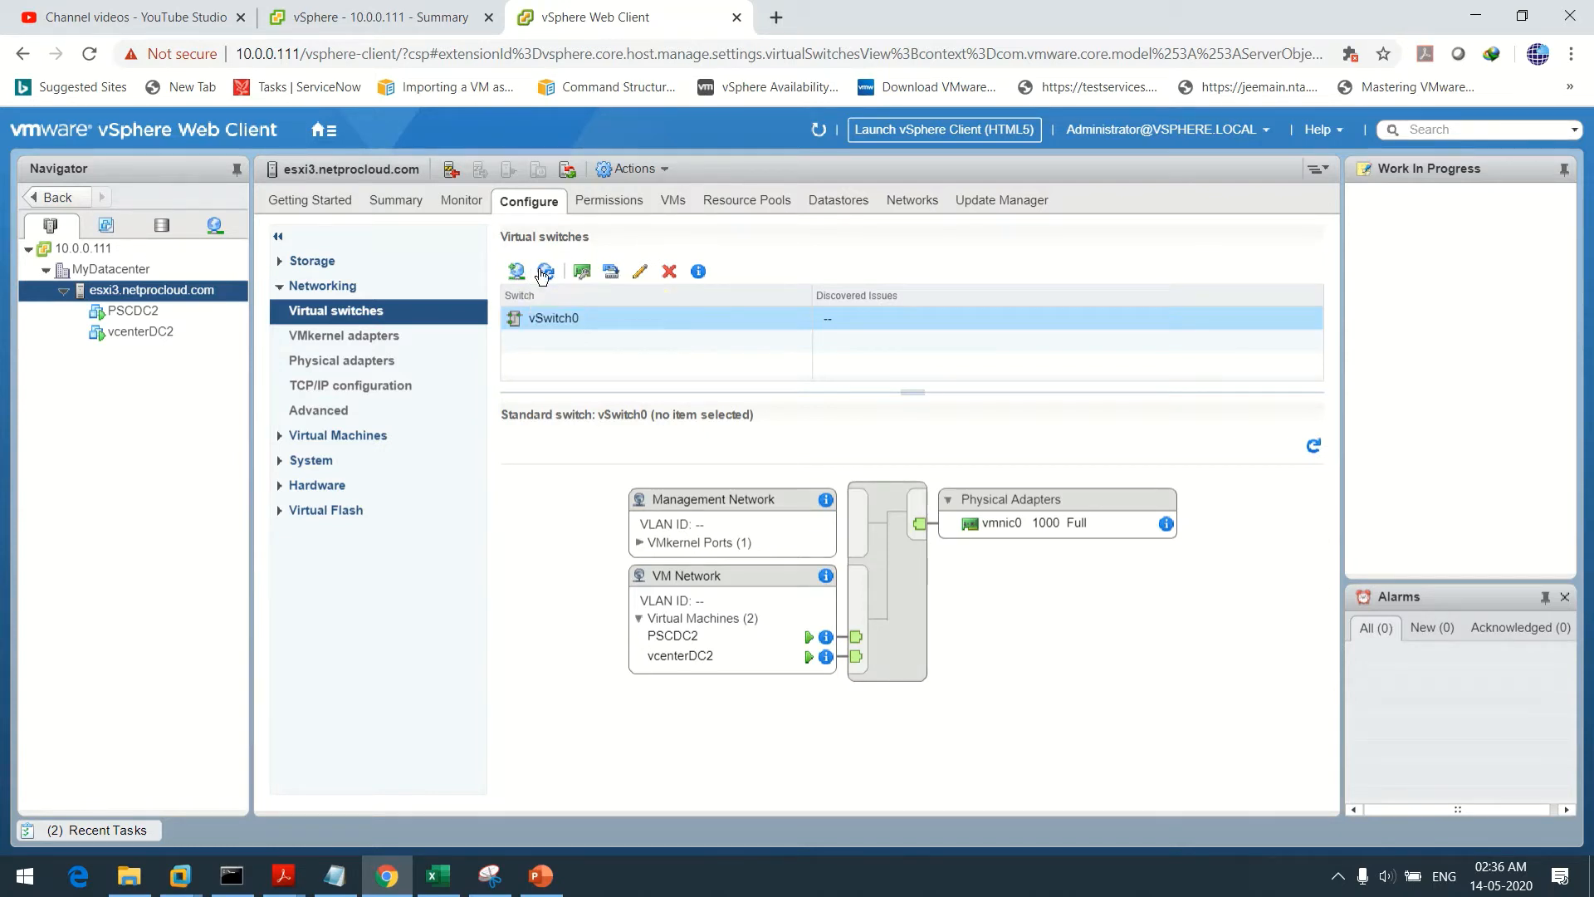
{"action": "left_click", "coordinate": [643, 272]}
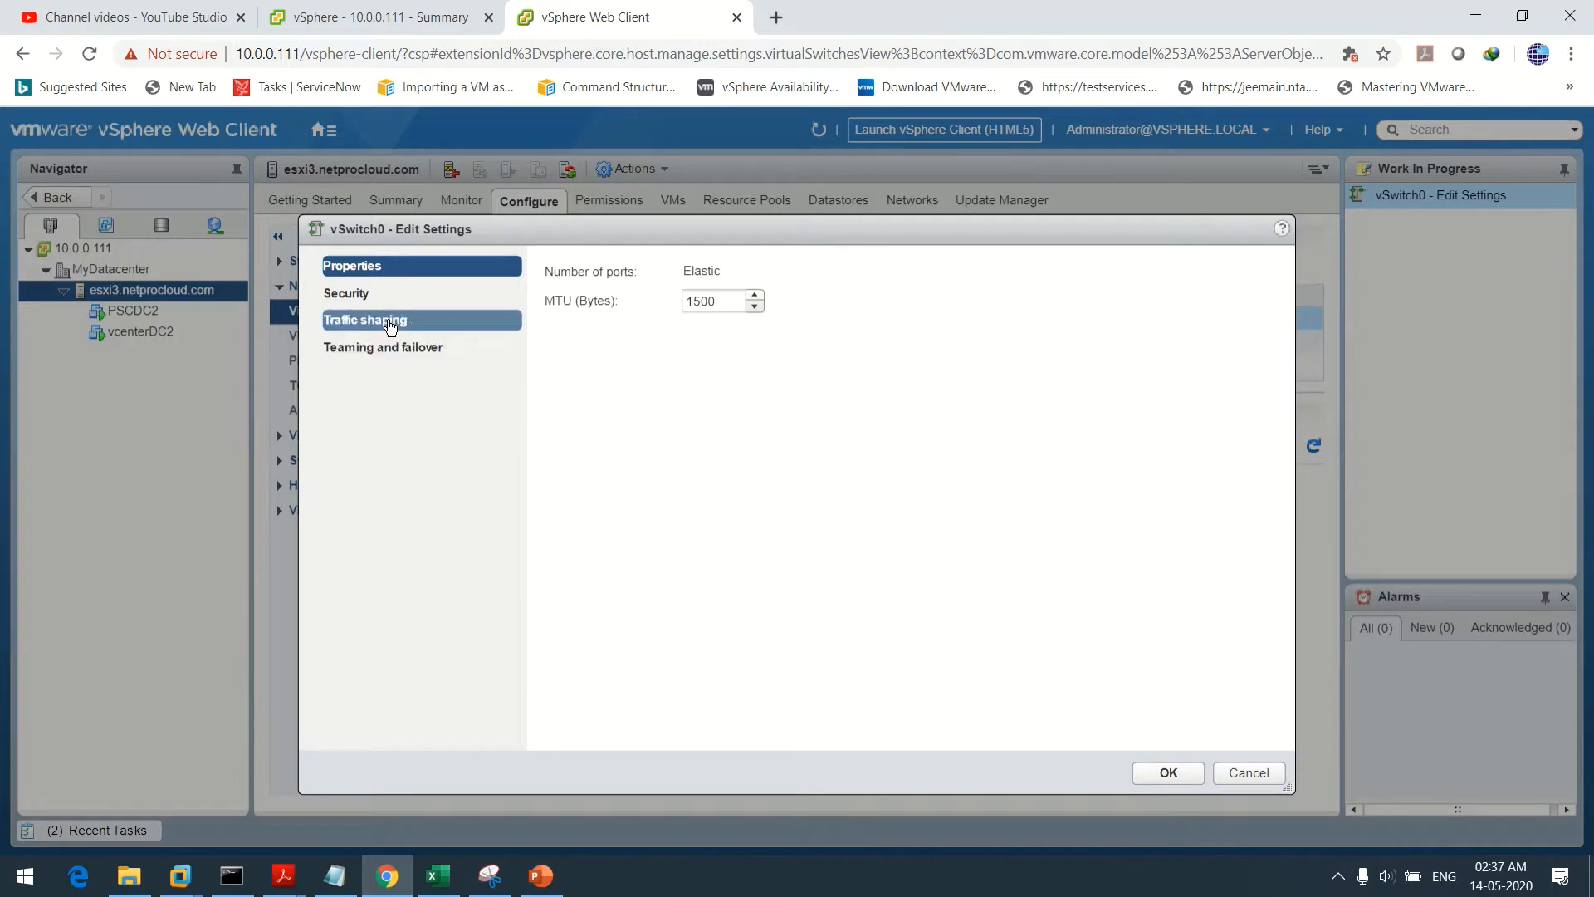
{"action": "left_click", "coordinate": [390, 347]}
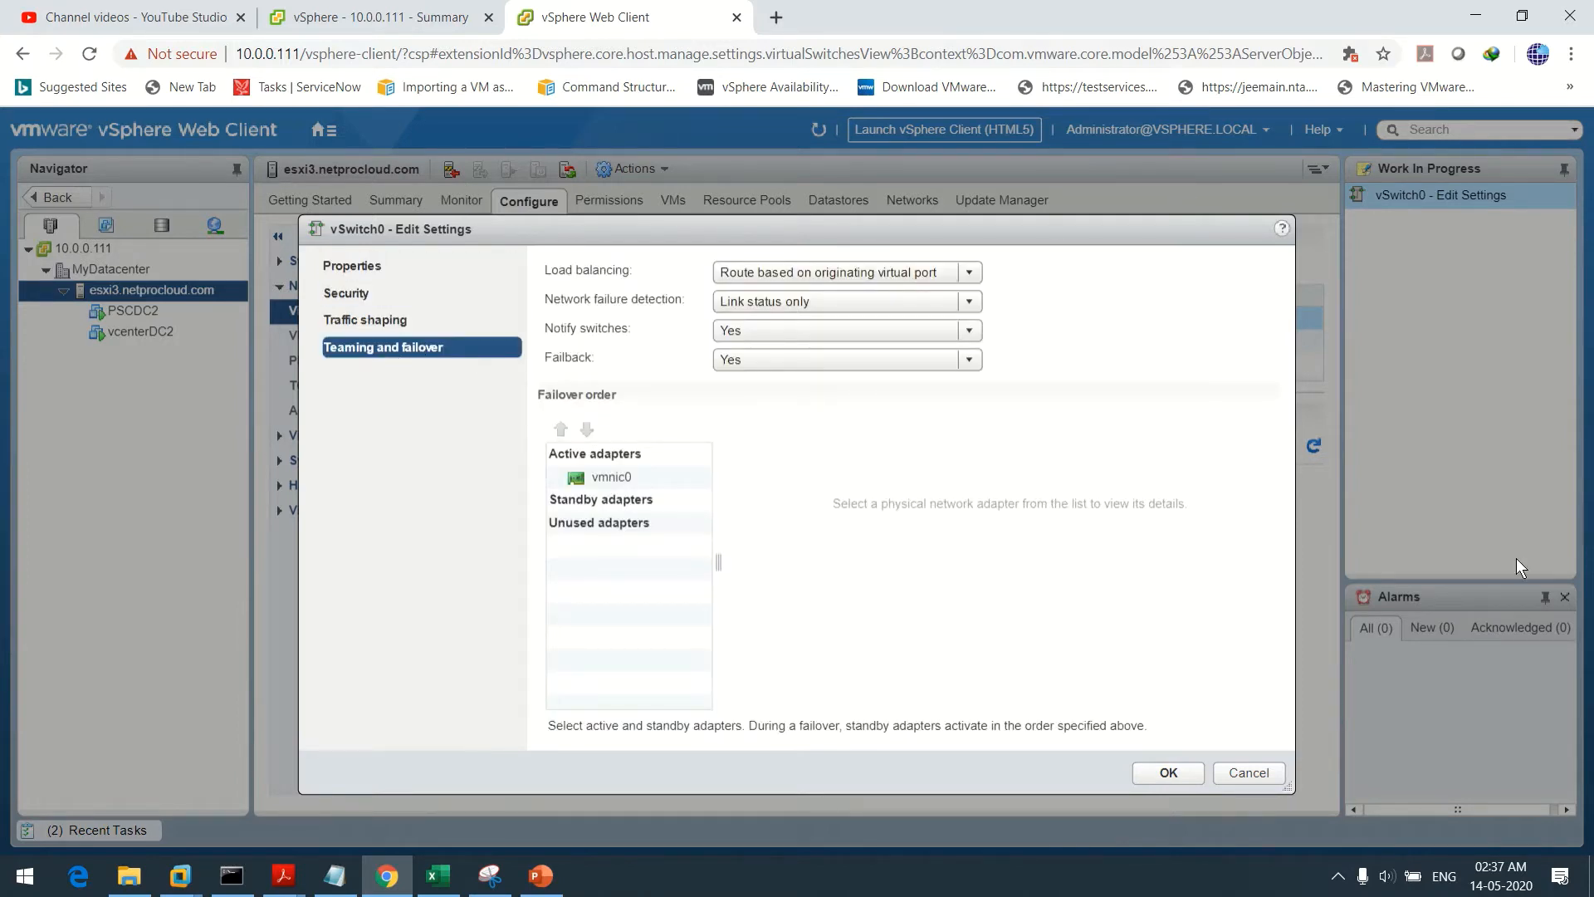
{"action": "left_click", "coordinate": [1263, 770]}
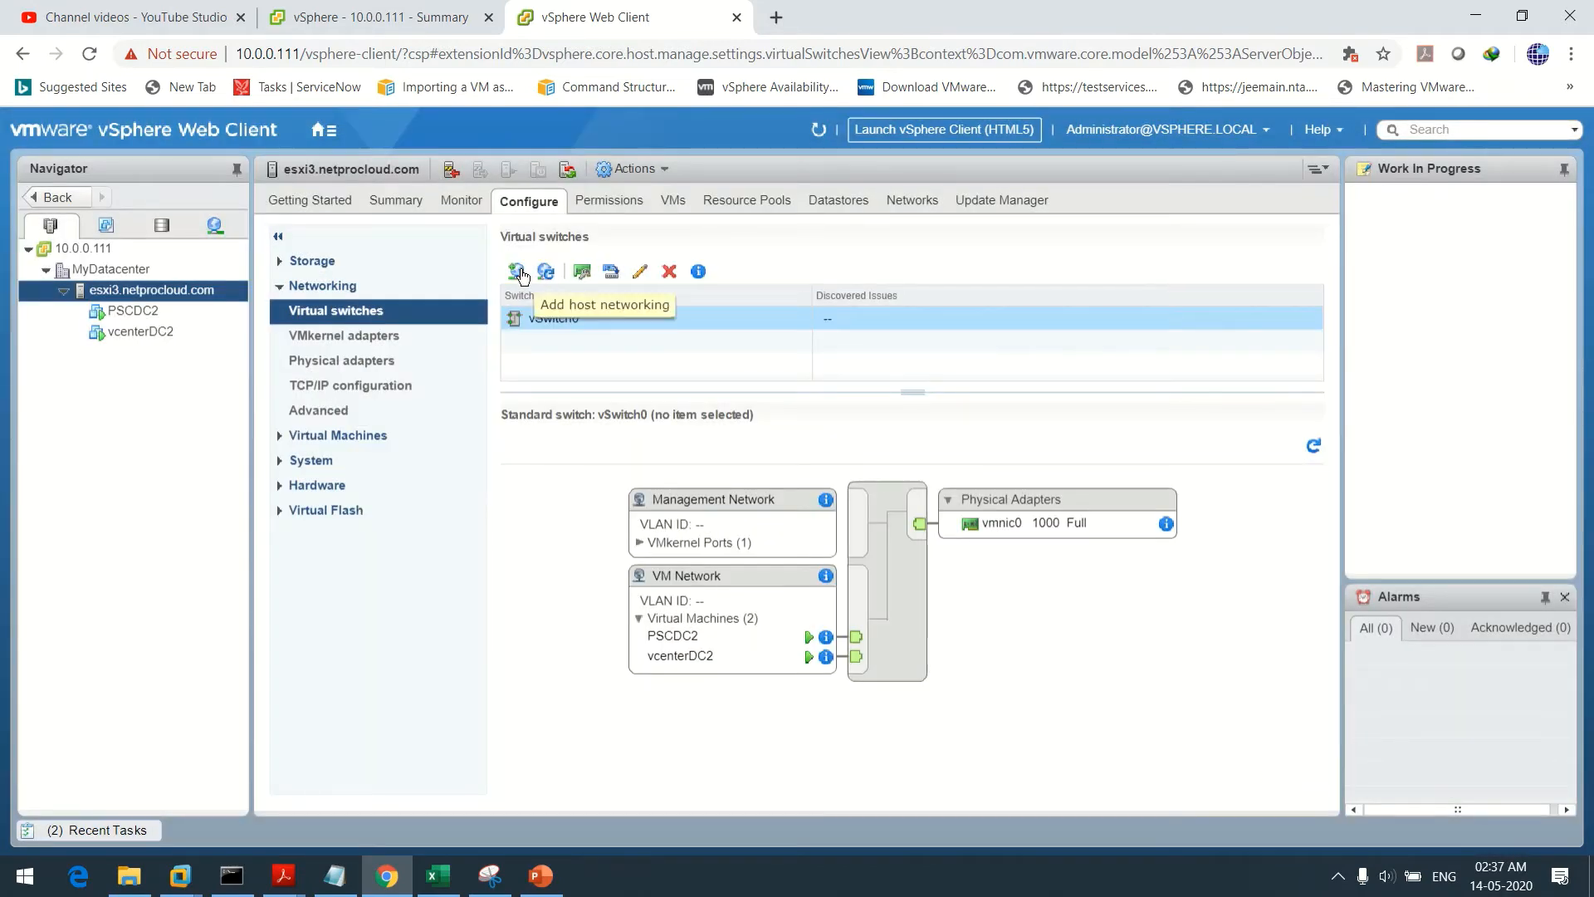
Add physical adapters vmnic1 through vmnic9 to vSwitch0
{"action": "left_click", "coordinate": [517, 271]}
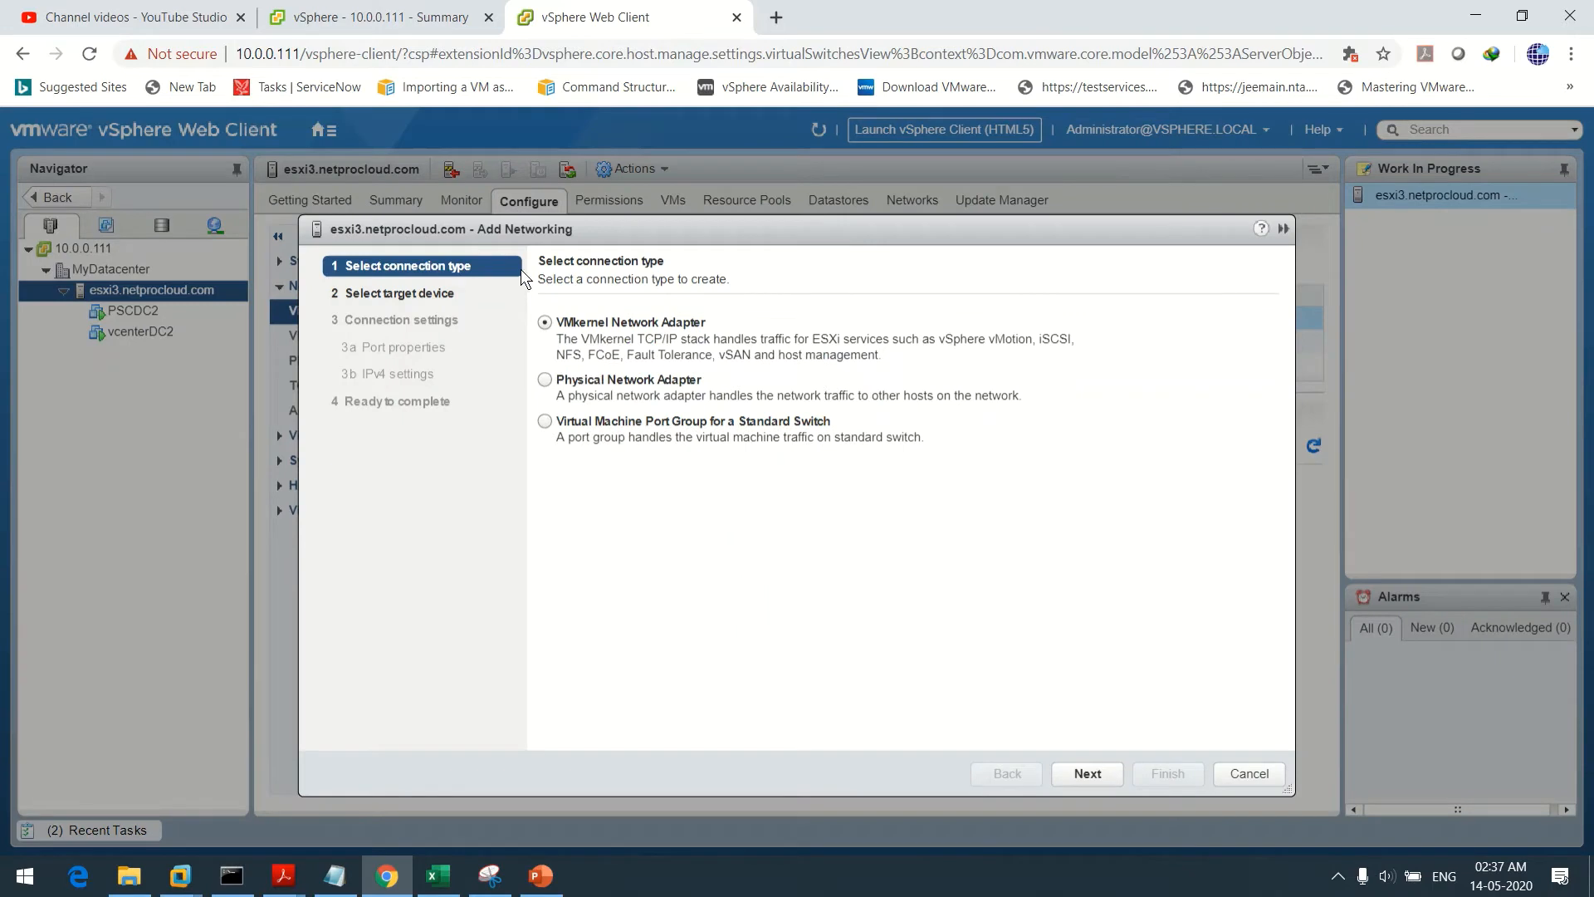
{"action": "left_click", "coordinate": [545, 380]}
{"action": "left_click", "coordinate": [1092, 771]}
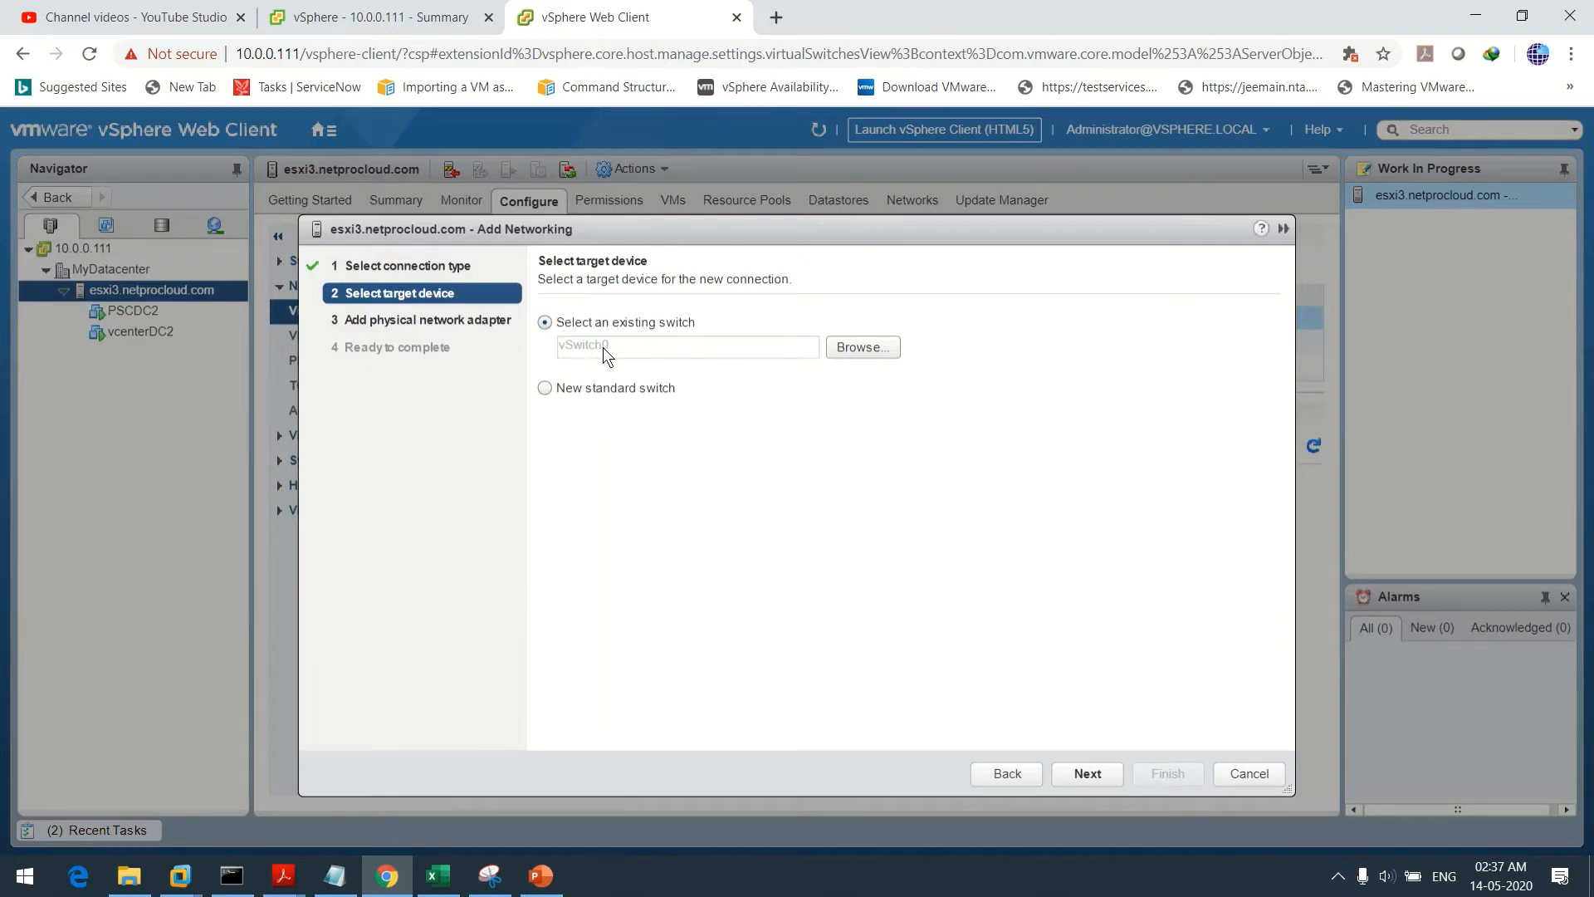
{"action": "left_click", "coordinate": [1088, 773]}
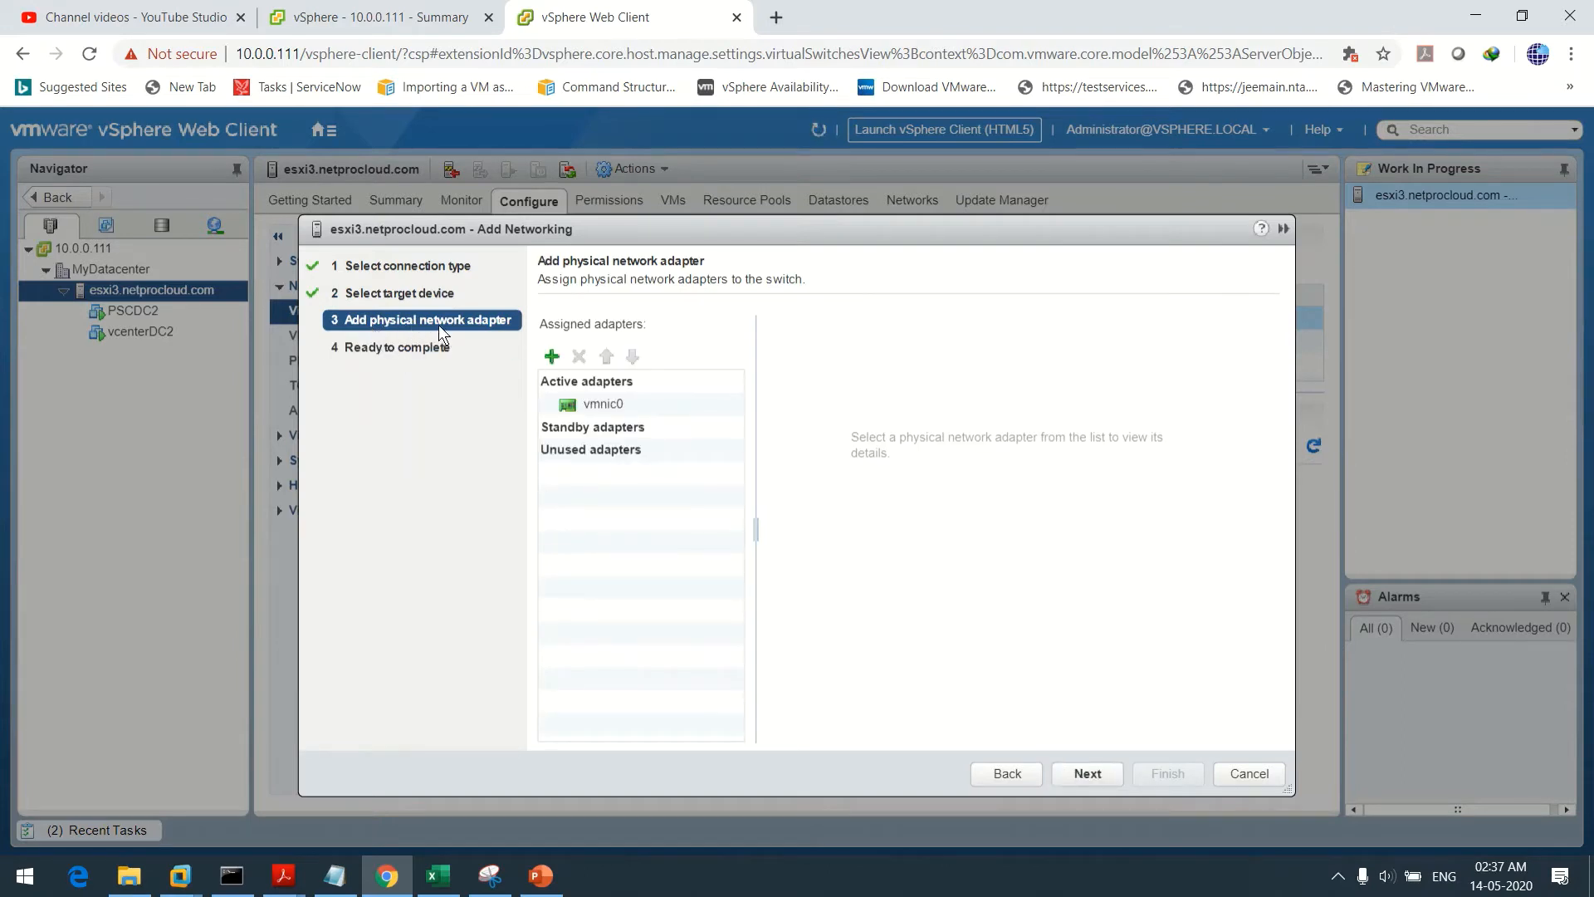
{"action": "left_click", "coordinate": [552, 357]}
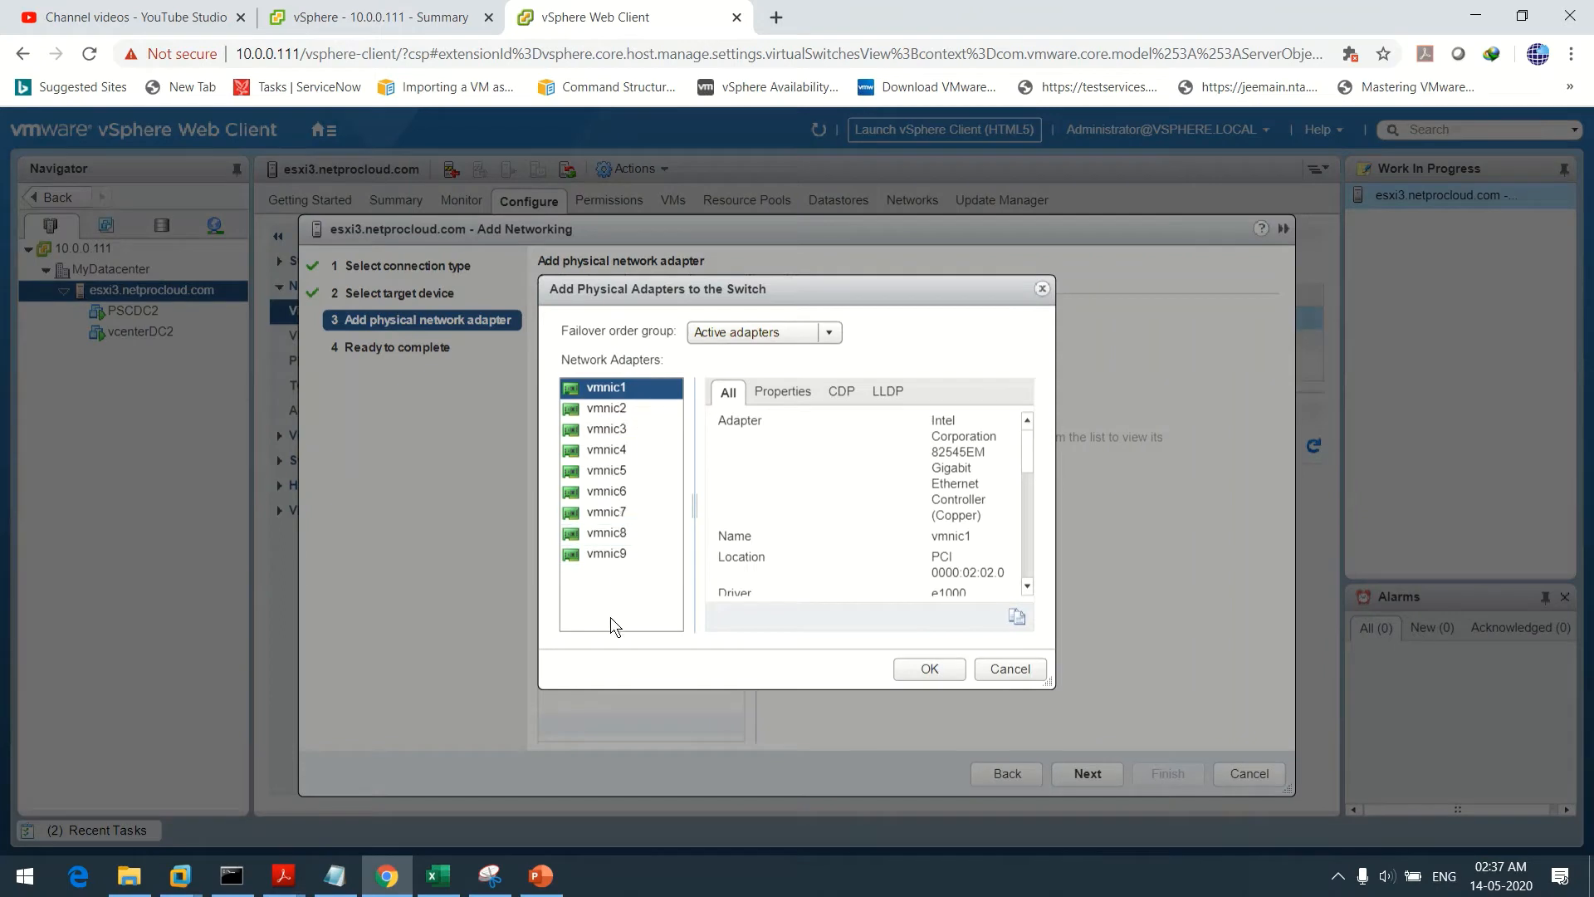
{"action": "left_click", "coordinate": [598, 554], "text": "shift"}
{"action": "left_click", "coordinate": [929, 668]}
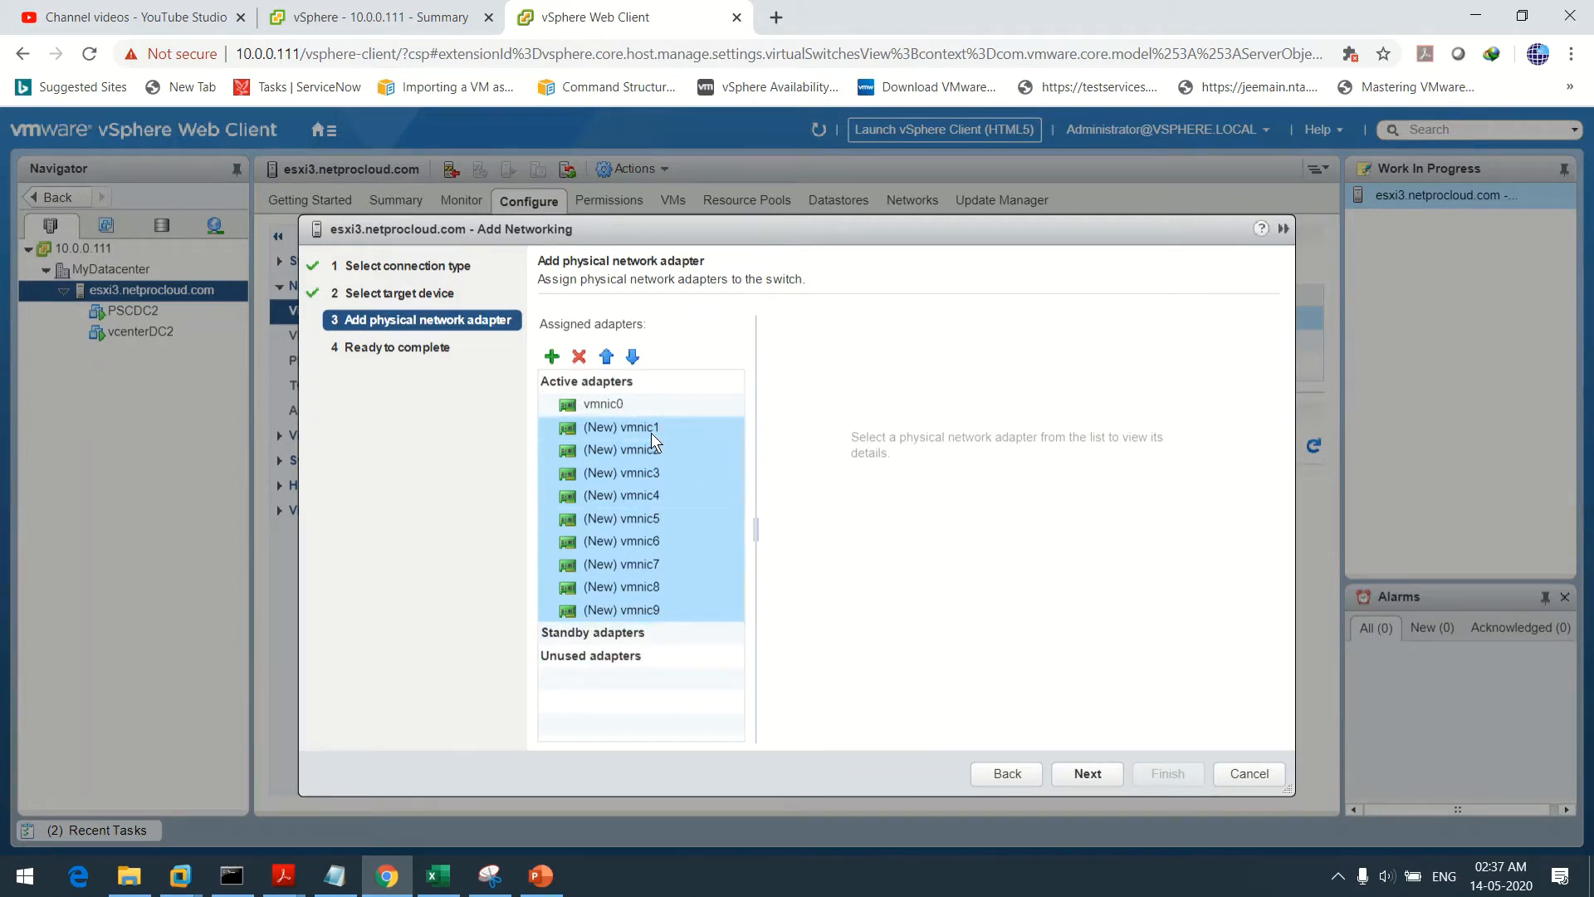
Make vmnic1 standby and vmnic2–vmnic9 unused, then finish the wizard
{"action": "left_click", "coordinate": [634, 357]}
{"action": "left_click", "coordinate": [633, 357]}
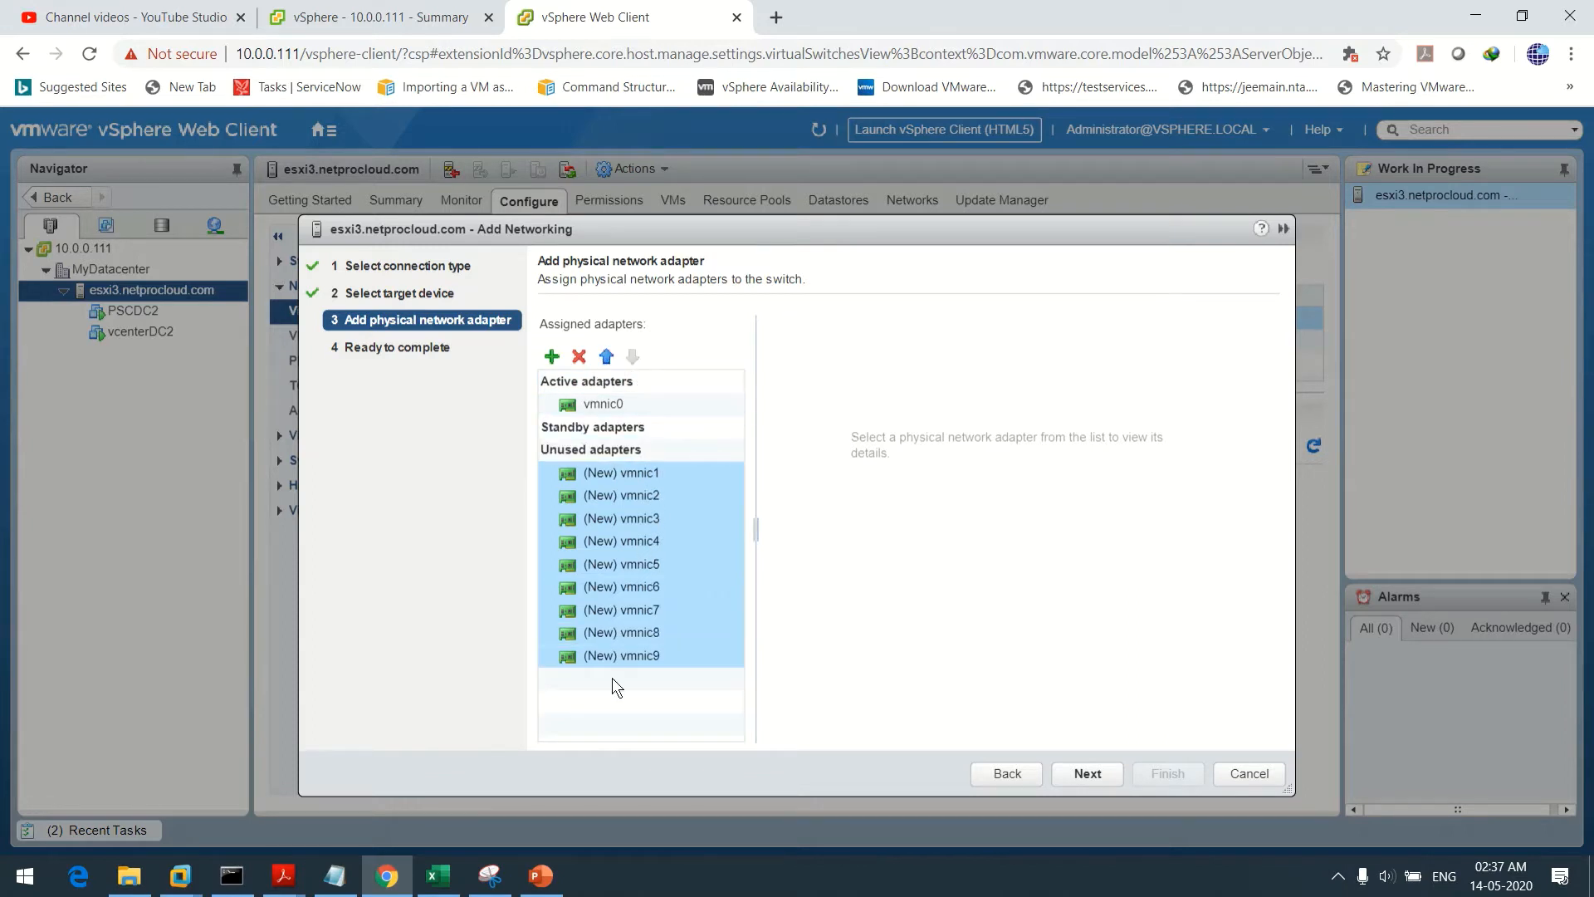
{"action": "left_click", "coordinate": [649, 471]}
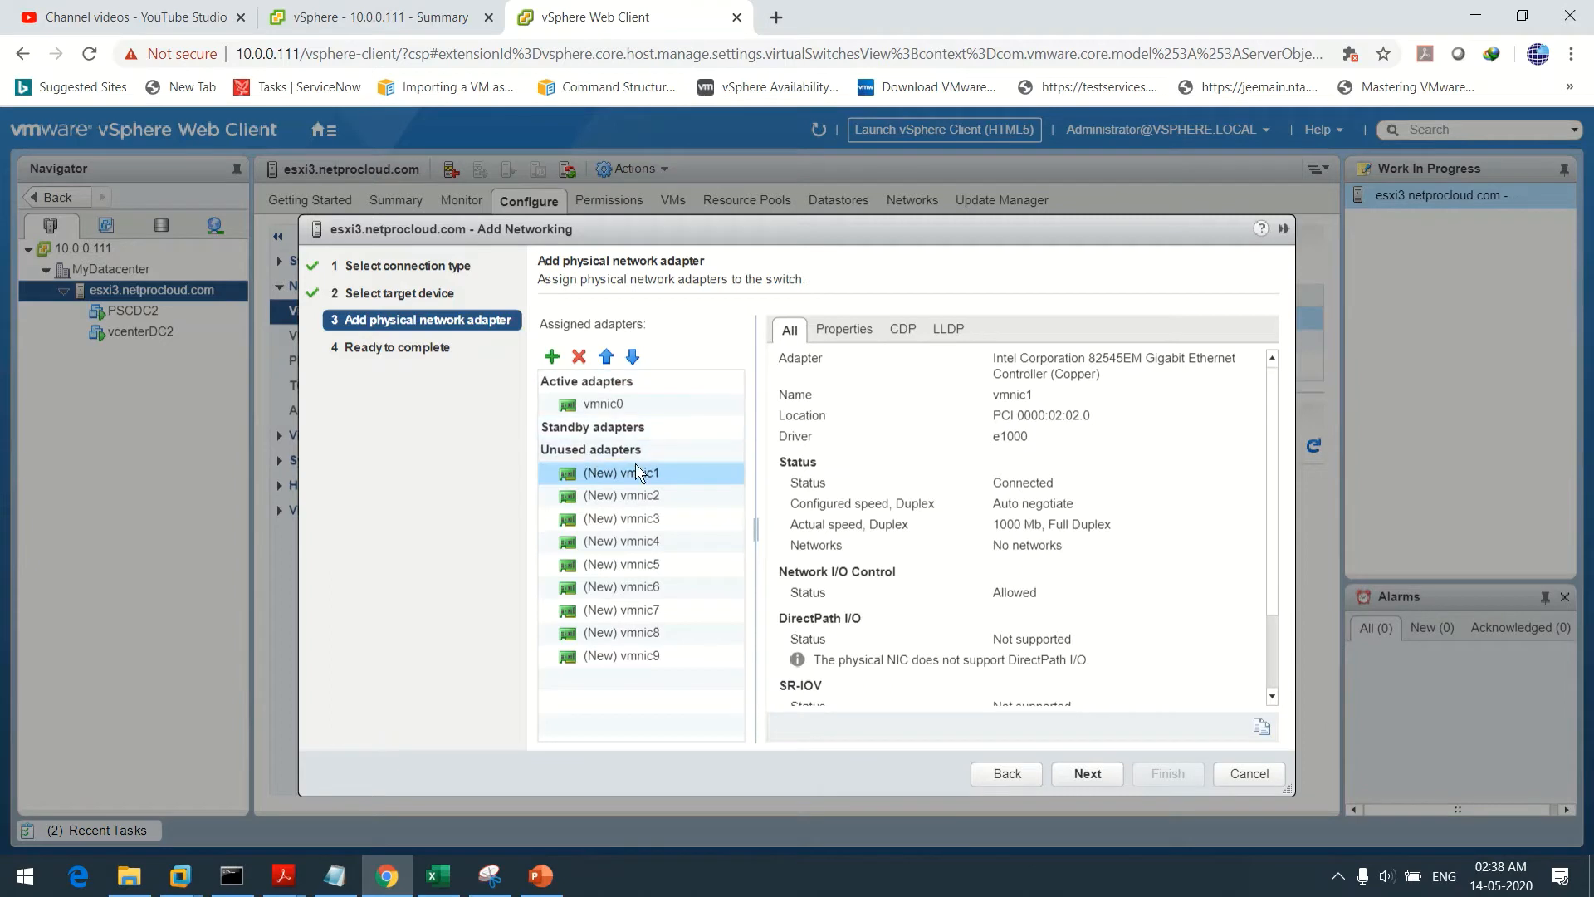
{"action": "left_click", "coordinate": [605, 356]}
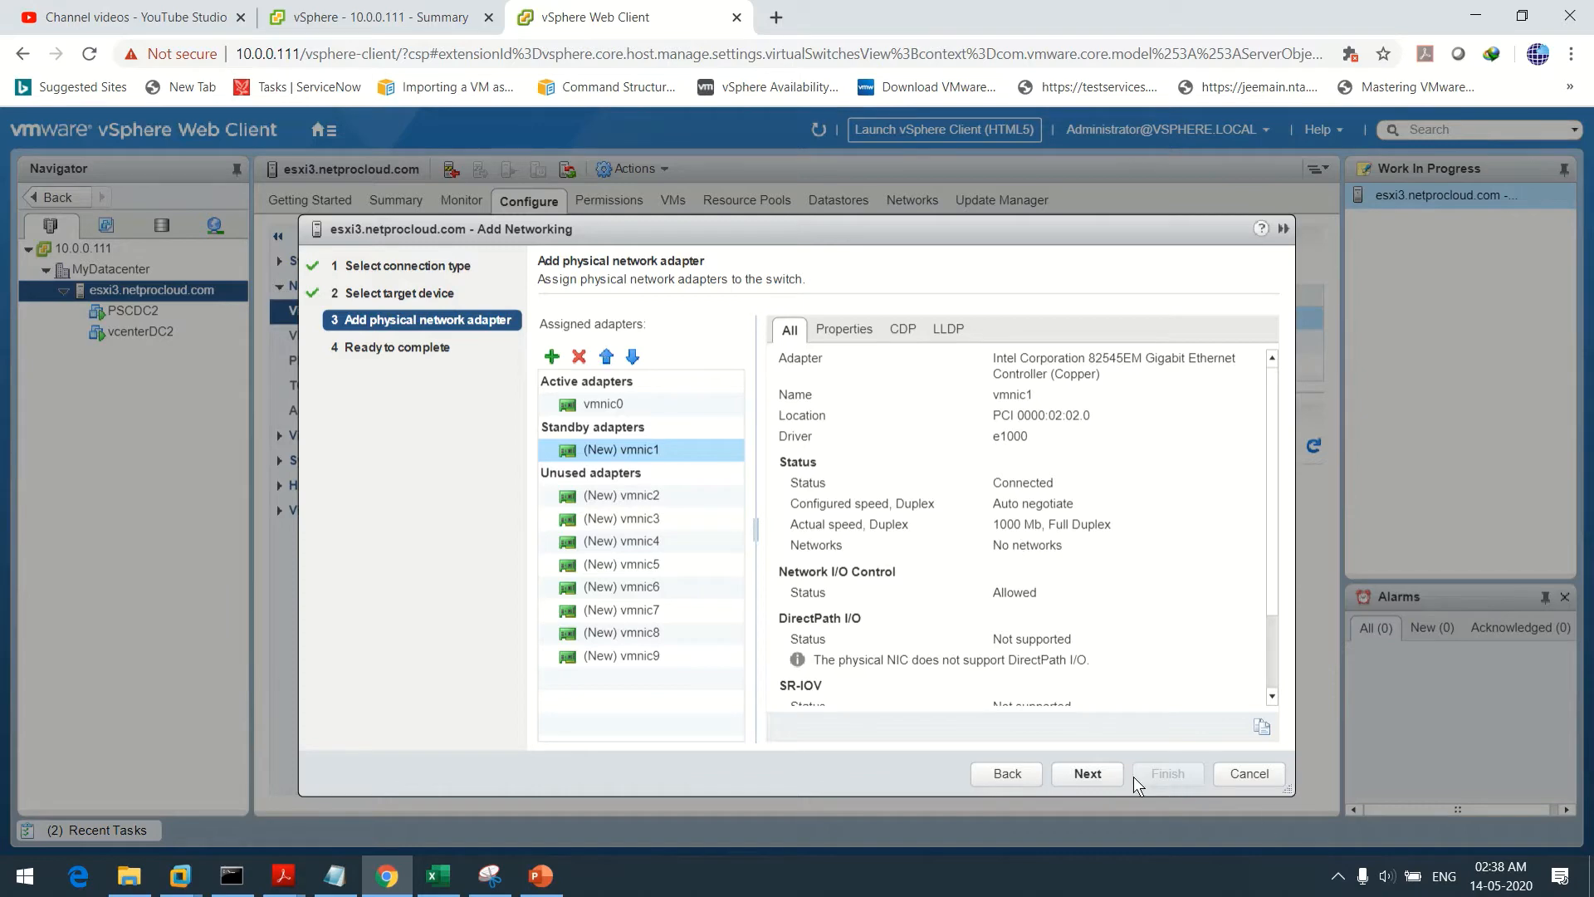
{"action": "left_click", "coordinate": [1099, 780]}
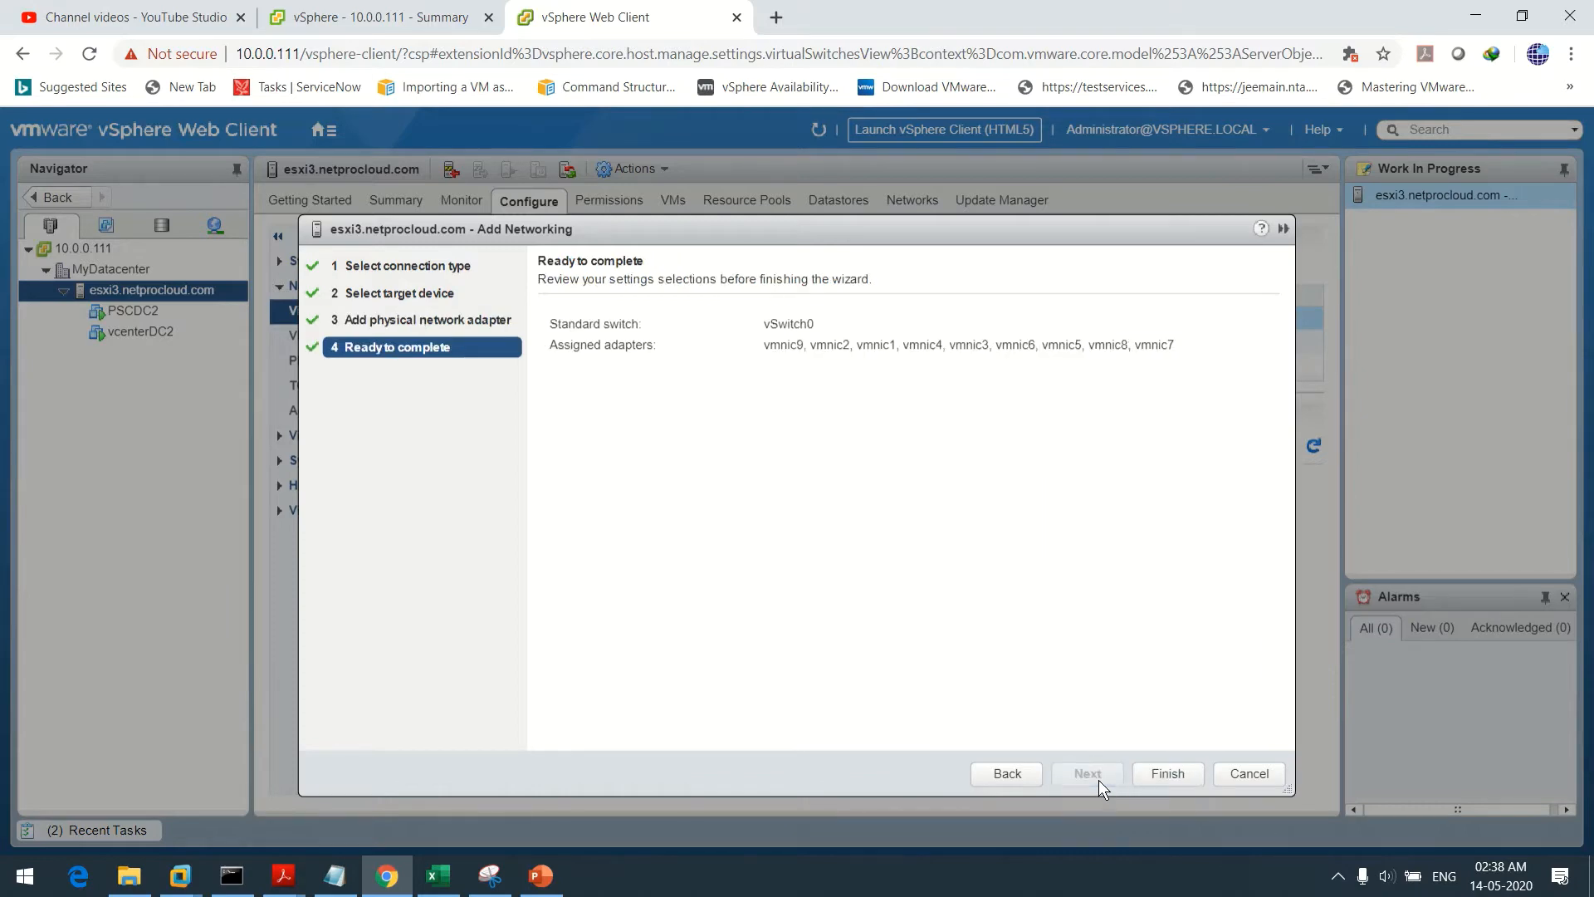
{"action": "left_click", "coordinate": [1177, 766]}
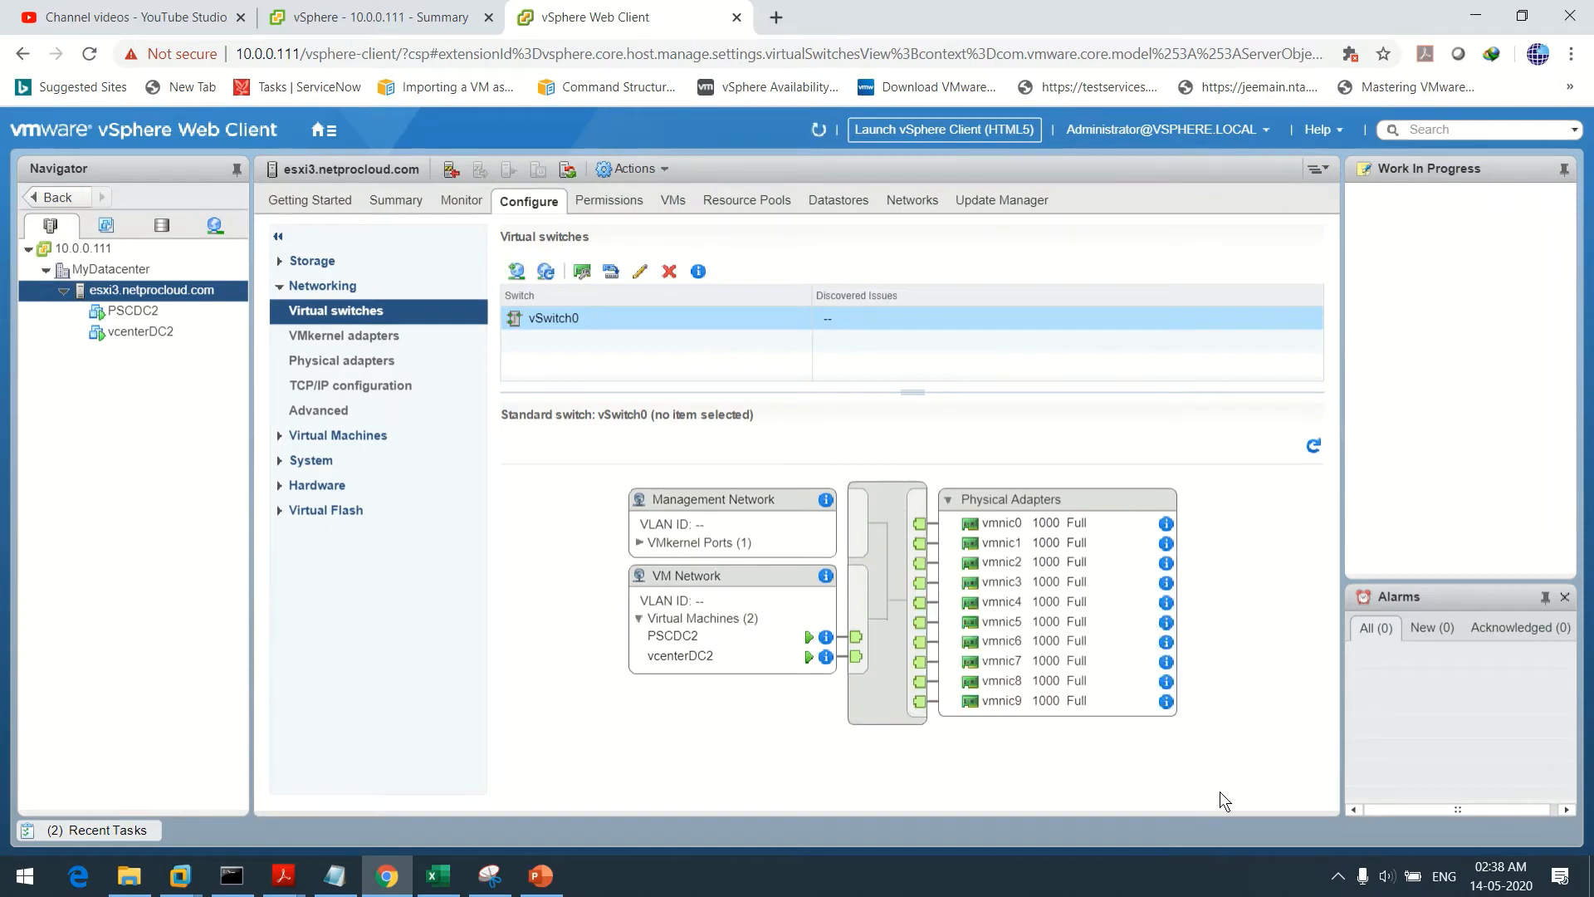
Select vSwitch0's Management Network port group and open its Edit Settings dialog
{"action": "left_click", "coordinate": [712, 506]}
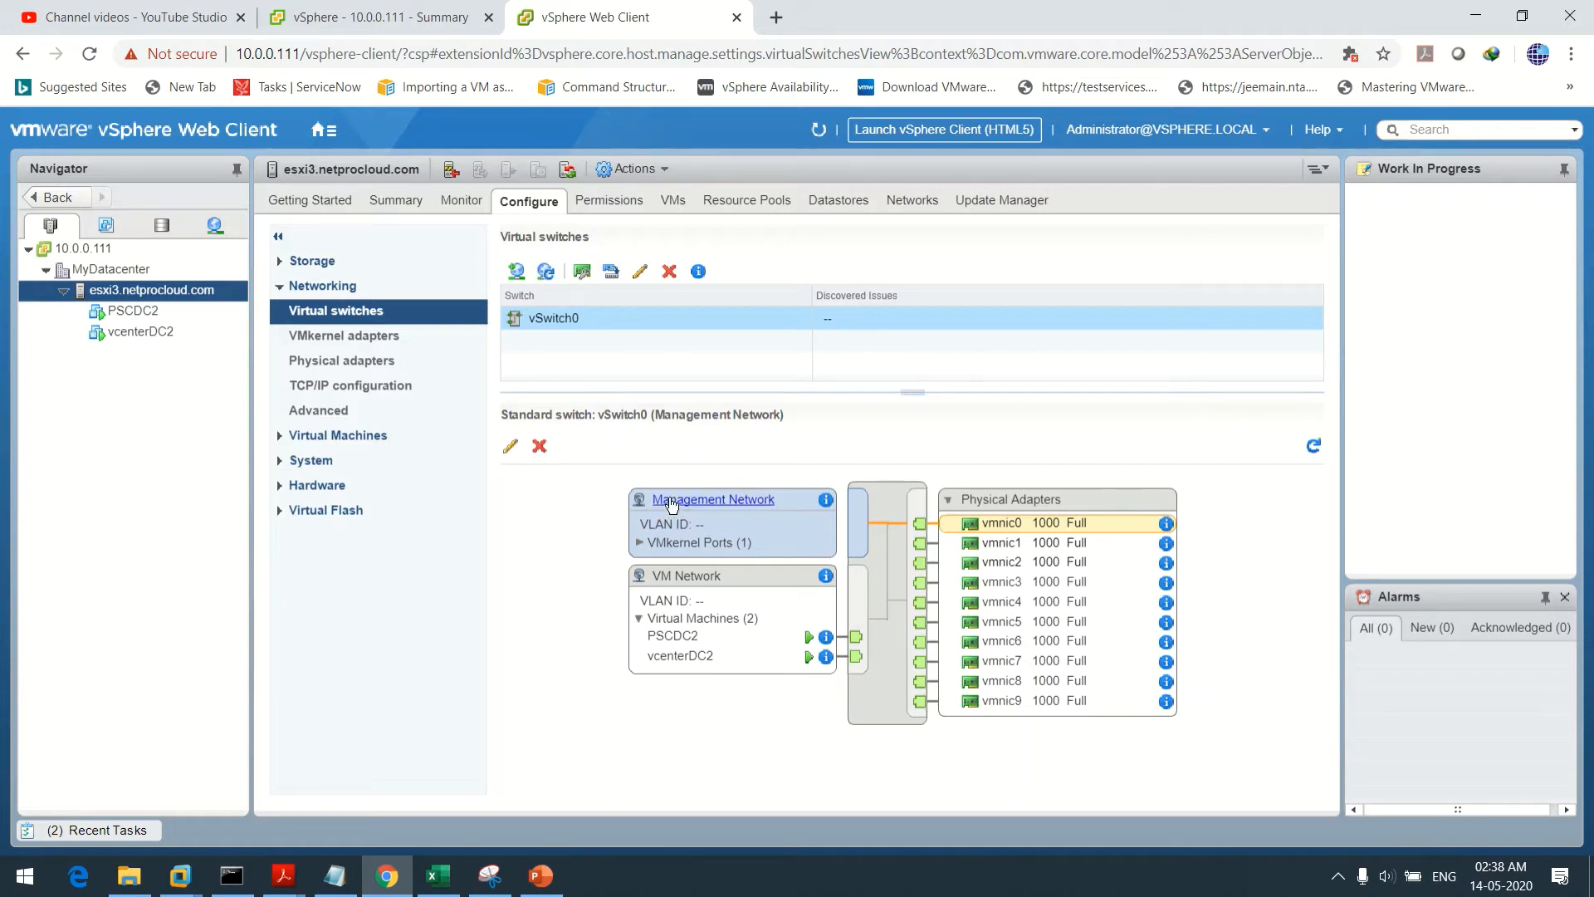
{"action": "left_click", "coordinate": [782, 523]}
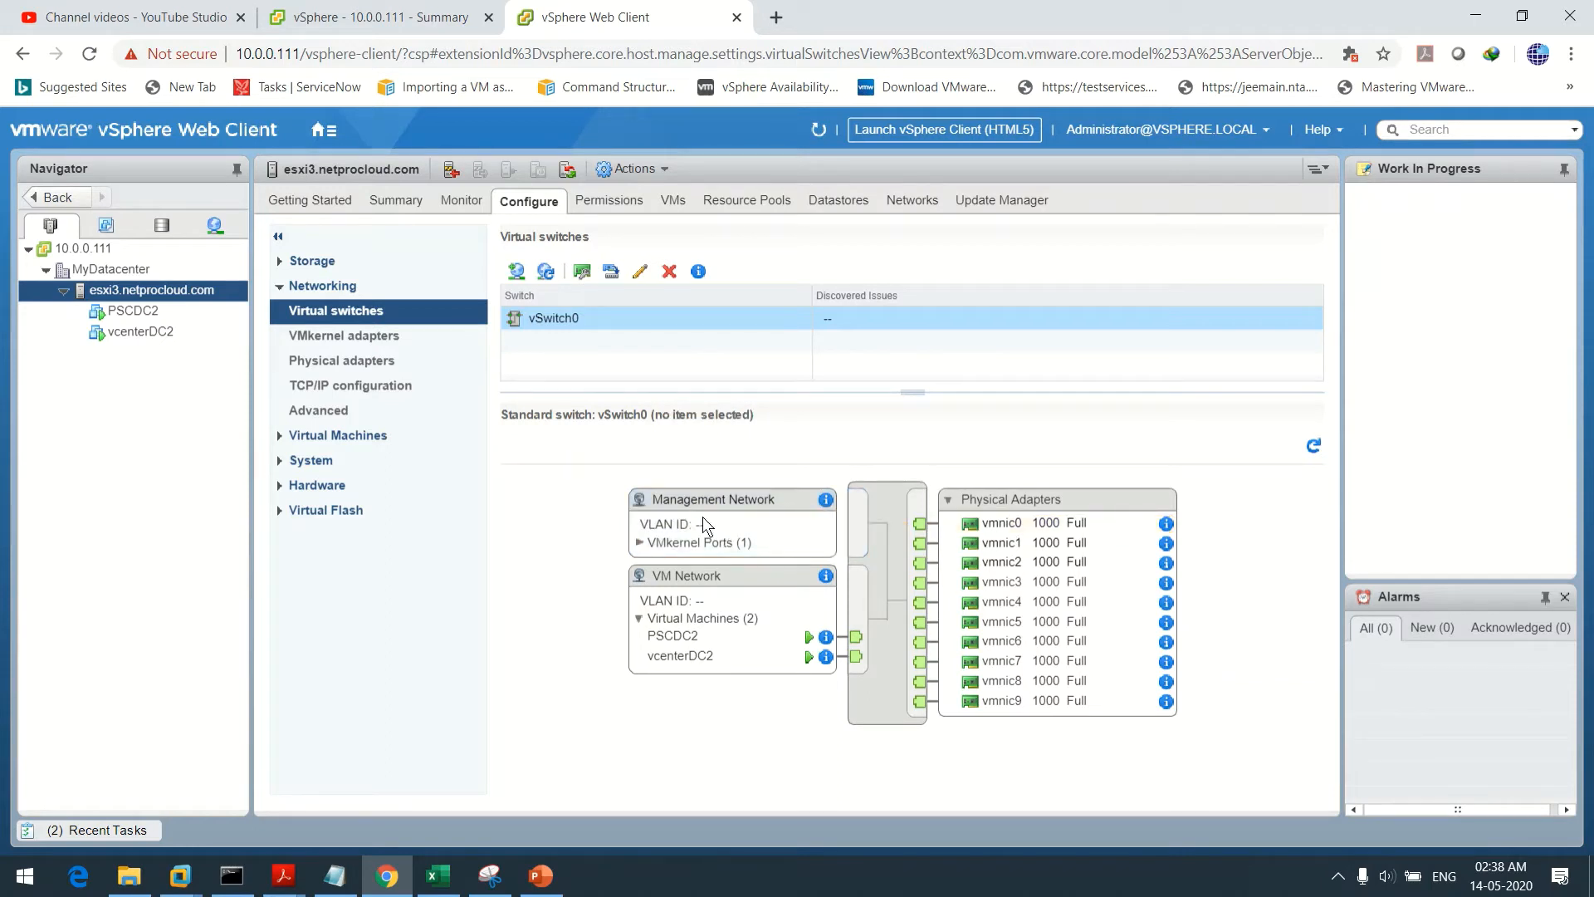
{"action": "left_click", "coordinate": [670, 500]}
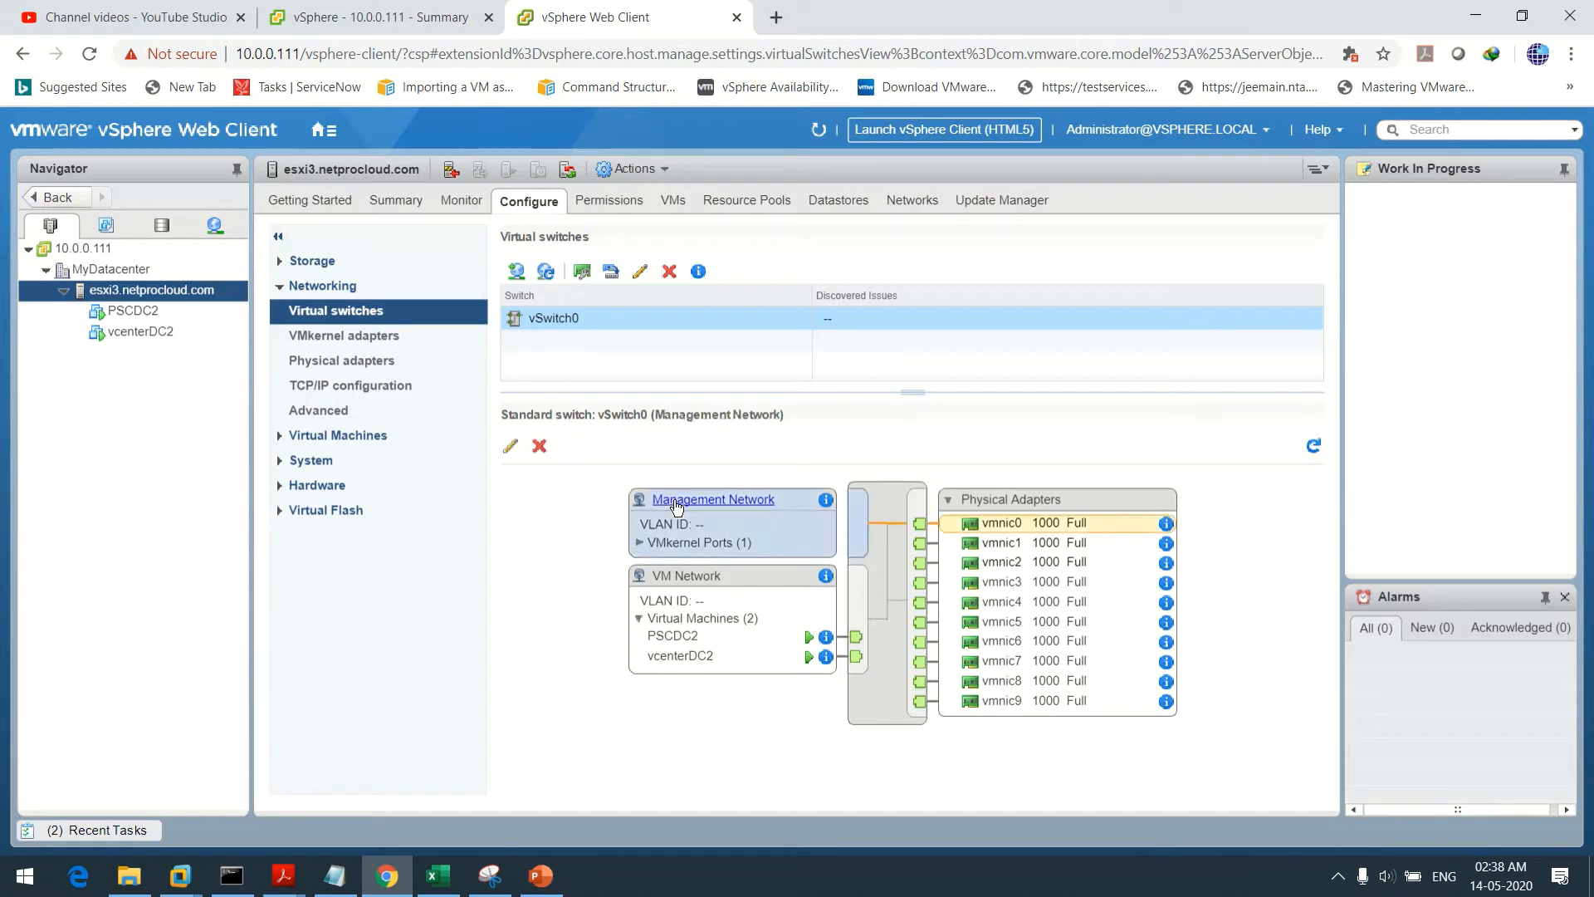
{"action": "left_click", "coordinate": [513, 449]}
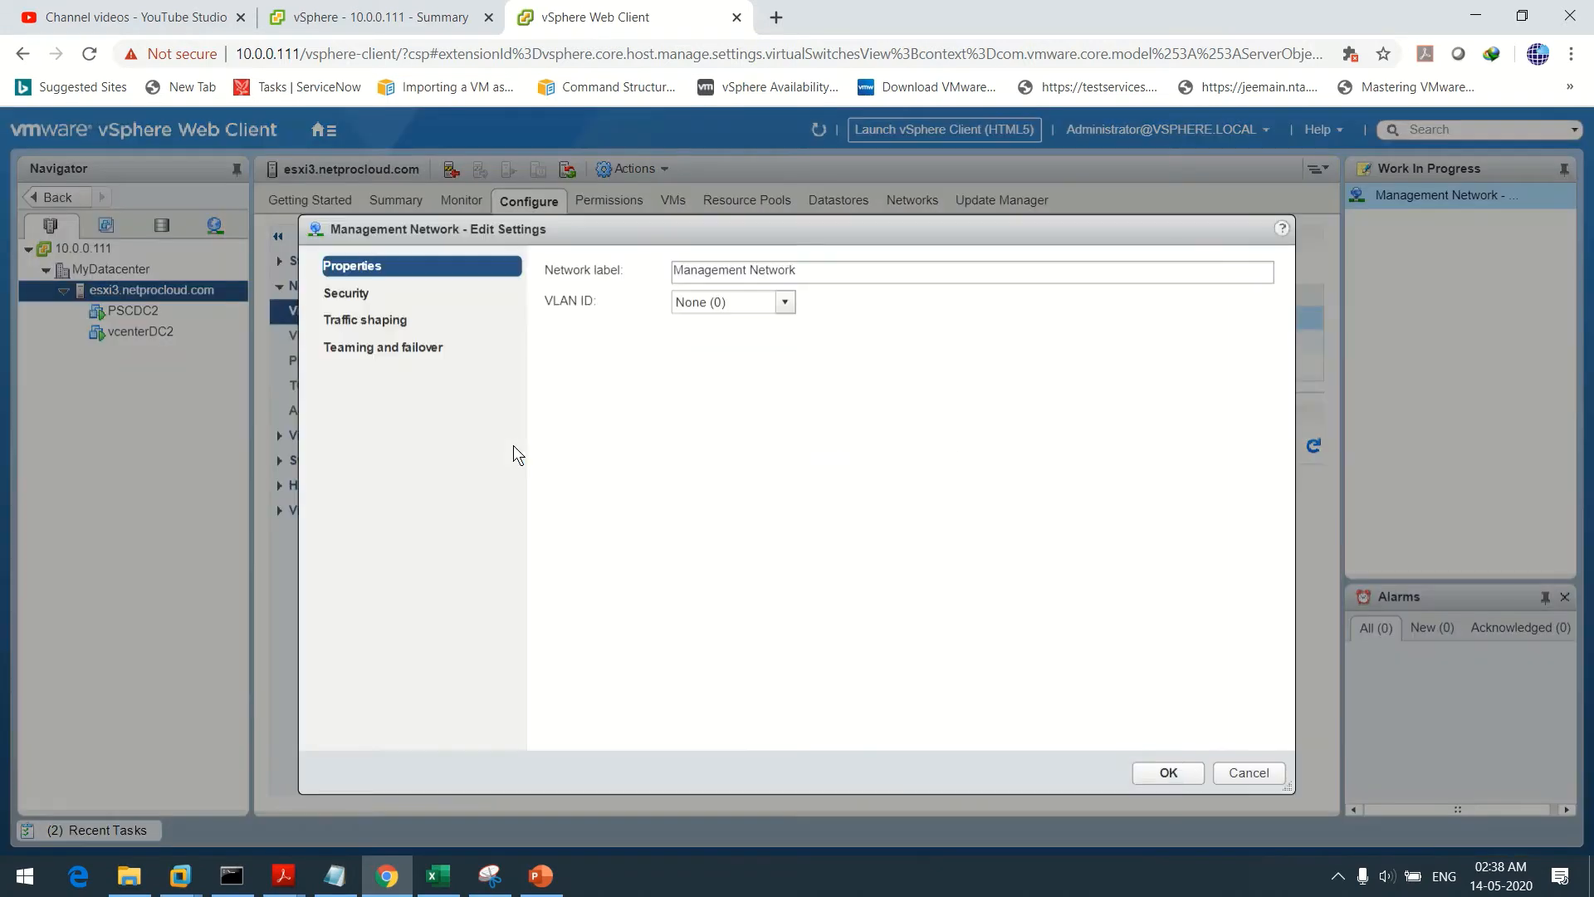
Move vmnic1 from unused to standby in Management Network's failover order and save
{"action": "left_click", "coordinate": [365, 350]}
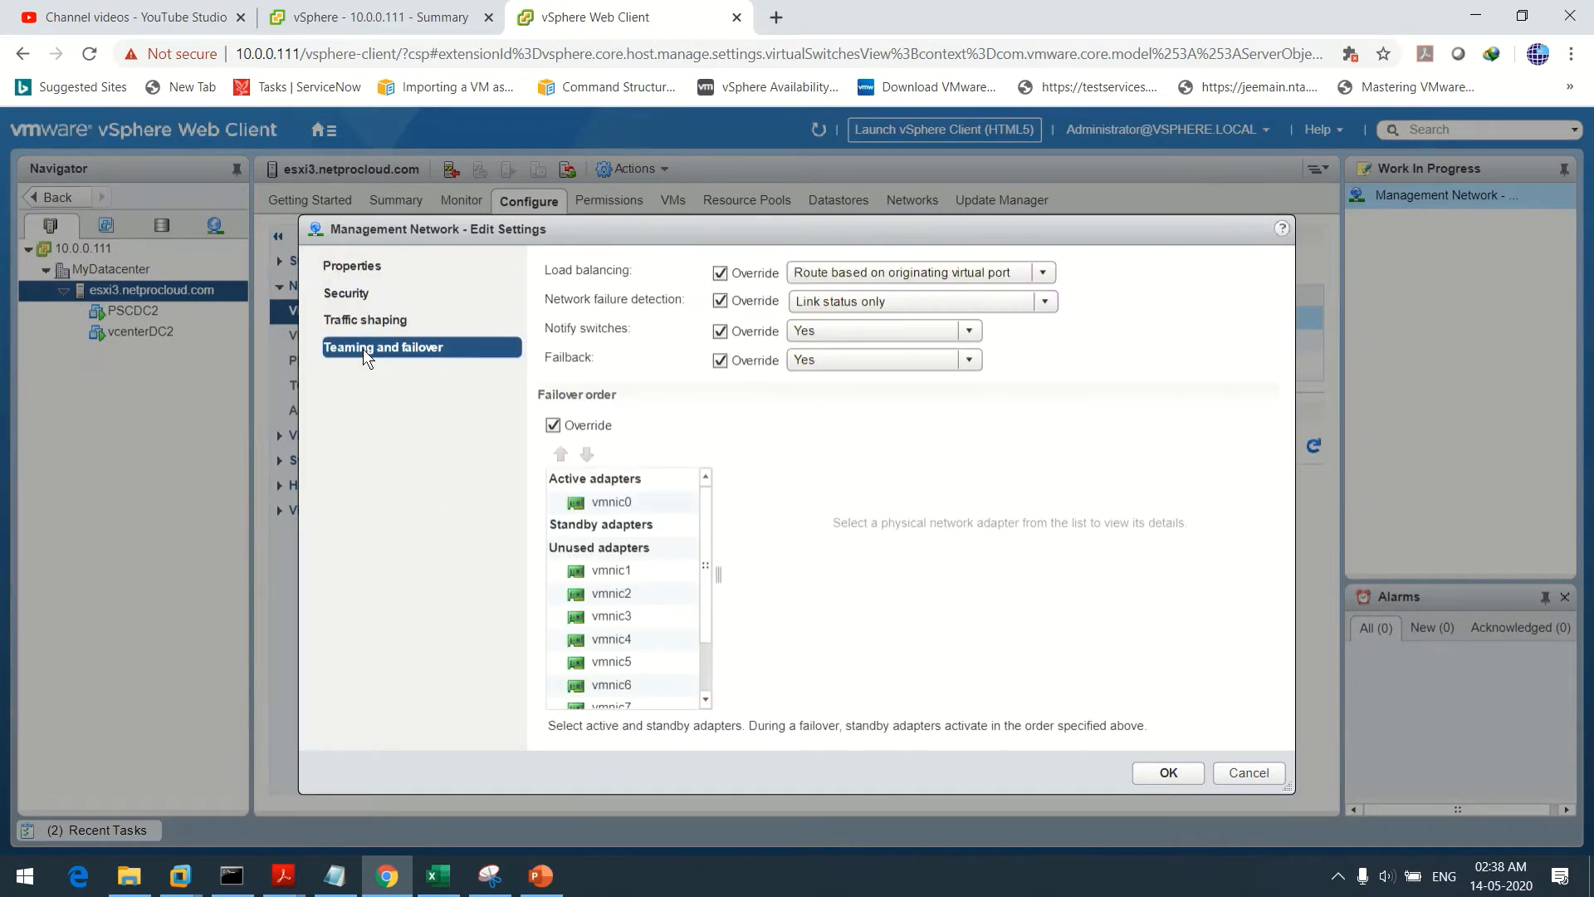
{"action": "left_click", "coordinate": [609, 573]}
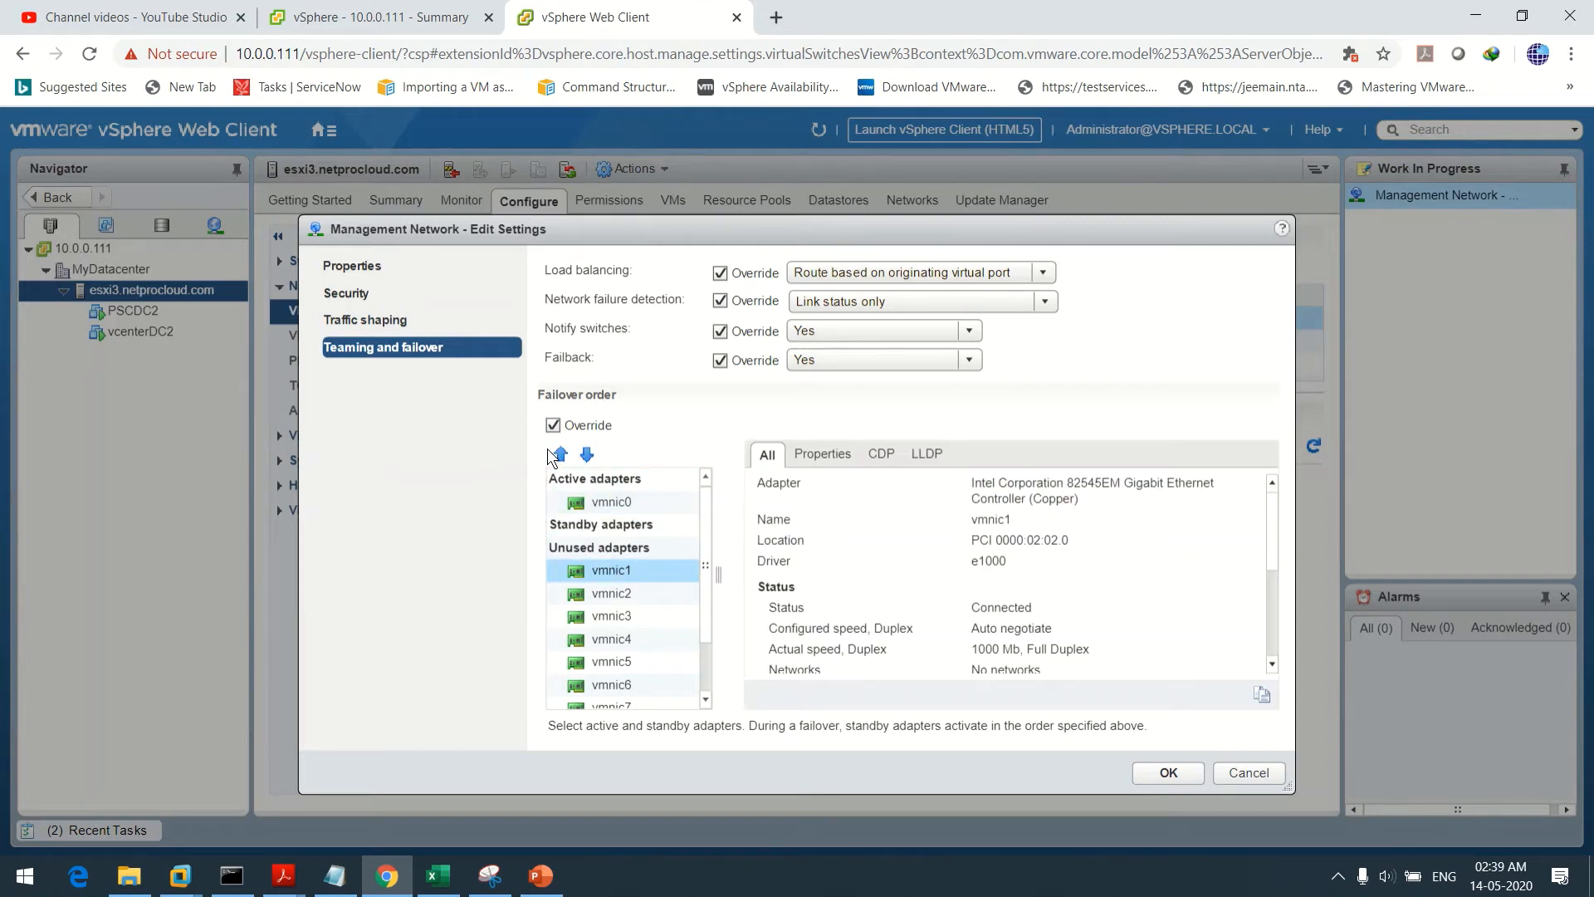
{"action": "left_click", "coordinate": [561, 454]}
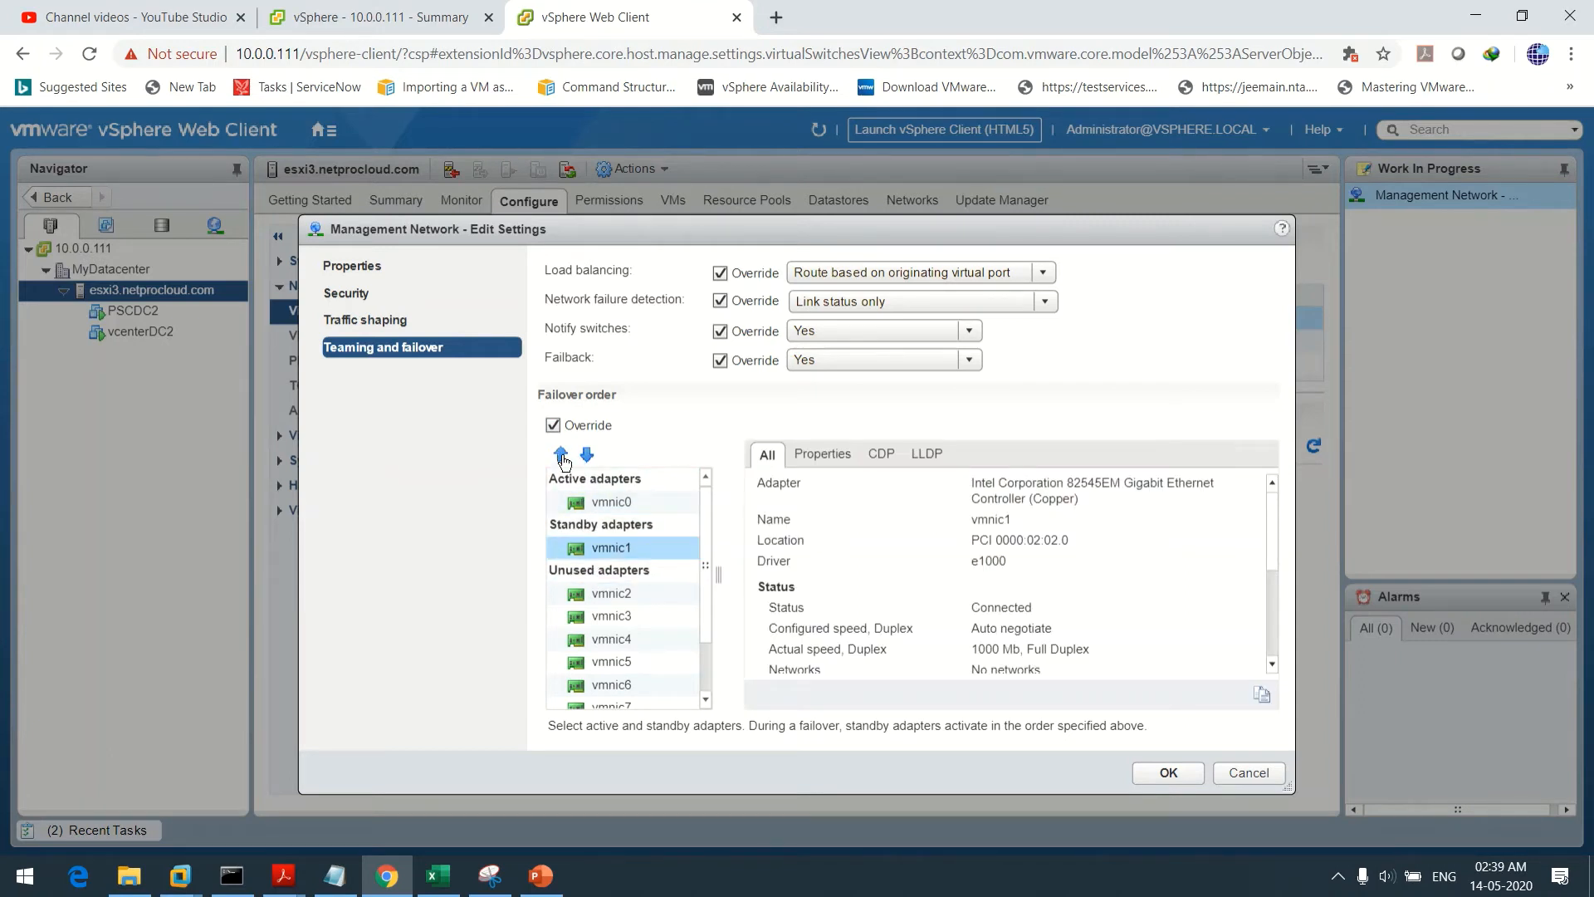
{"action": "left_click", "coordinate": [1153, 772]}
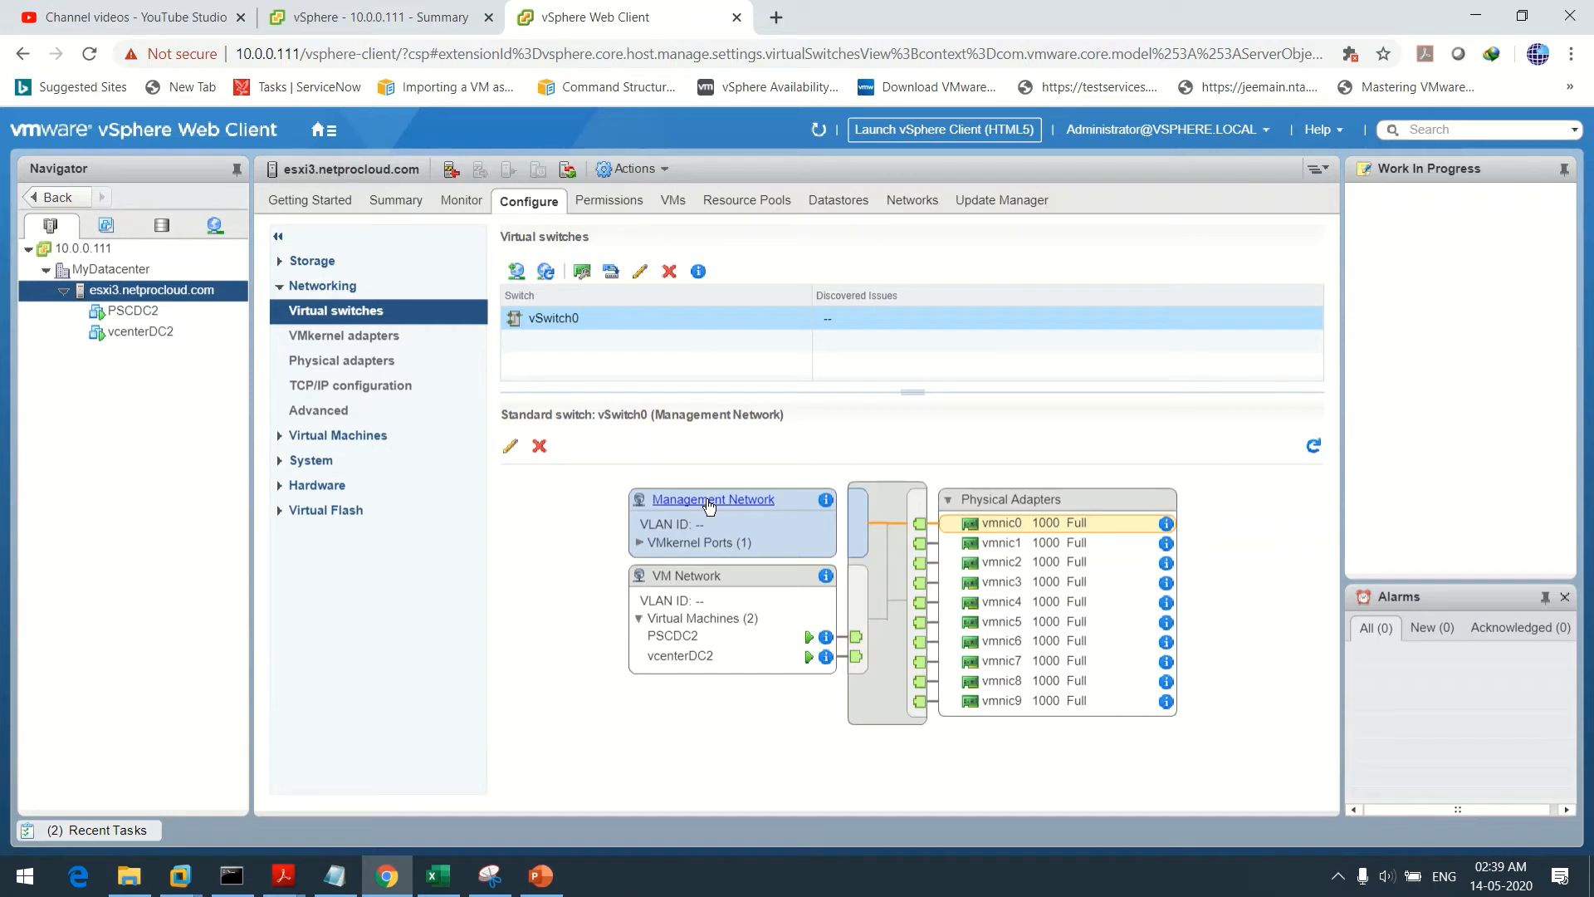
{"action": "left_click", "coordinate": [691, 581]}
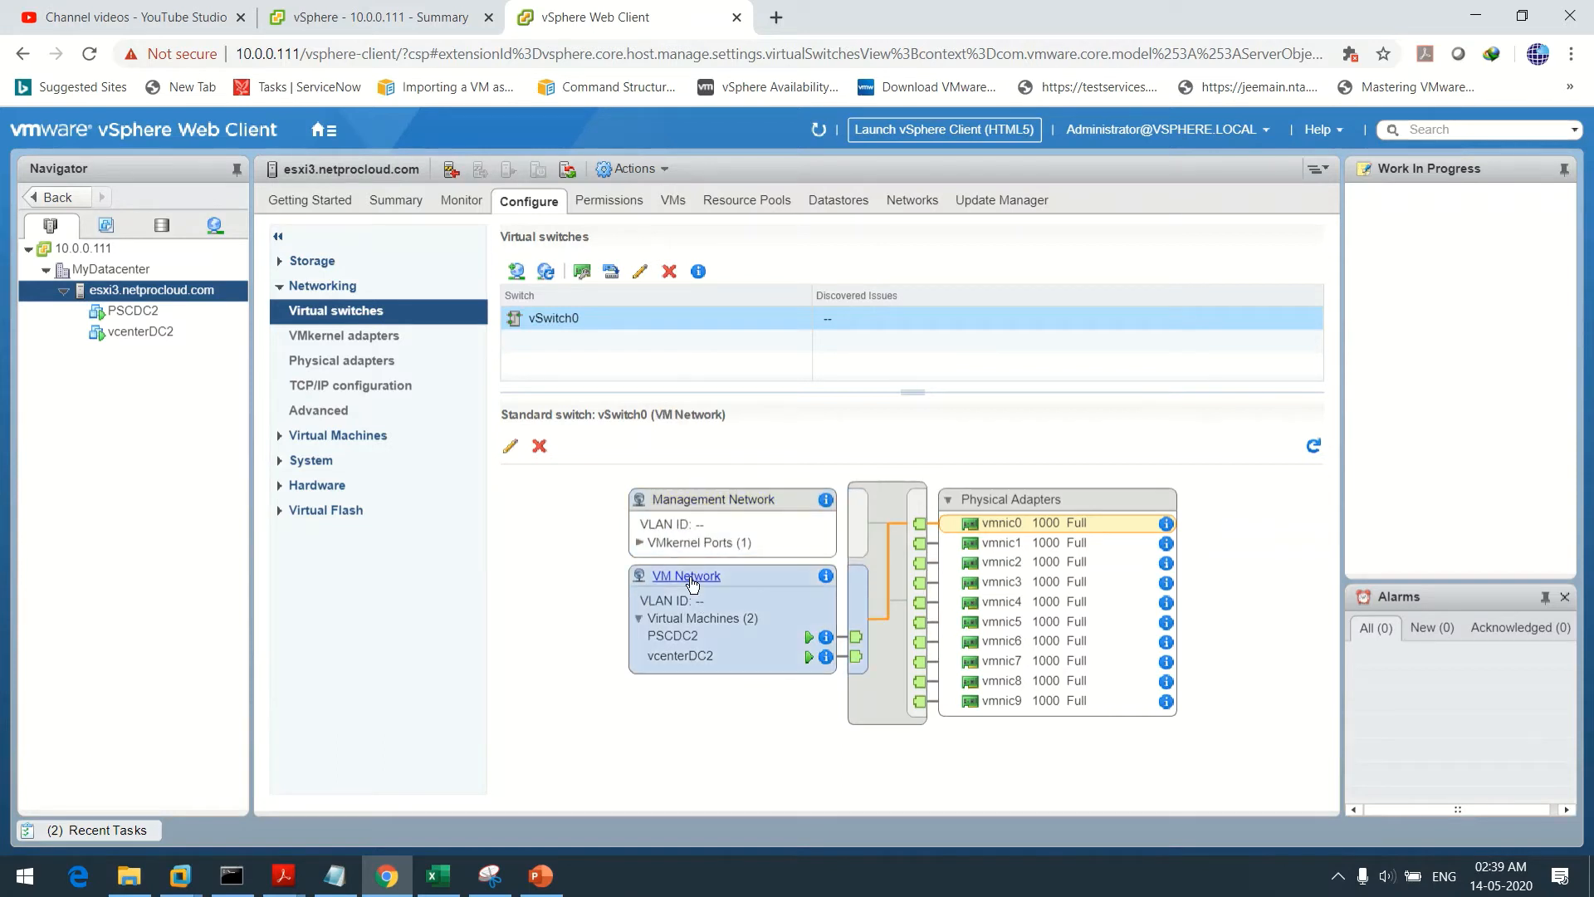
{"action": "left_click", "coordinate": [683, 504]}
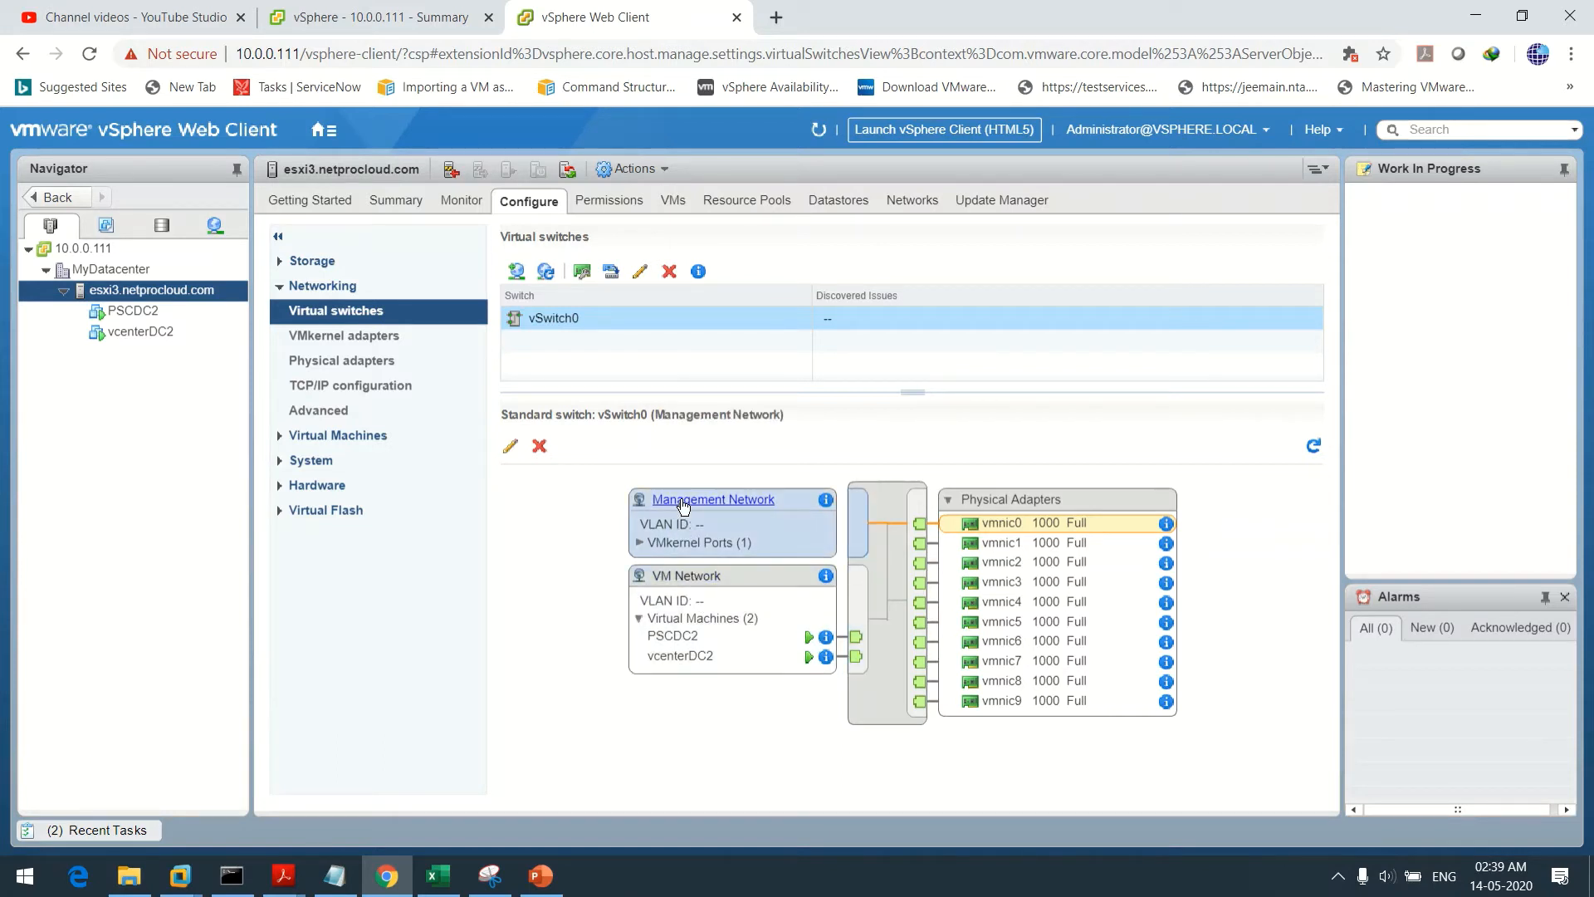
{"action": "left_click", "coordinate": [999, 546]}
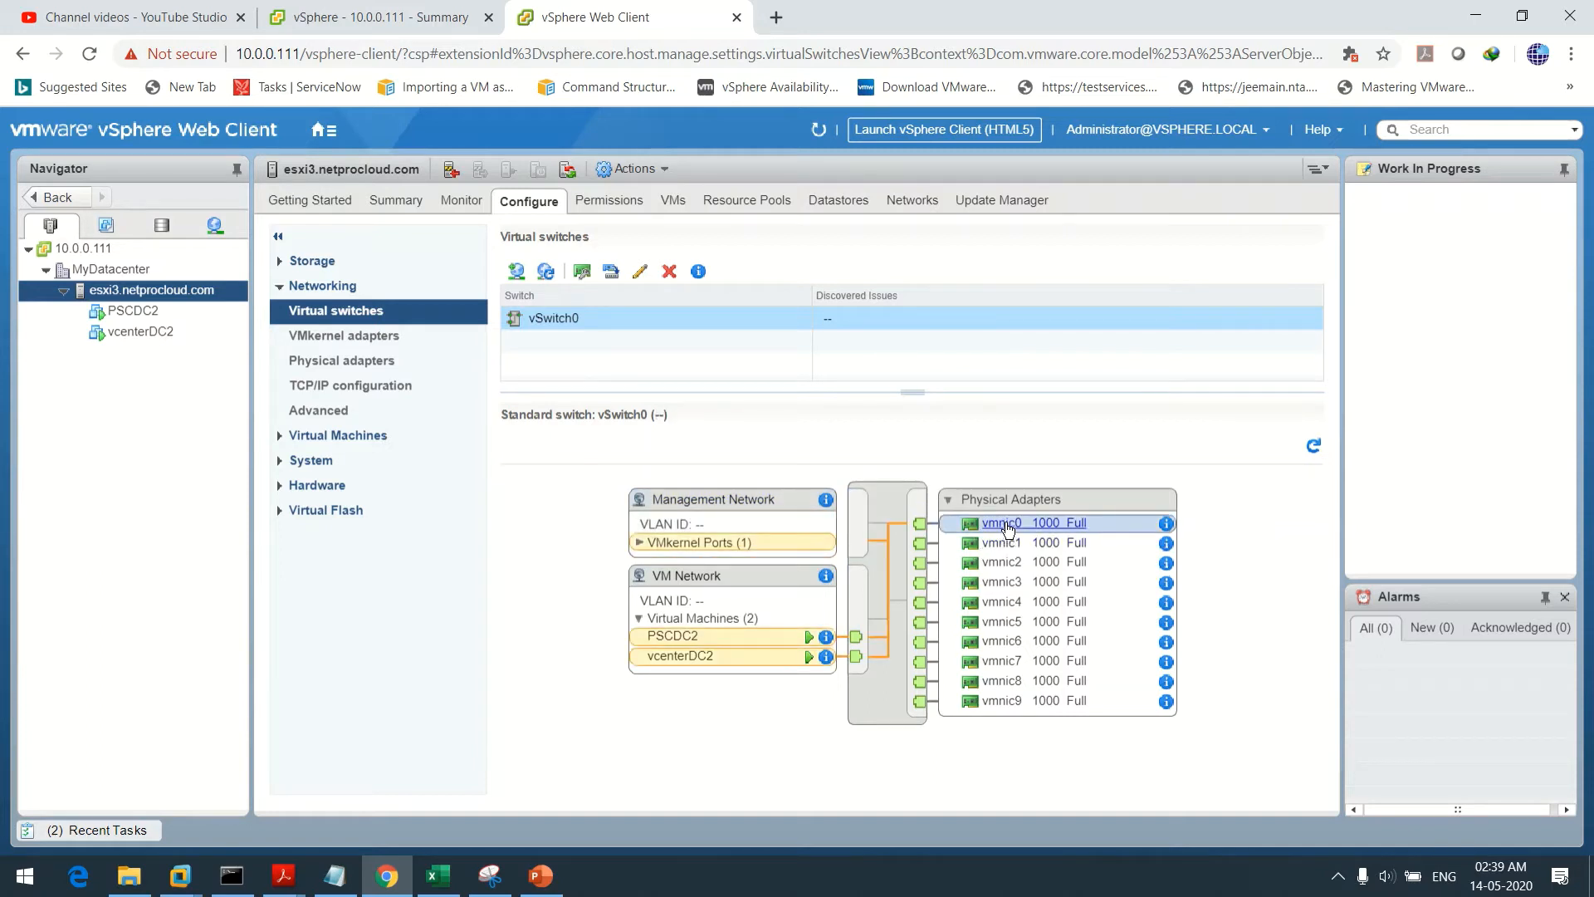
{"action": "left_click", "coordinate": [1004, 545]}
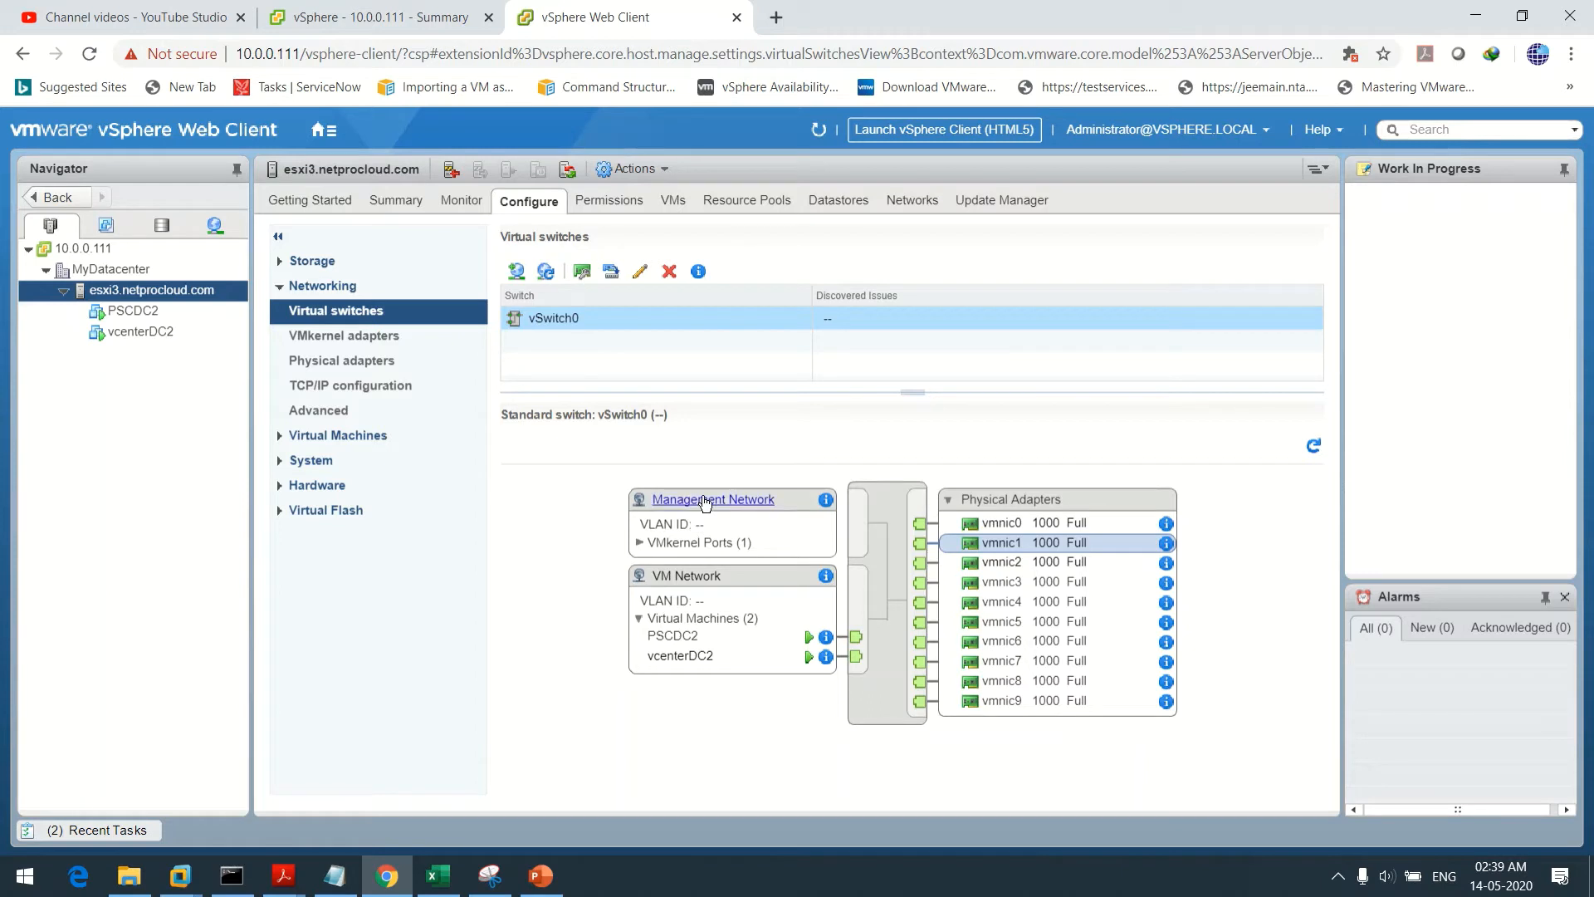
{"action": "left_click", "coordinate": [690, 579]}
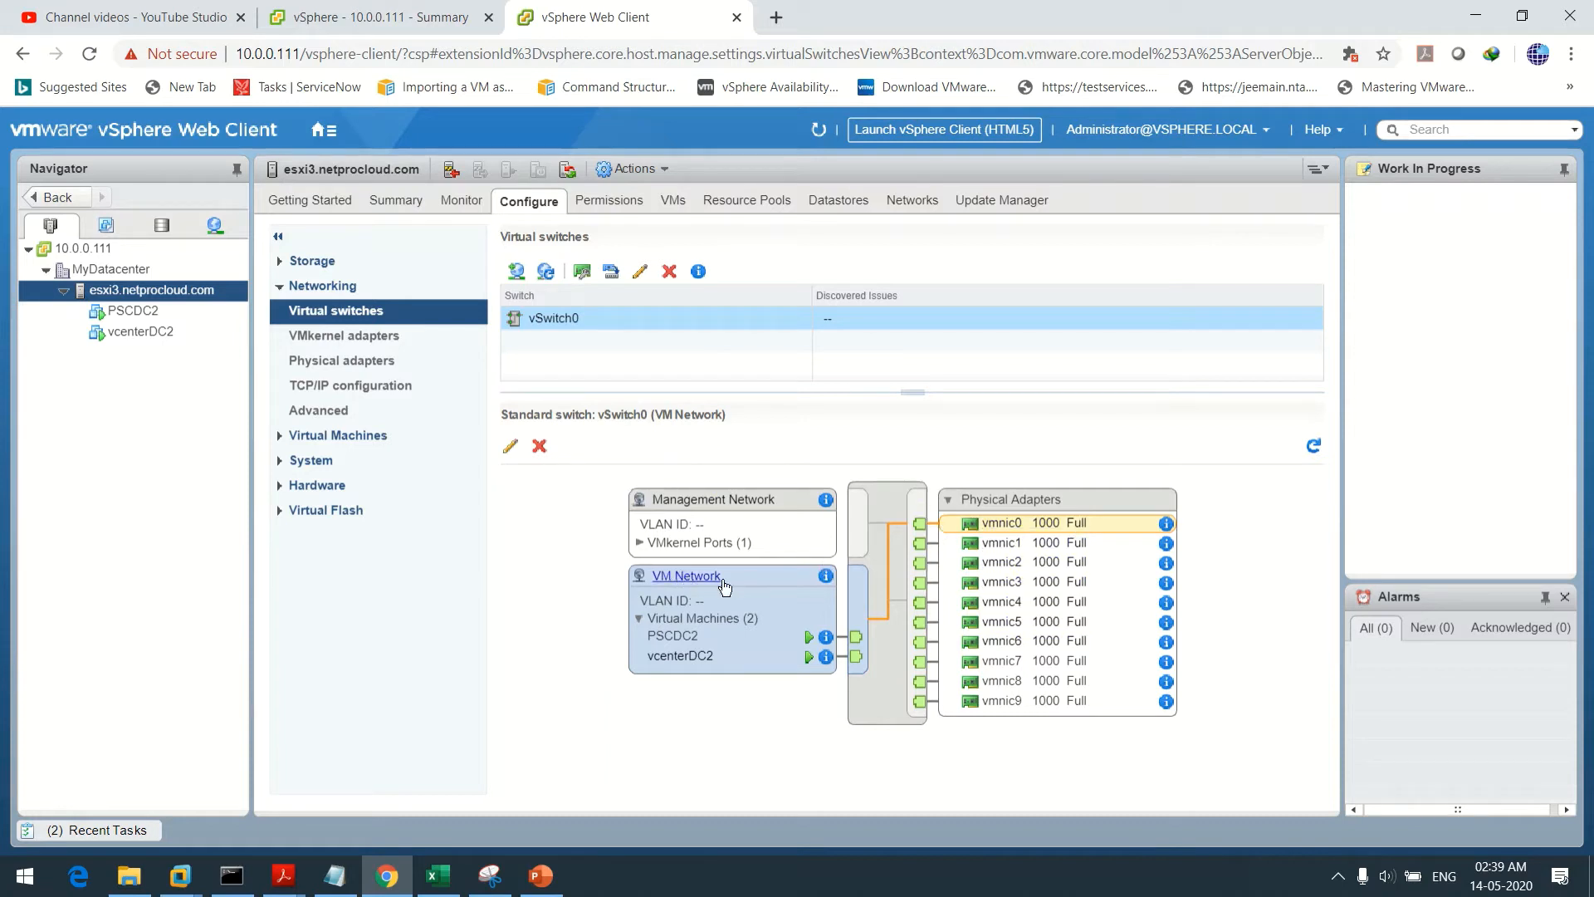
Override VM Network's failover order and move vmnic0 and vmnic1 to unused
{"action": "left_click", "coordinate": [510, 448]}
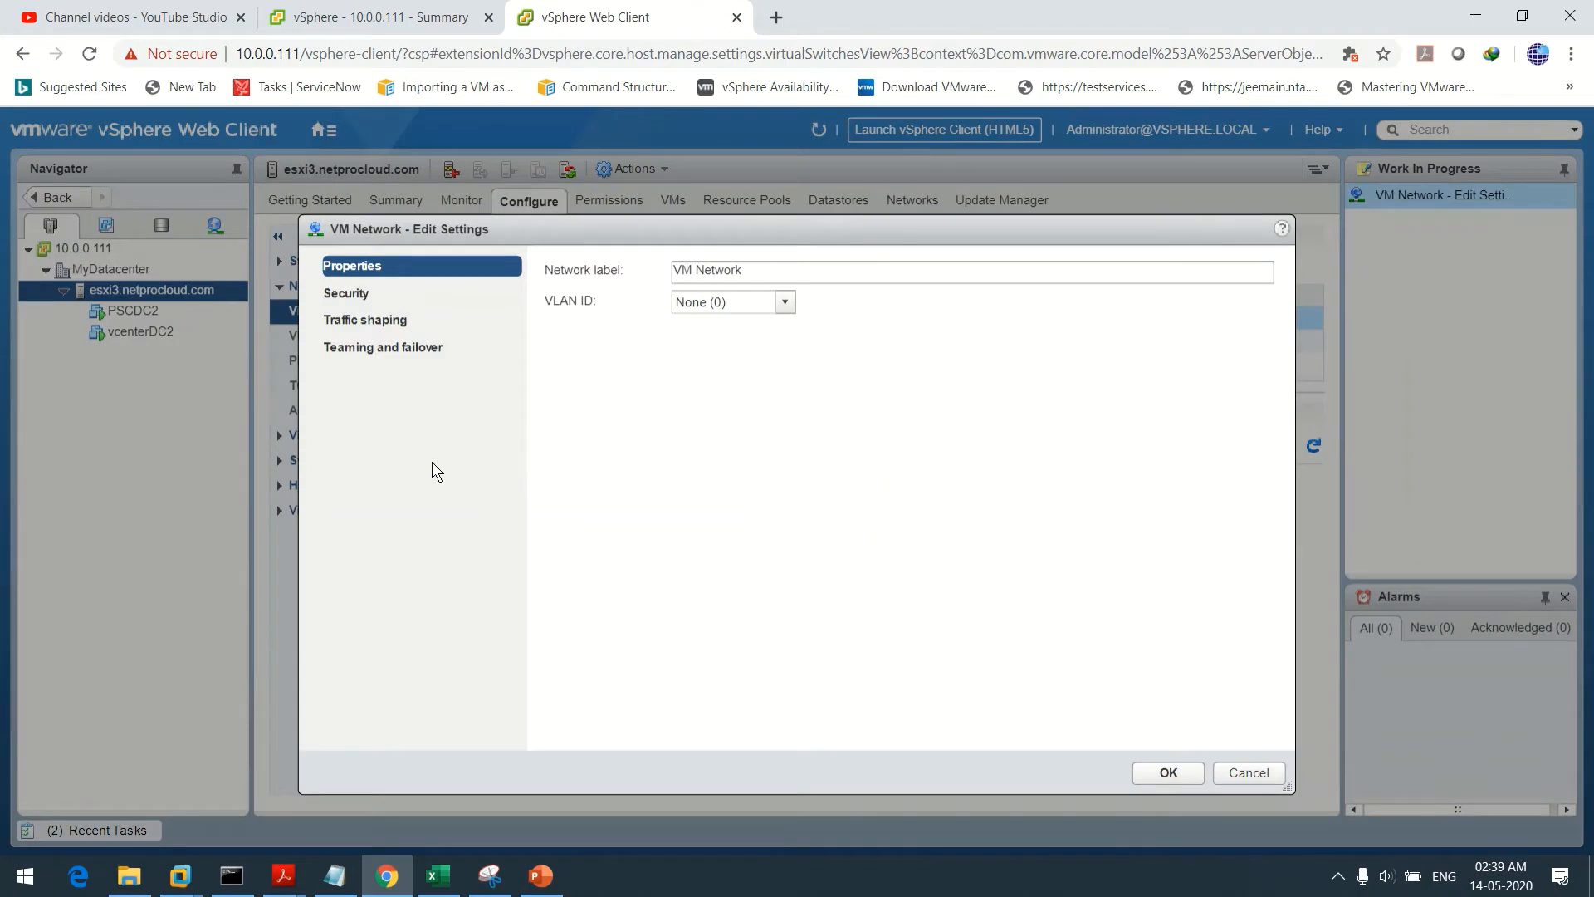
{"action": "left_click", "coordinate": [372, 349]}
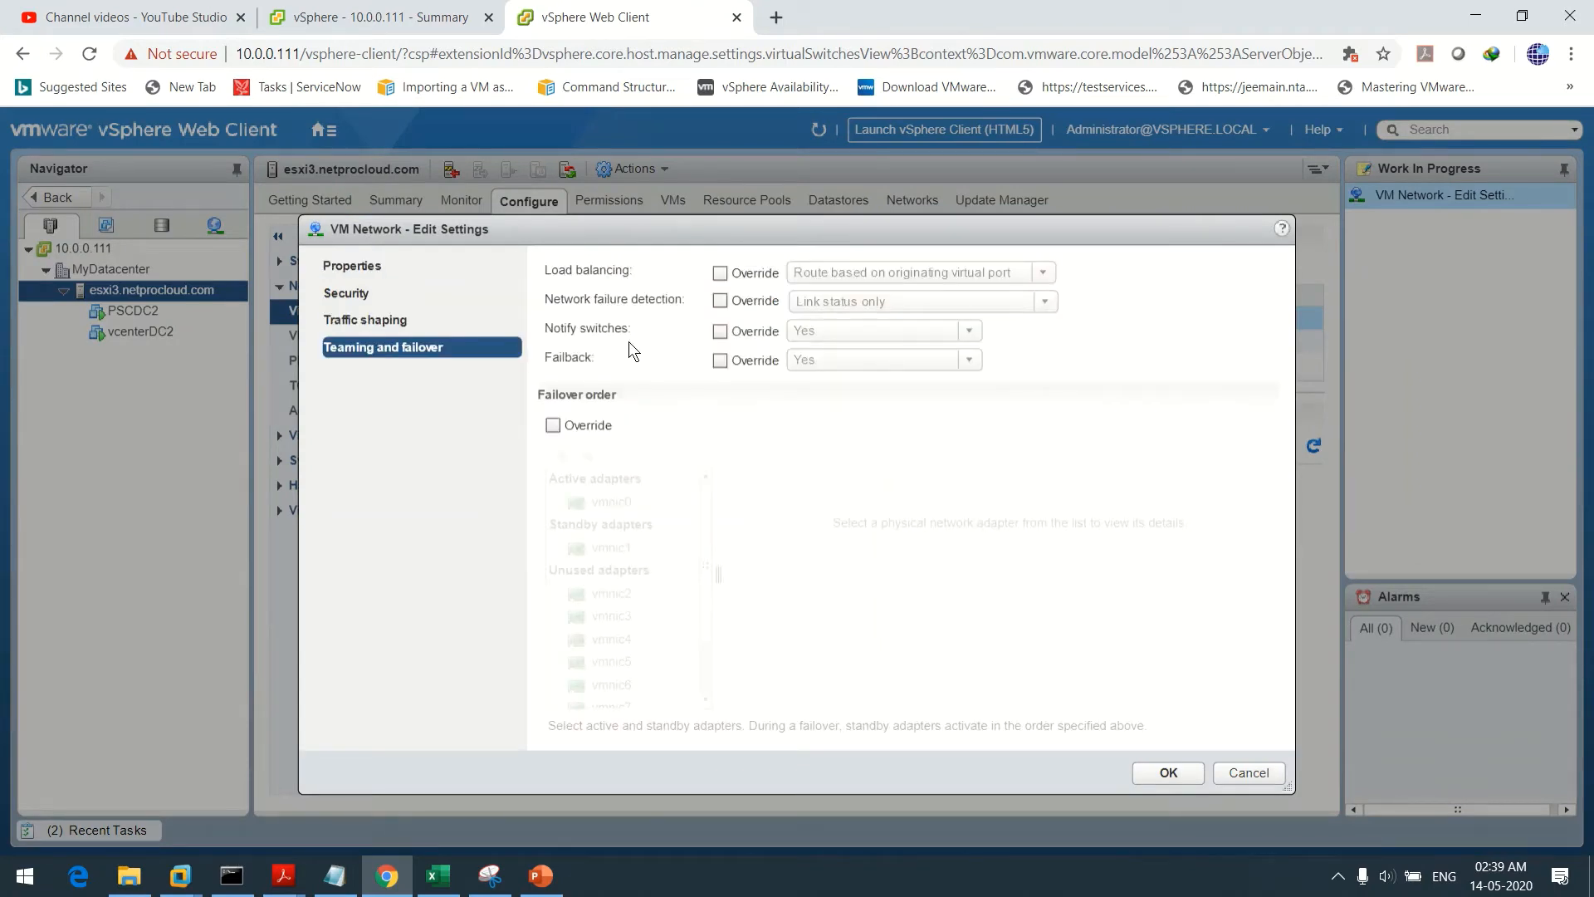
{"action": "left_click", "coordinate": [552, 425]}
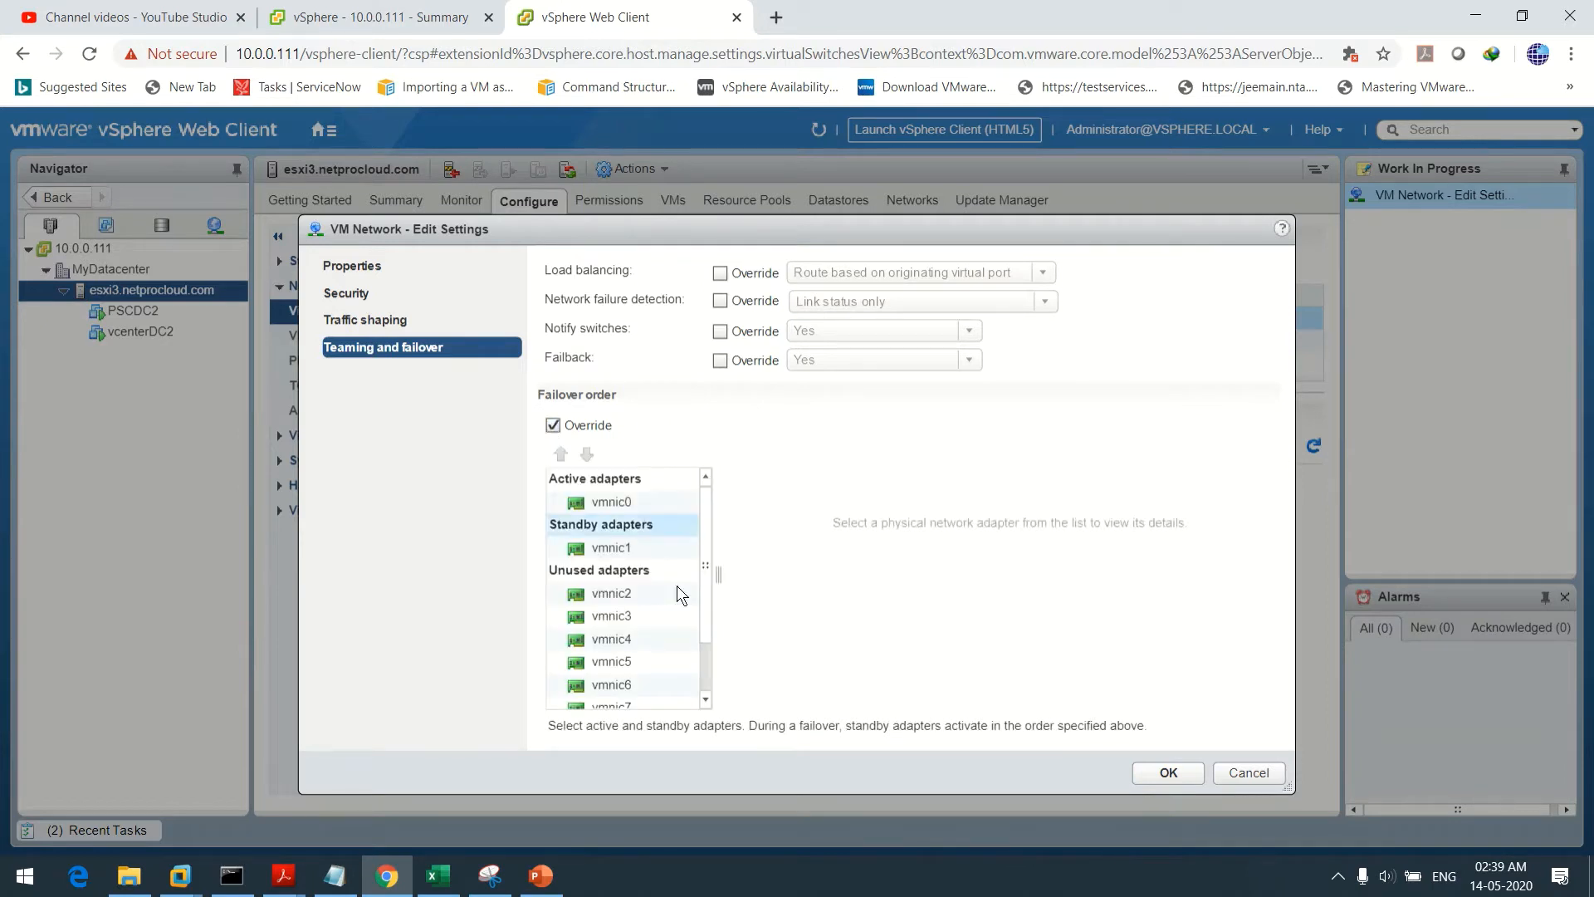
{"action": "left_click", "coordinate": [611, 550]}
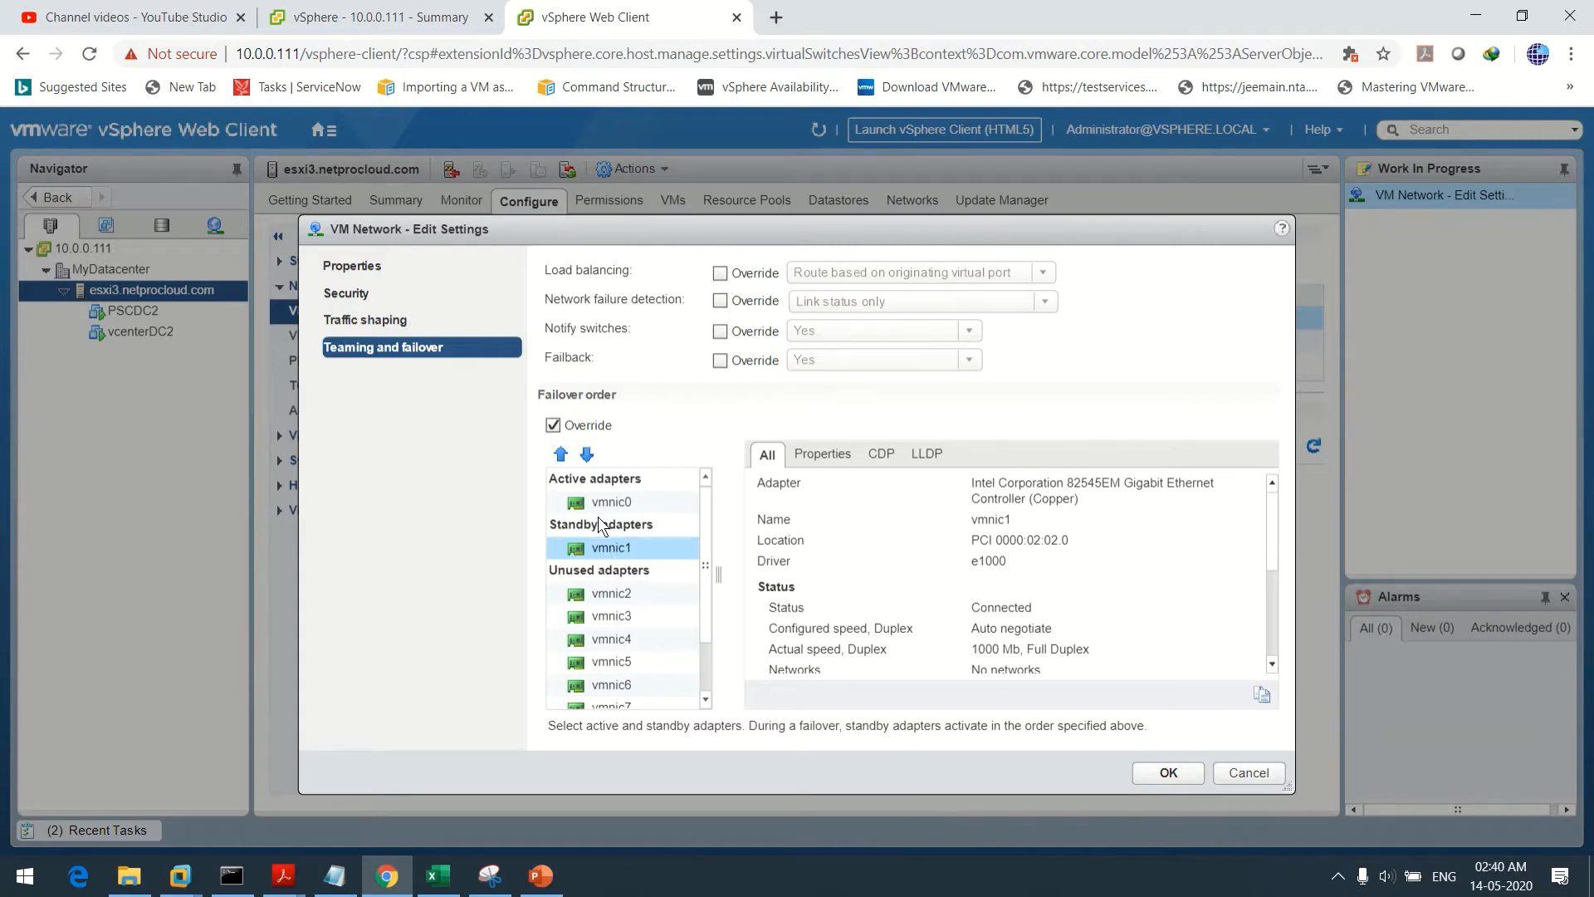
{"action": "left_click", "coordinate": [588, 455]}
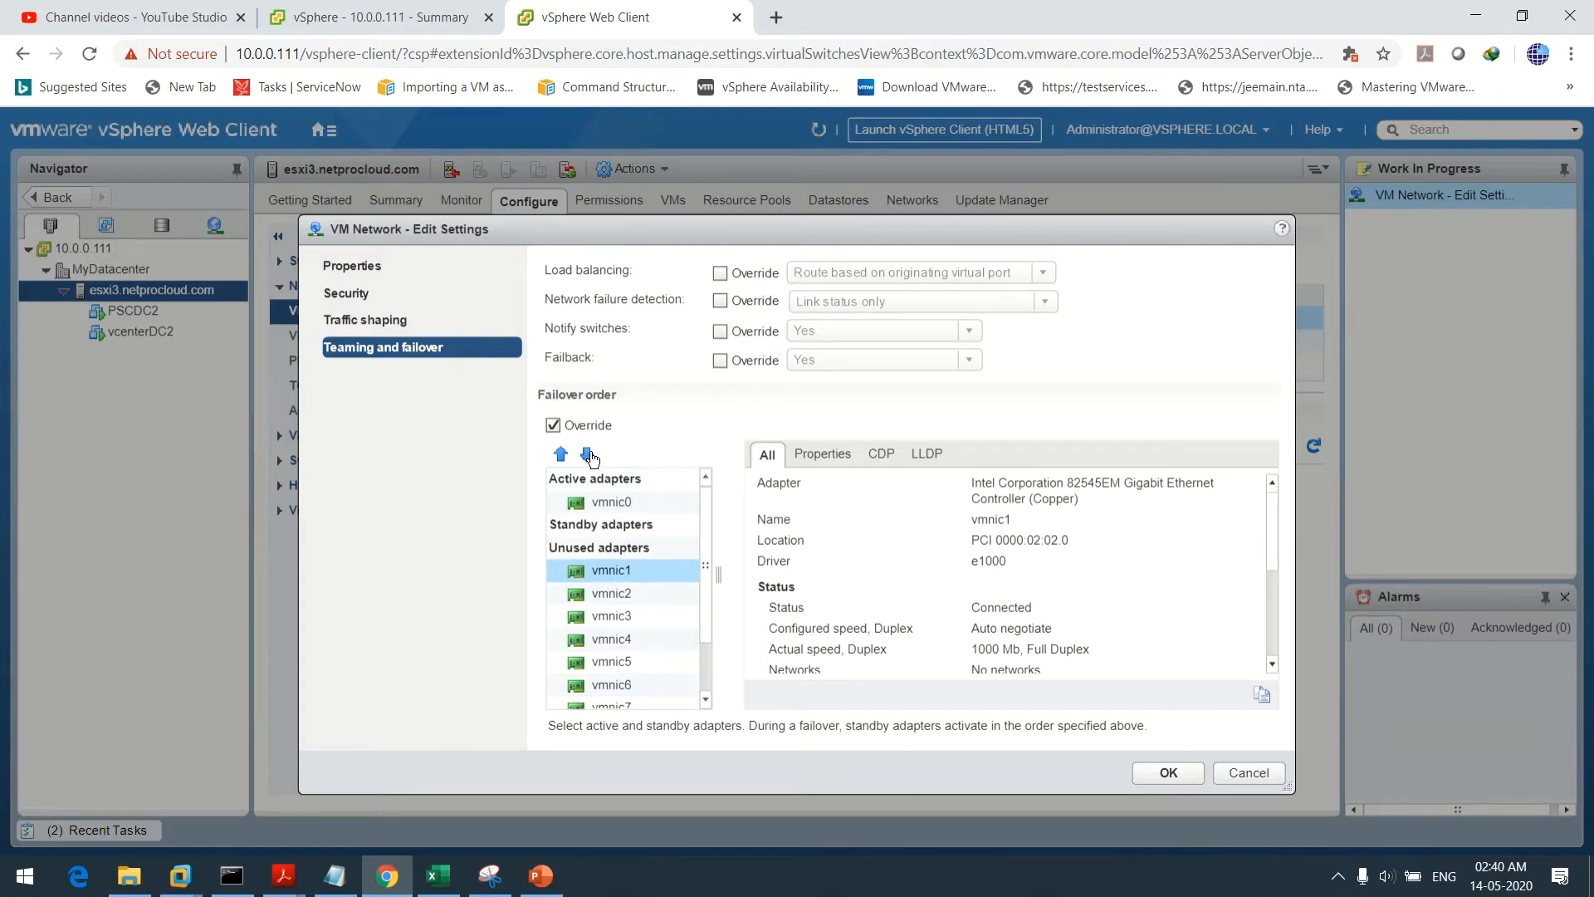
{"action": "left_click", "coordinate": [600, 501]}
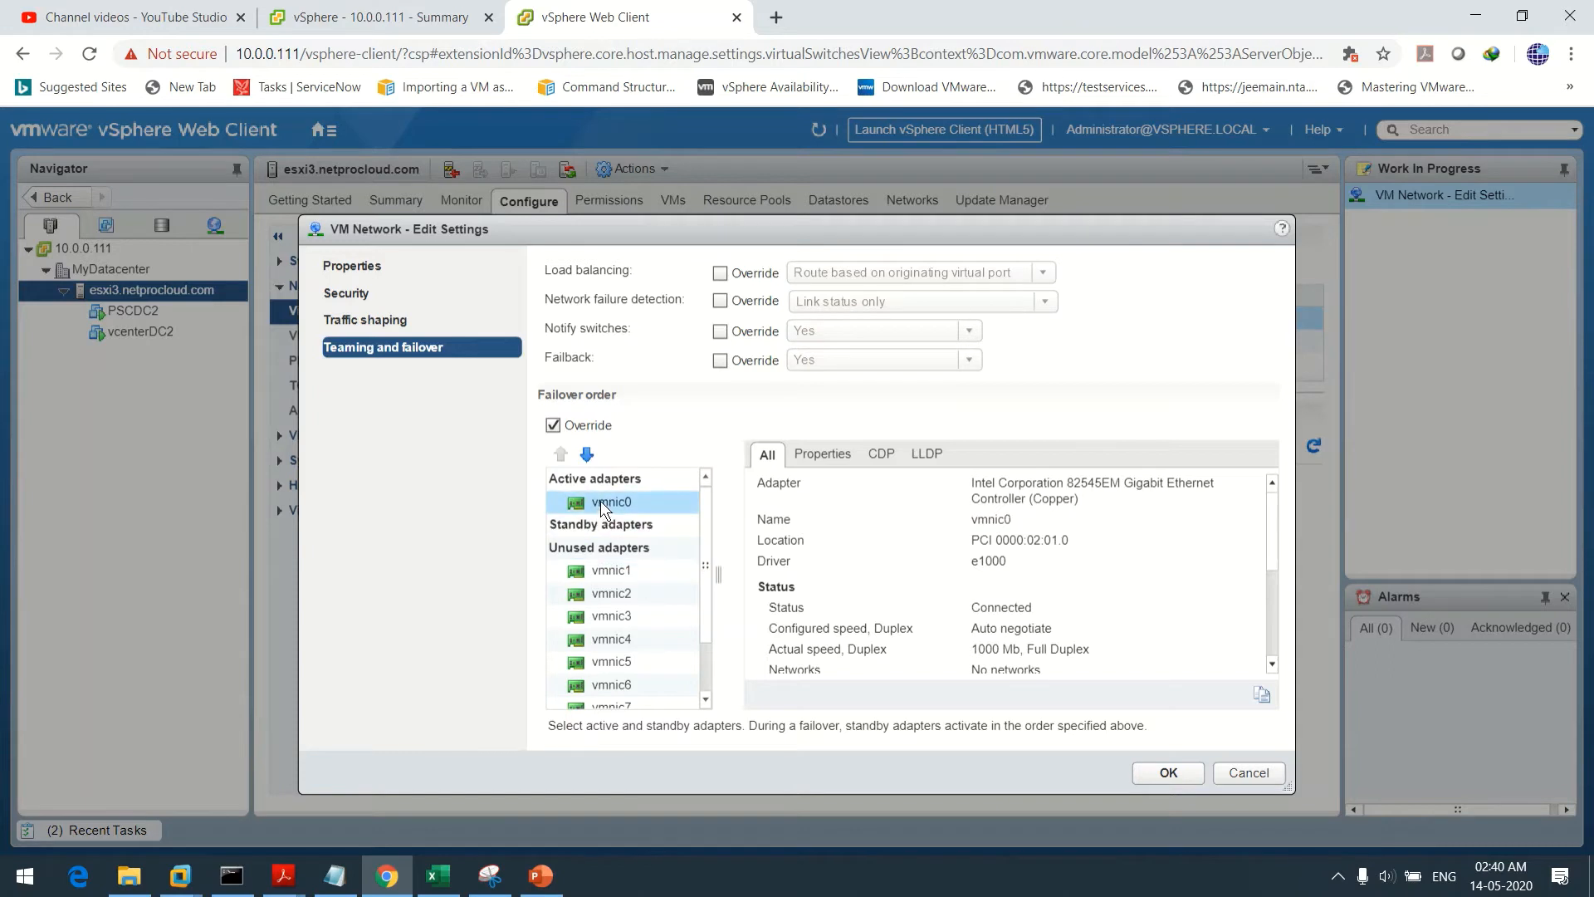
{"action": "left_click", "coordinate": [589, 455]}
{"action": "left_click", "coordinate": [589, 455]}
Make vmnic2 active and vmnic3 standby for VM Network, then apply
{"action": "left_click", "coordinate": [621, 594]}
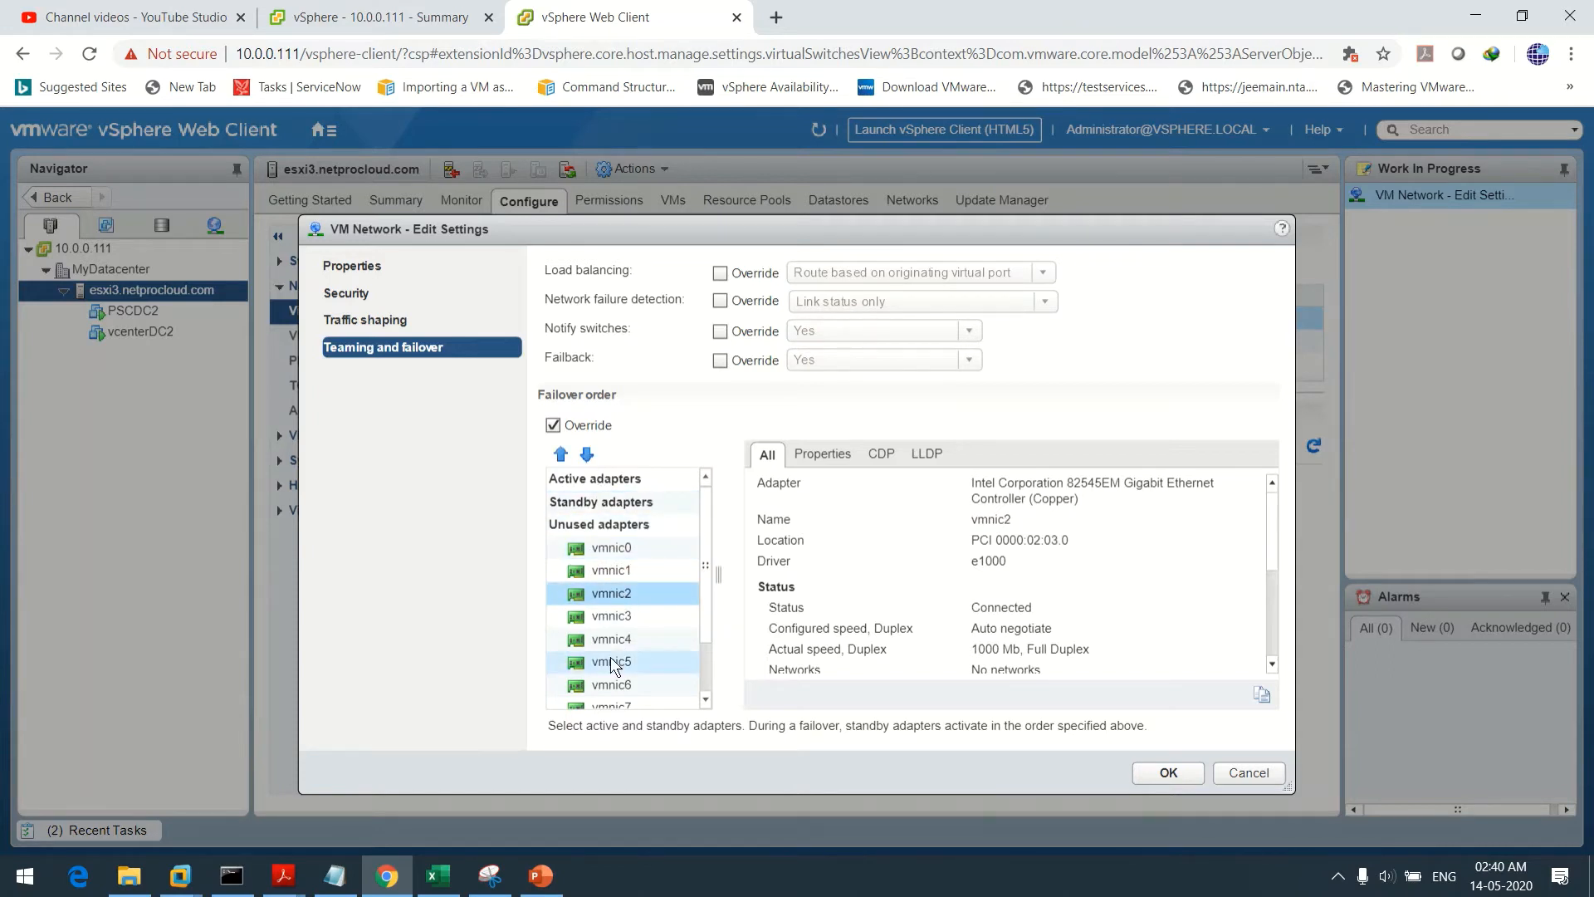
{"action": "left_click", "coordinate": [610, 616], "text": "ctrl"}
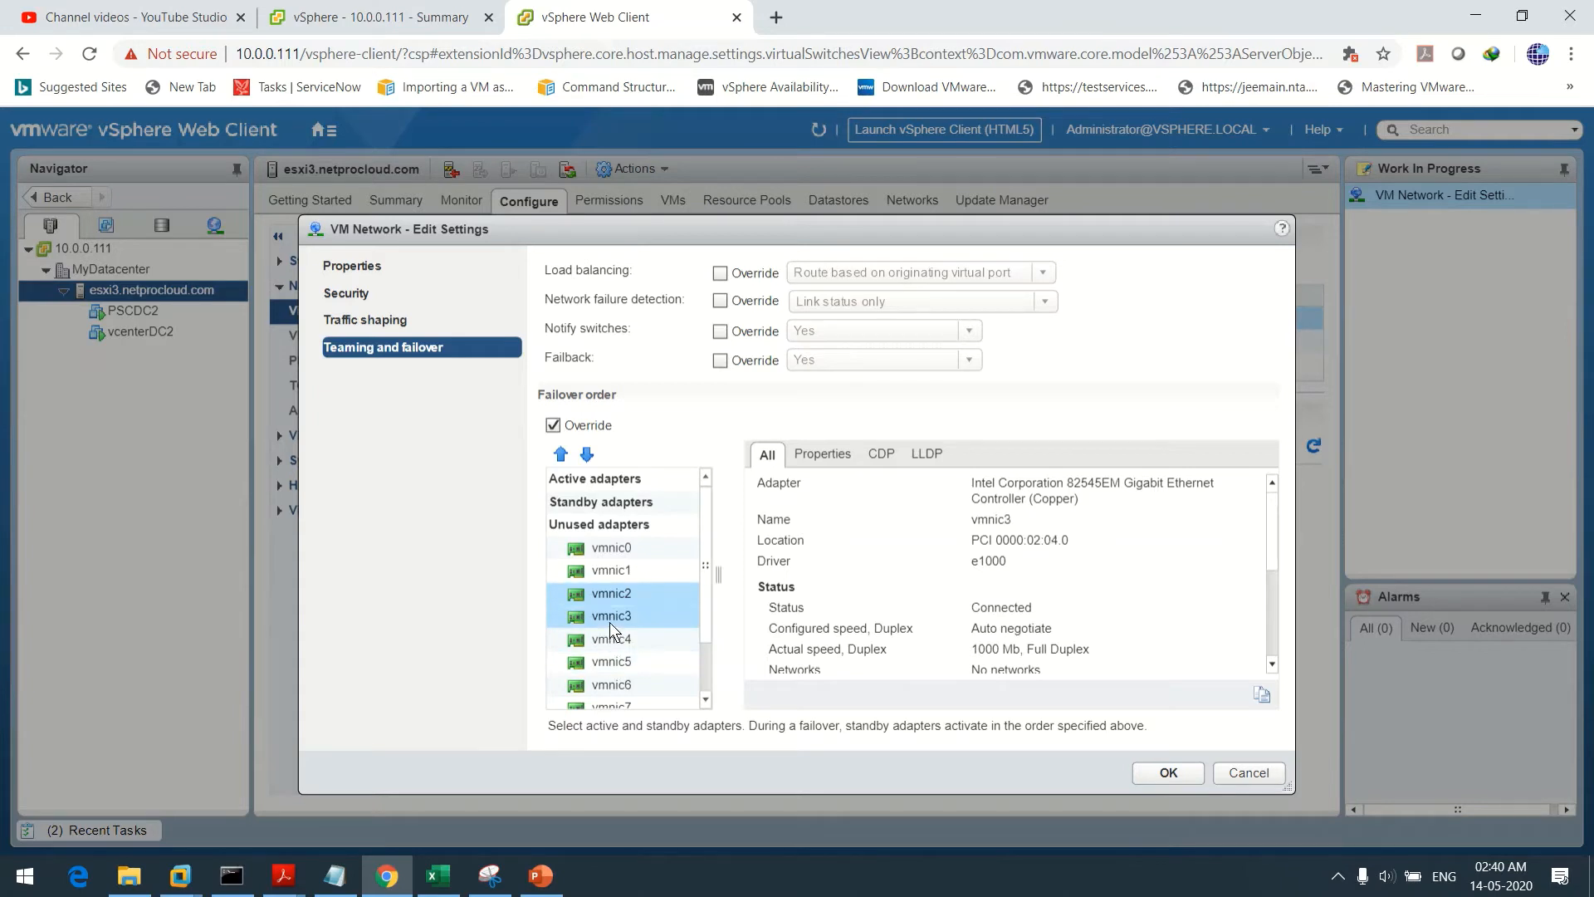
{"action": "left_click", "coordinate": [561, 455]}
{"action": "left_click", "coordinate": [562, 455]}
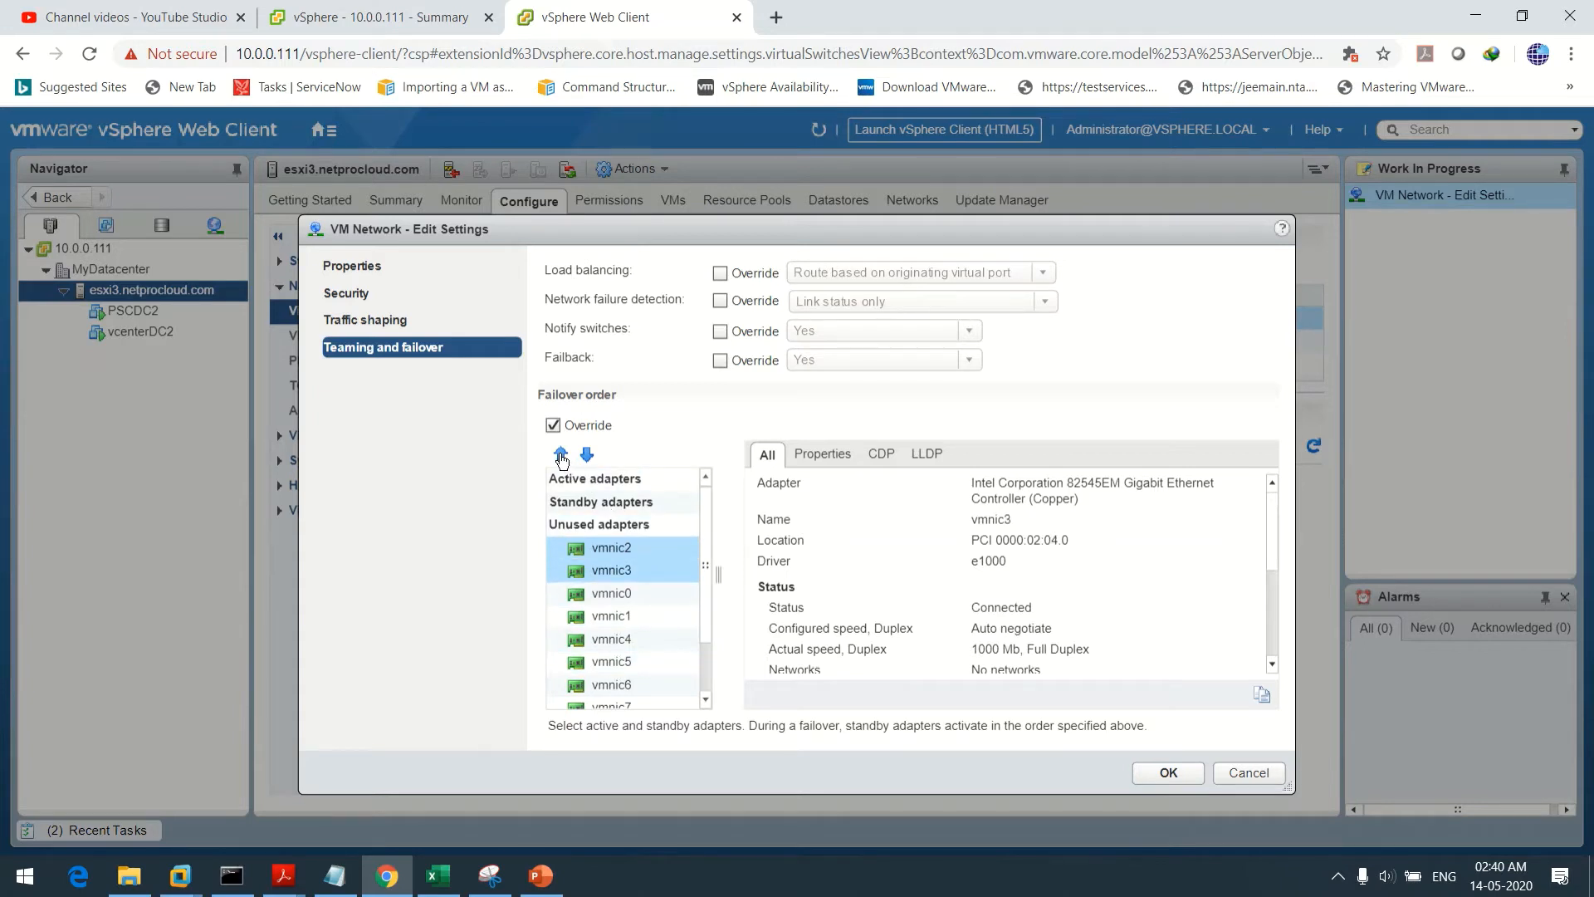
{"action": "left_click", "coordinate": [561, 455]}
{"action": "left_click", "coordinate": [561, 455]}
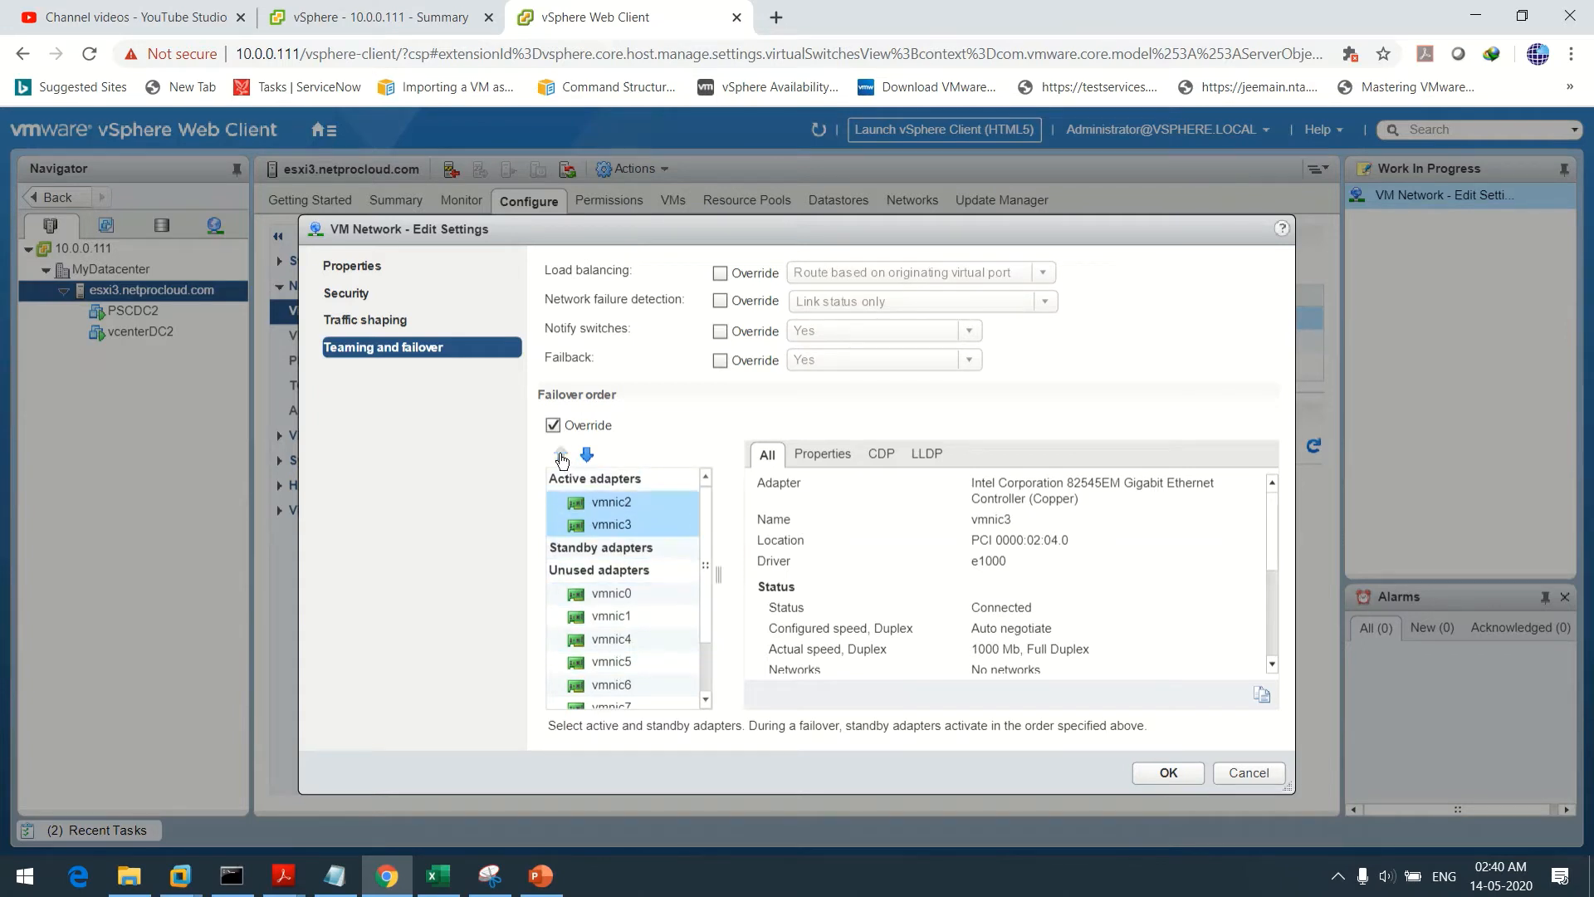
{"action": "left_click", "coordinate": [621, 521]}
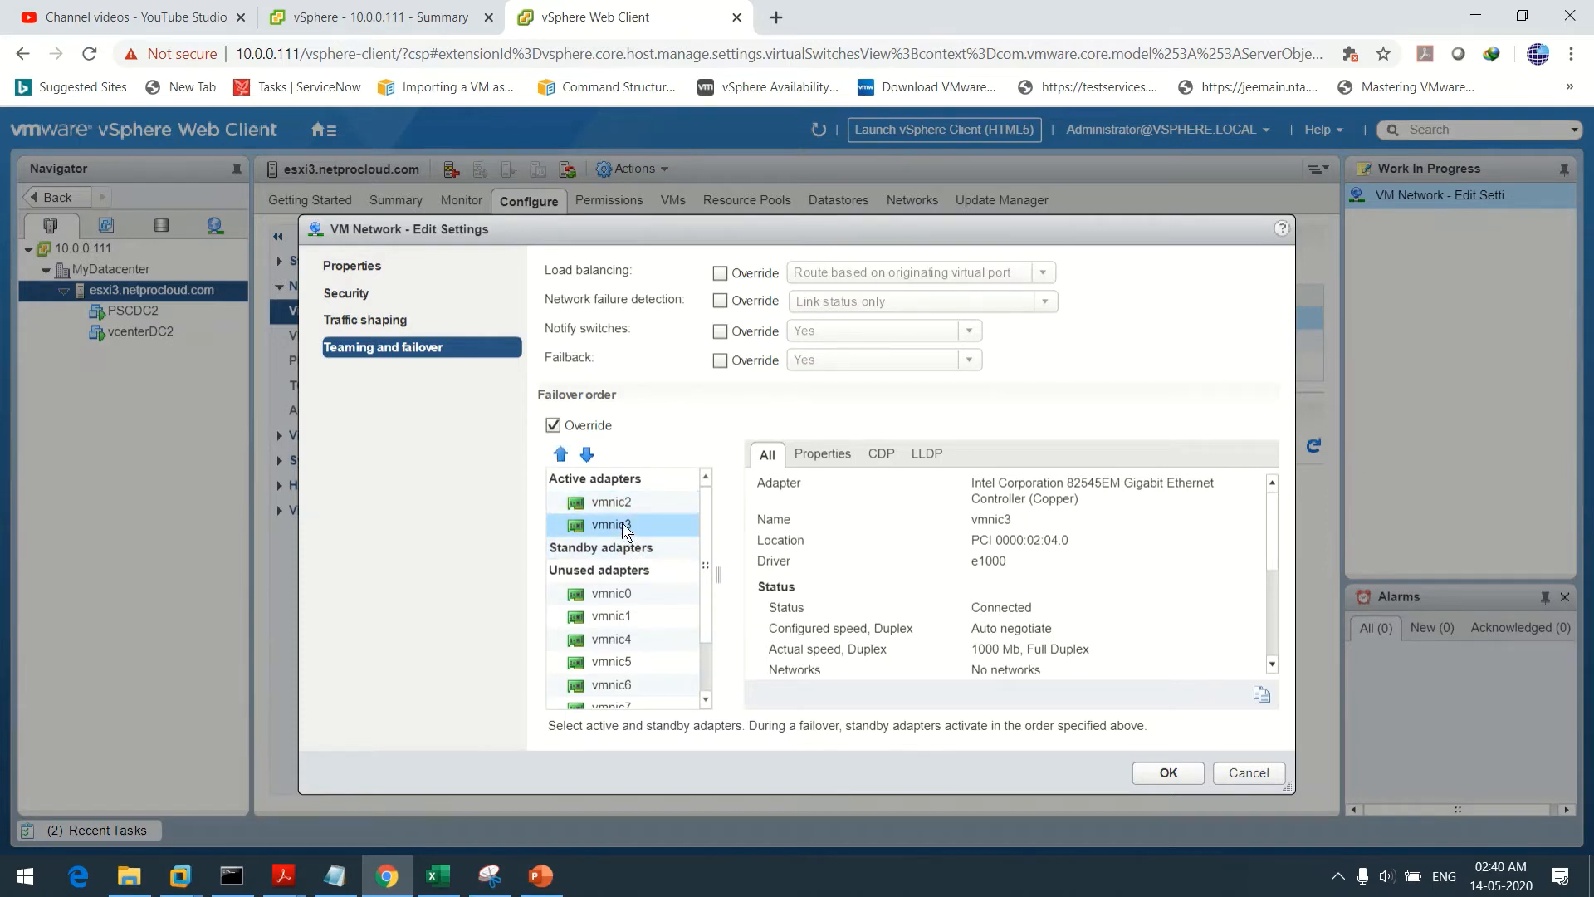
{"action": "left_click", "coordinate": [588, 455]}
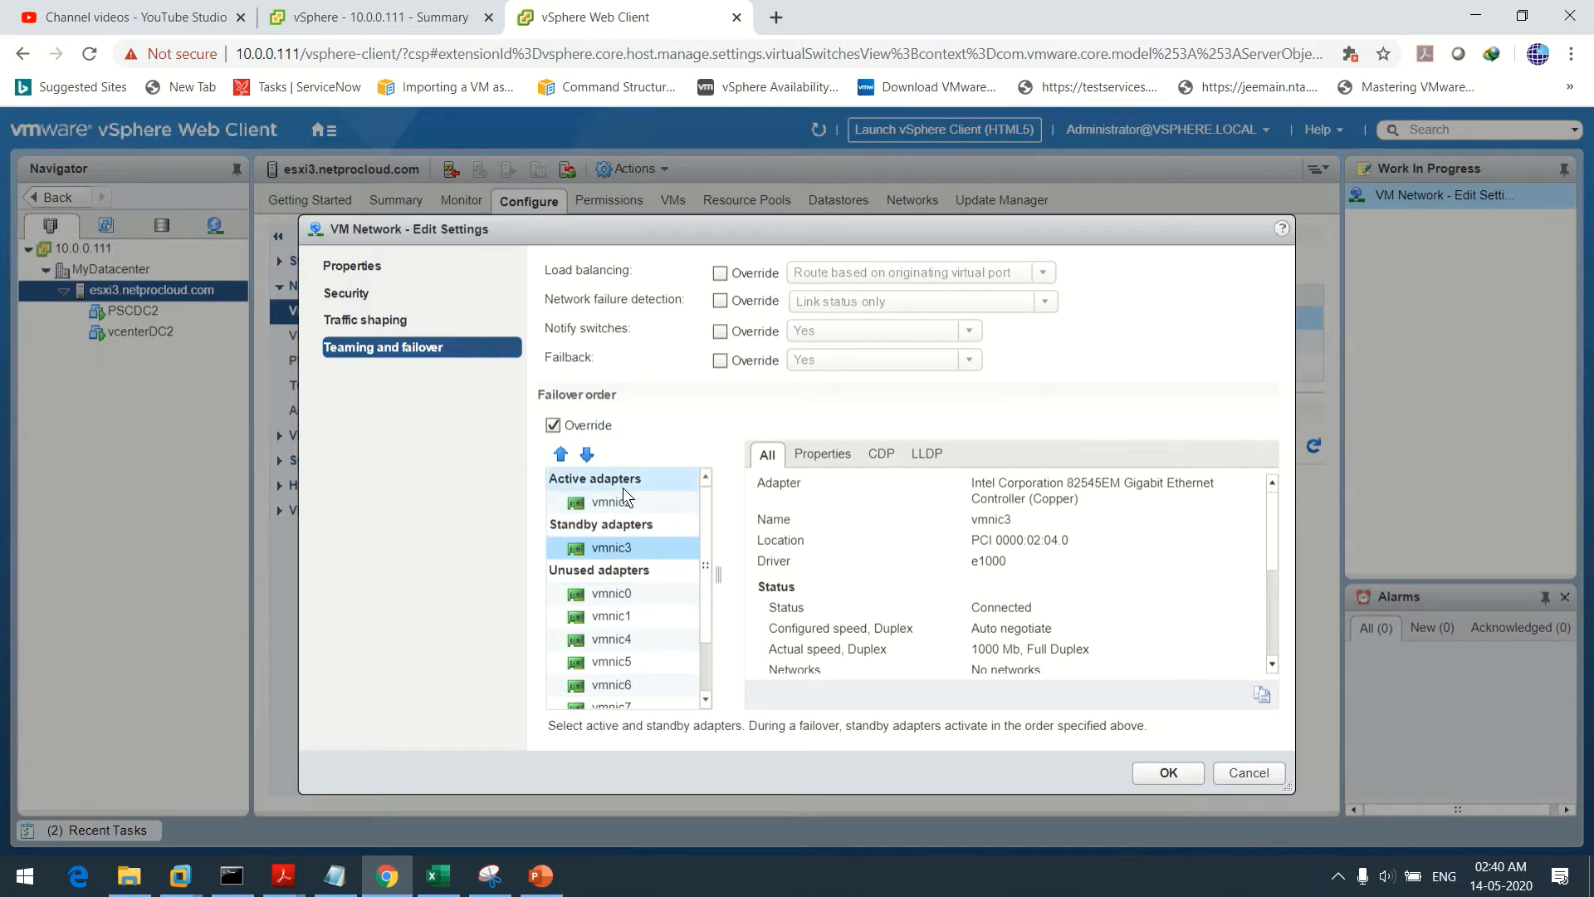
{"action": "left_click", "coordinate": [1162, 774]}
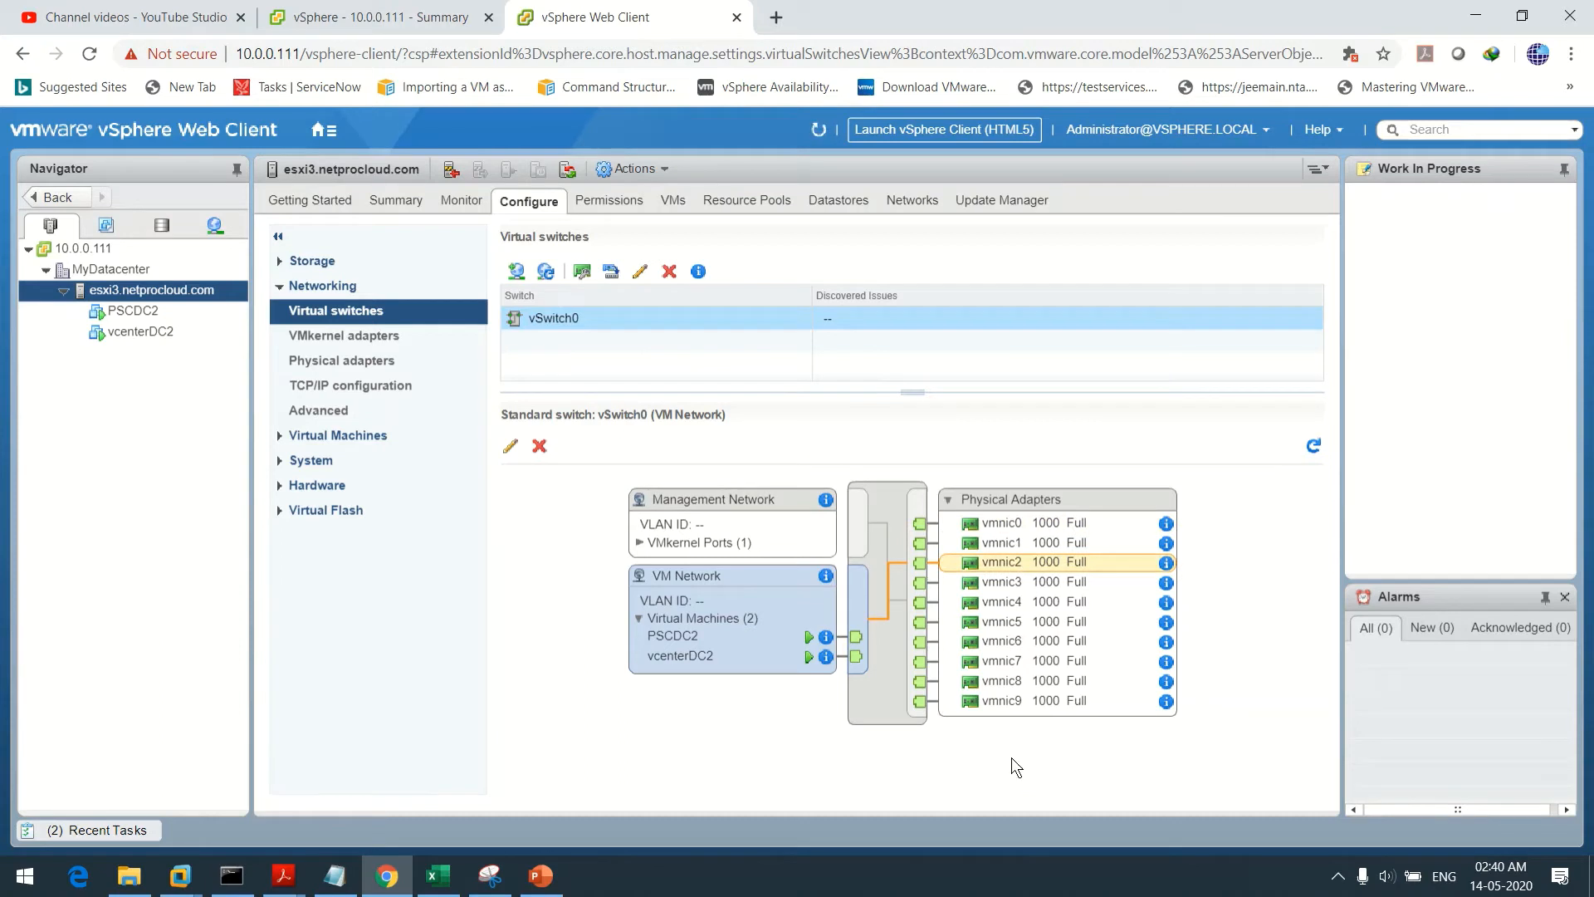
{"action": "left_click", "coordinate": [1313, 447]}
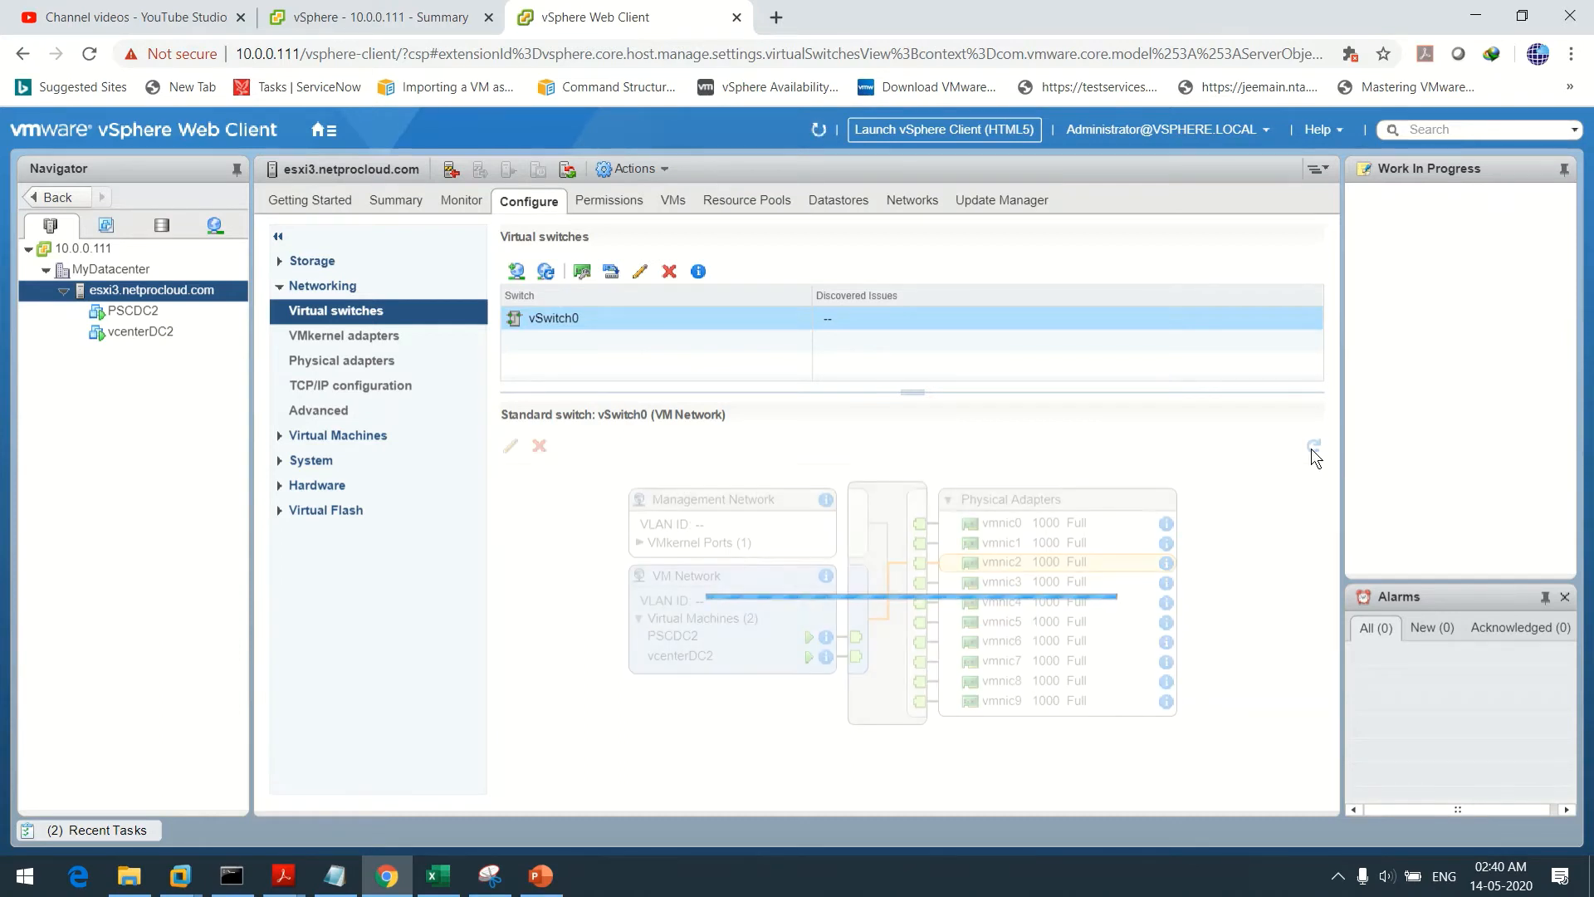
{"action": "left_click", "coordinate": [697, 504]}
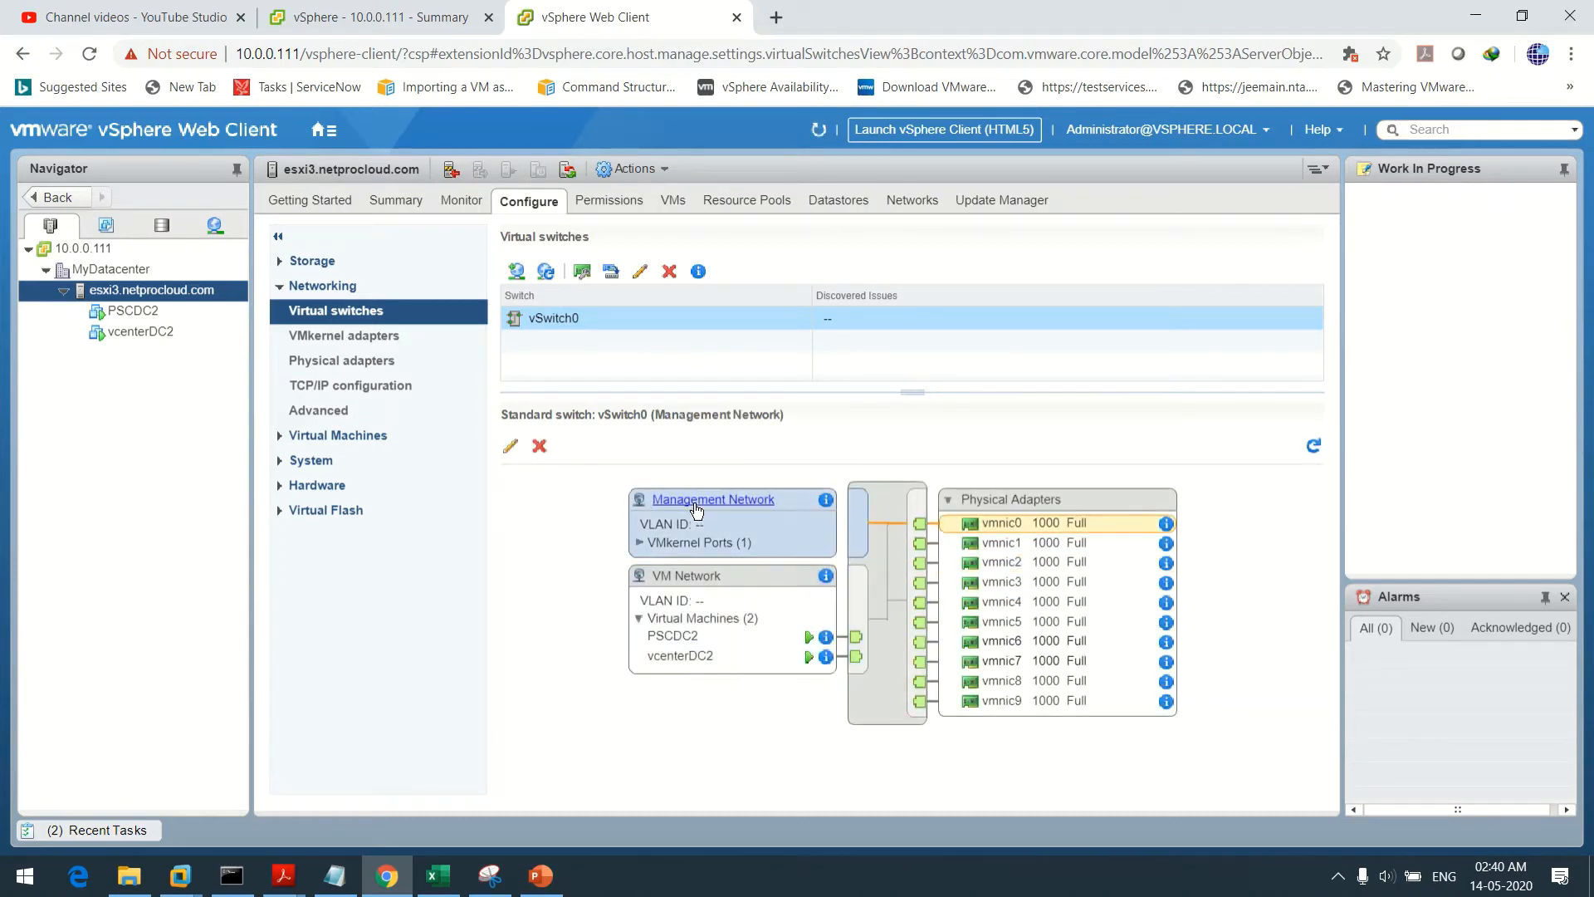
{"action": "left_click", "coordinate": [701, 579]}
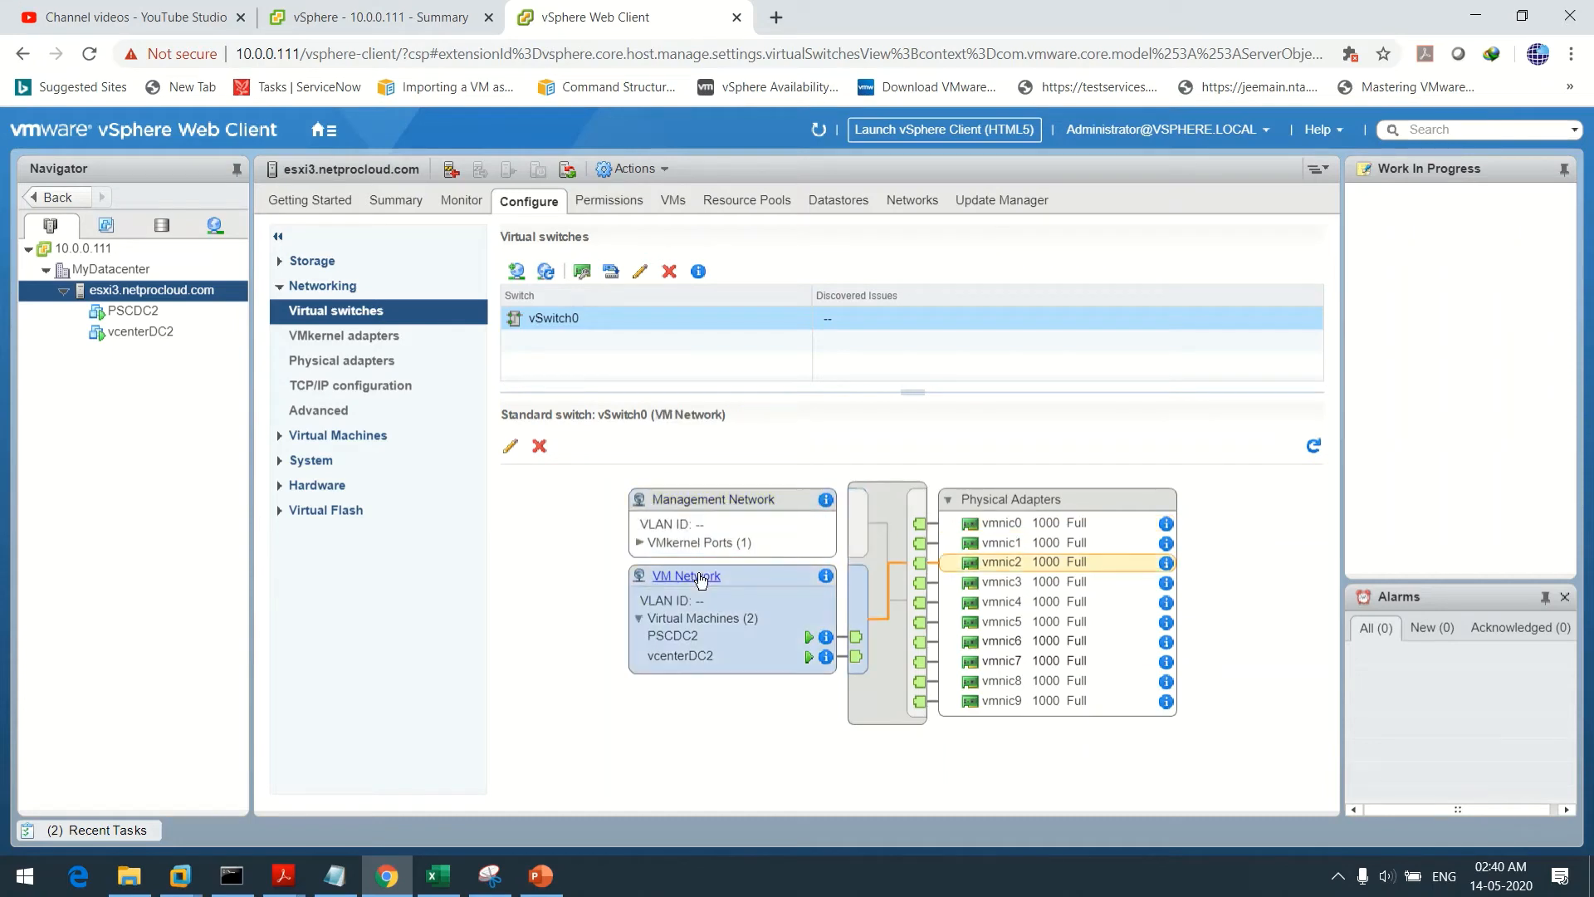
{"action": "left_click", "coordinate": [701, 539]}
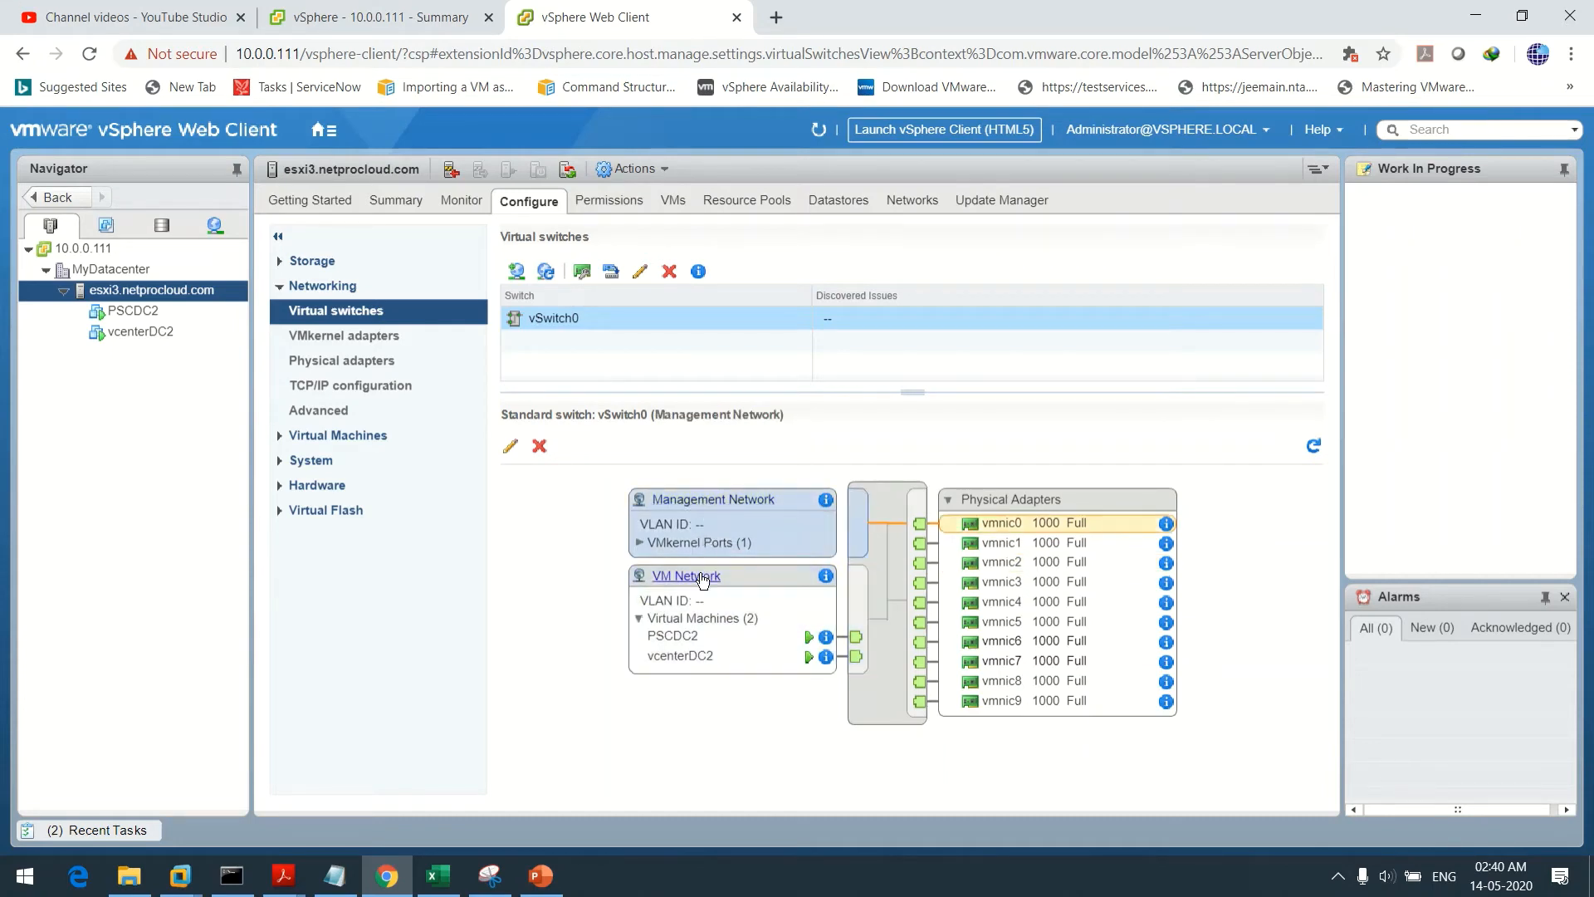
{"action": "left_click", "coordinate": [702, 578]}
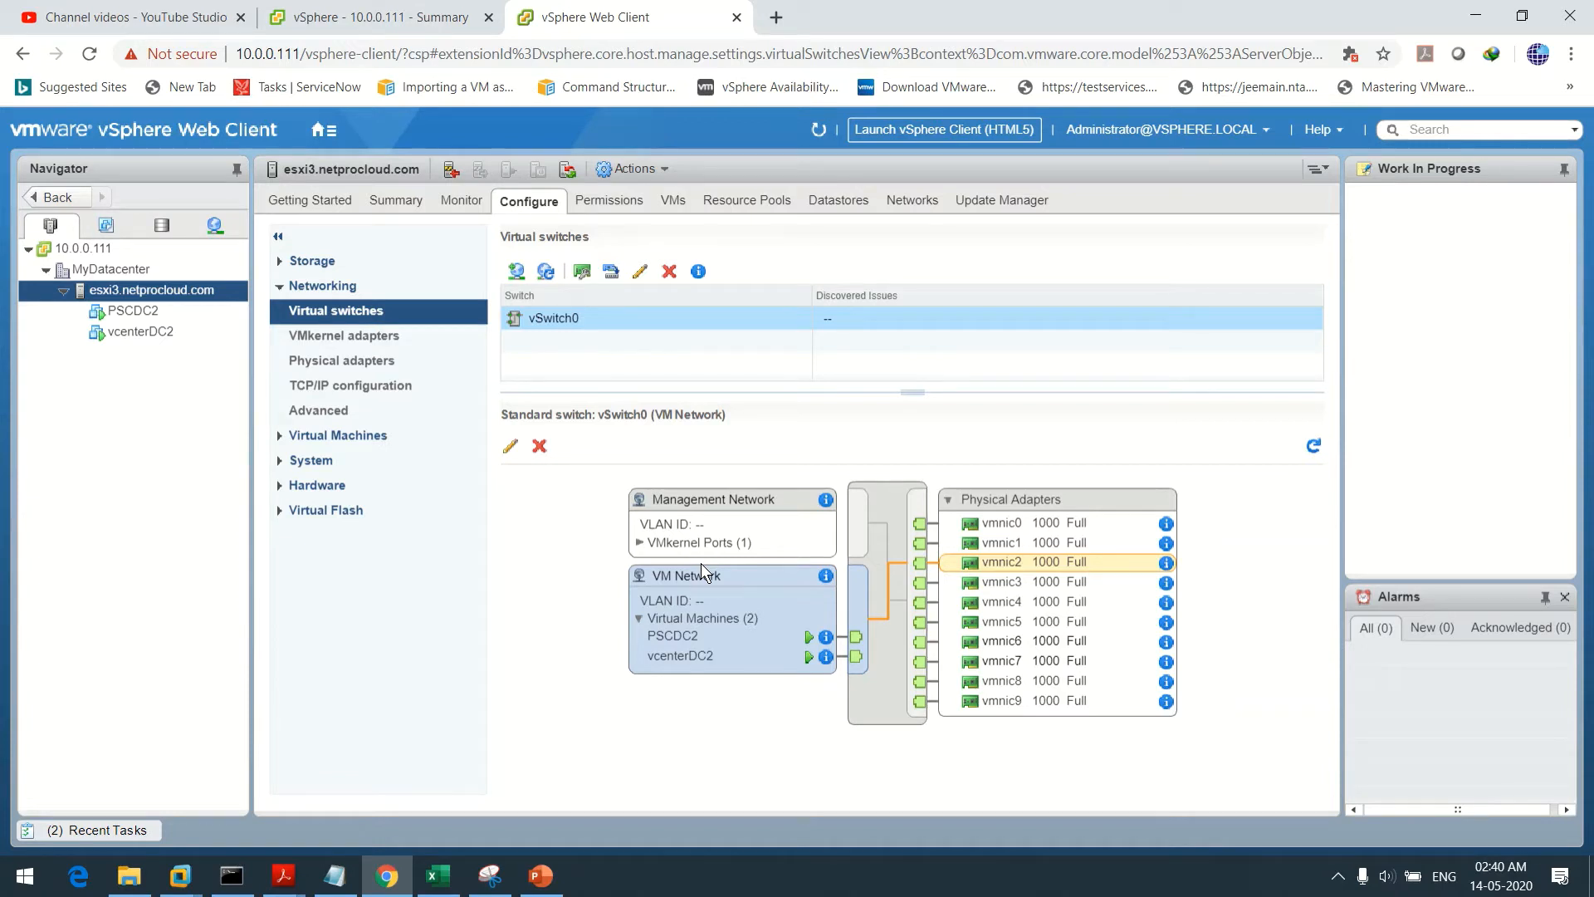
{"action": "left_click", "coordinate": [515, 271]}
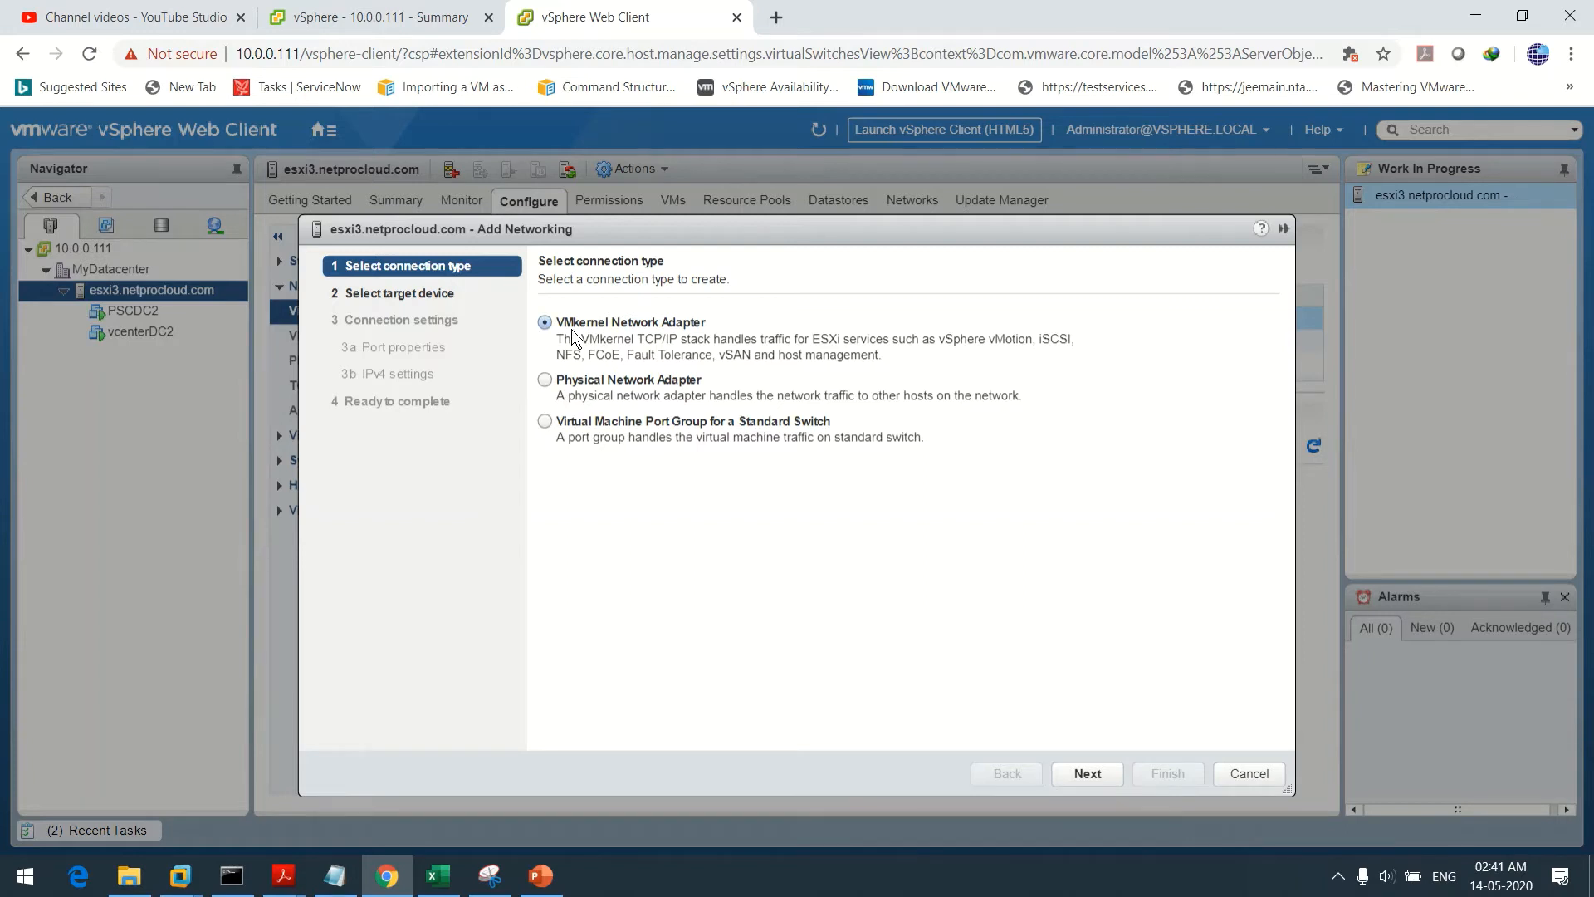
Add a VMkernel adapter on vSwitch0 labelled vmotion with the vMotion service enabled
{"action": "left_click", "coordinate": [1091, 777]}
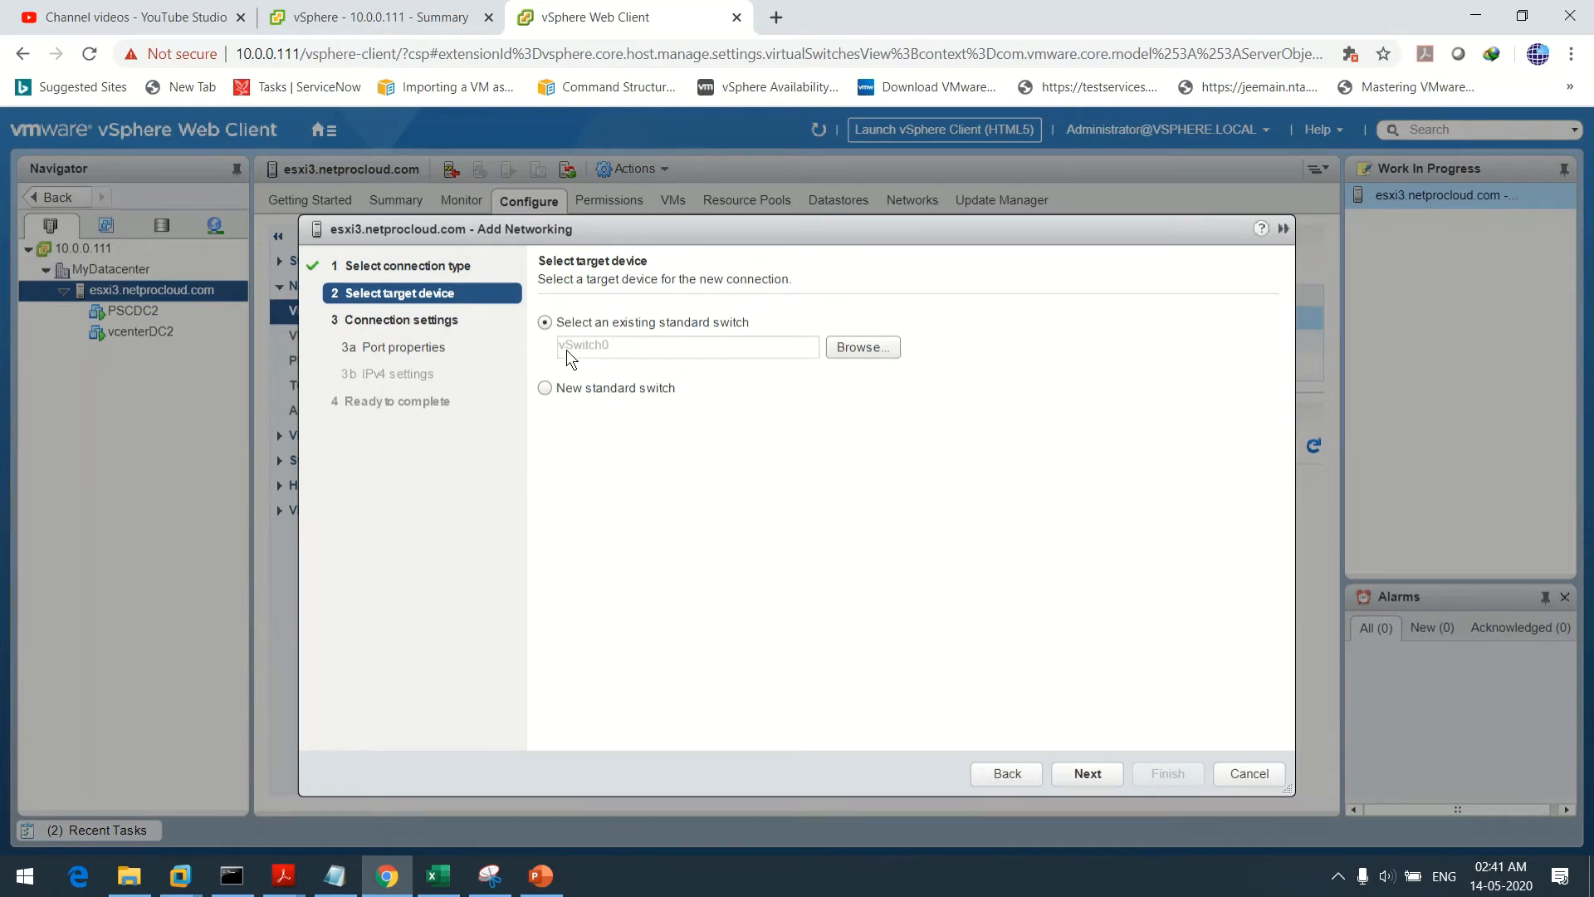
{"action": "left_click", "coordinate": [1088, 776]}
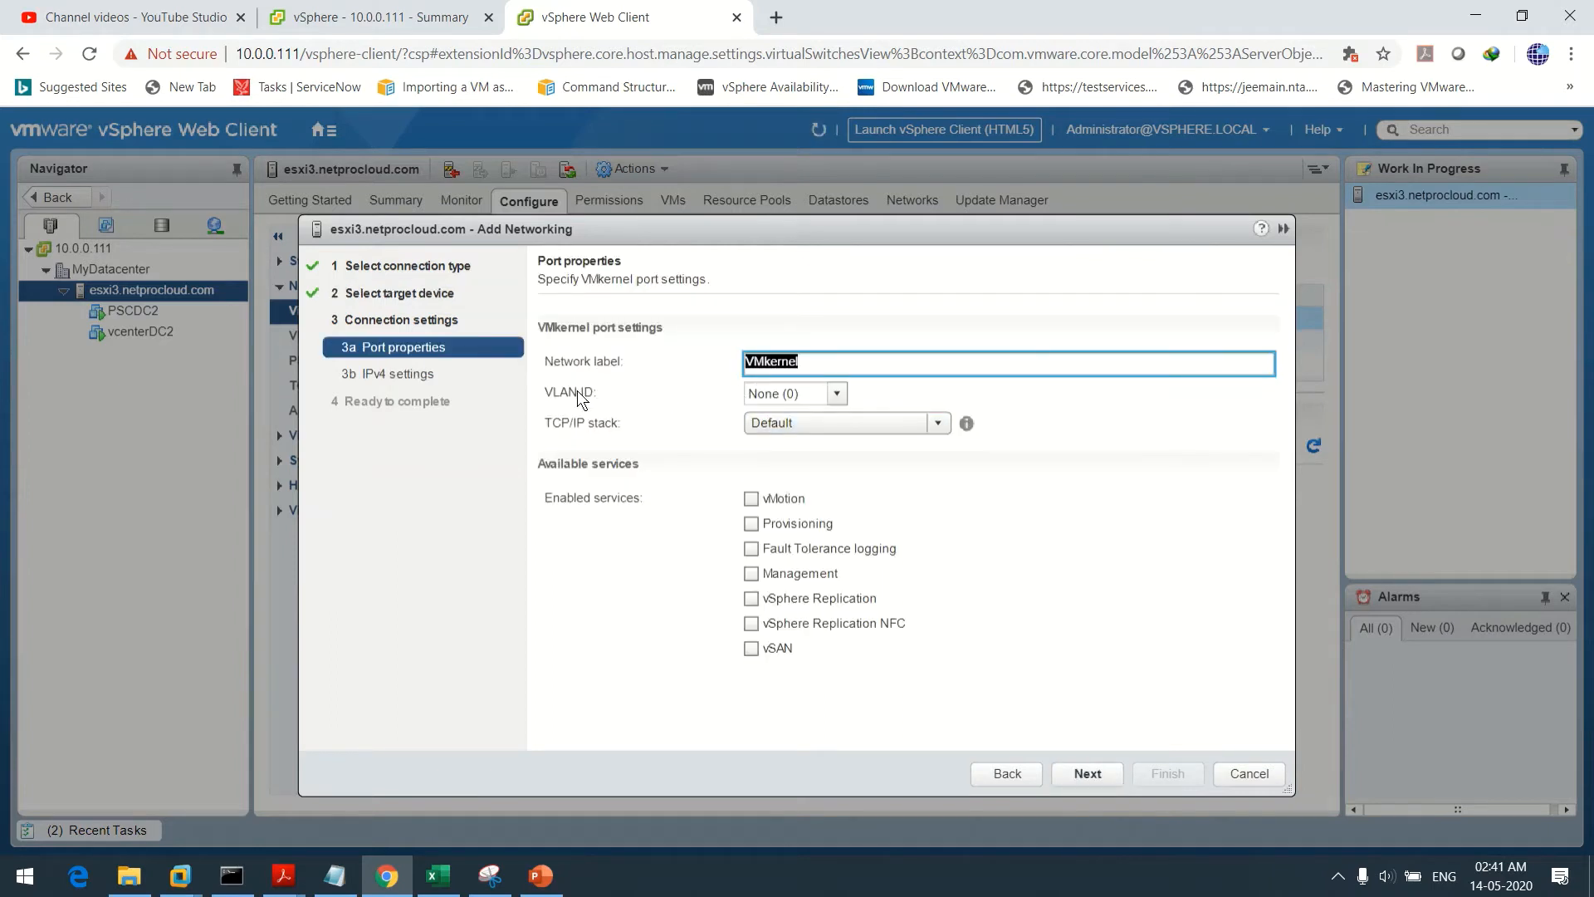
{"action": "left_click", "coordinate": [876, 366]}
{"action": "key", "text": "BackSpace"}
{"action": "key", "text": "BackSpace"}
{"action": "key", "text": "BackSpace"}
{"action": "key", "text": "BackSpace"}
{"action": "key", "text": "BackSpace"}
{"action": "key", "text": "BackSpace"}
{"action": "key", "text": "BackSpace"}
{"action": "type", "text": "vmotio"}
{"action": "left_click", "coordinate": [752, 498]}
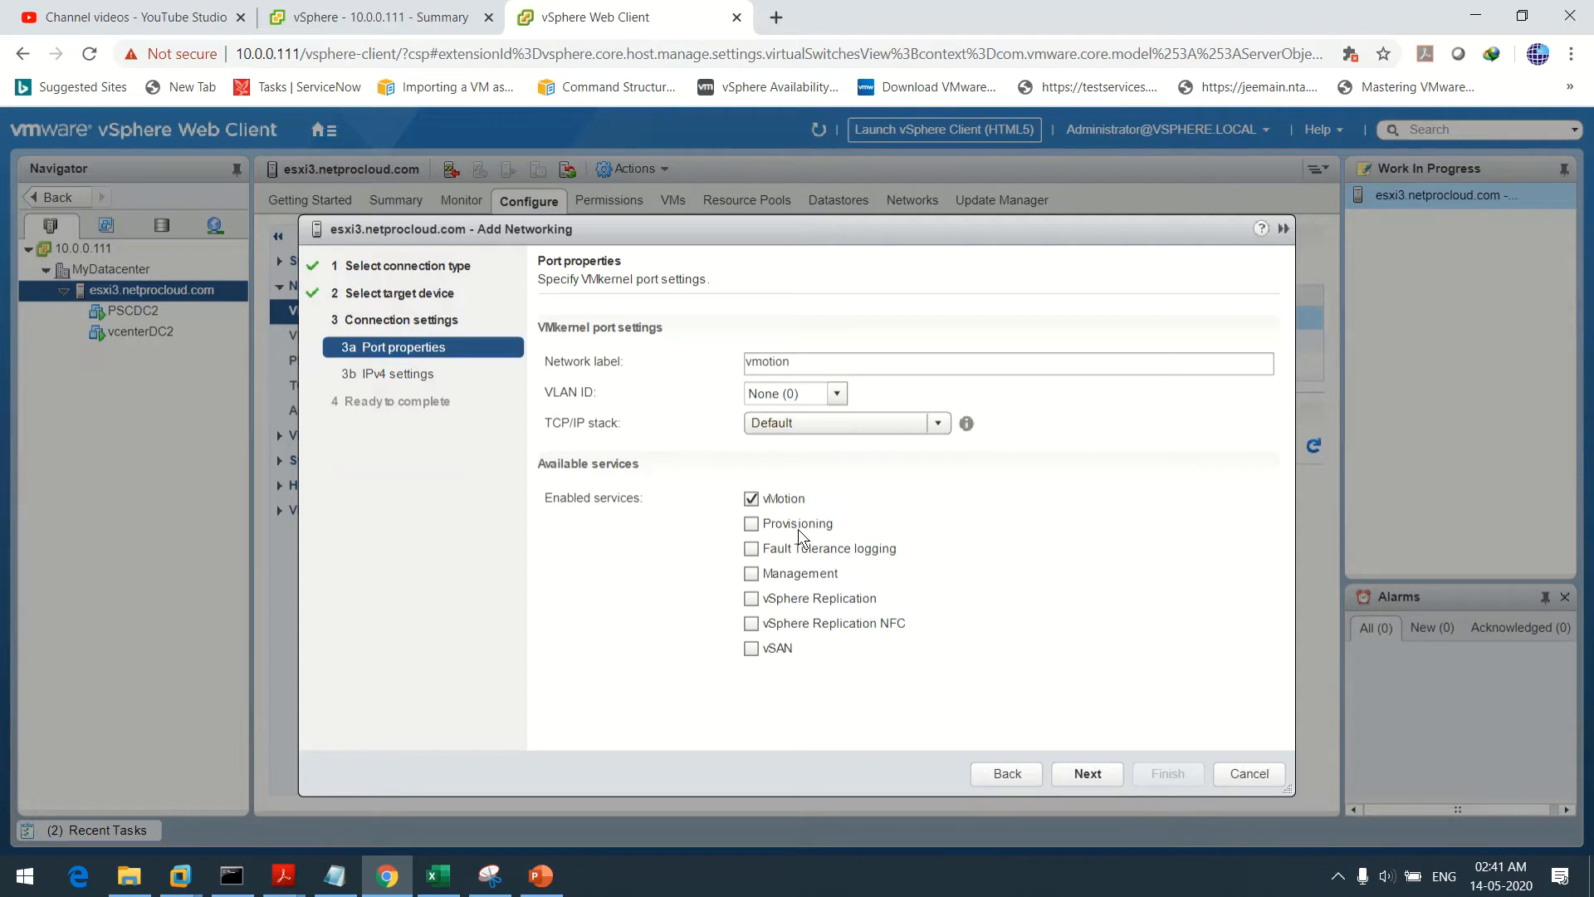
Choose static IPv4 settings and bring up the lab notes with the IP plan
{"action": "left_click", "coordinate": [1088, 772]}
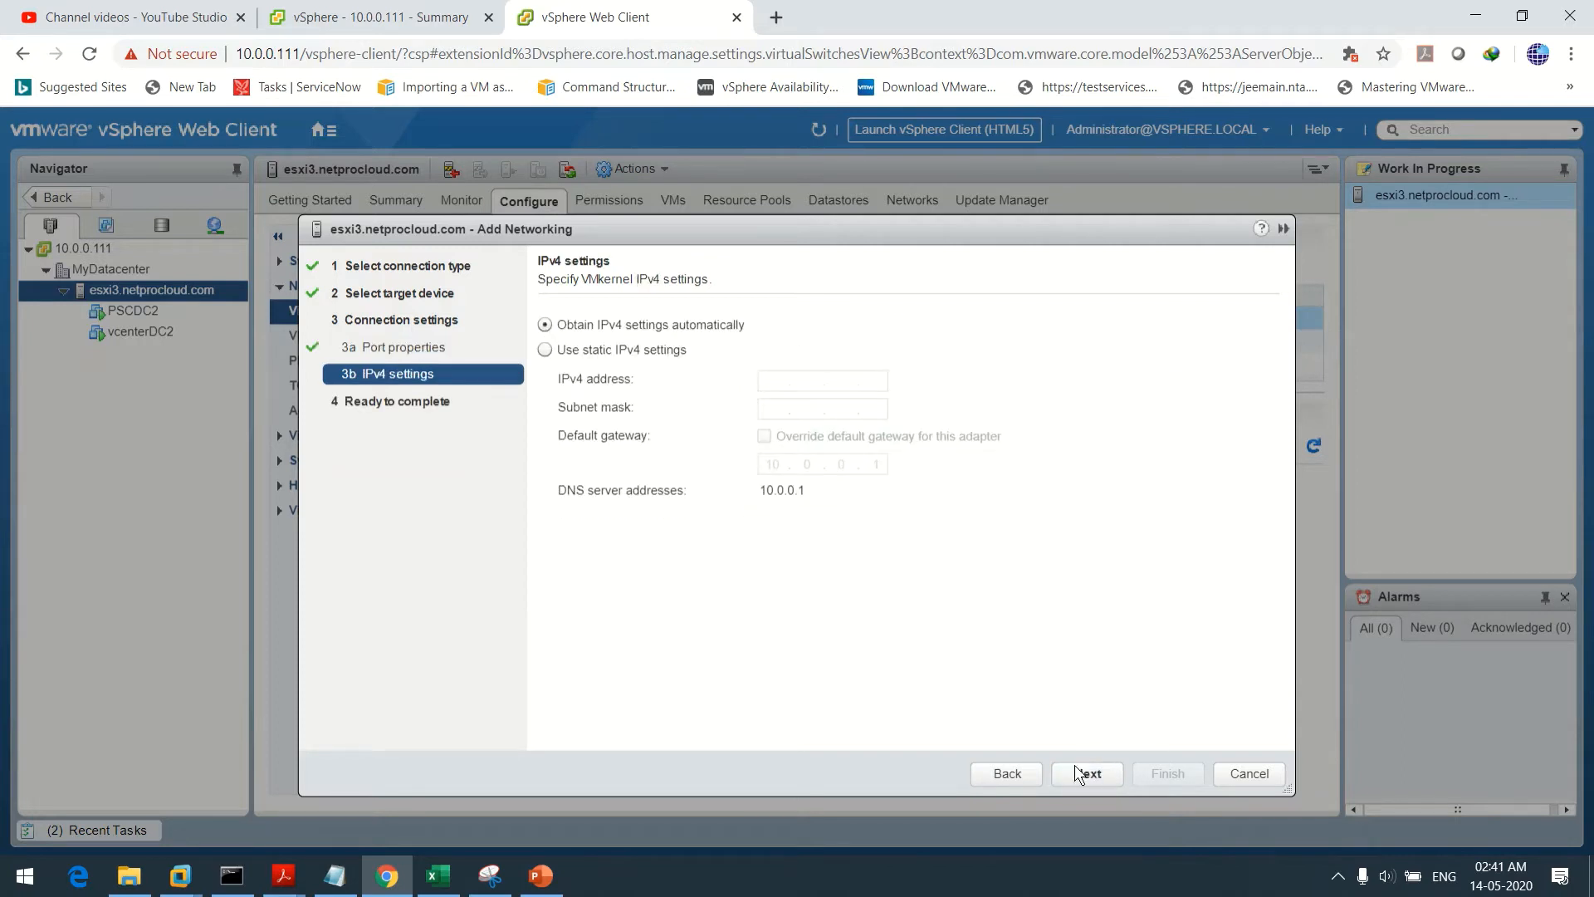
{"action": "left_click", "coordinate": [620, 350]}
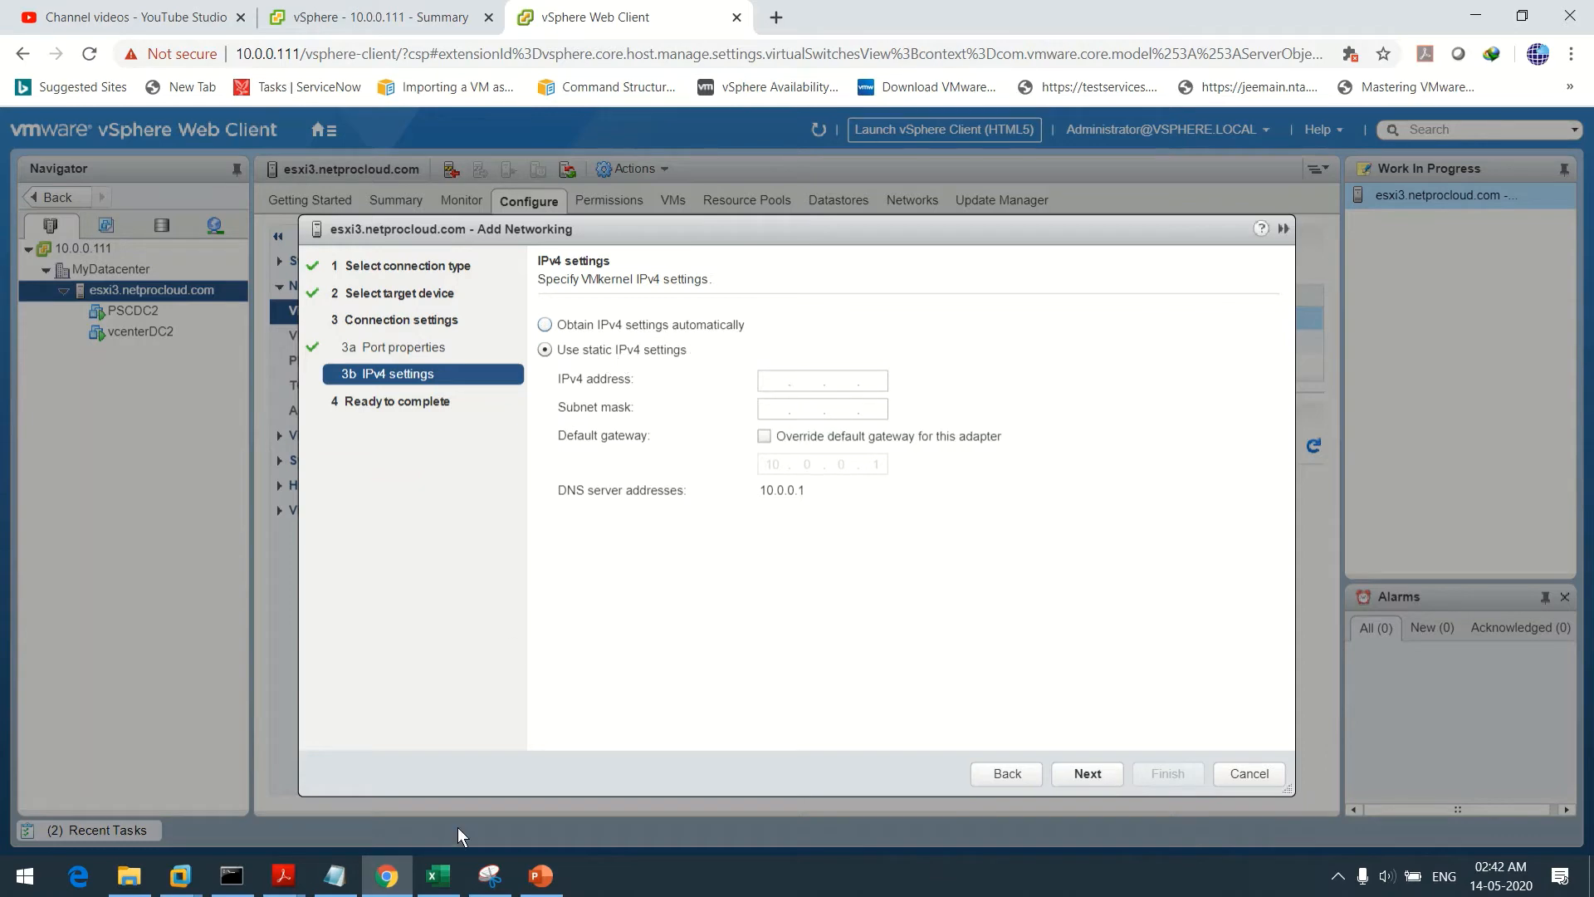
{"action": "left_click", "coordinate": [334, 875]}
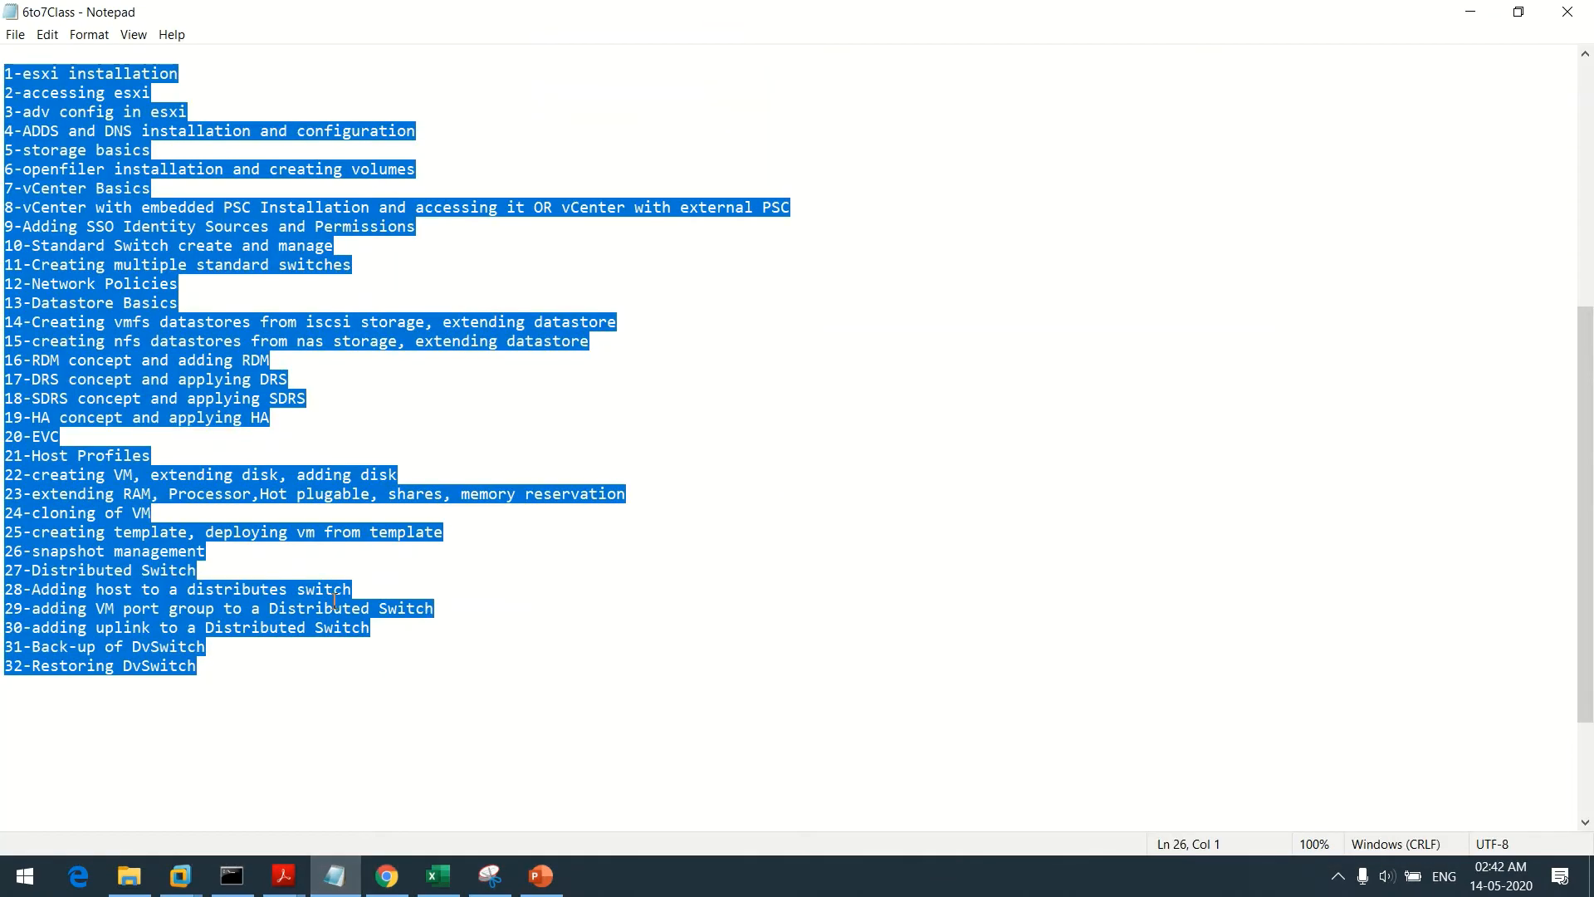
Insert blank lines above the numbered course list, then minimise Notepad
{"action": "scroll", "coordinate": [335, 599], "scroll_direction": "up", "scroll_amount": 8}
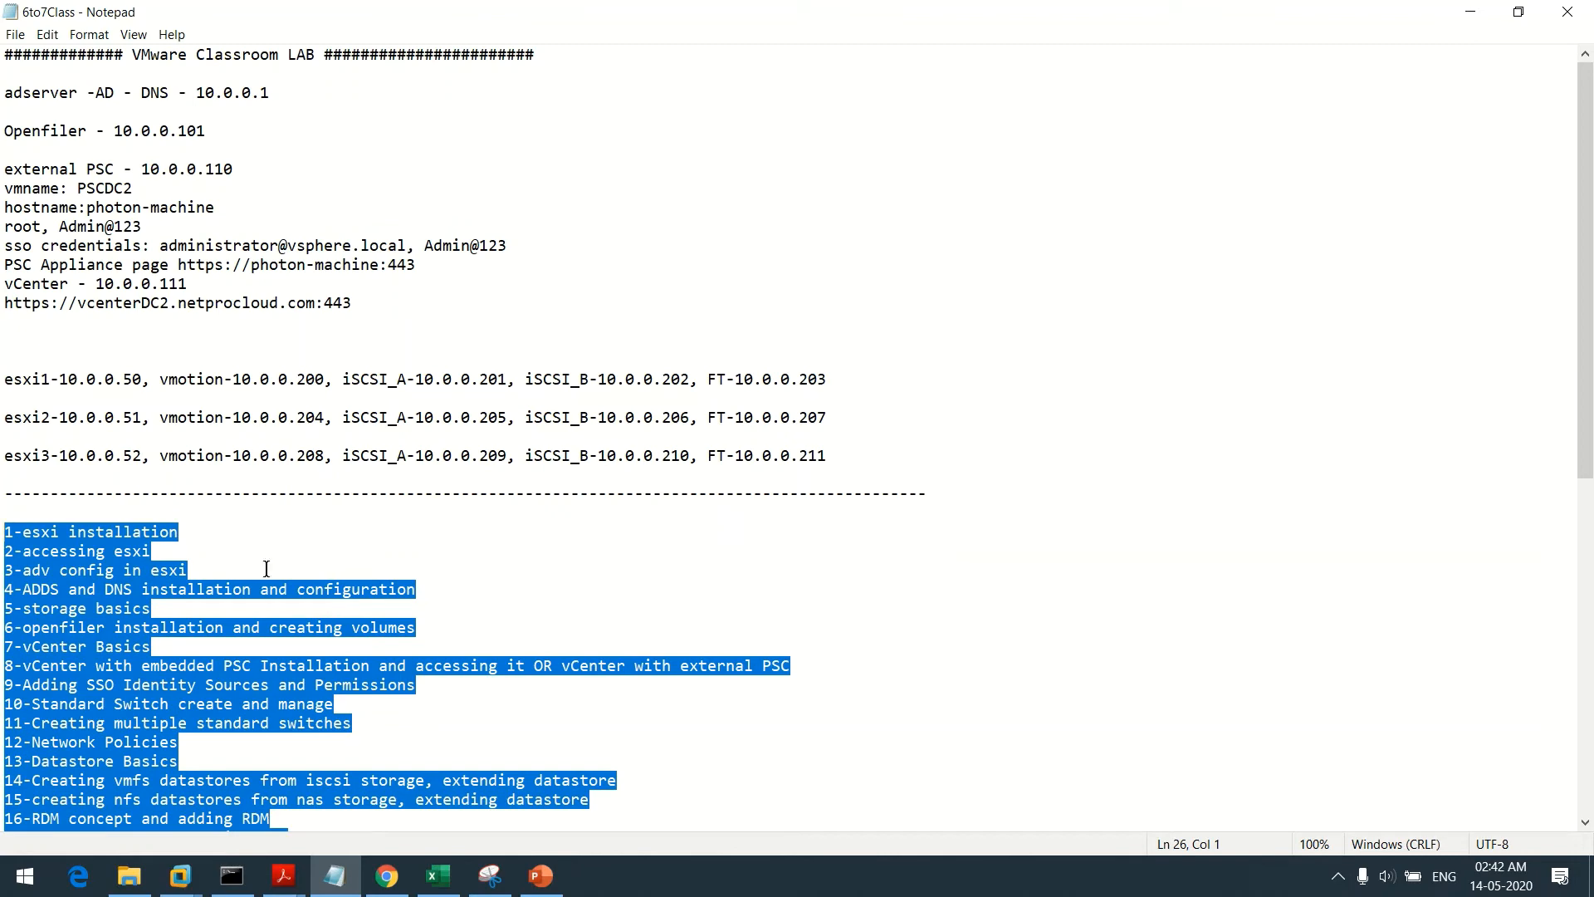
{"action": "left_click", "coordinate": [412, 528]}
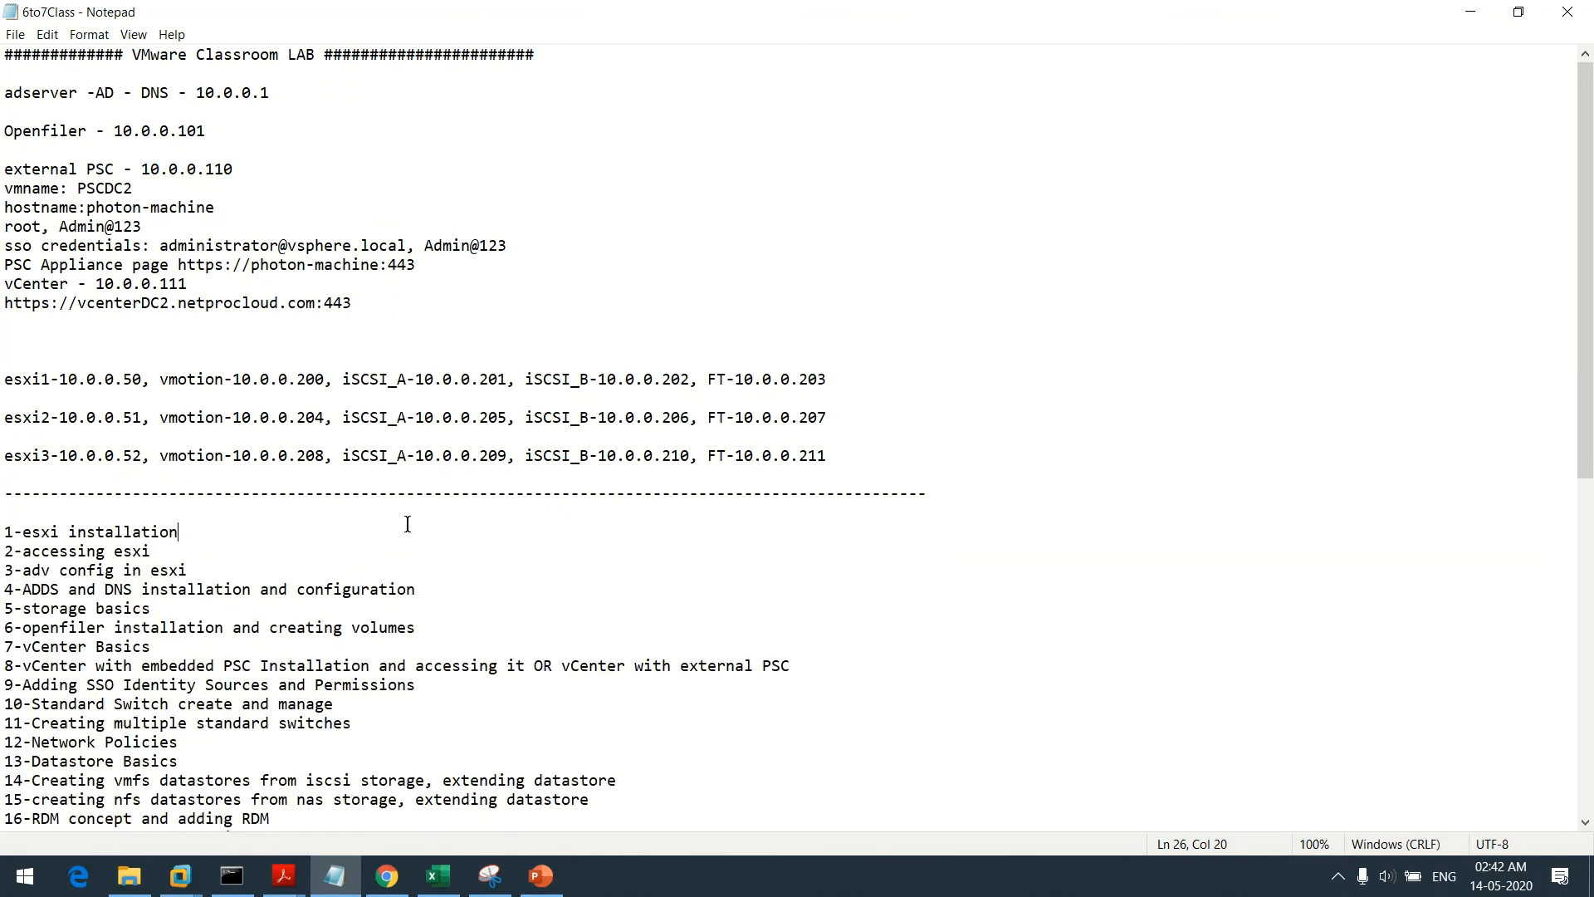
{"action": "left_click", "coordinate": [5, 513]}
{"action": "key", "text": "Return"}
{"action": "key", "text": "Return"}
{"action": "key", "text": "Return"}
{"action": "key", "text": "Return"}
{"action": "key", "text": "Return"}
{"action": "key", "text": "Return"}
{"action": "key", "text": "Return"}
{"action": "key", "text": "Return"}
{"action": "key", "text": "Return"}
{"action": "key", "text": "Return"}
{"action": "key", "text": "Return"}
{"action": "key", "text": "Return"}
{"action": "key", "text": "Return"}
{"action": "key", "text": "Return"}
{"action": "key", "text": "Return"}
{"action": "key", "text": "Return"}
{"action": "key", "text": "Return"}
{"action": "key", "text": "Return"}
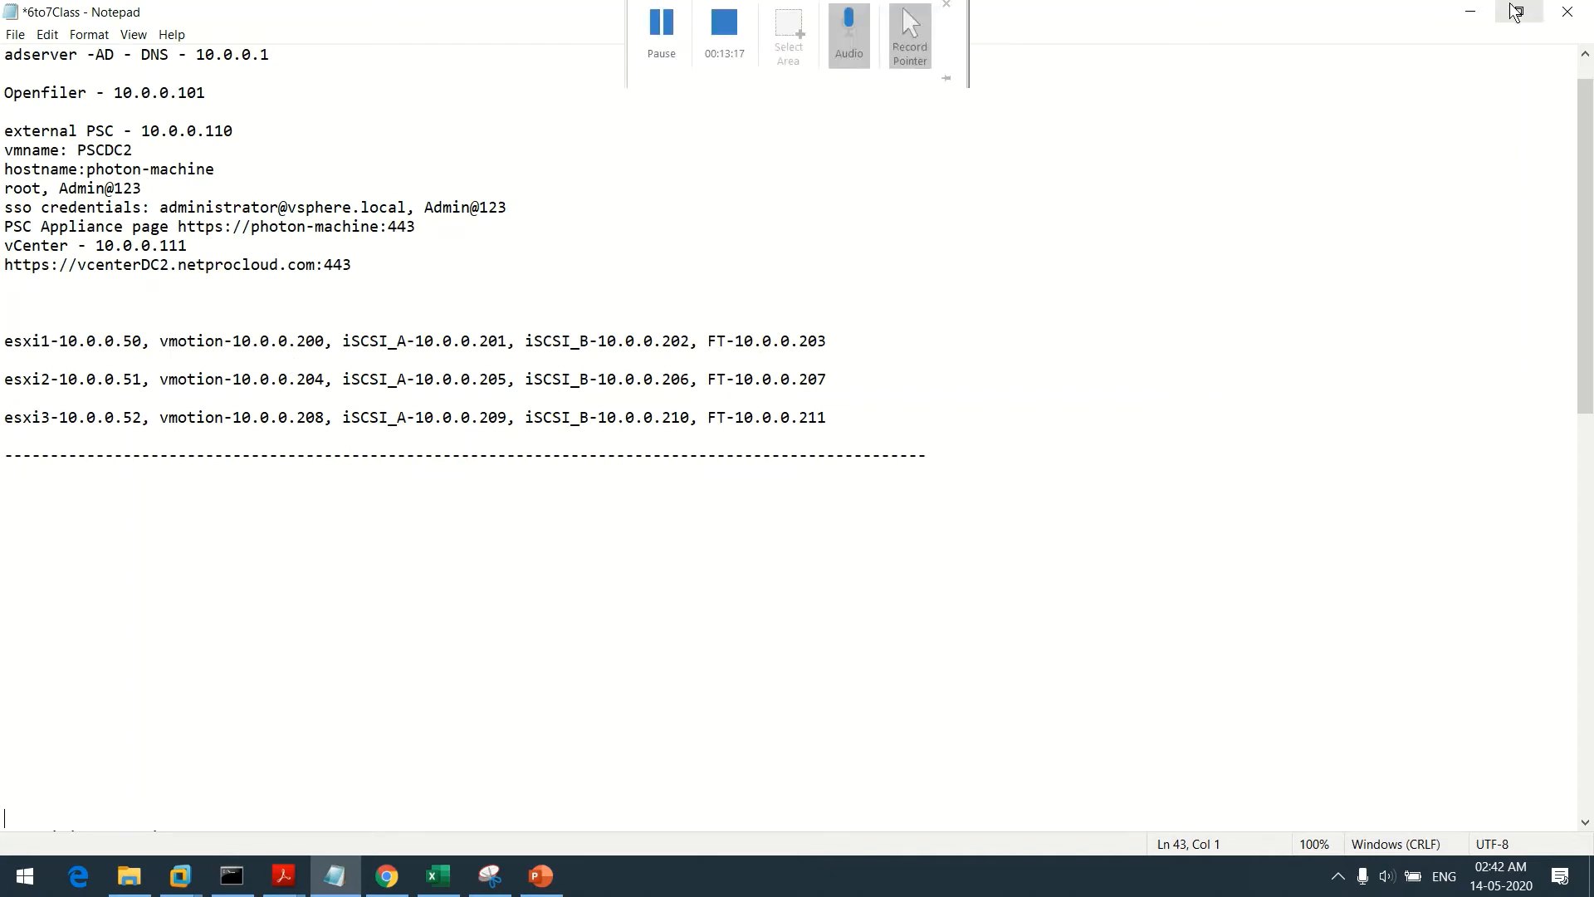
{"action": "left_click", "coordinate": [1470, 13]}
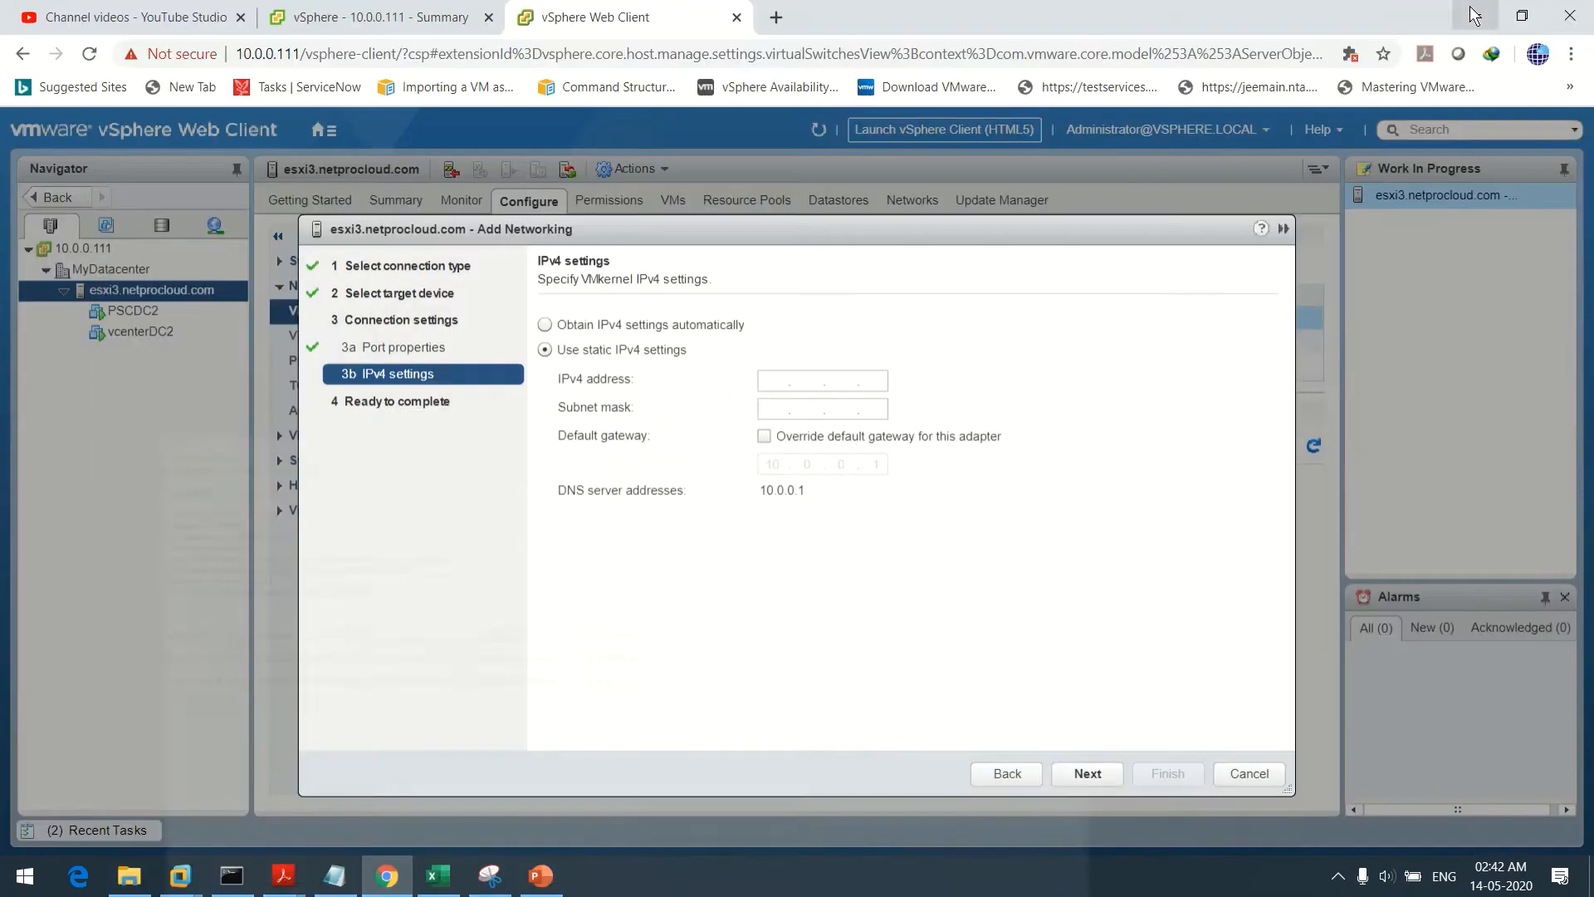
Enter IPv4 address 10.0.0.200 with subnet mask 255.255.255.0
{"action": "left_click", "coordinate": [773, 379]}
{"action": "type", "text": "10.0.0.200"}
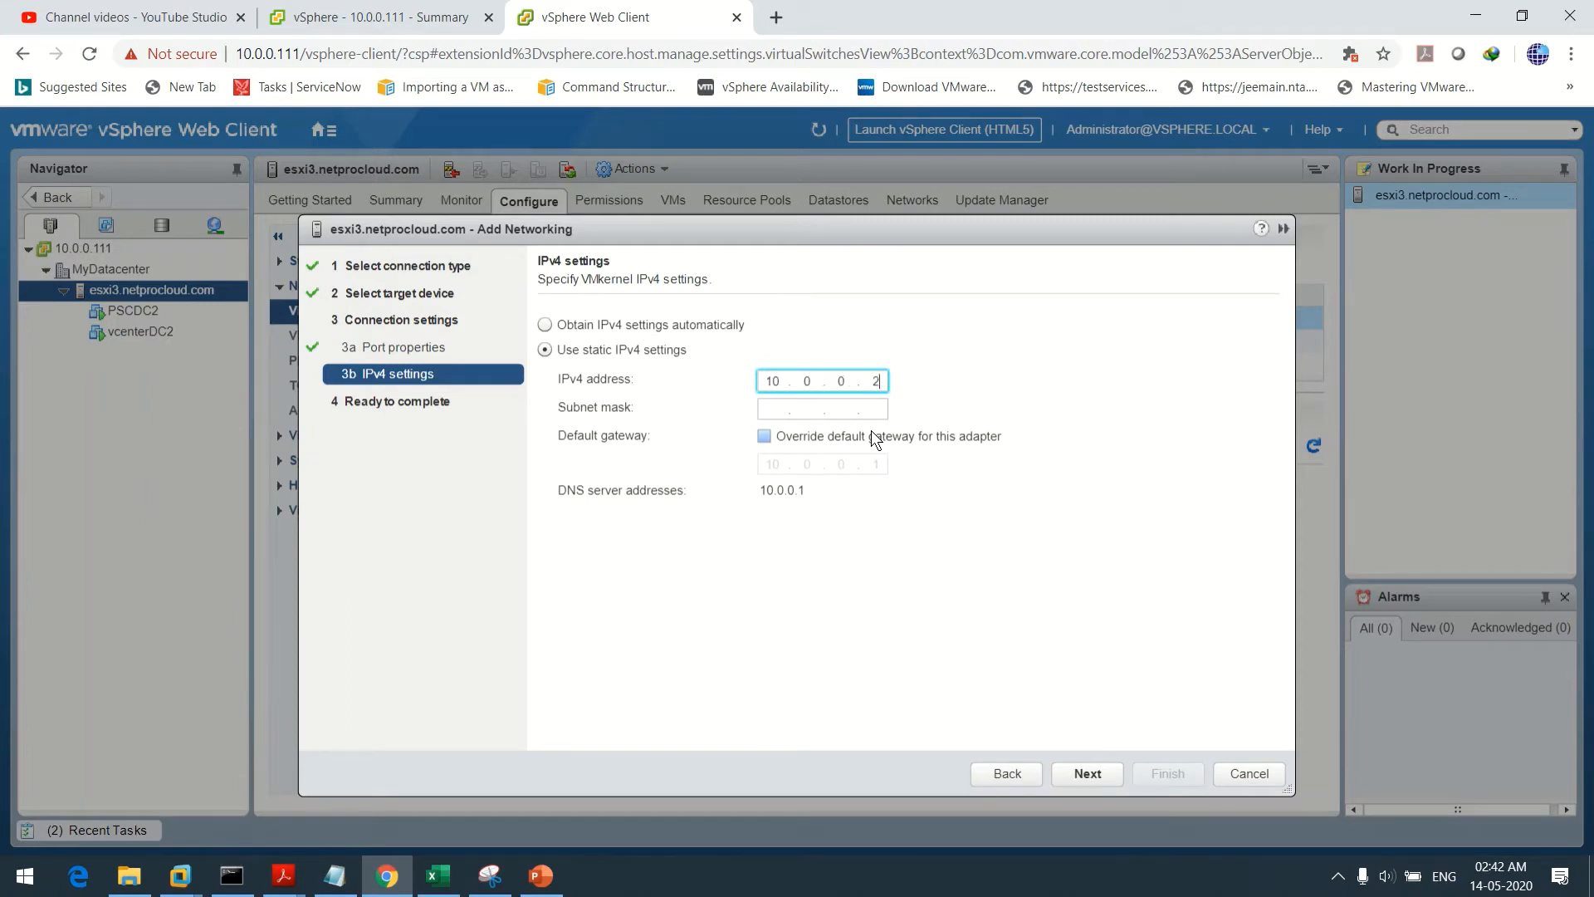
{"action": "left_click", "coordinate": [773, 415]}
{"action": "type", "text": "255 . "}
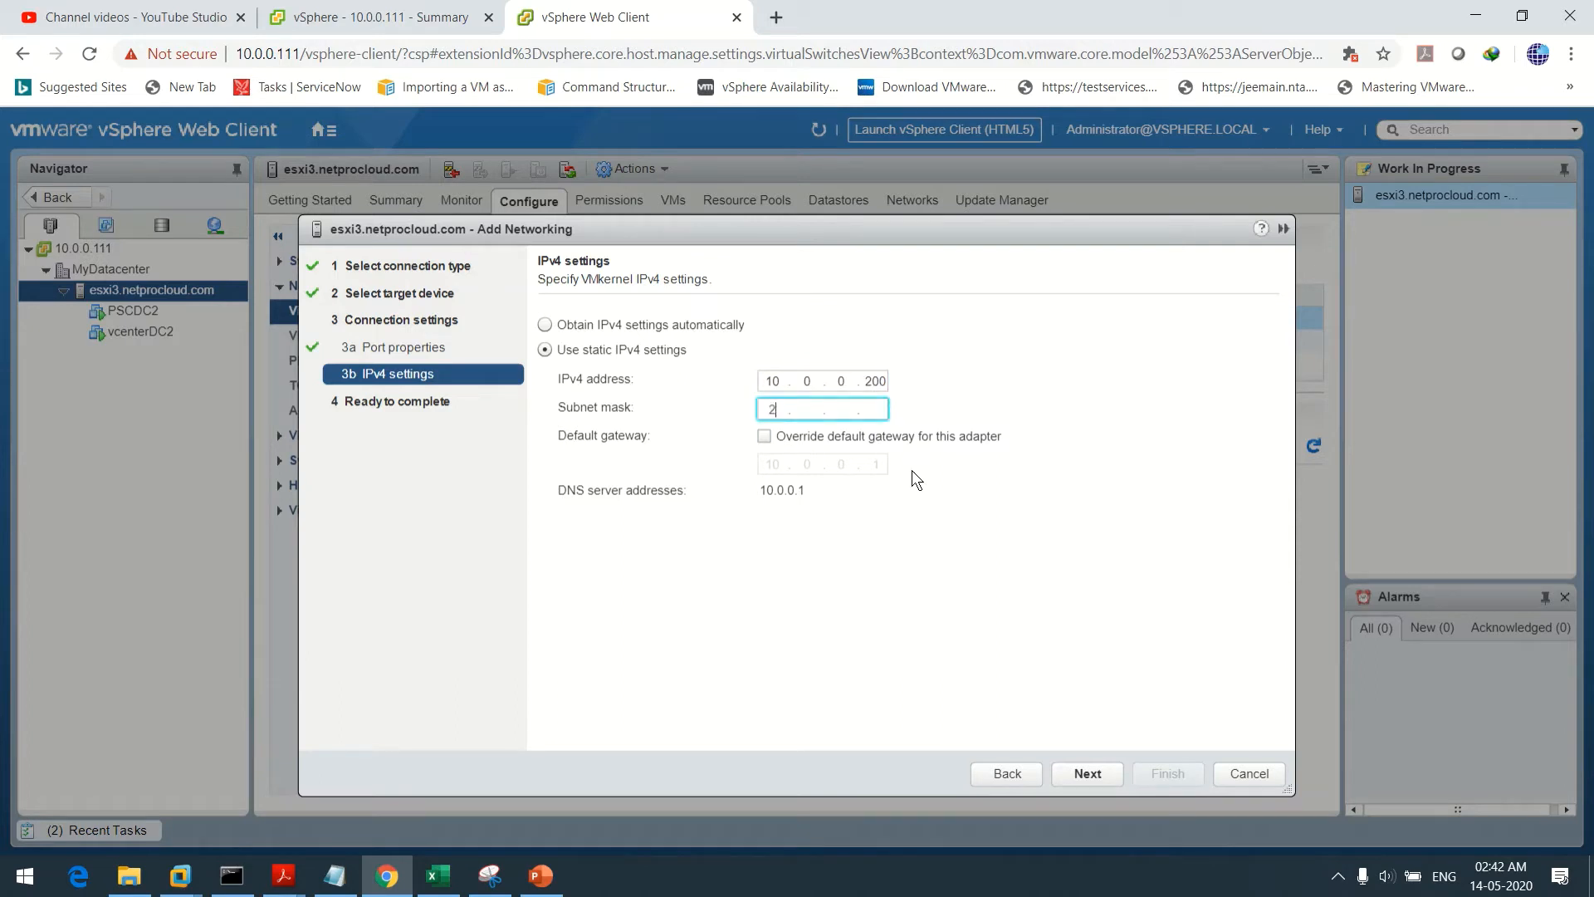
{"action": "type", "text": "255 . 2"}
{"action": "type", "text": "0"}
Finish the wizard and open the new vmotion port group's settings
{"action": "left_click", "coordinate": [1089, 772]}
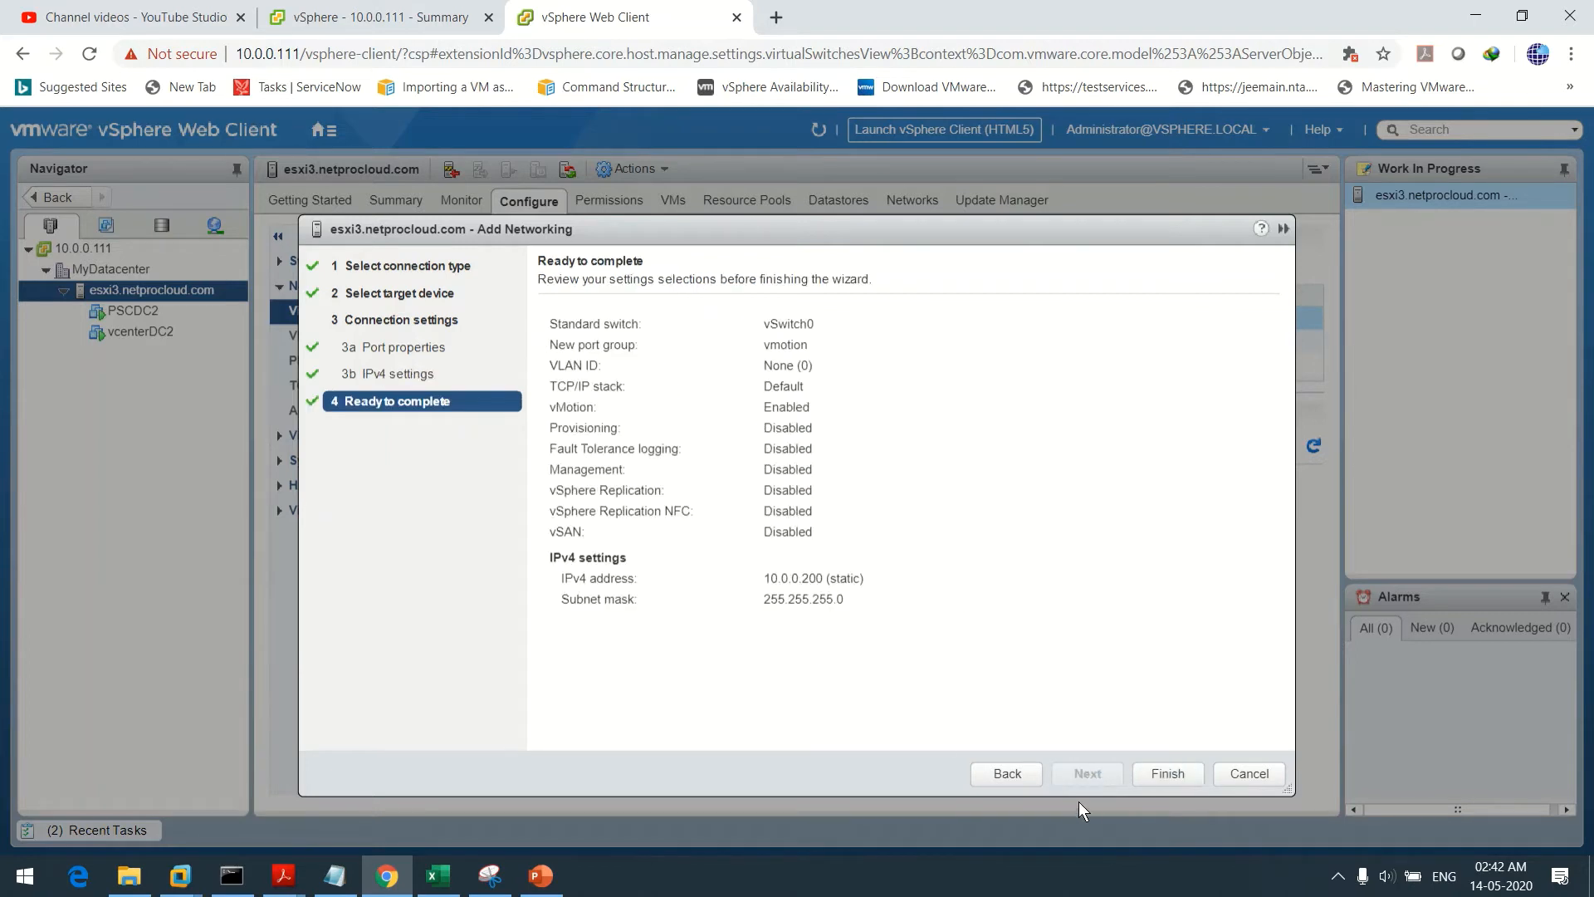
{"action": "left_click", "coordinate": [1170, 775]}
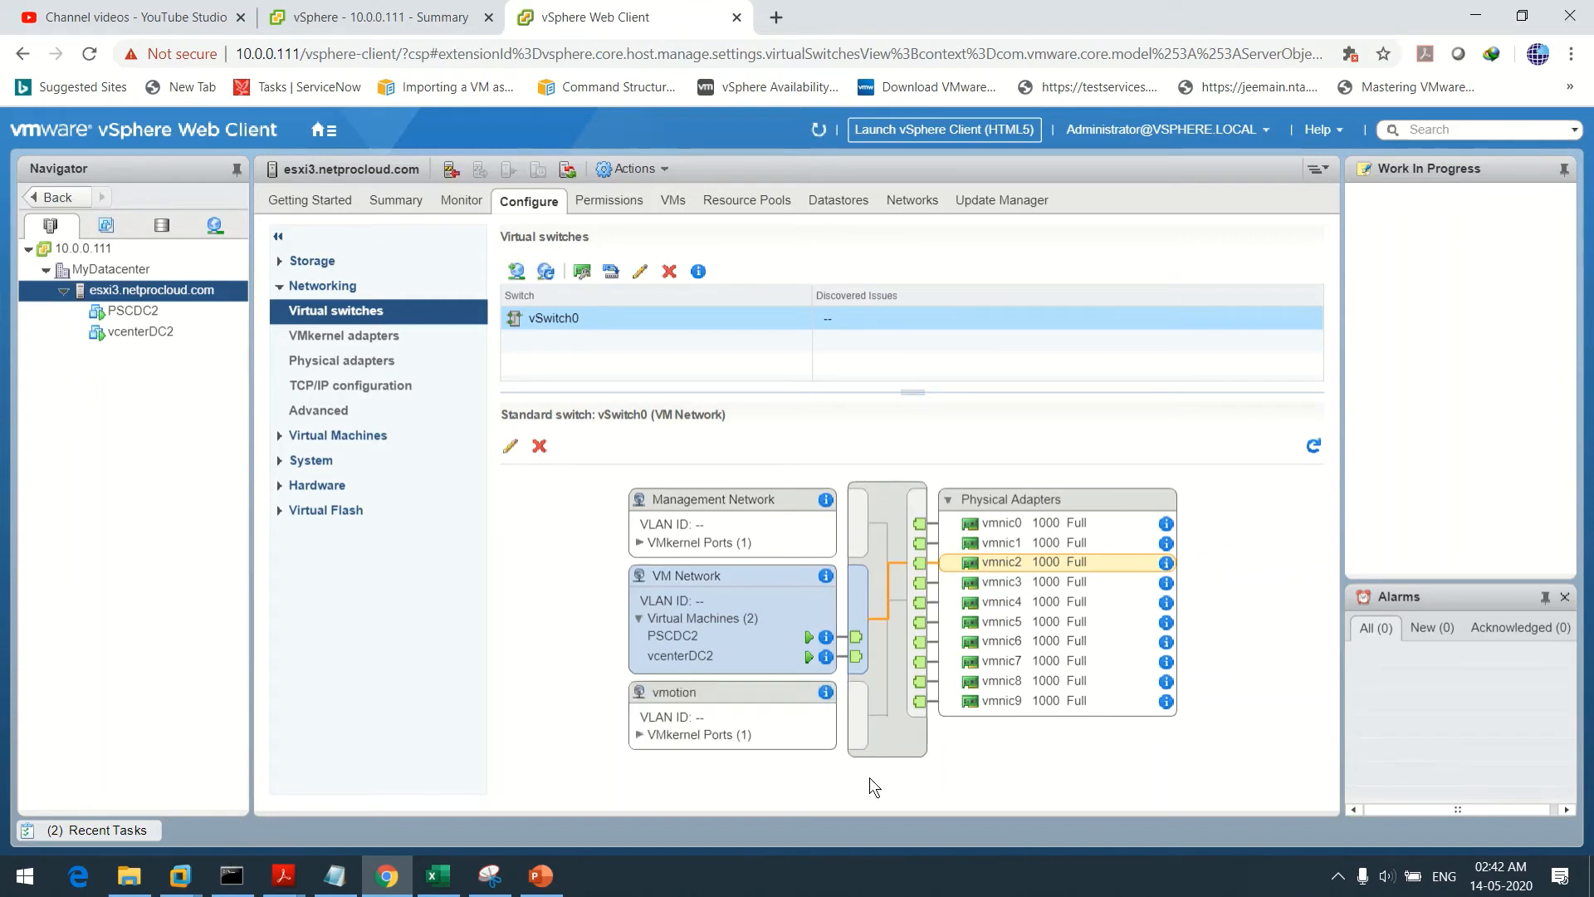
{"action": "left_click", "coordinate": [679, 699]}
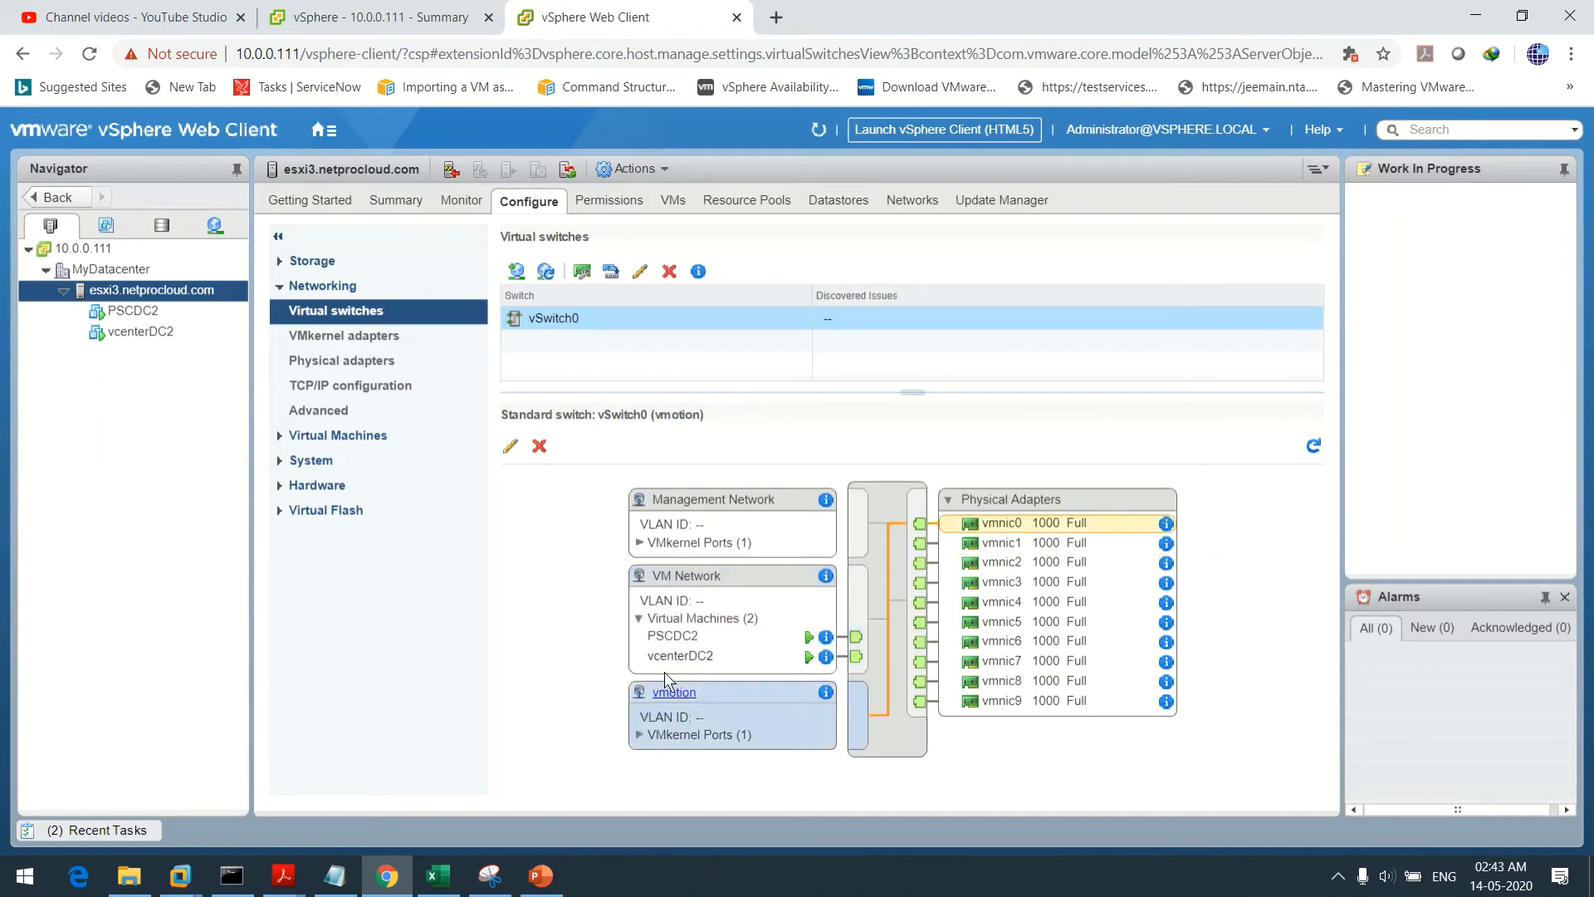
{"action": "left_click", "coordinate": [509, 448]}
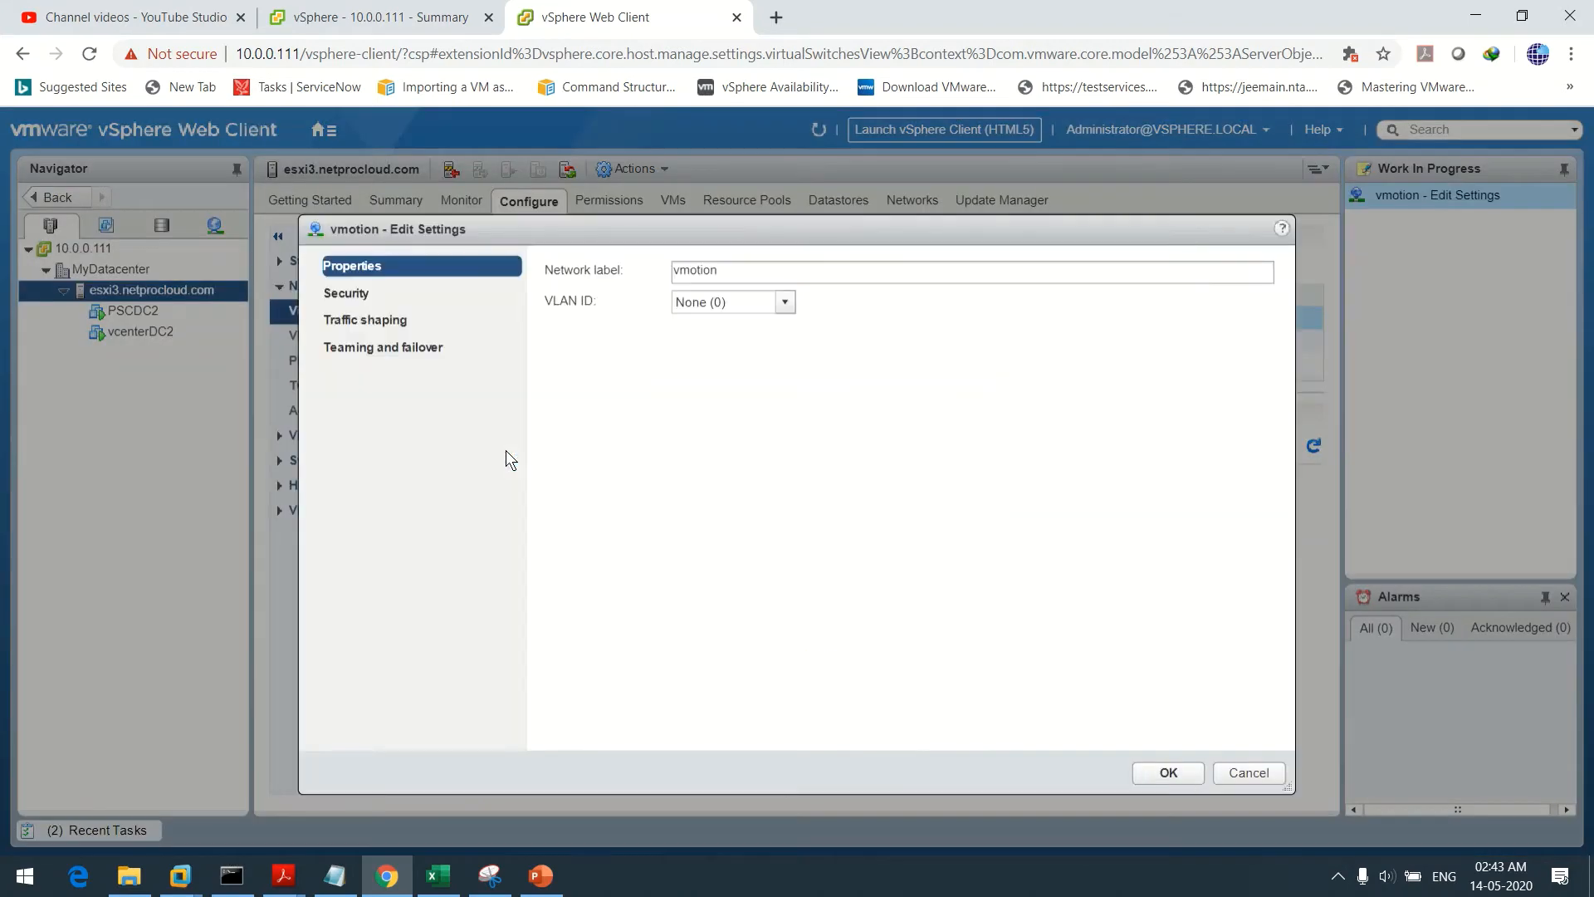
Override vmotion's failover order and move vmnic0 and vmnic1 to unused
{"action": "left_click", "coordinate": [351, 346]}
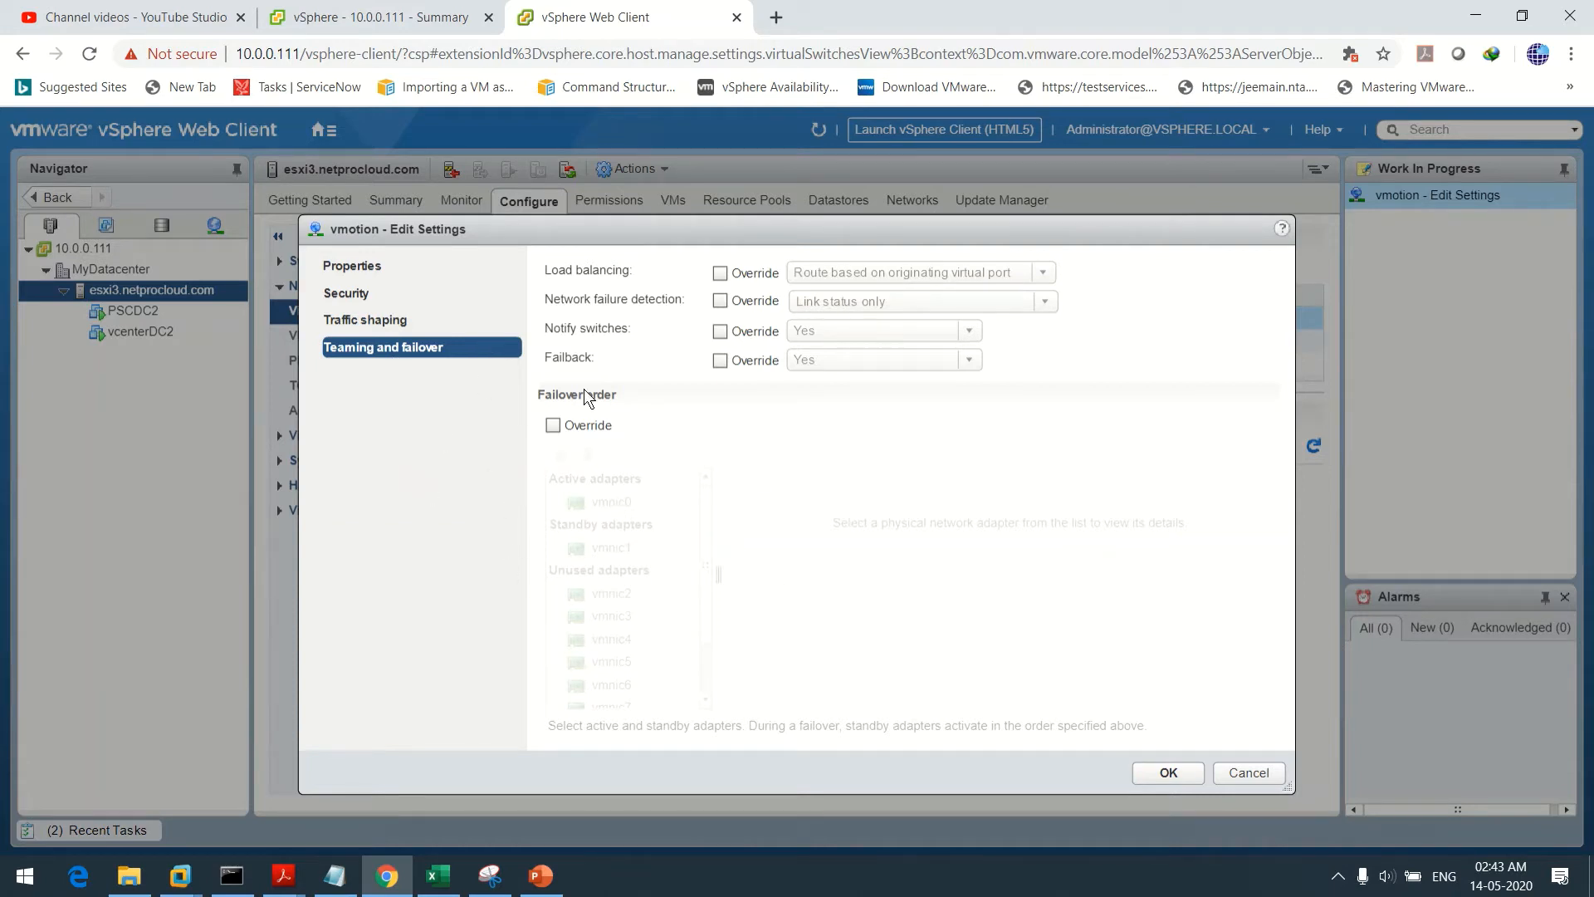
{"action": "left_click", "coordinate": [553, 426]}
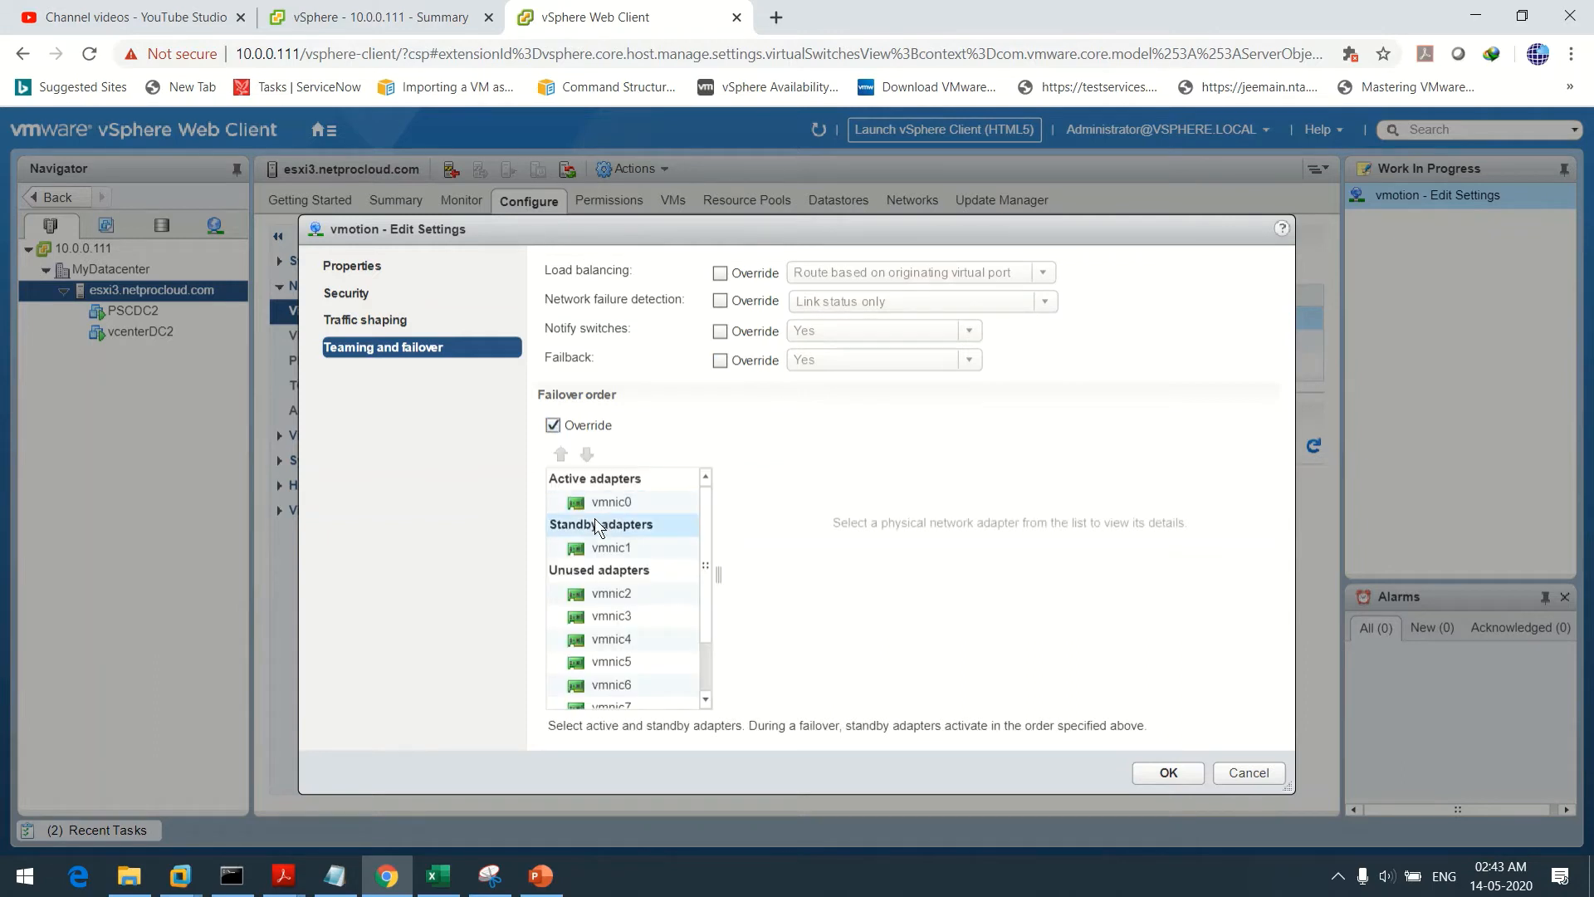
{"action": "left_click", "coordinate": [627, 500]}
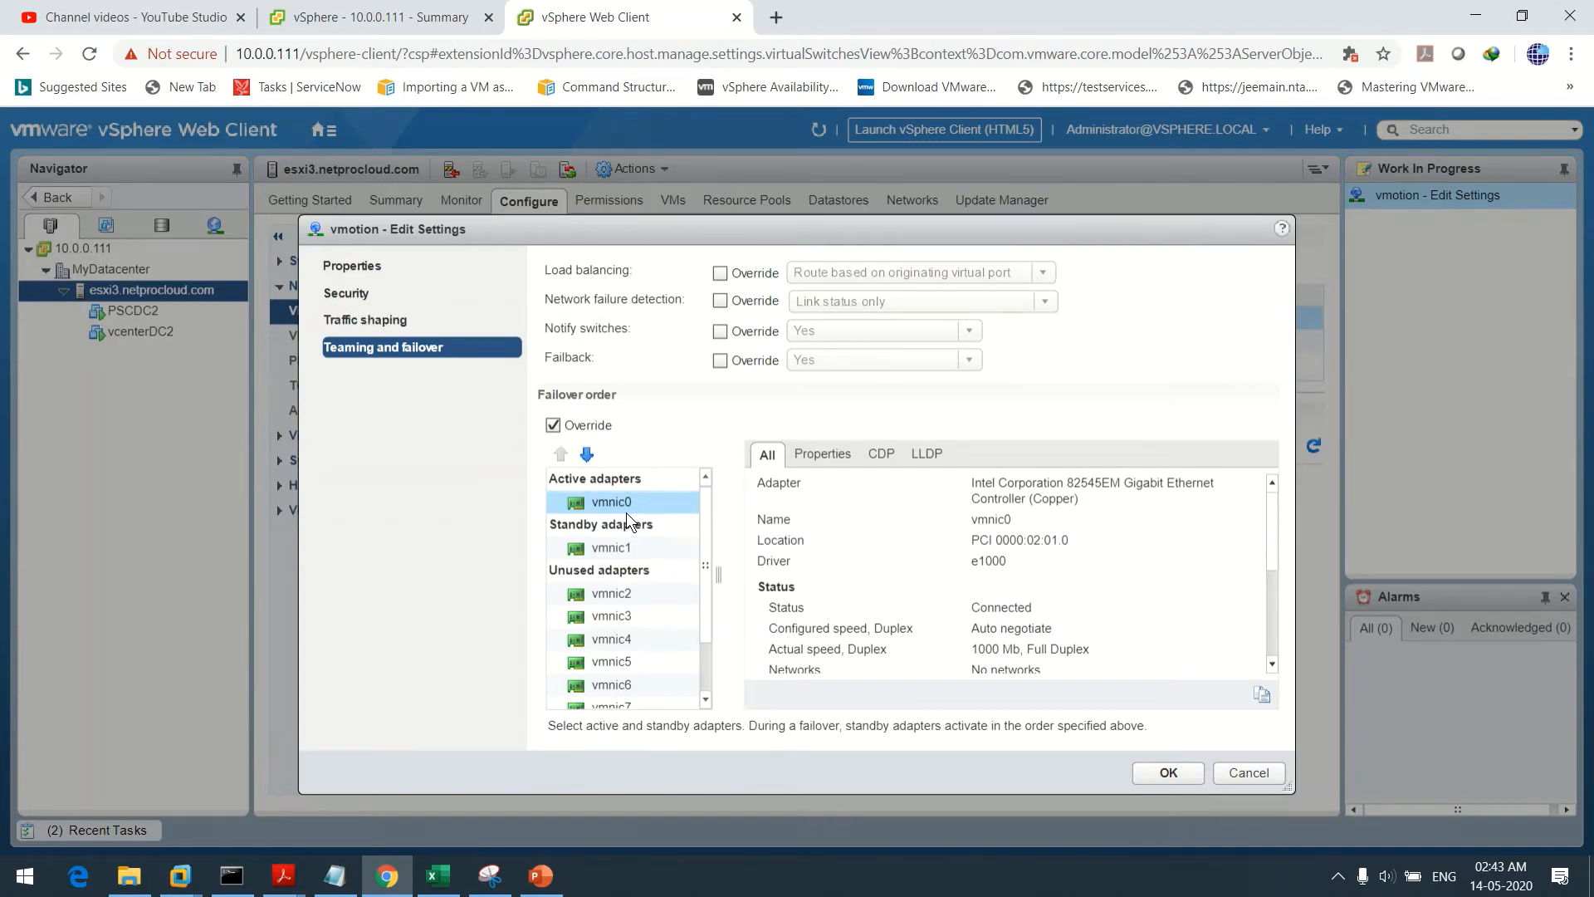
{"action": "left_click", "coordinate": [586, 454]}
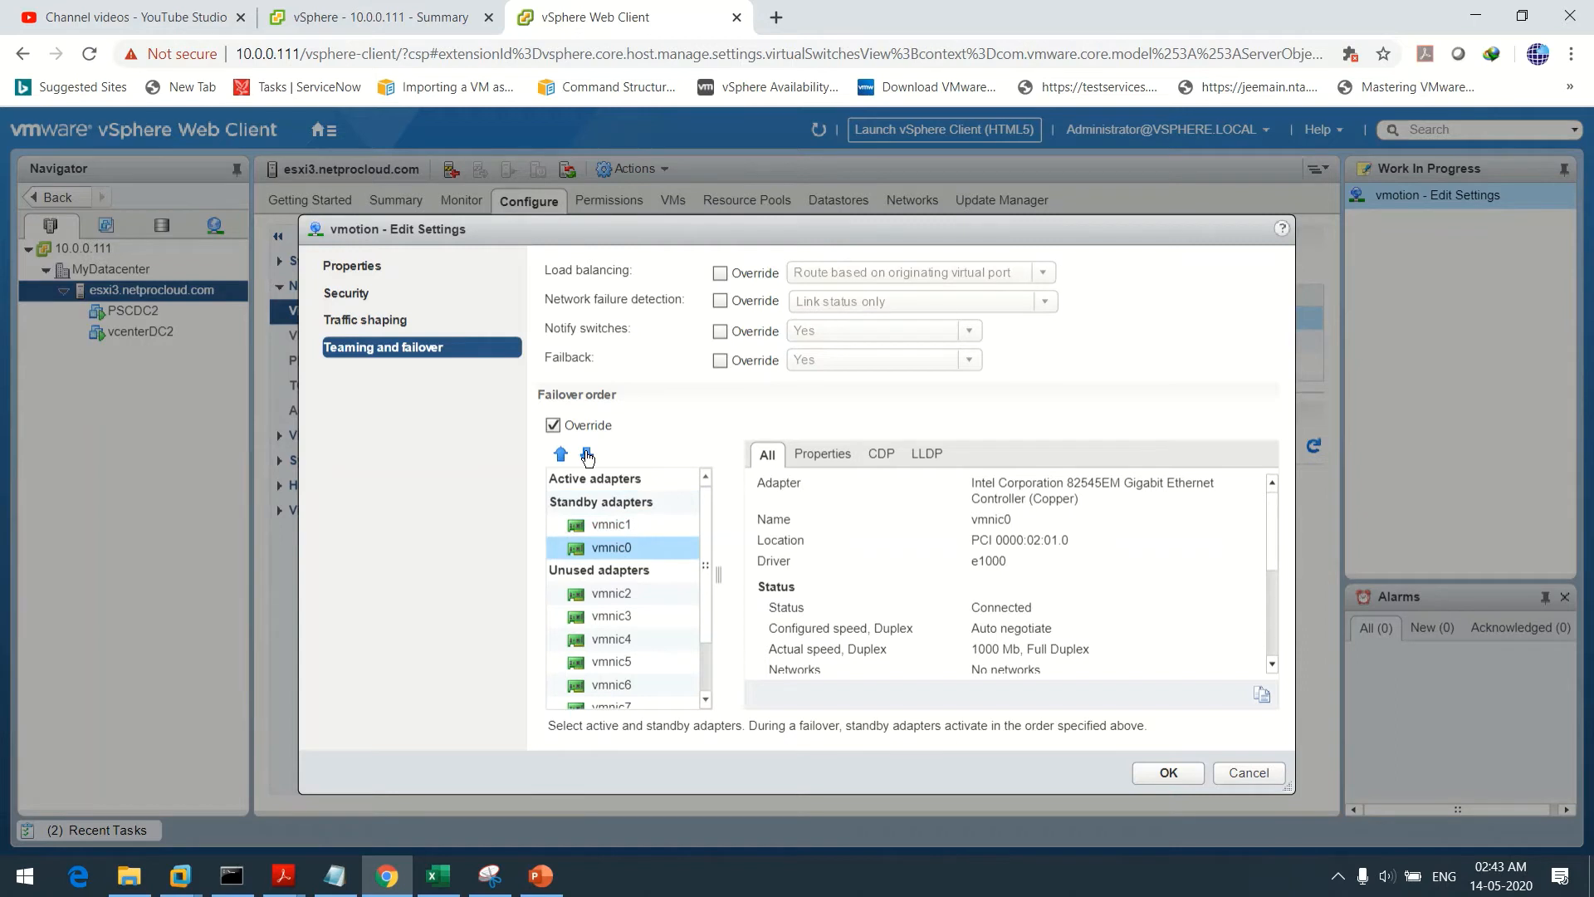
{"action": "left_click", "coordinate": [587, 454]}
{"action": "left_click", "coordinate": [606, 530]}
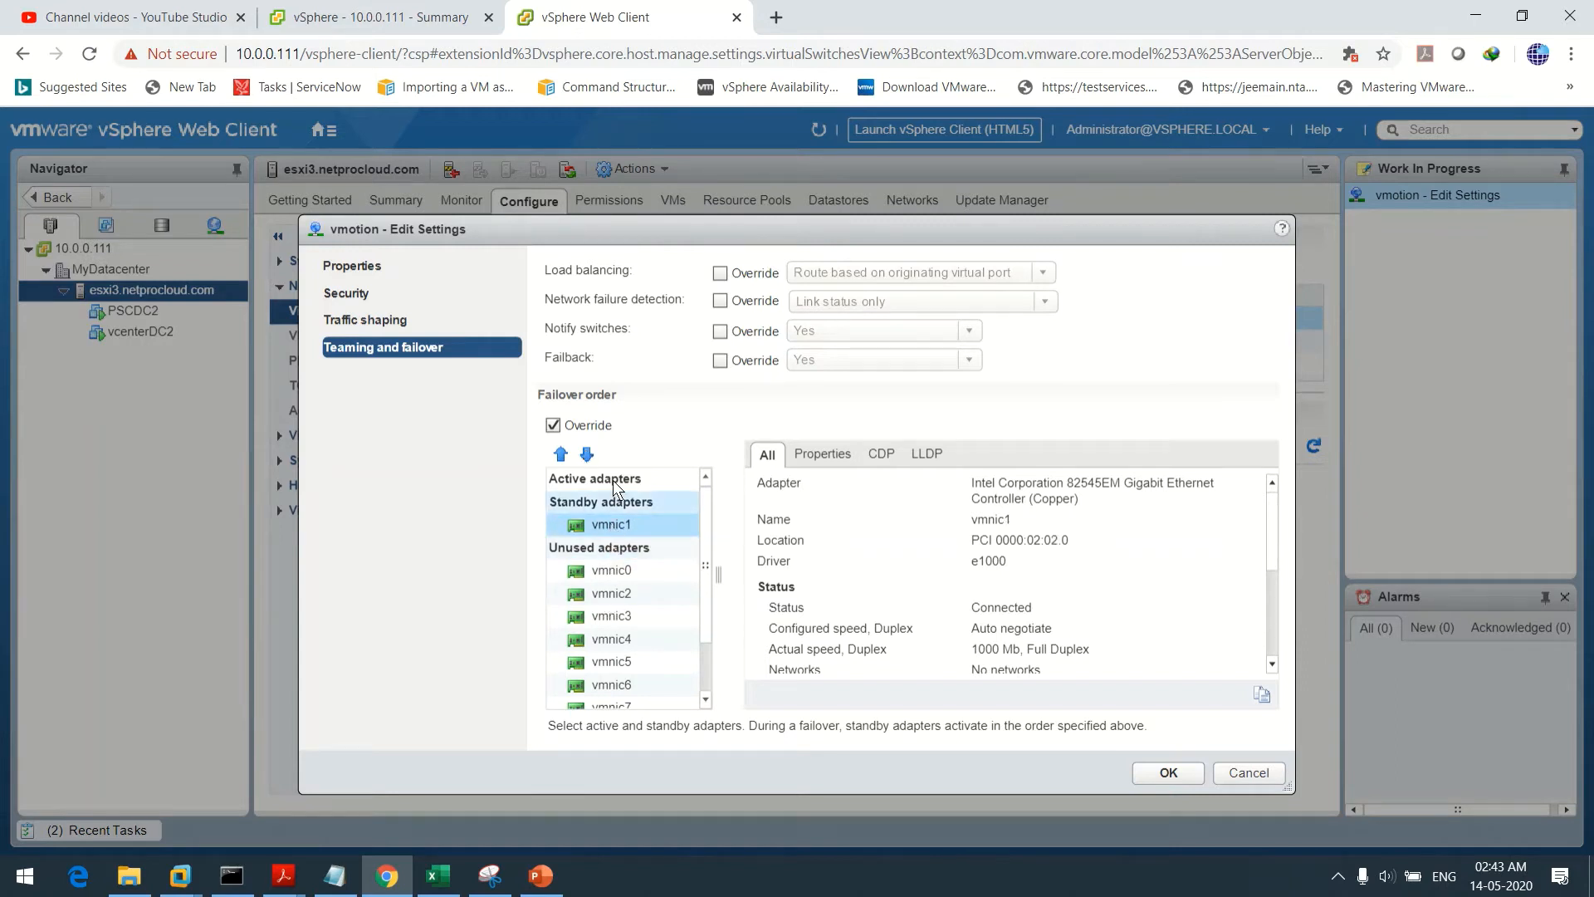
{"action": "left_click", "coordinate": [587, 454]}
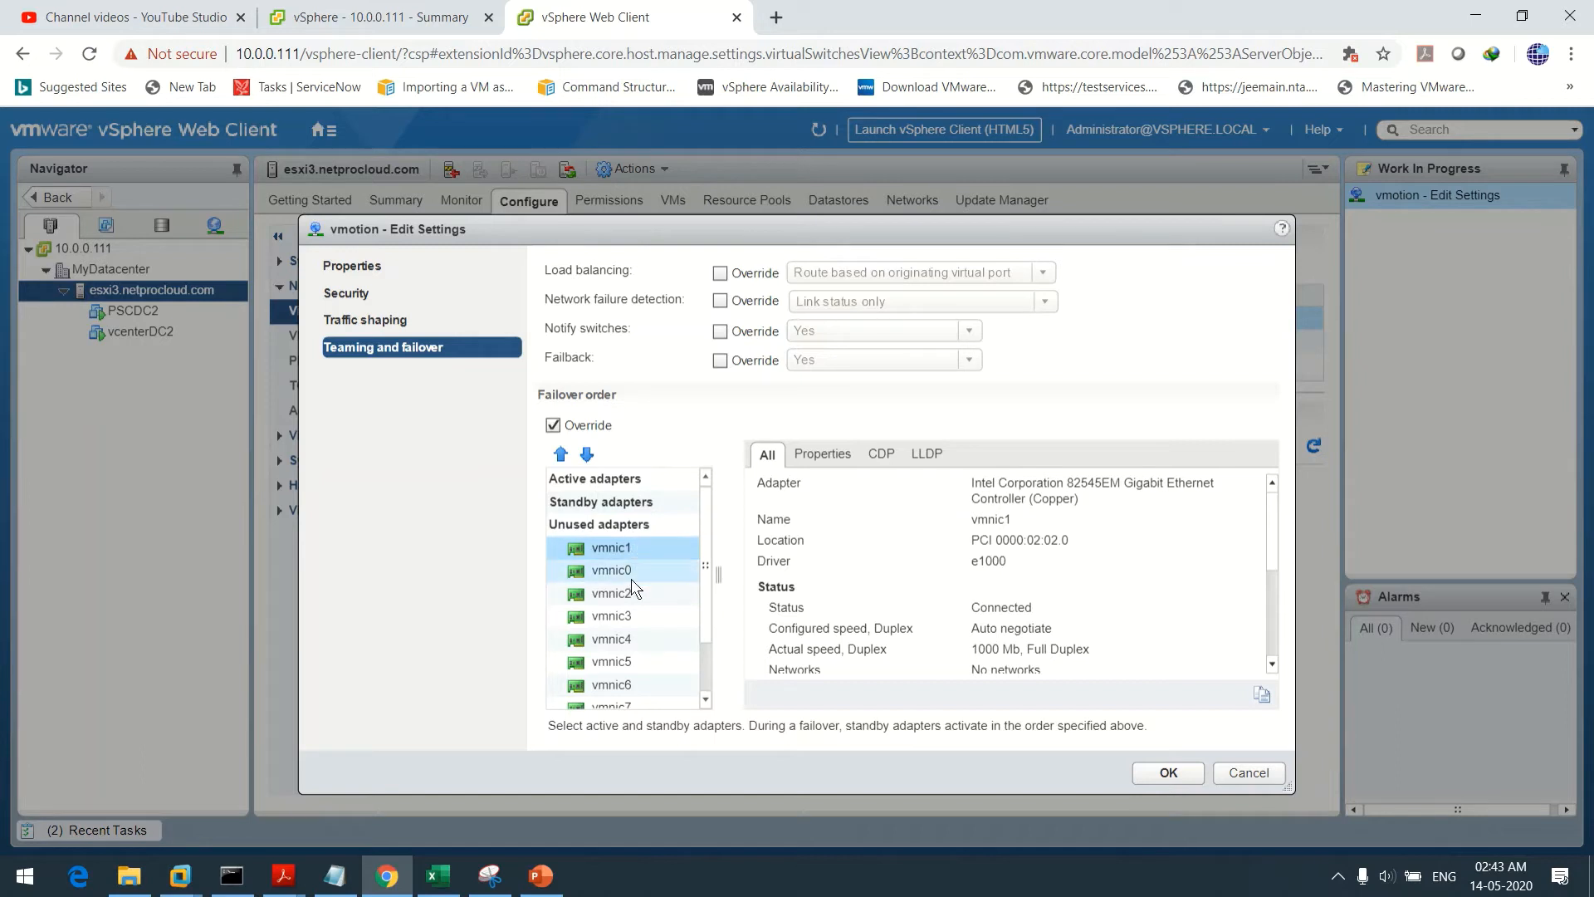
Make vmnic4 active and vmnic5 standby for vmotion, then save
{"action": "left_click", "coordinate": [631, 640]}
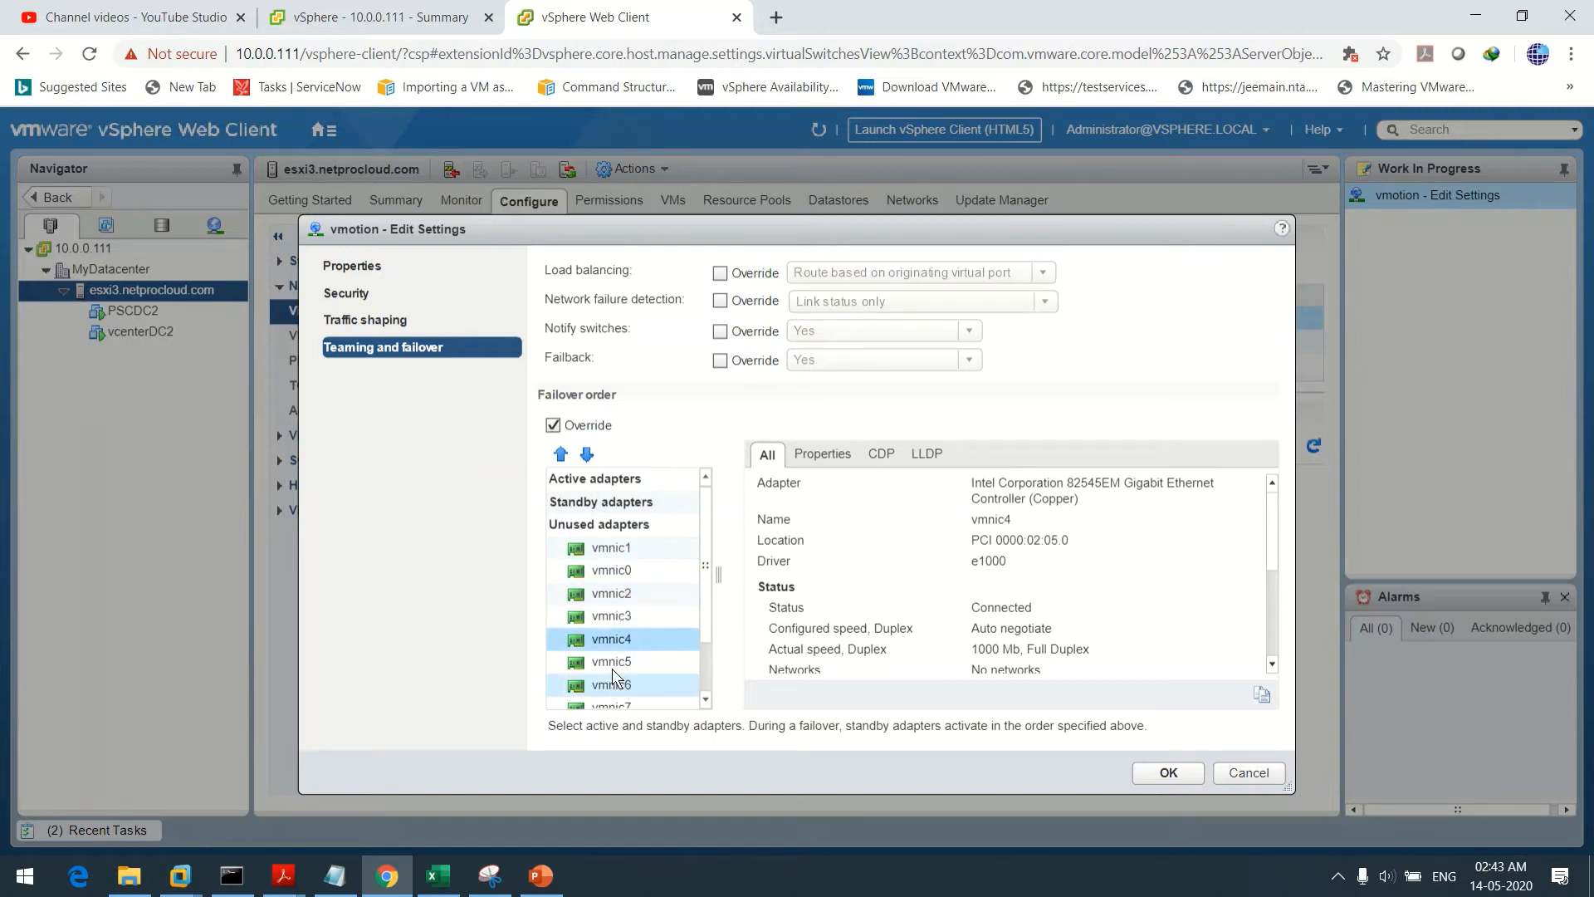
{"action": "left_click", "coordinate": [611, 664], "text": "shift"}
{"action": "left_click", "coordinate": [559, 454]}
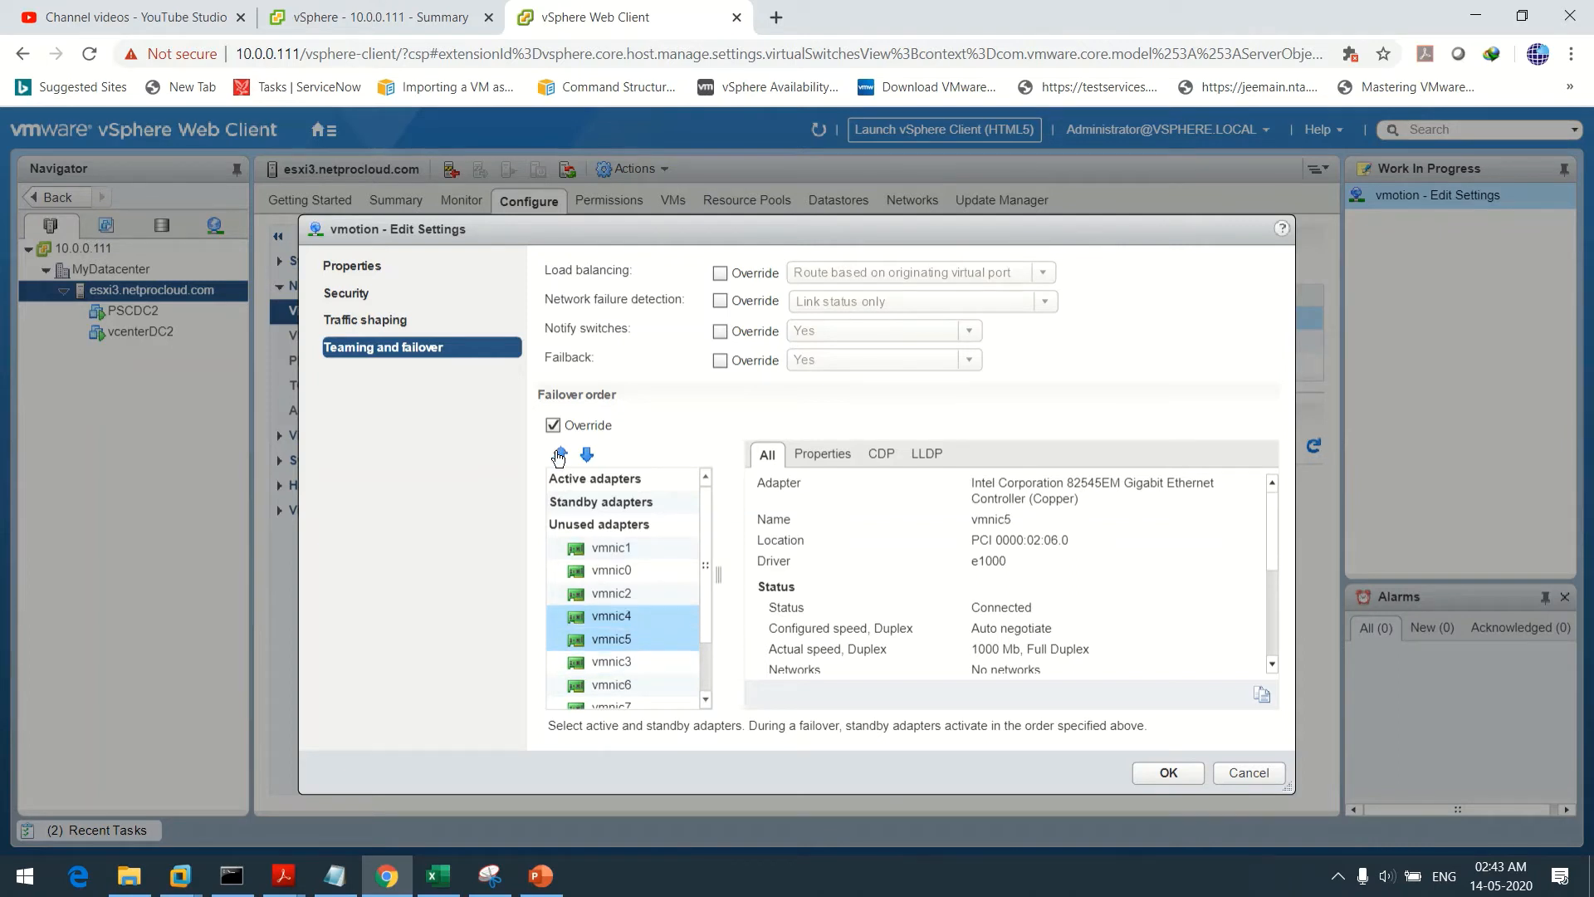
{"action": "left_click", "coordinate": [559, 453]}
{"action": "left_click", "coordinate": [559, 453]}
{"action": "left_click", "coordinate": [559, 453]}
{"action": "left_click", "coordinate": [558, 454]}
{"action": "left_click", "coordinate": [559, 454]}
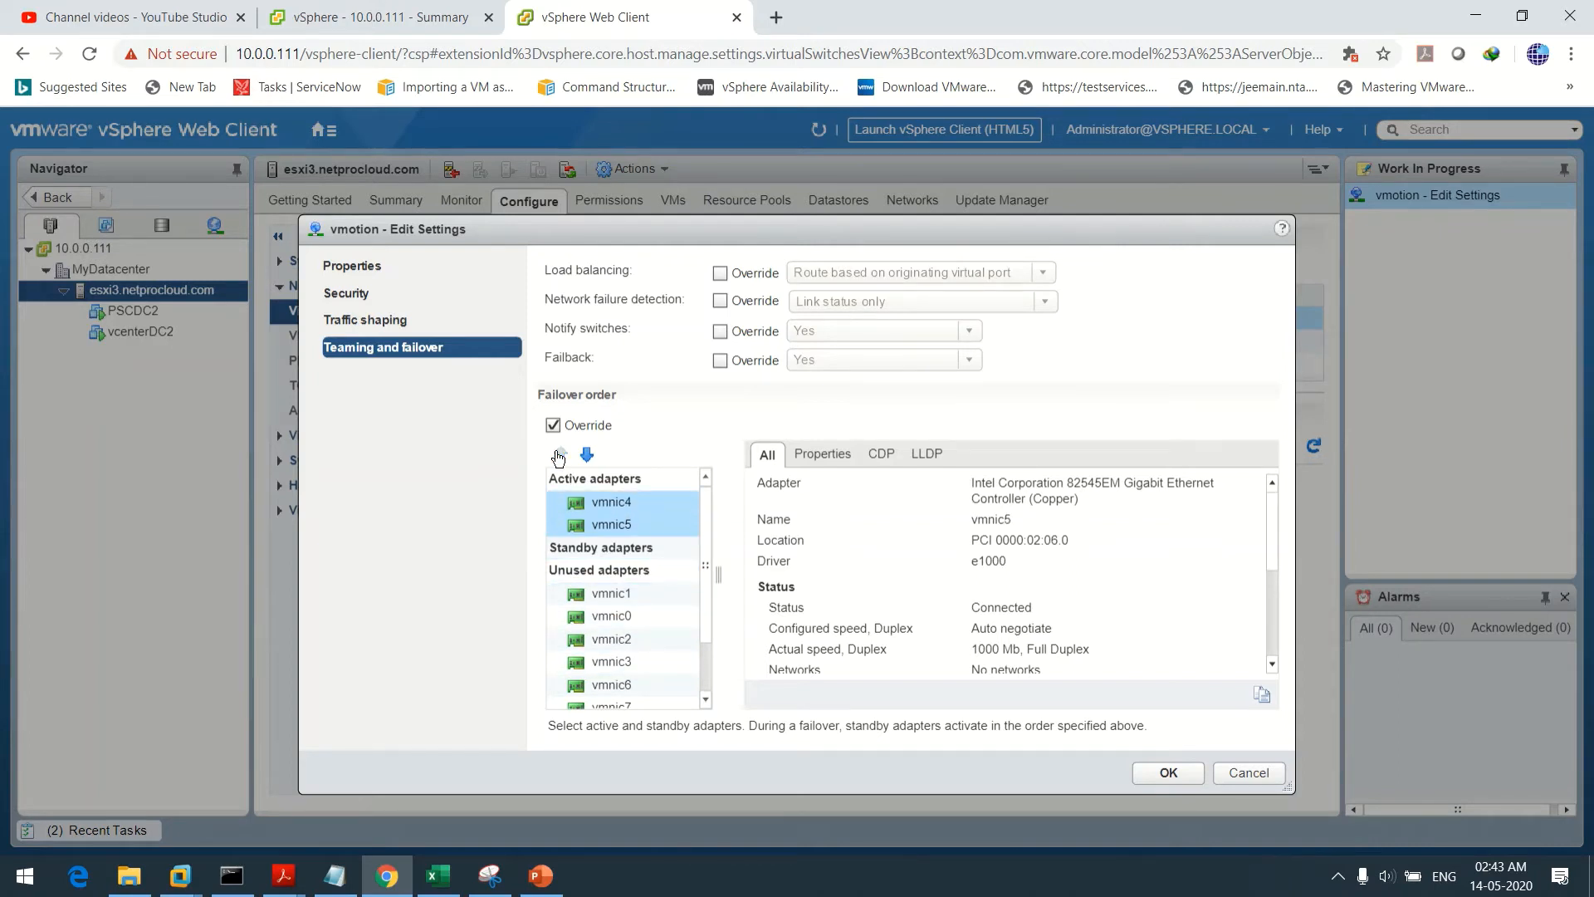
{"action": "left_click", "coordinate": [633, 499]}
{"action": "left_click", "coordinate": [615, 525]}
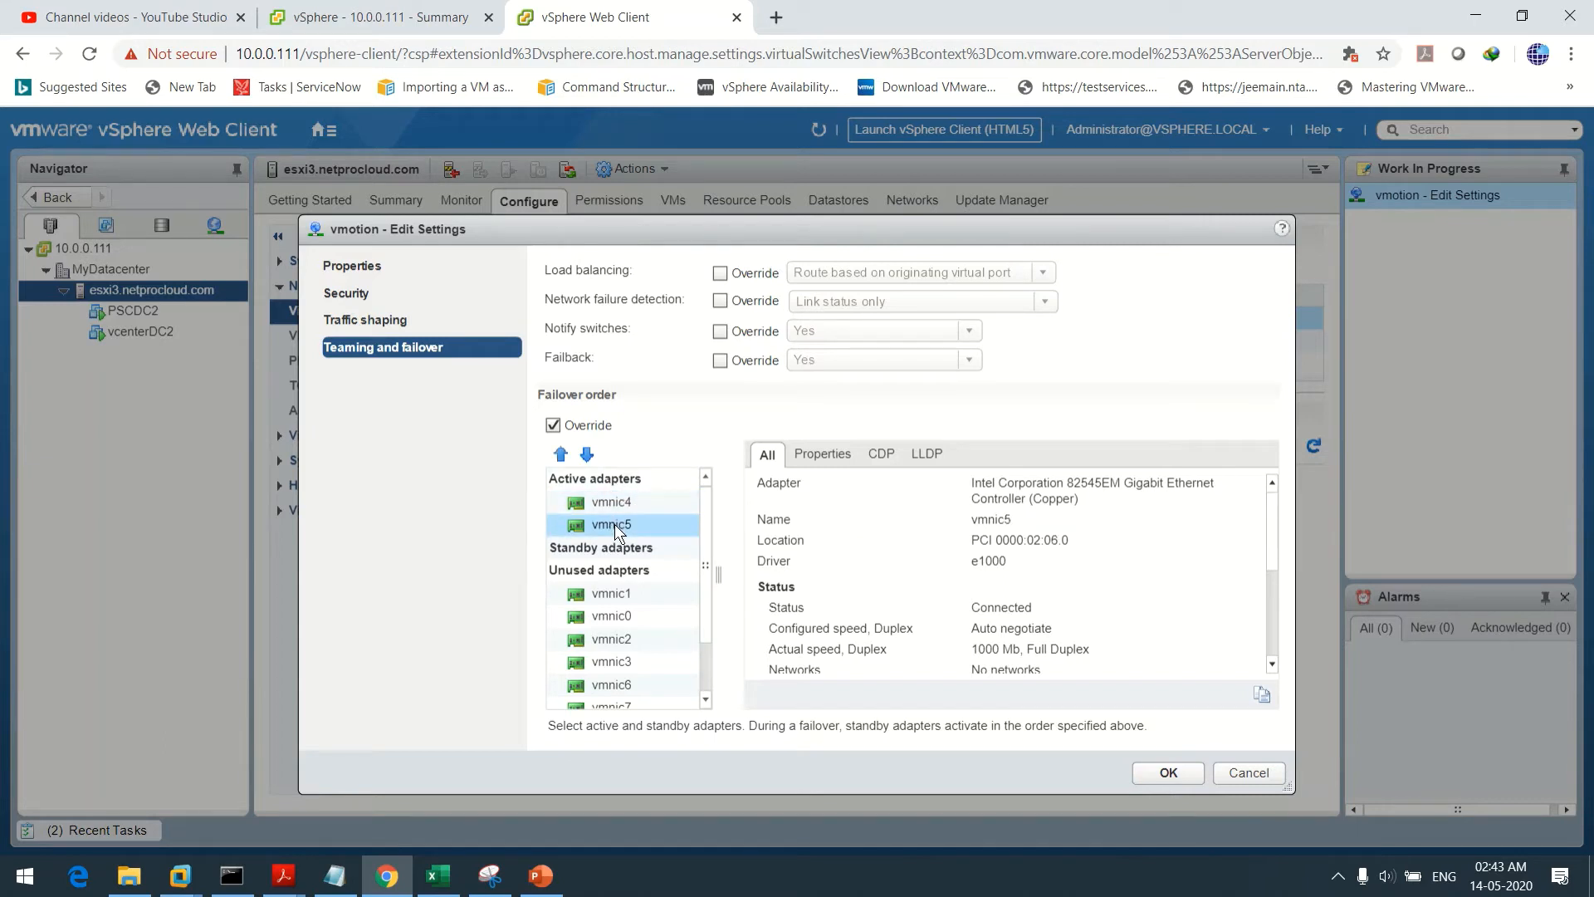
{"action": "left_click", "coordinate": [587, 456]}
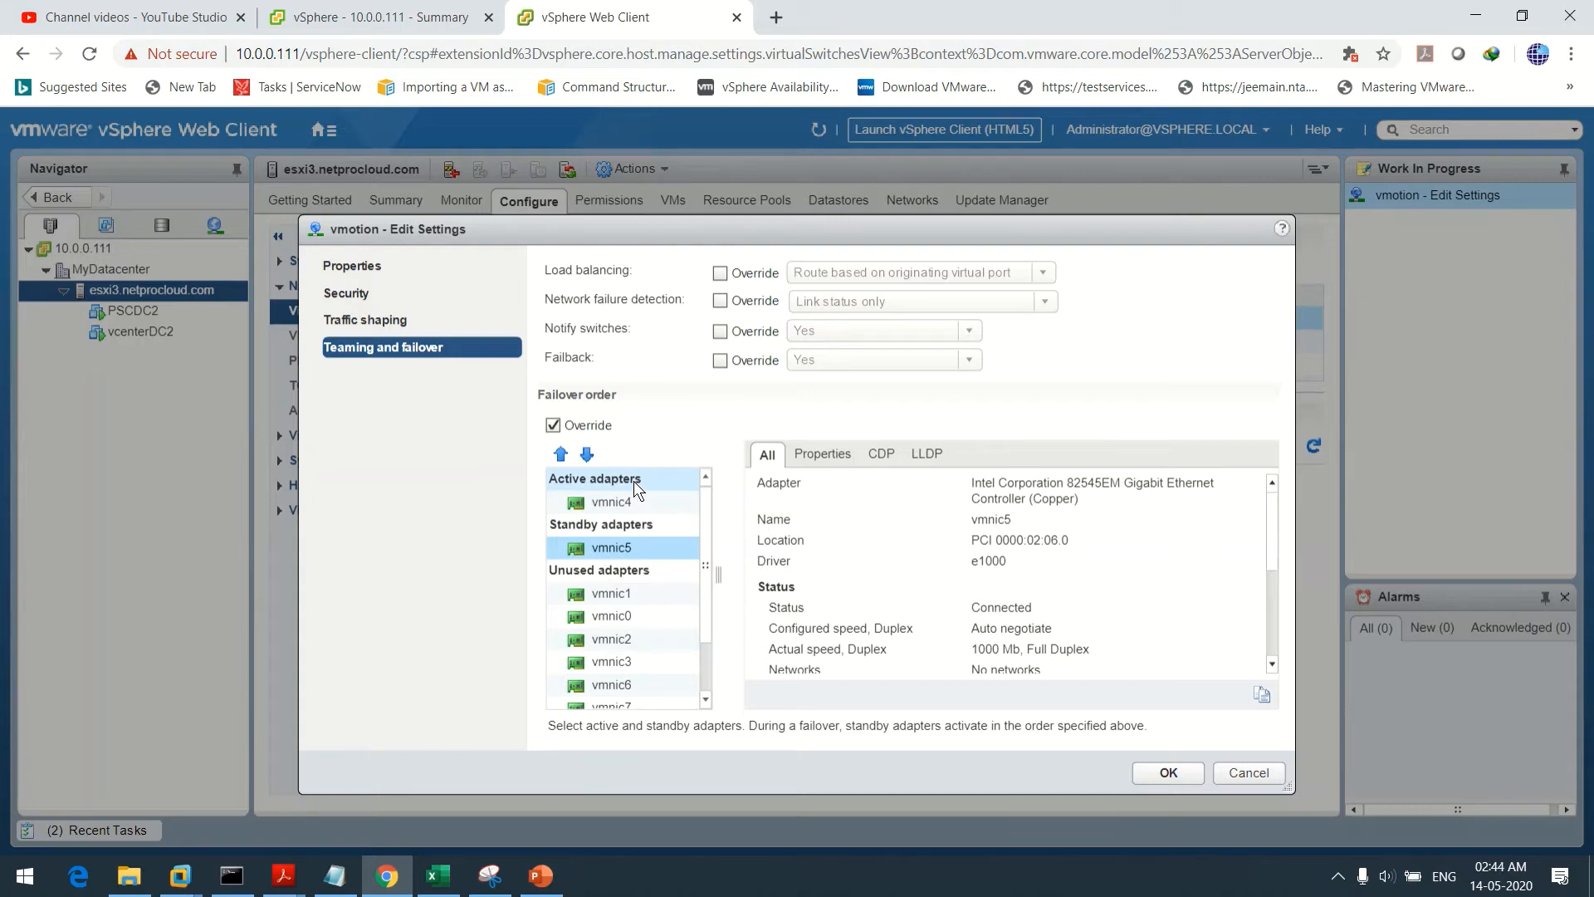
{"action": "left_click", "coordinate": [1183, 774]}
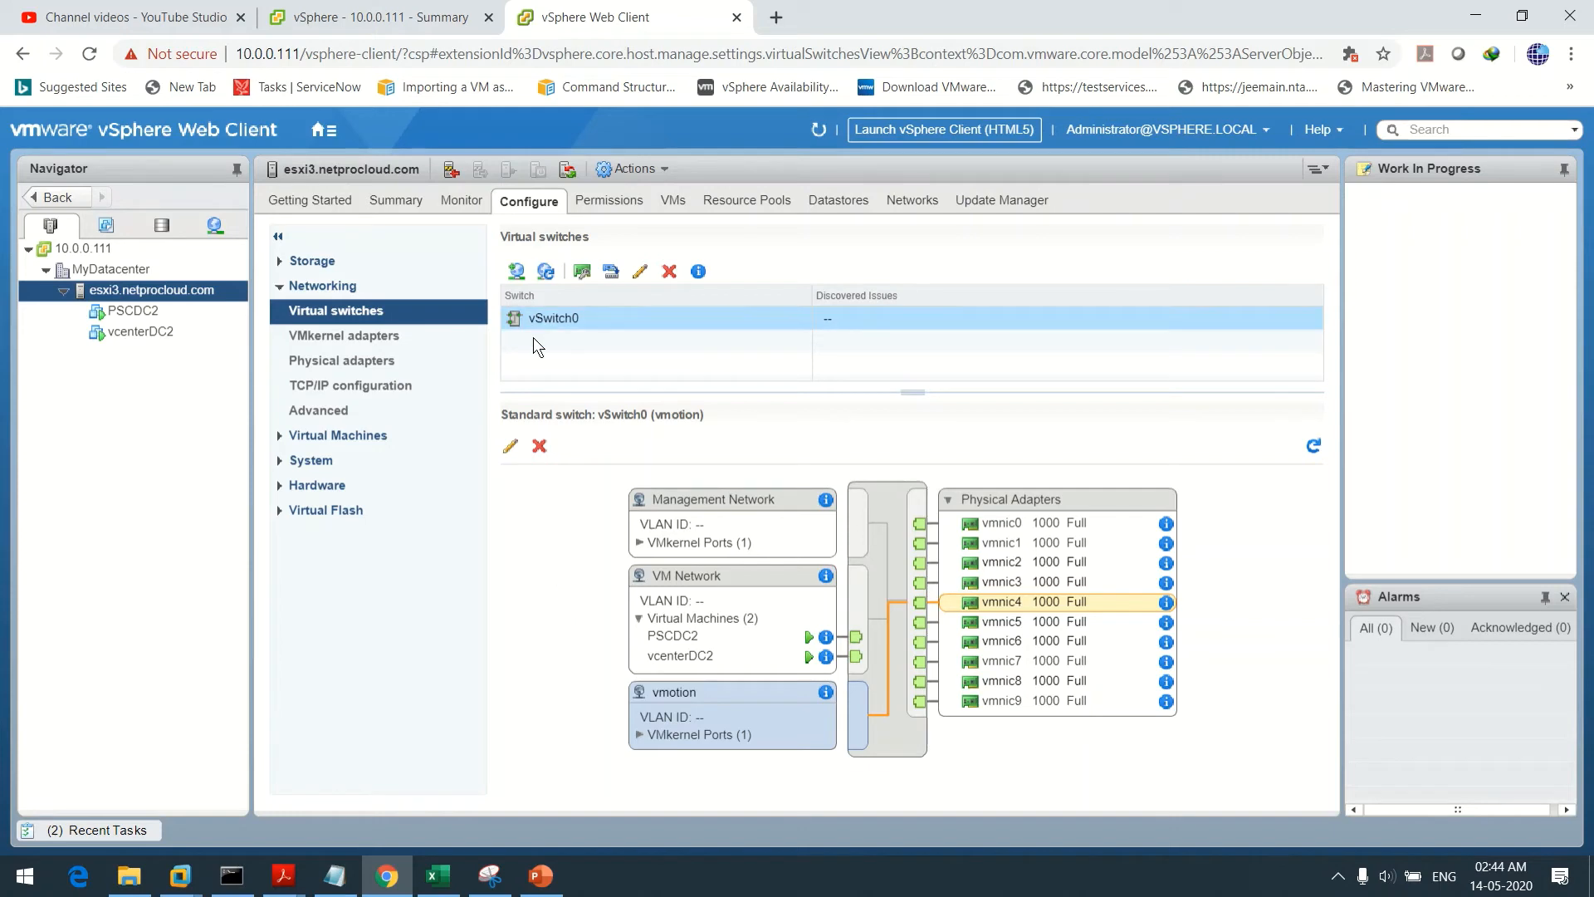
Launch Add Networking from esxi3's Virtual switches page
{"action": "left_click", "coordinate": [516, 274]}
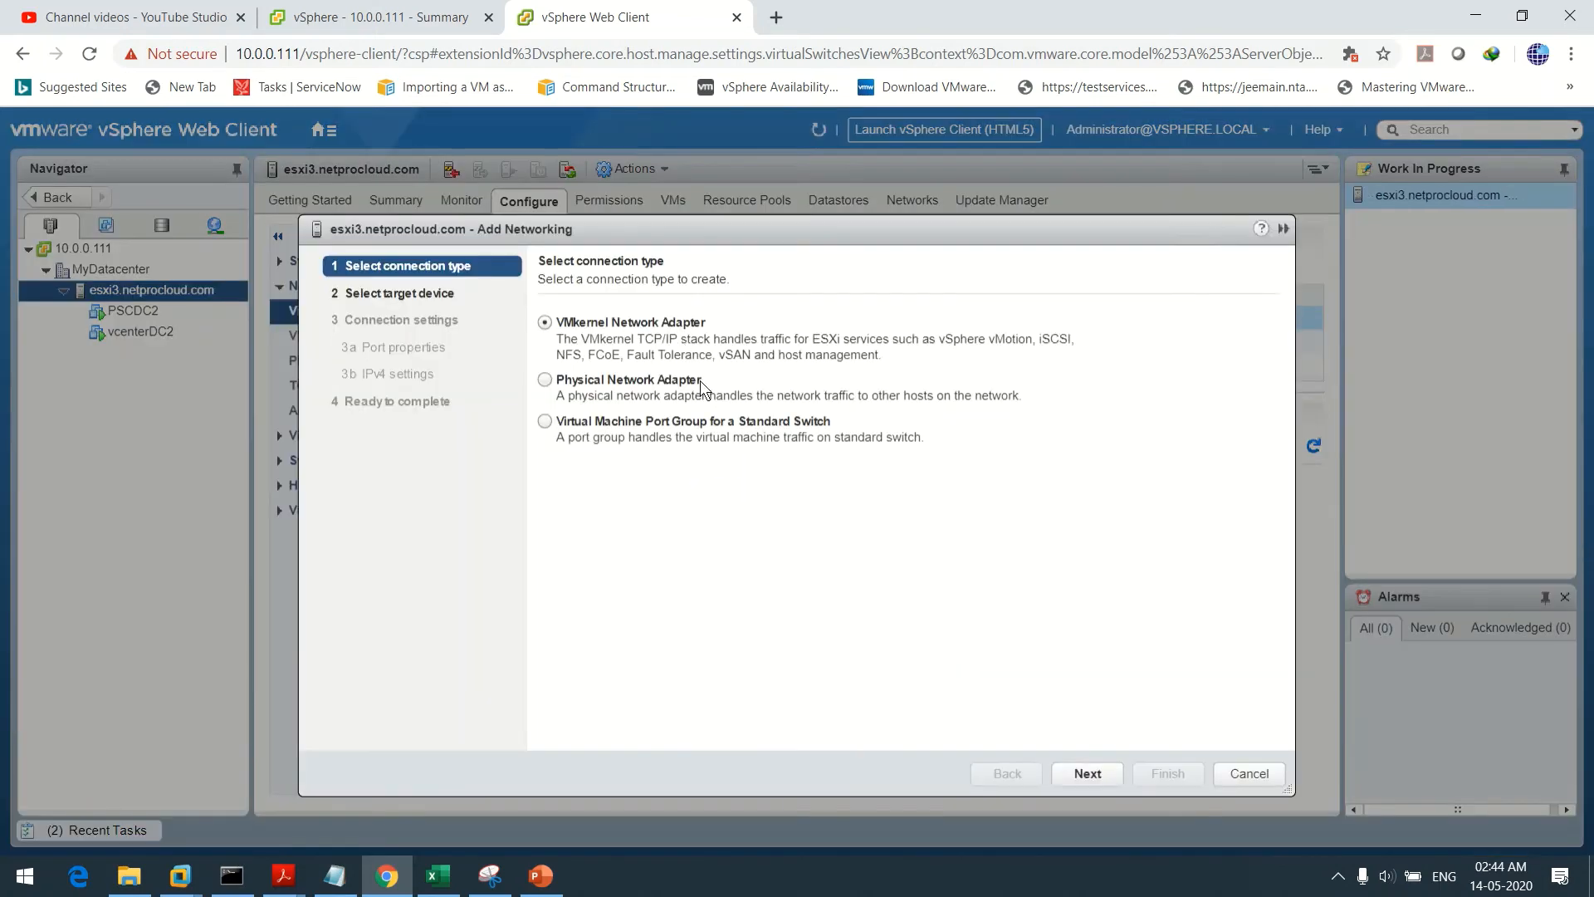
Add a VMkernel adapter on vSwitch0 with the network label iSCSI_A
{"action": "left_click", "coordinate": [1081, 774]}
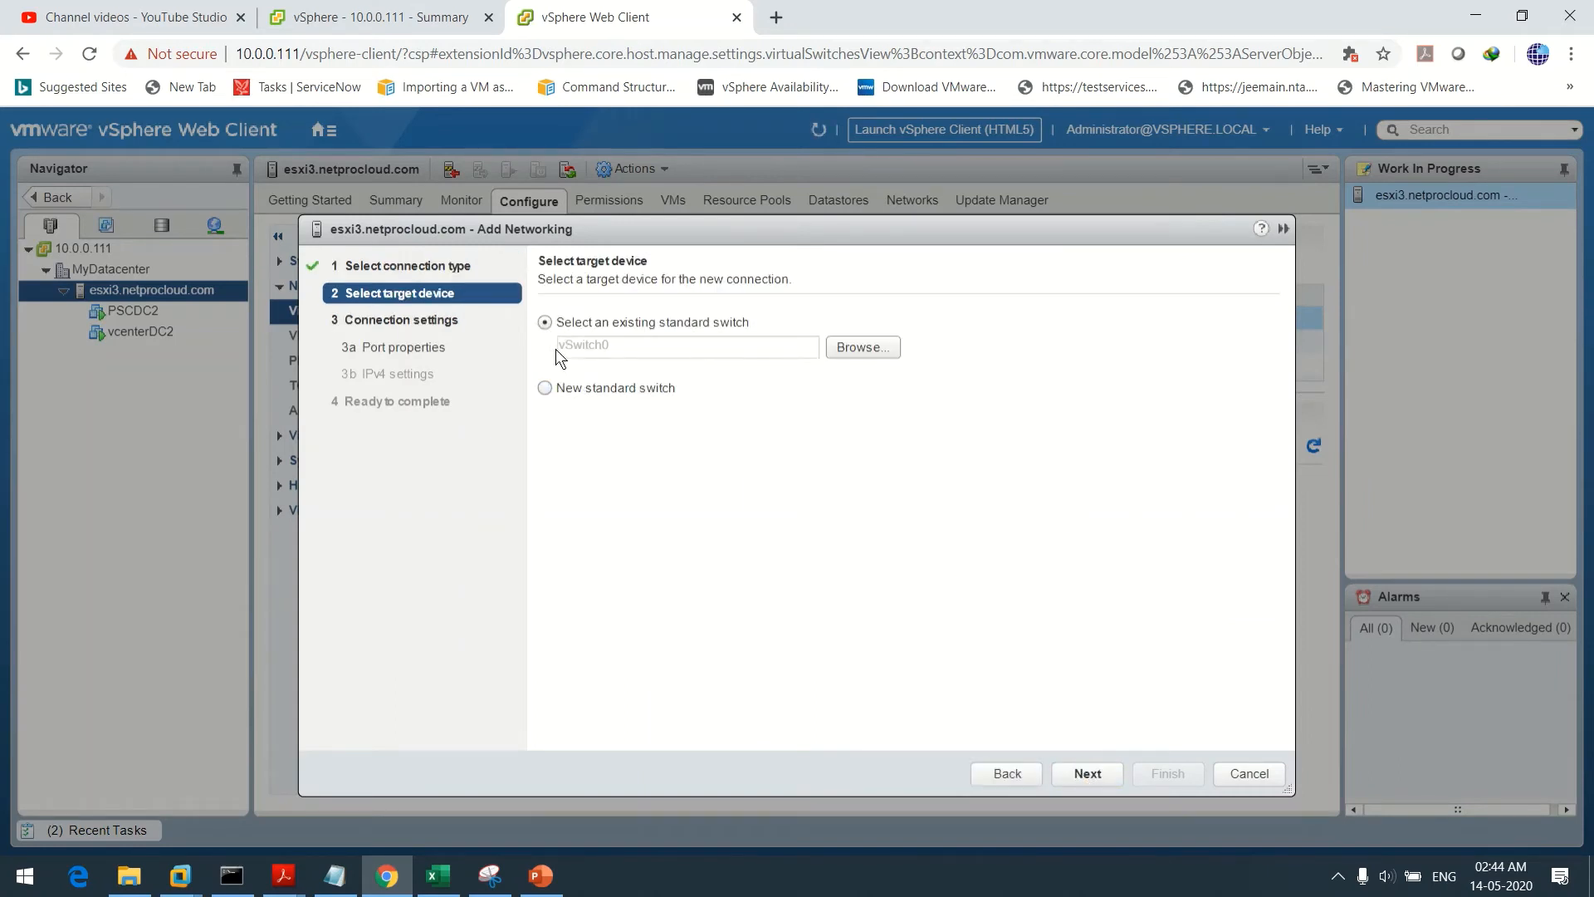
{"action": "left_click", "coordinate": [1087, 772]}
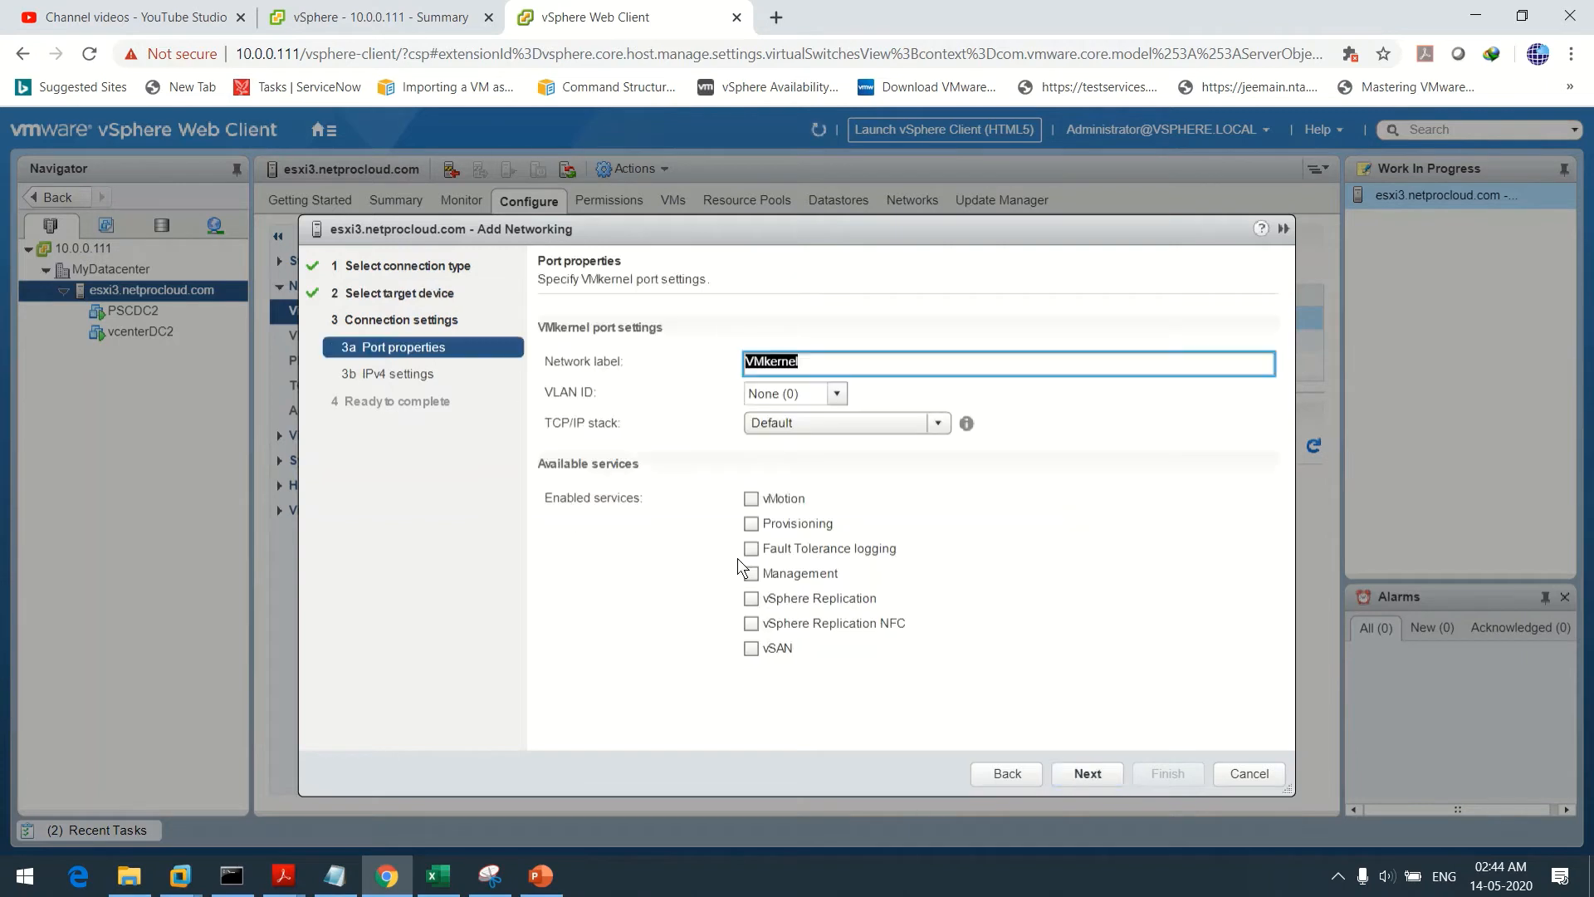
{"action": "left_click", "coordinate": [868, 369]}
{"action": "key", "text": "BackSpace"}
{"action": "key", "text": "BackSpace"}
{"action": "key", "text": "BackSpace"}
{"action": "key", "text": "BackSpace"}
{"action": "key", "text": "BackSpace"}
{"action": "key", "text": "BackSpace"}
{"action": "key", "text": "BackSpace"}
{"action": "type", "text": "iSCSI_A"}
Choose static IPv4 settings for iSCSI_A and bring up the IP notes in Notepad
{"action": "left_click", "coordinate": [1098, 776]}
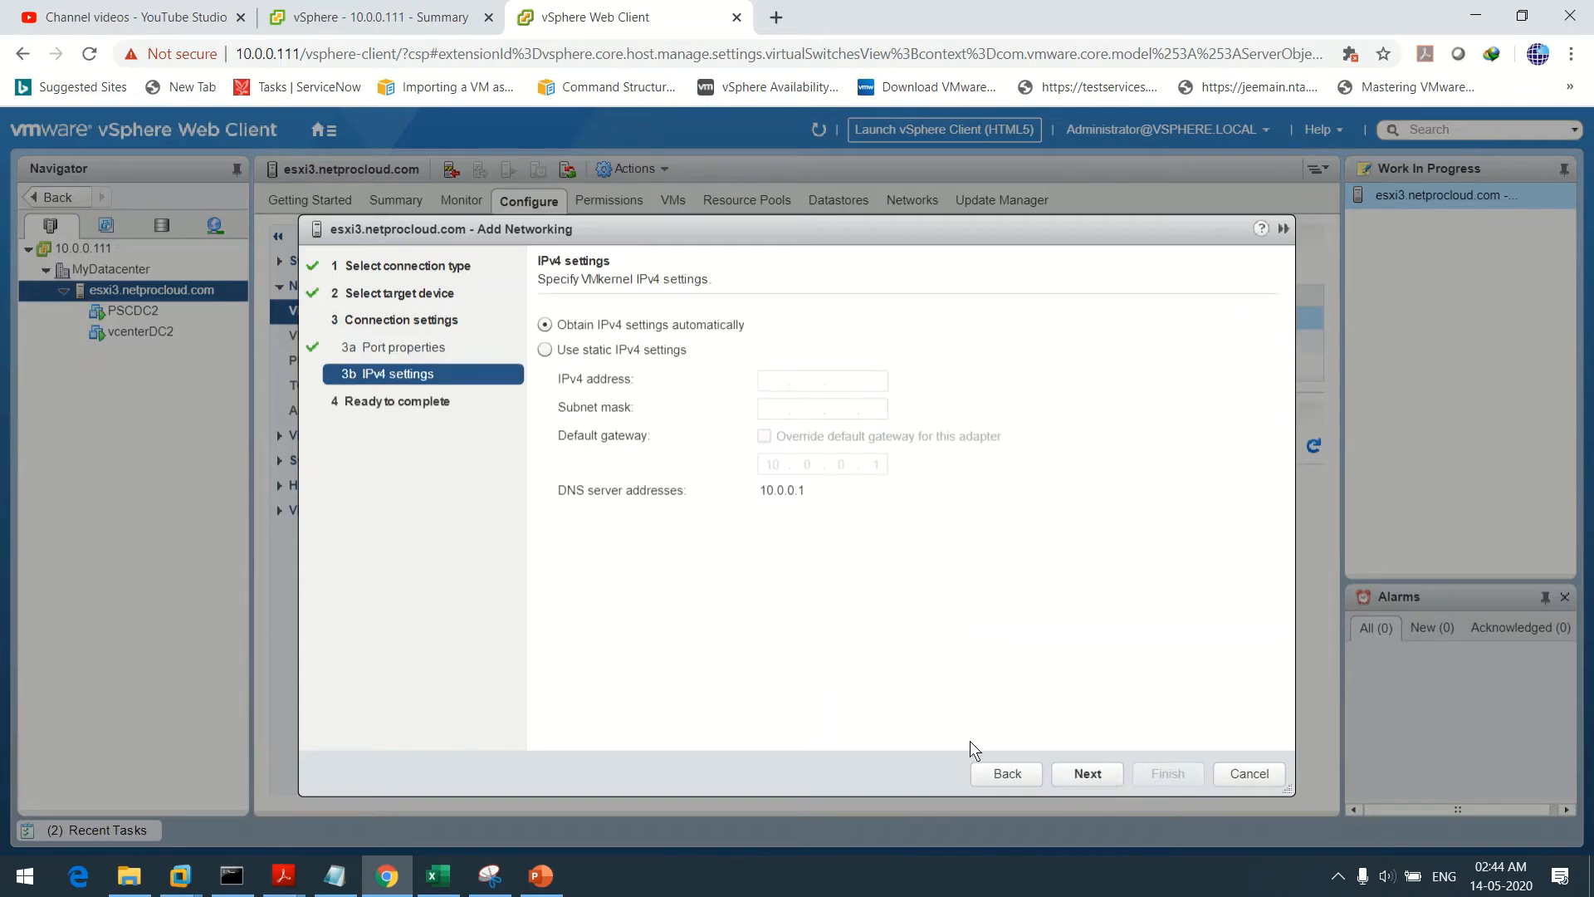
{"action": "left_click", "coordinate": [579, 351]}
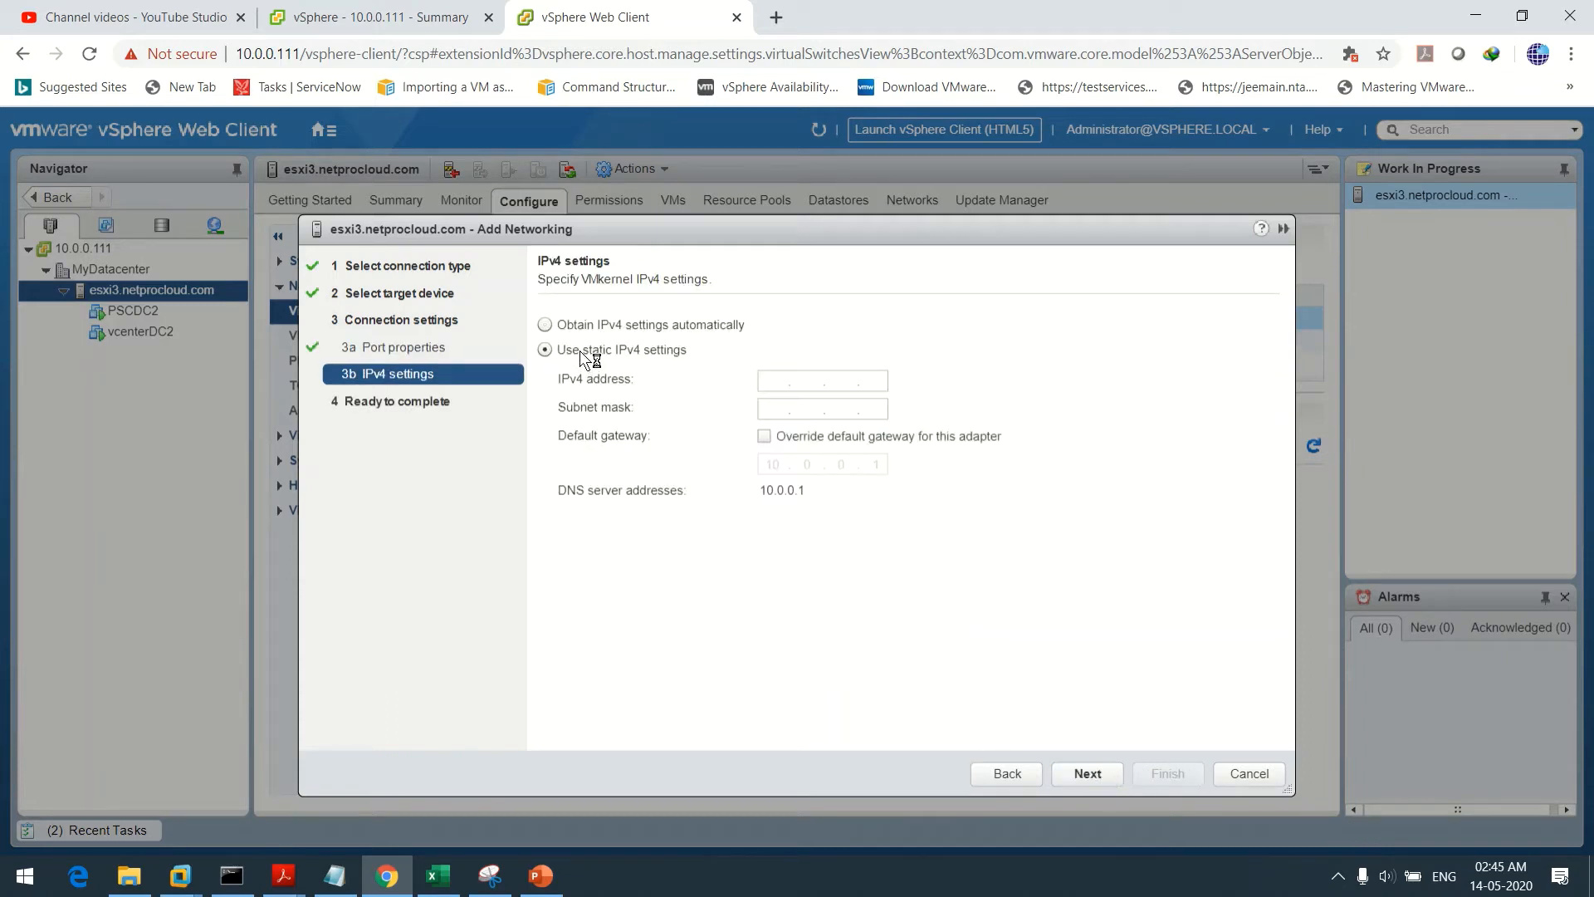
{"action": "left_click", "coordinate": [775, 380]}
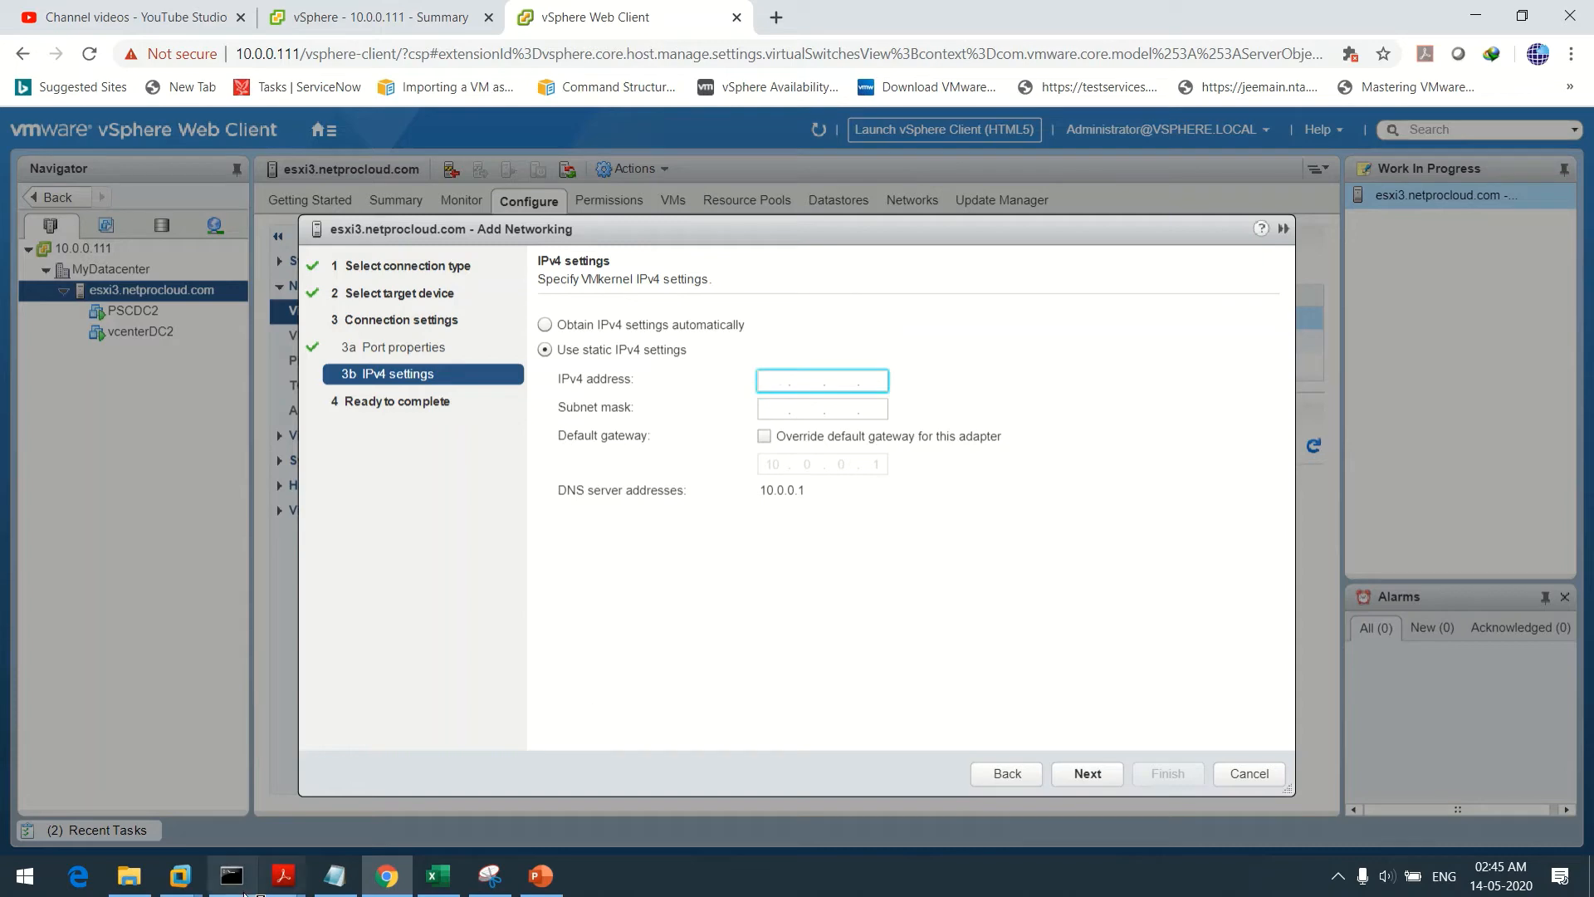
{"action": "left_click", "coordinate": [335, 875]}
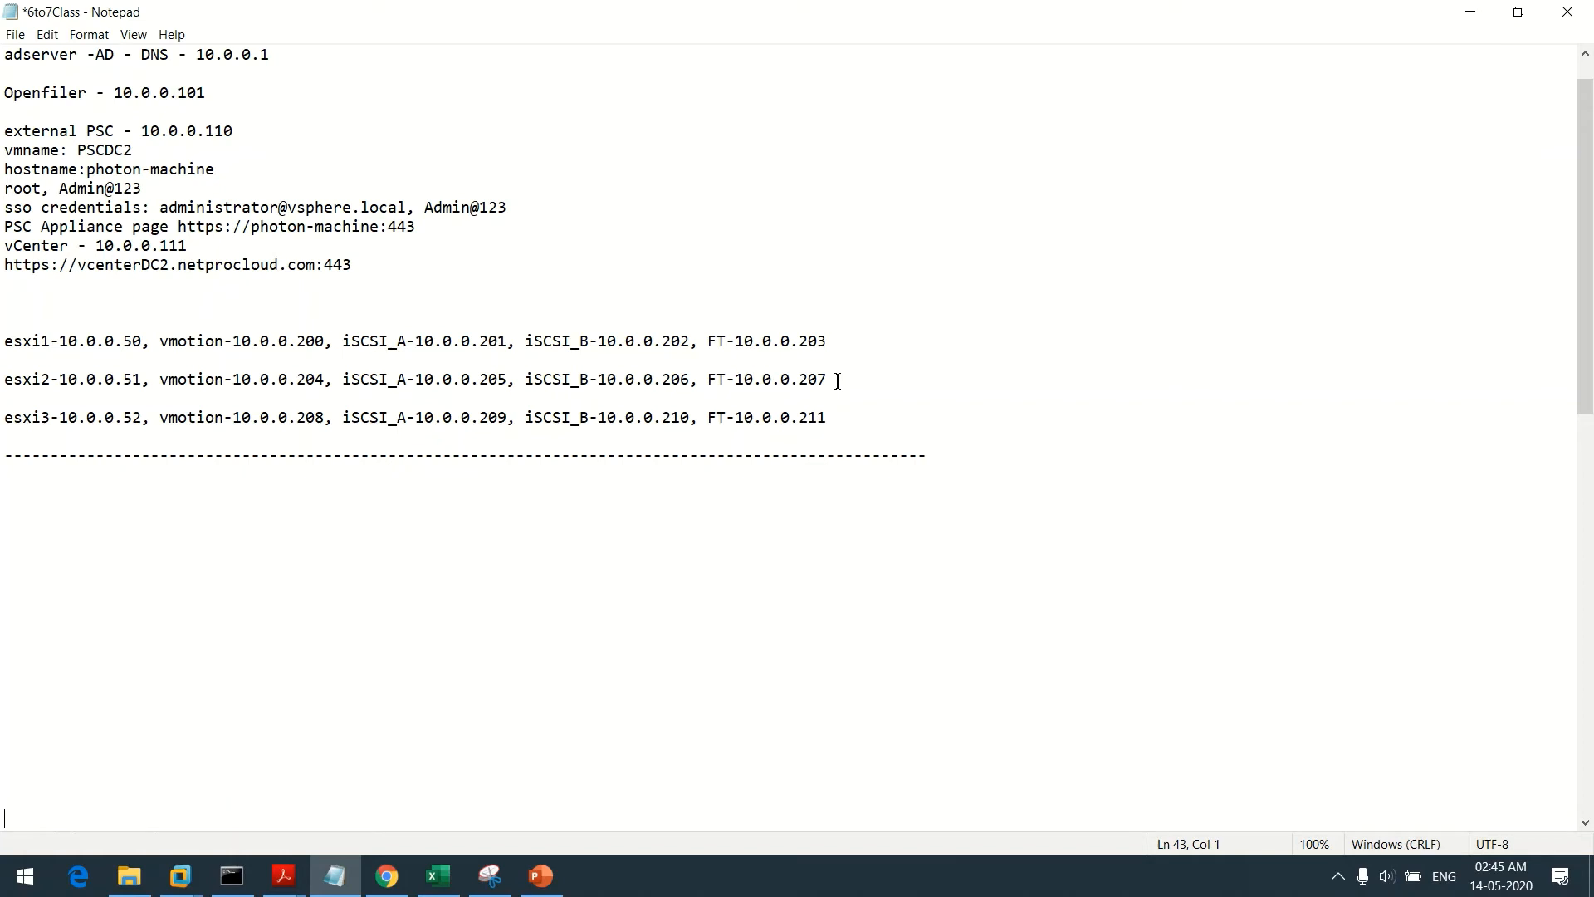
Mark 10.0.0.201 on the esxi1 line in Notepad, then return to the wizard's IPv4 field
{"action": "left_click_drag", "start_coordinate": [339, 341], "coordinate": [510, 341]}
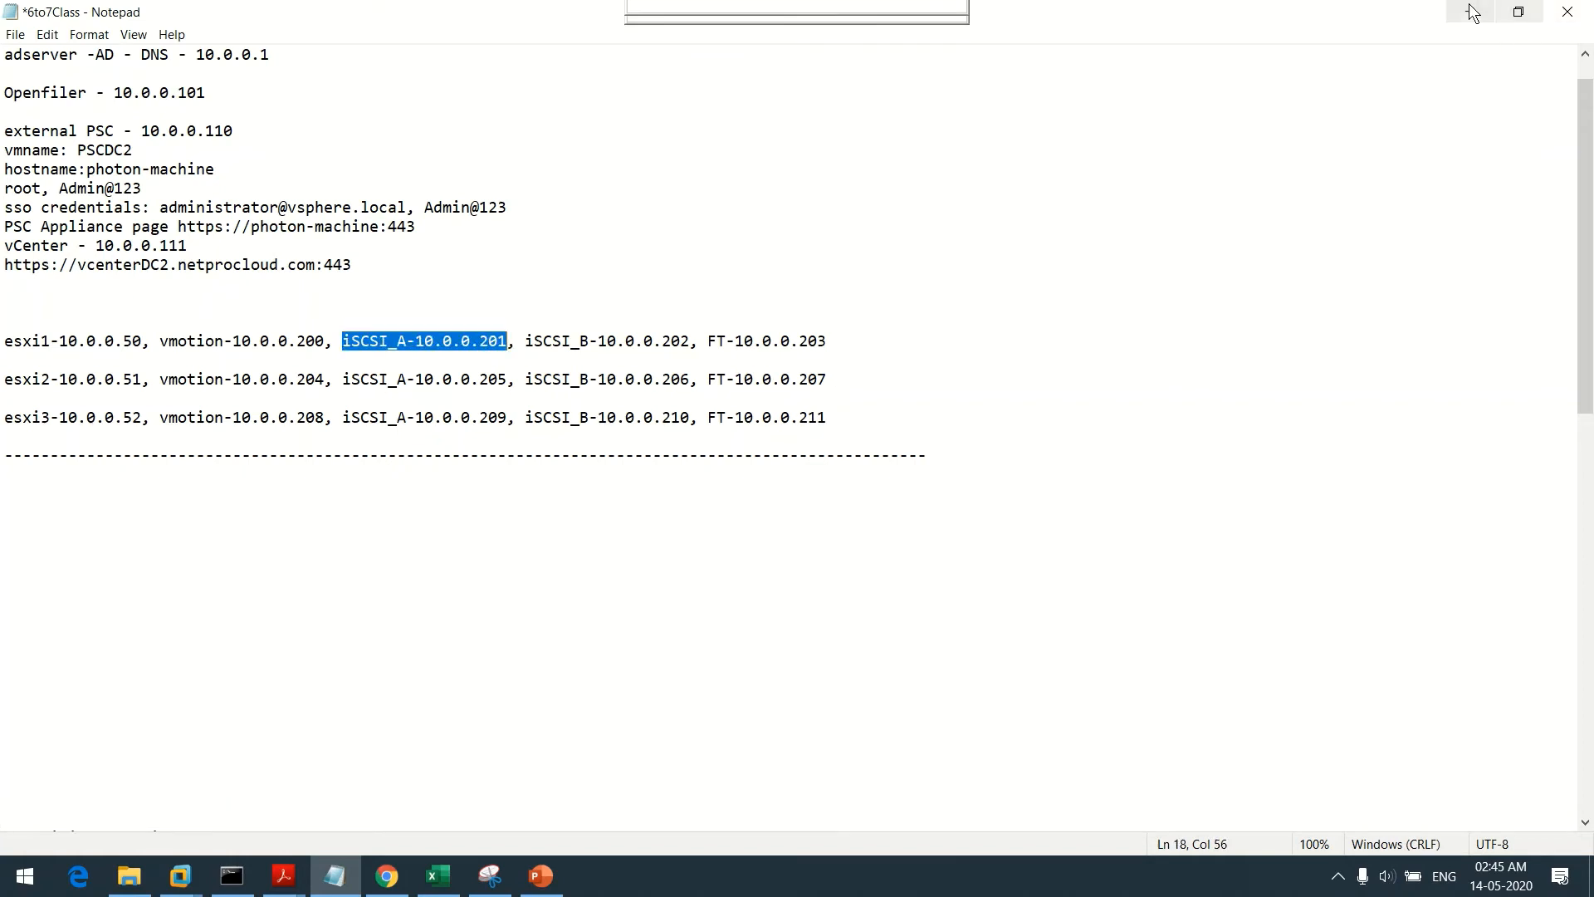
{"action": "key", "text": "alt+Tab"}
{"action": "left_click", "coordinate": [779, 379]}
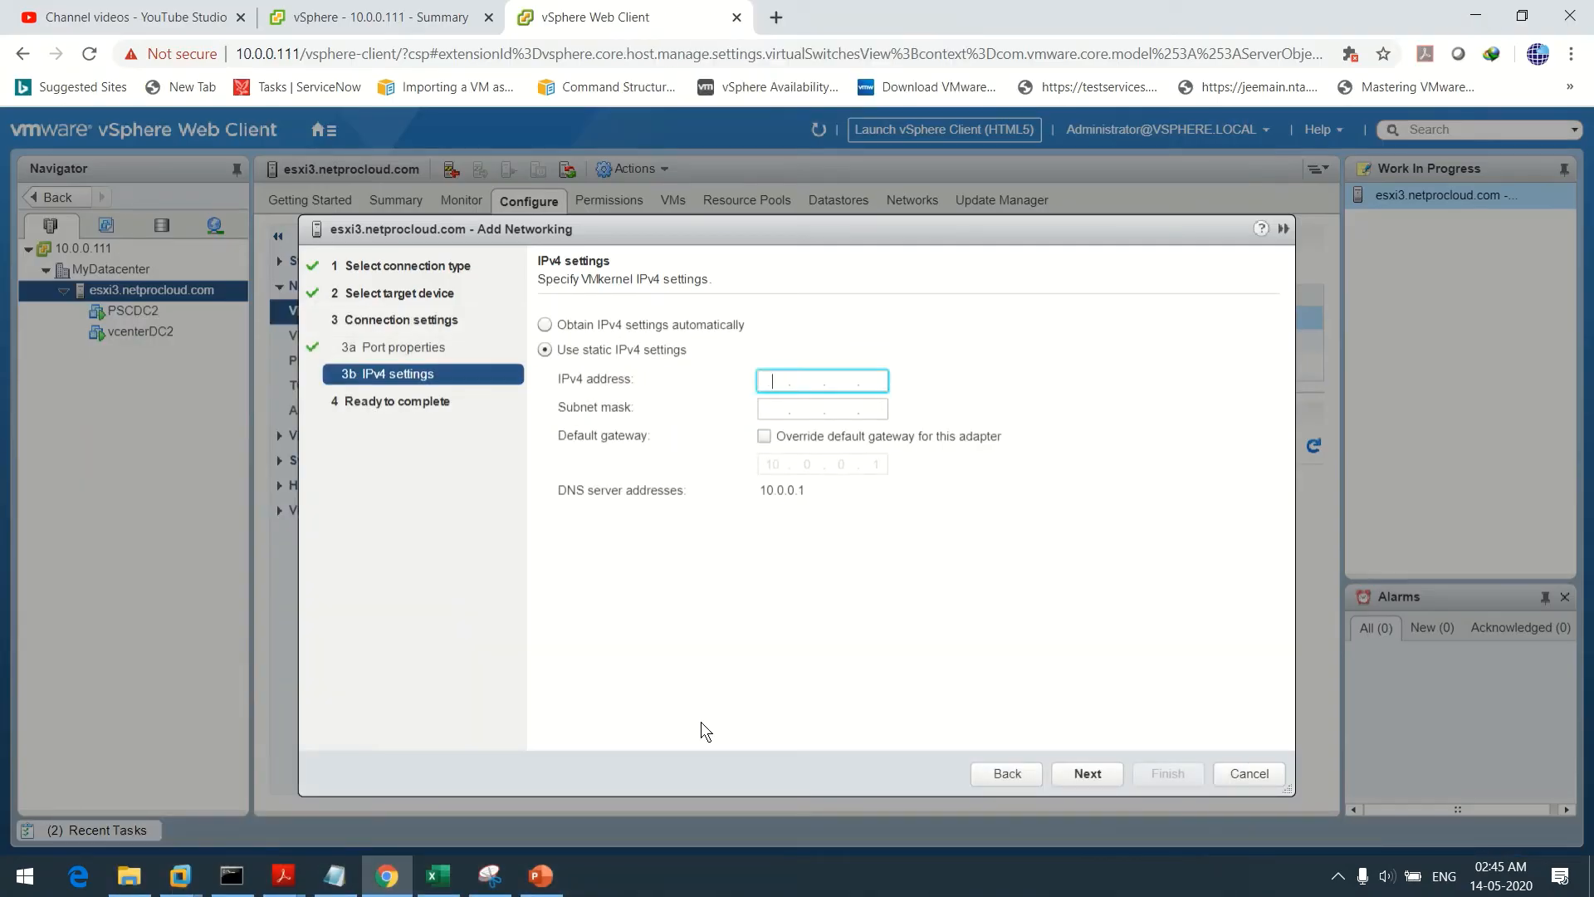
Give iSCSI_A address 10.0.0.201 and mask 255.255.255.0, then finish the wizard
{"action": "type", "text": "10.0.0.201"}
{"action": "left_click", "coordinate": [335, 875]}
{"action": "left_click", "coordinate": [337, 876]}
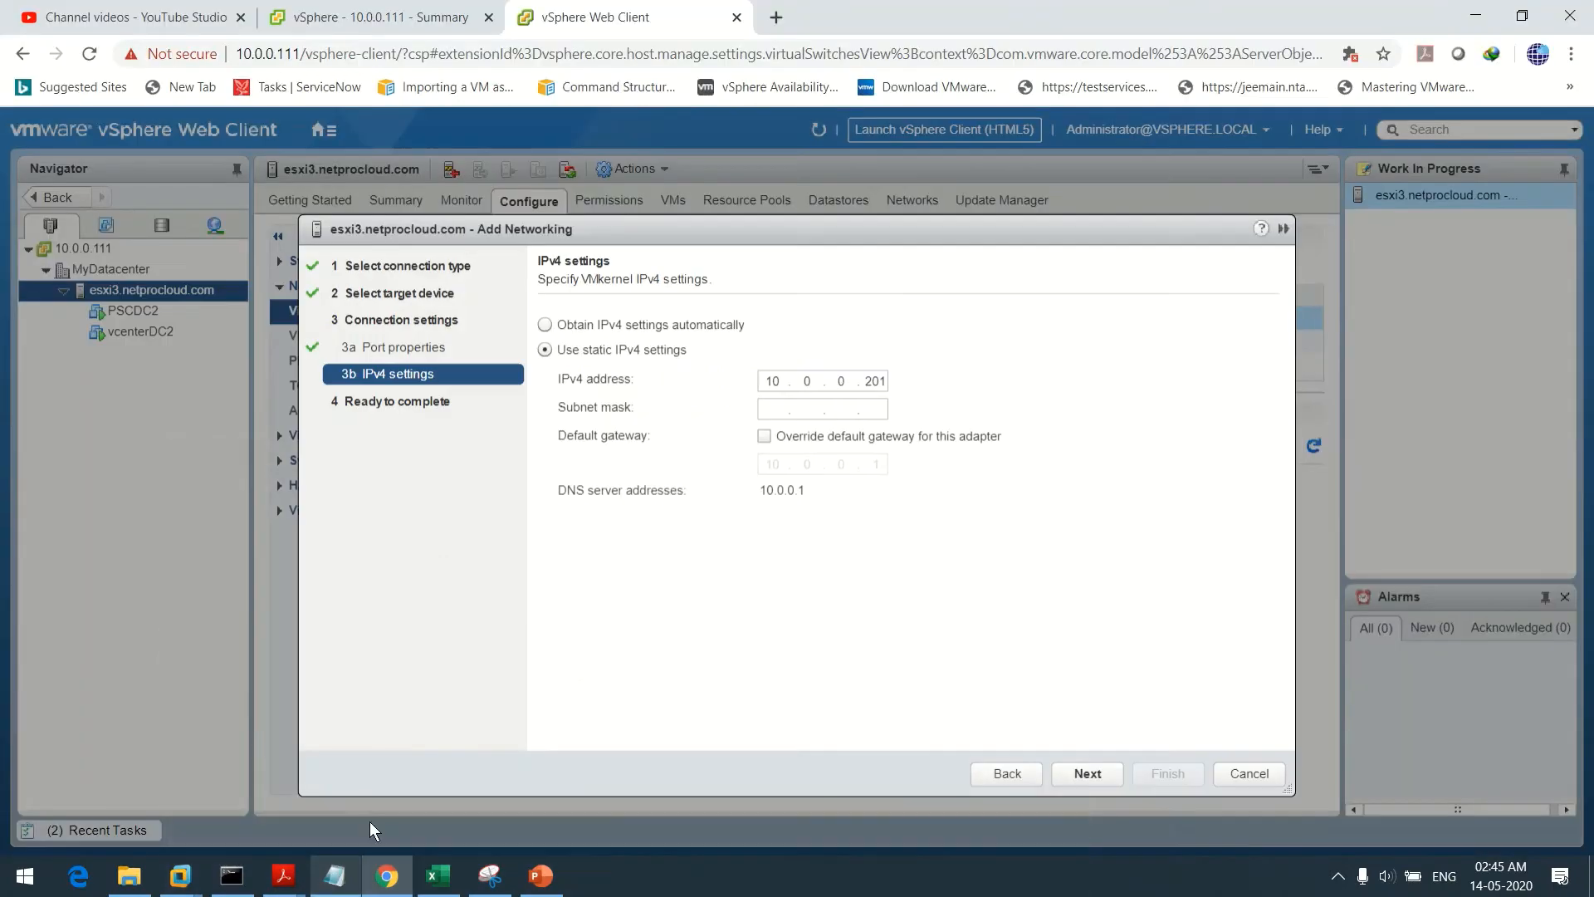
{"action": "left_click", "coordinate": [768, 408]}
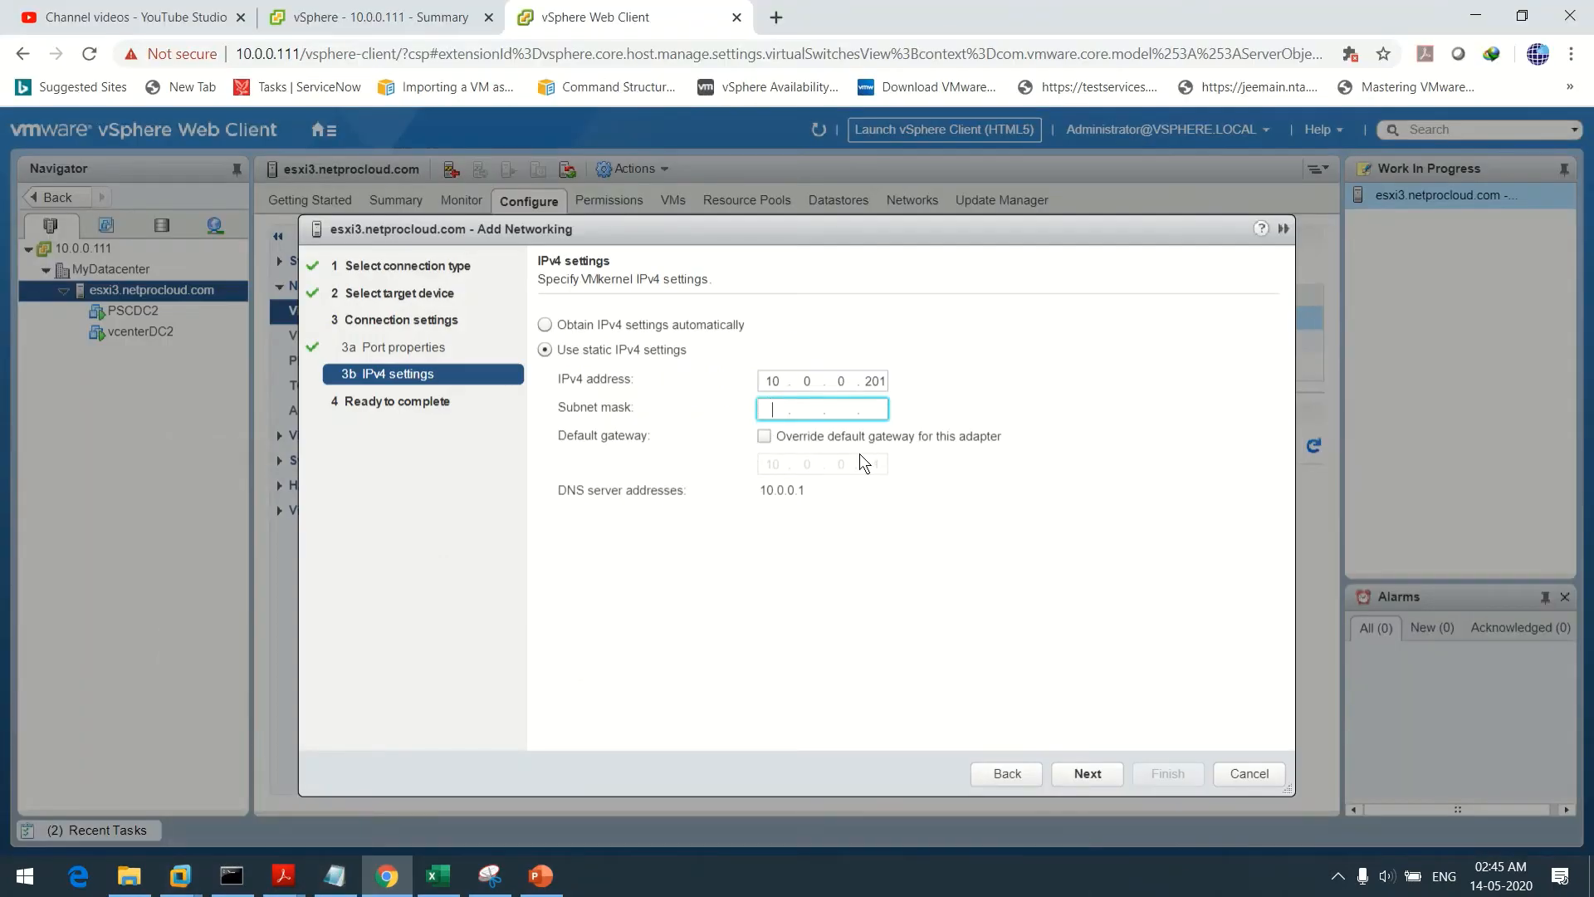
{"action": "type", "text": "265"}
{"action": "key", "text": "Return"}
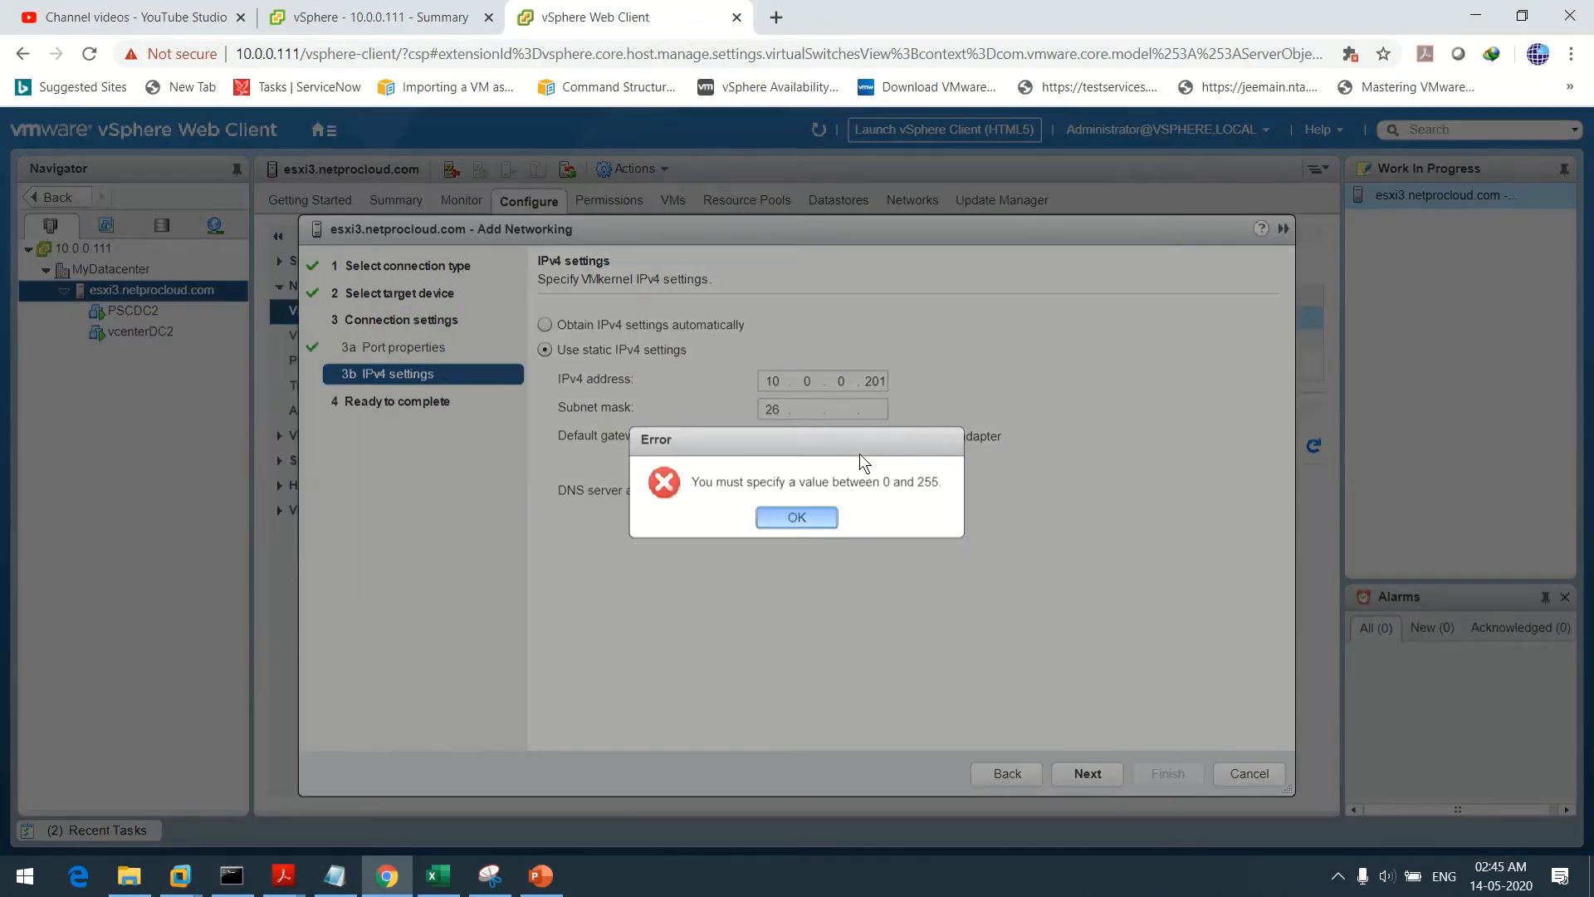
{"action": "key", "text": "BackSpace"}
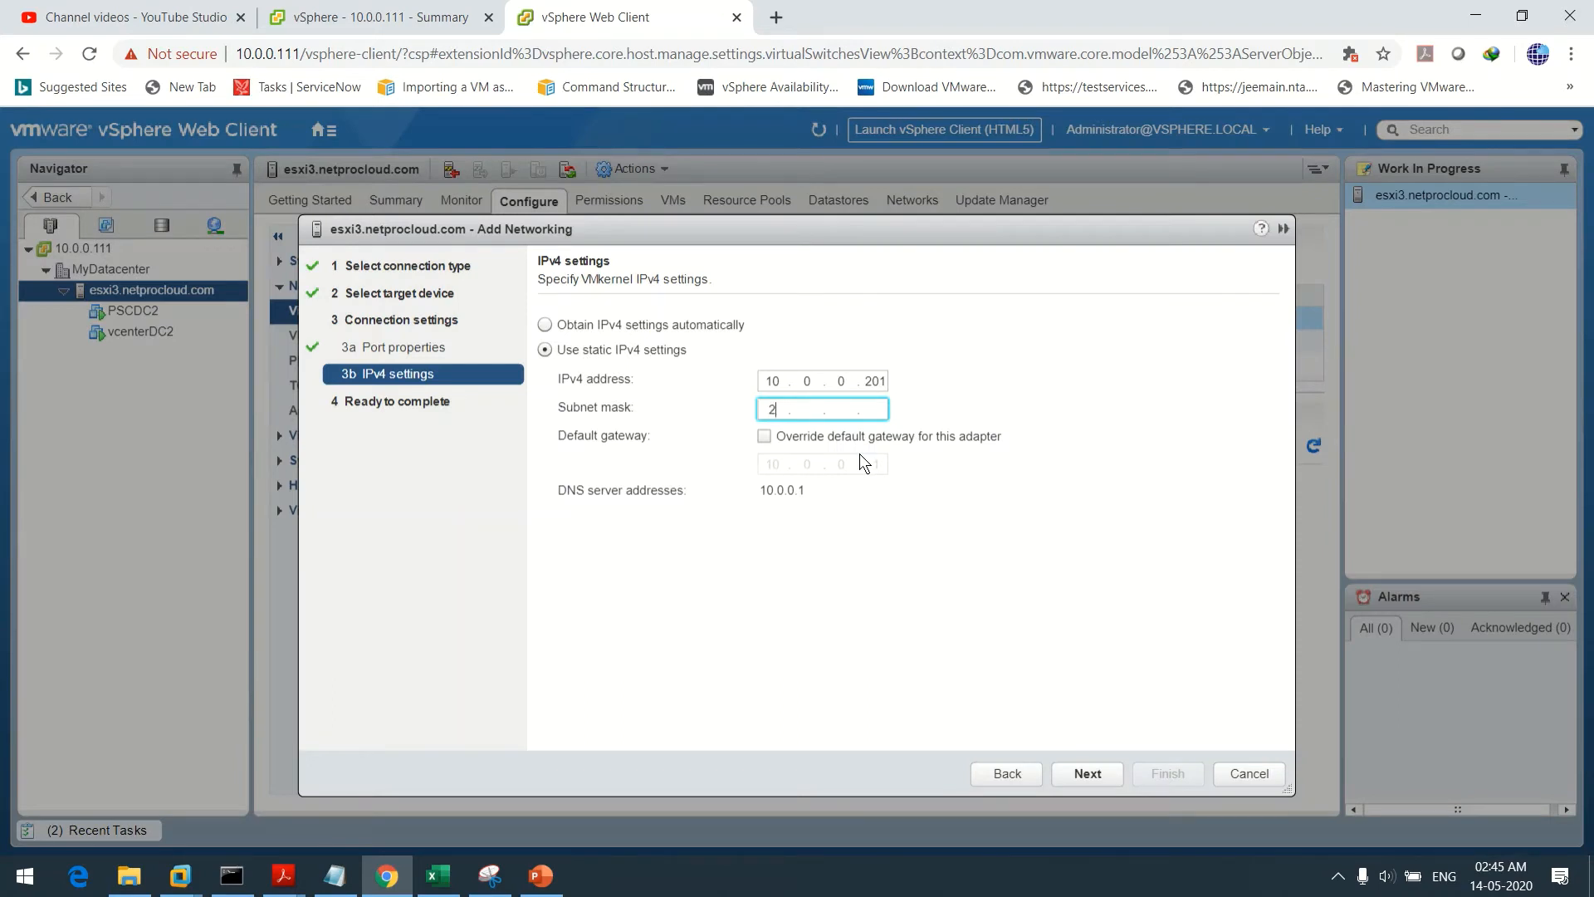
{"action": "type", "text": "55.255.255.0"}
{"action": "left_click", "coordinate": [1082, 773]}
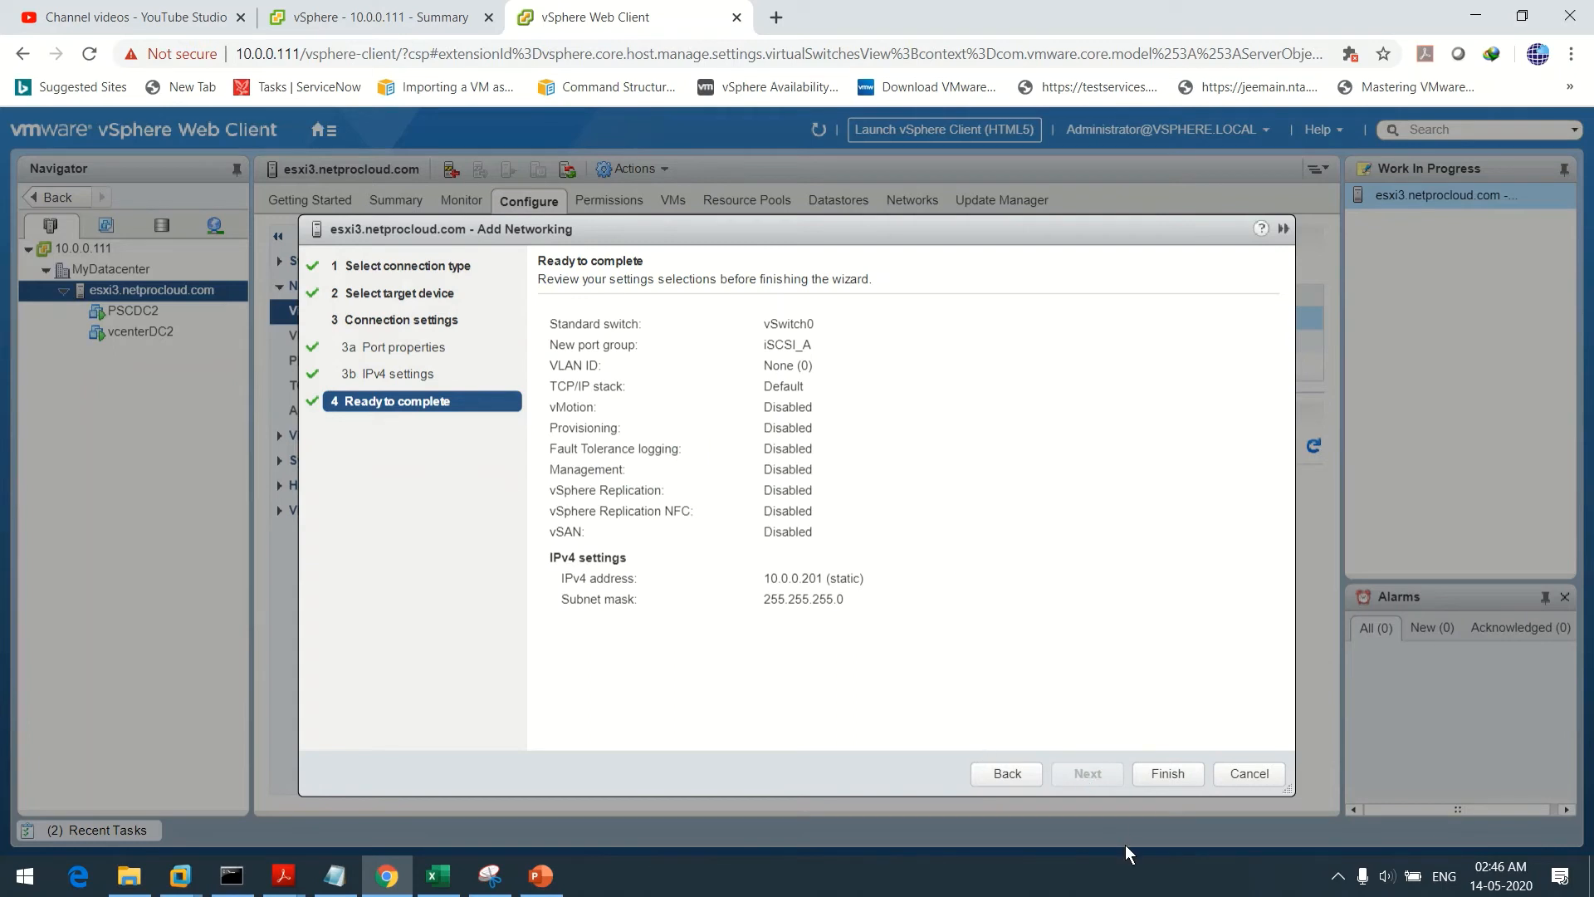
{"action": "left_click", "coordinate": [1169, 773]}
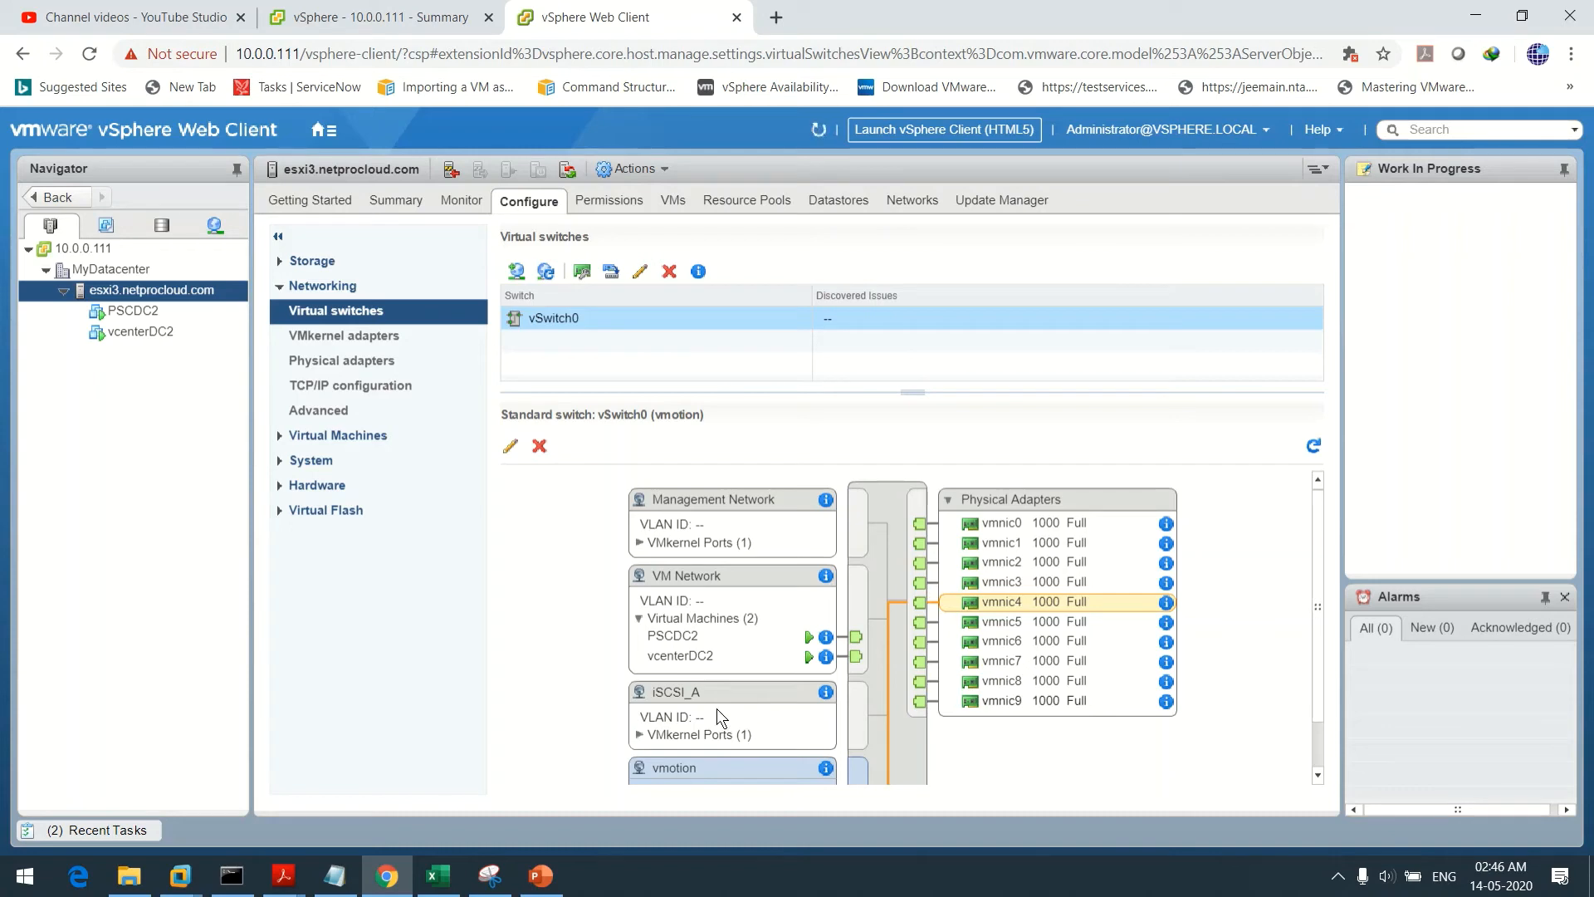
Select the iSCSI_A port group in the vSwitch0 diagram to view its details
{"action": "left_click", "coordinate": [682, 694]}
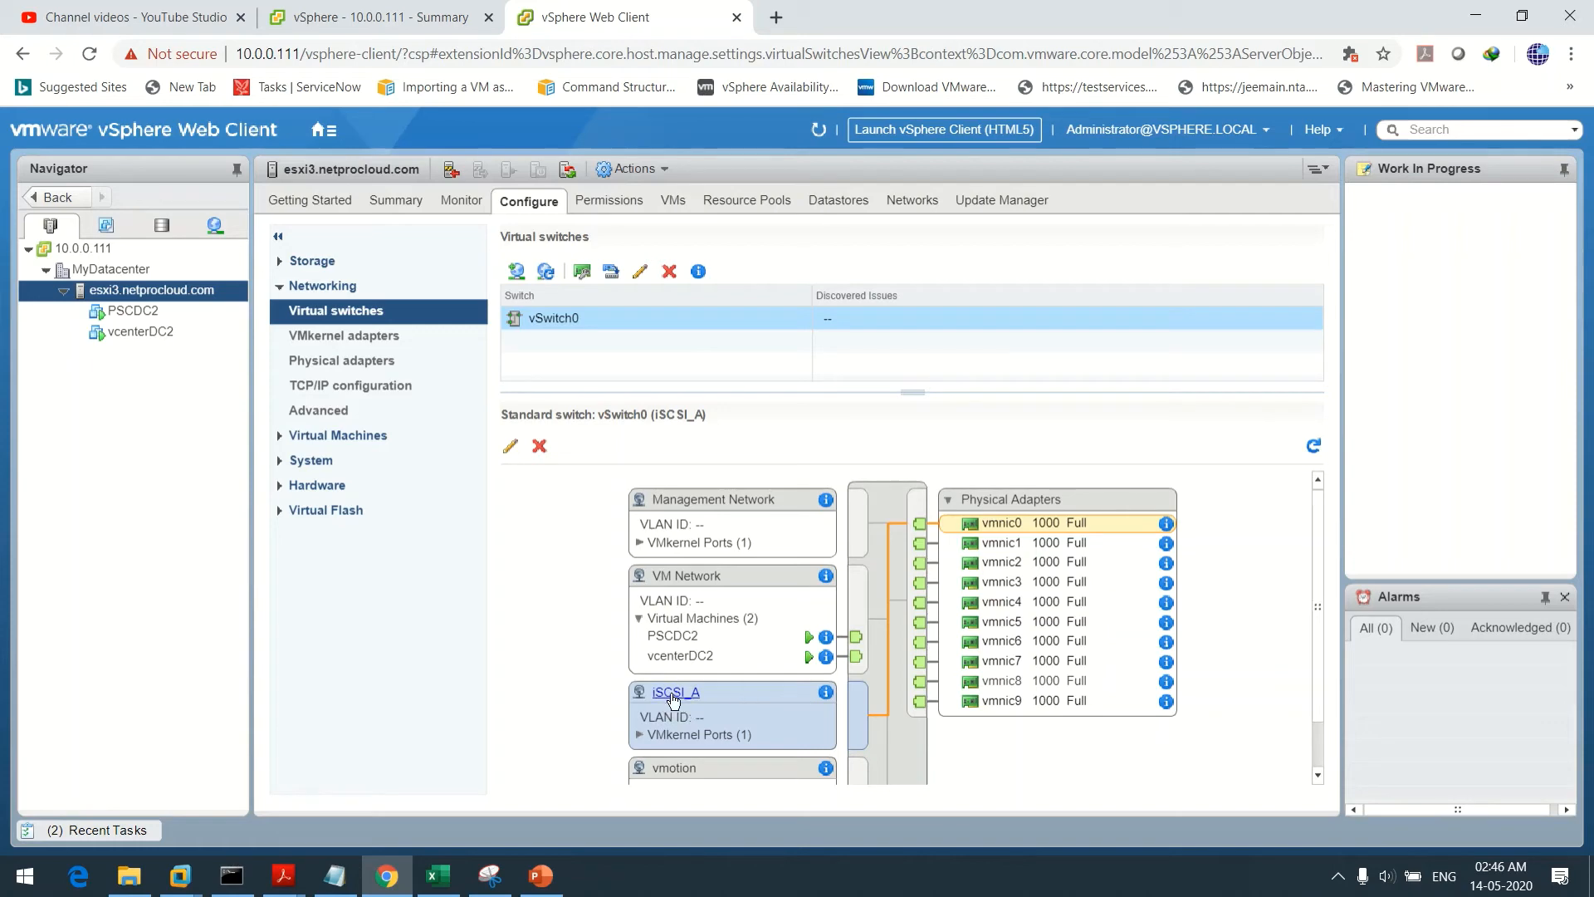
Override iSCSI_A's failover order and move vmnic0 and vmnic1 to Unused
{"action": "left_click", "coordinate": [507, 447]}
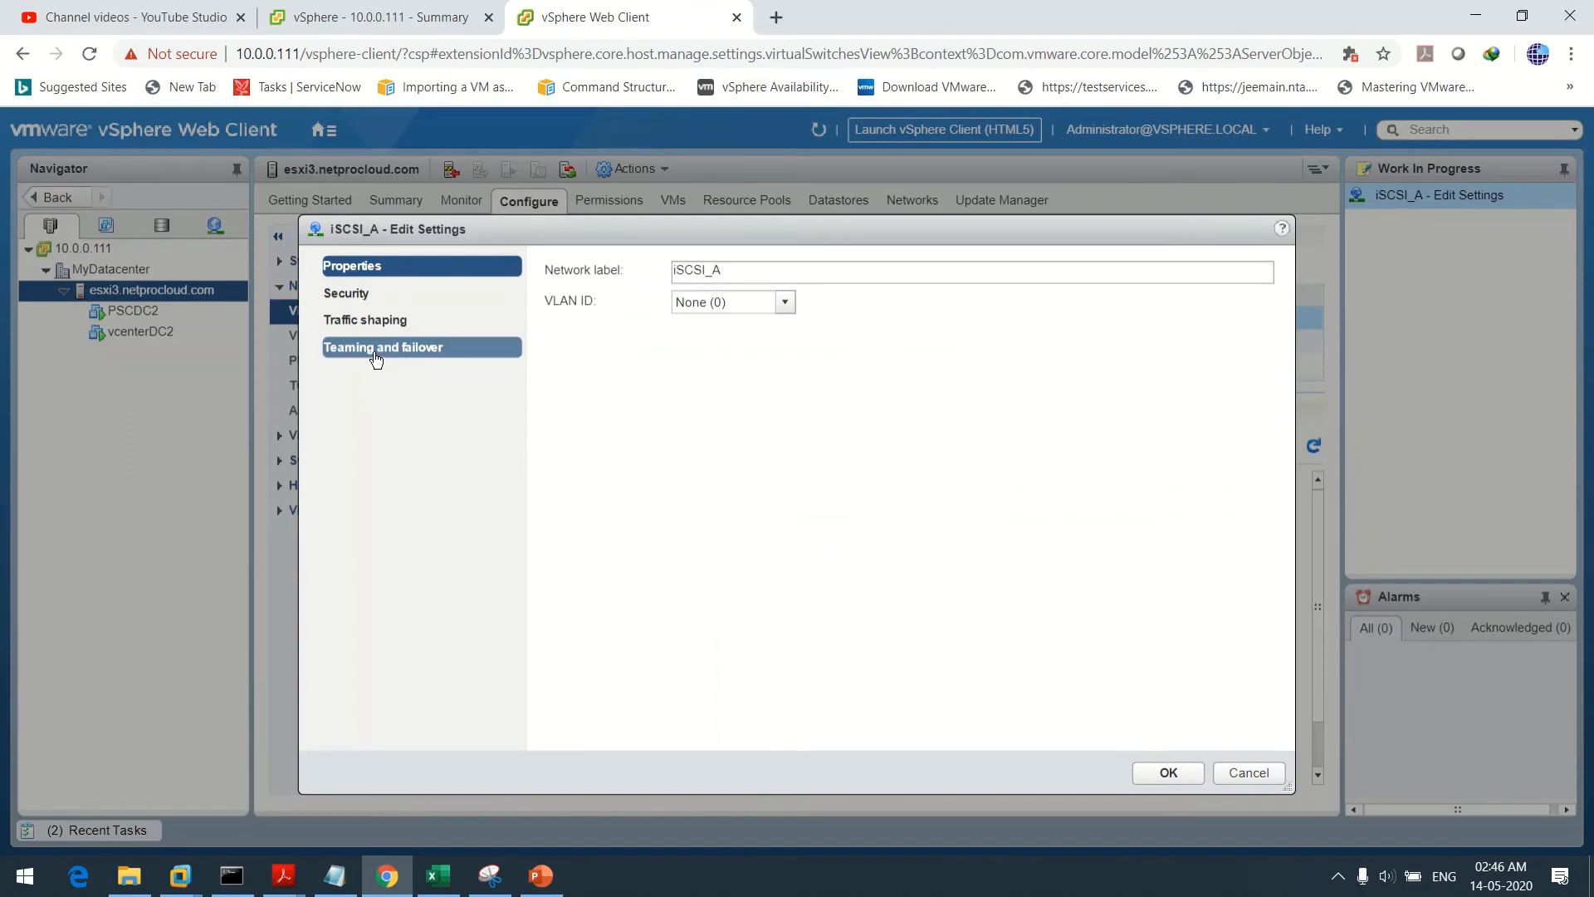
{"action": "left_click", "coordinate": [373, 349]}
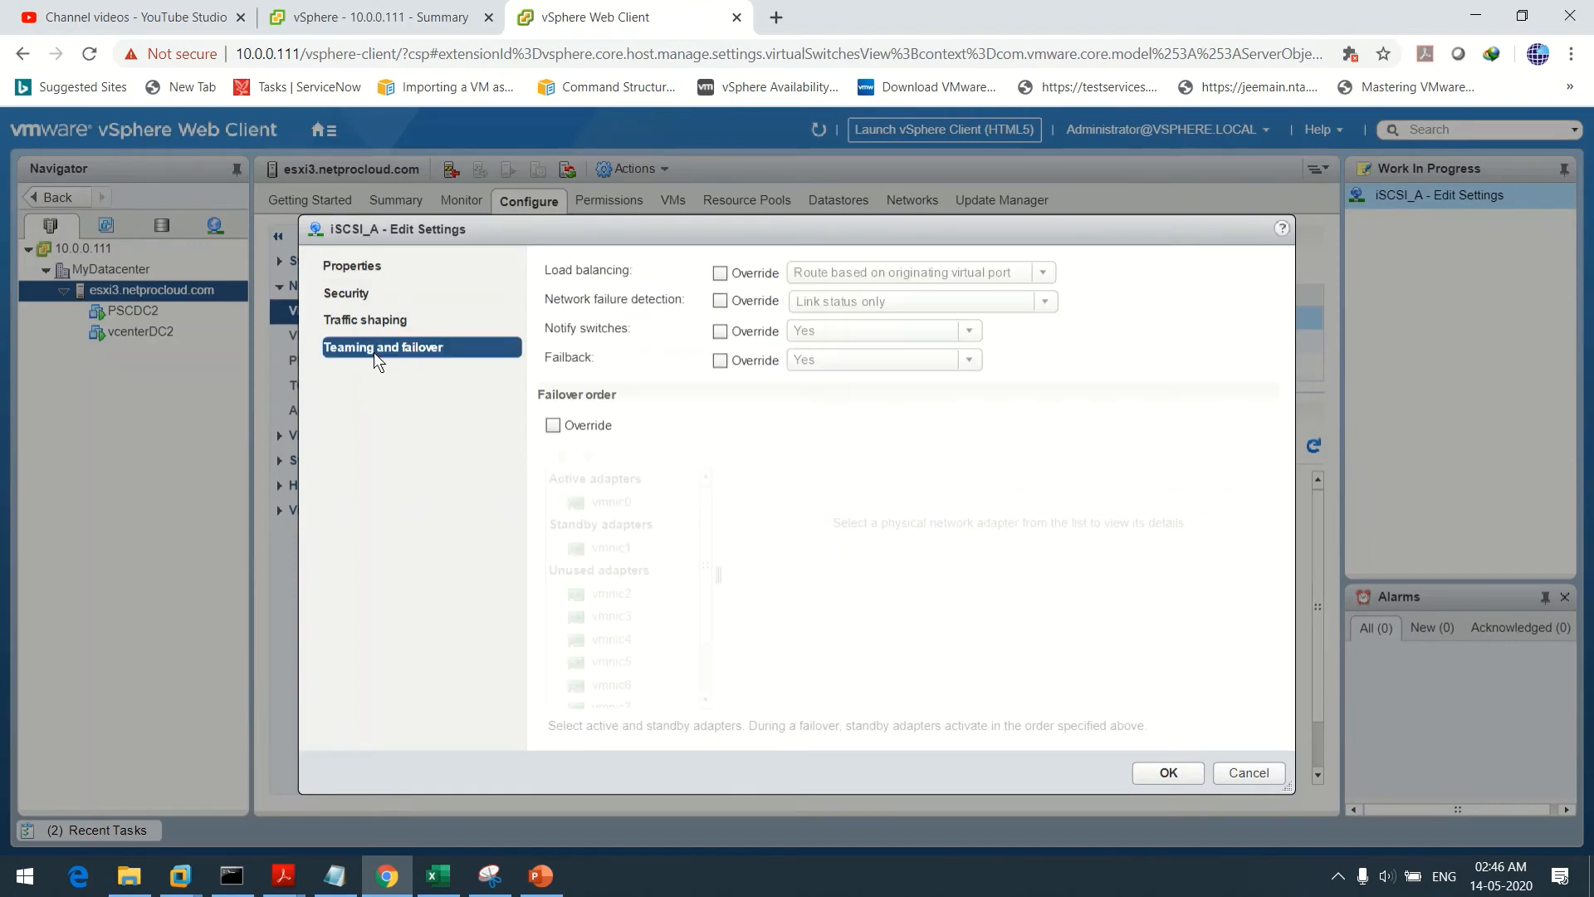
{"action": "left_click", "coordinate": [551, 424]}
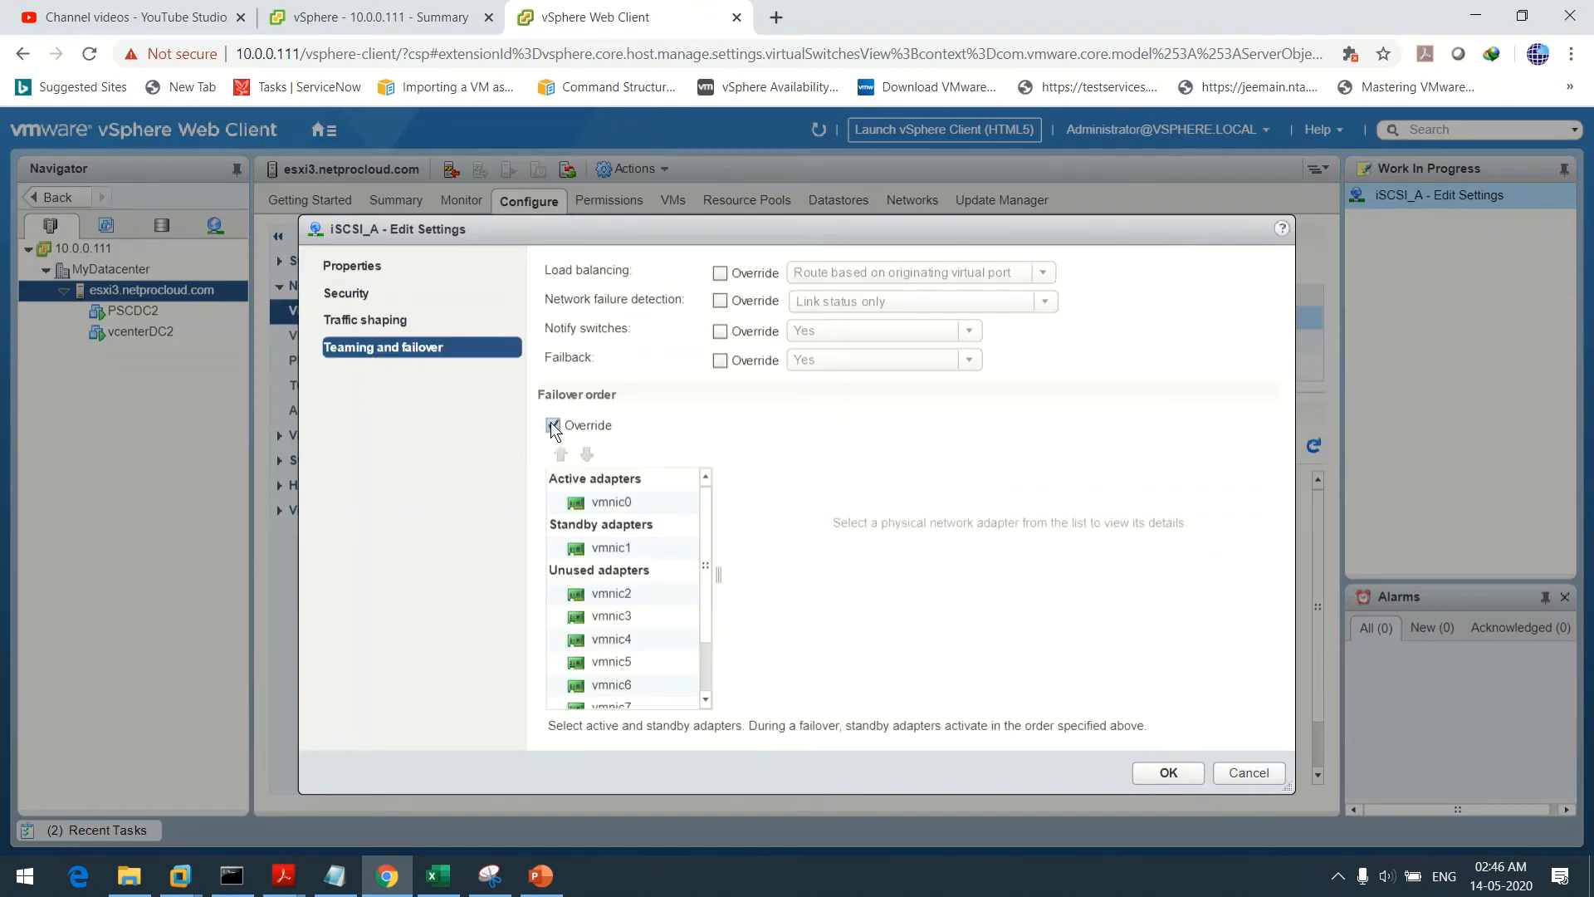
{"action": "left_click", "coordinate": [614, 498]}
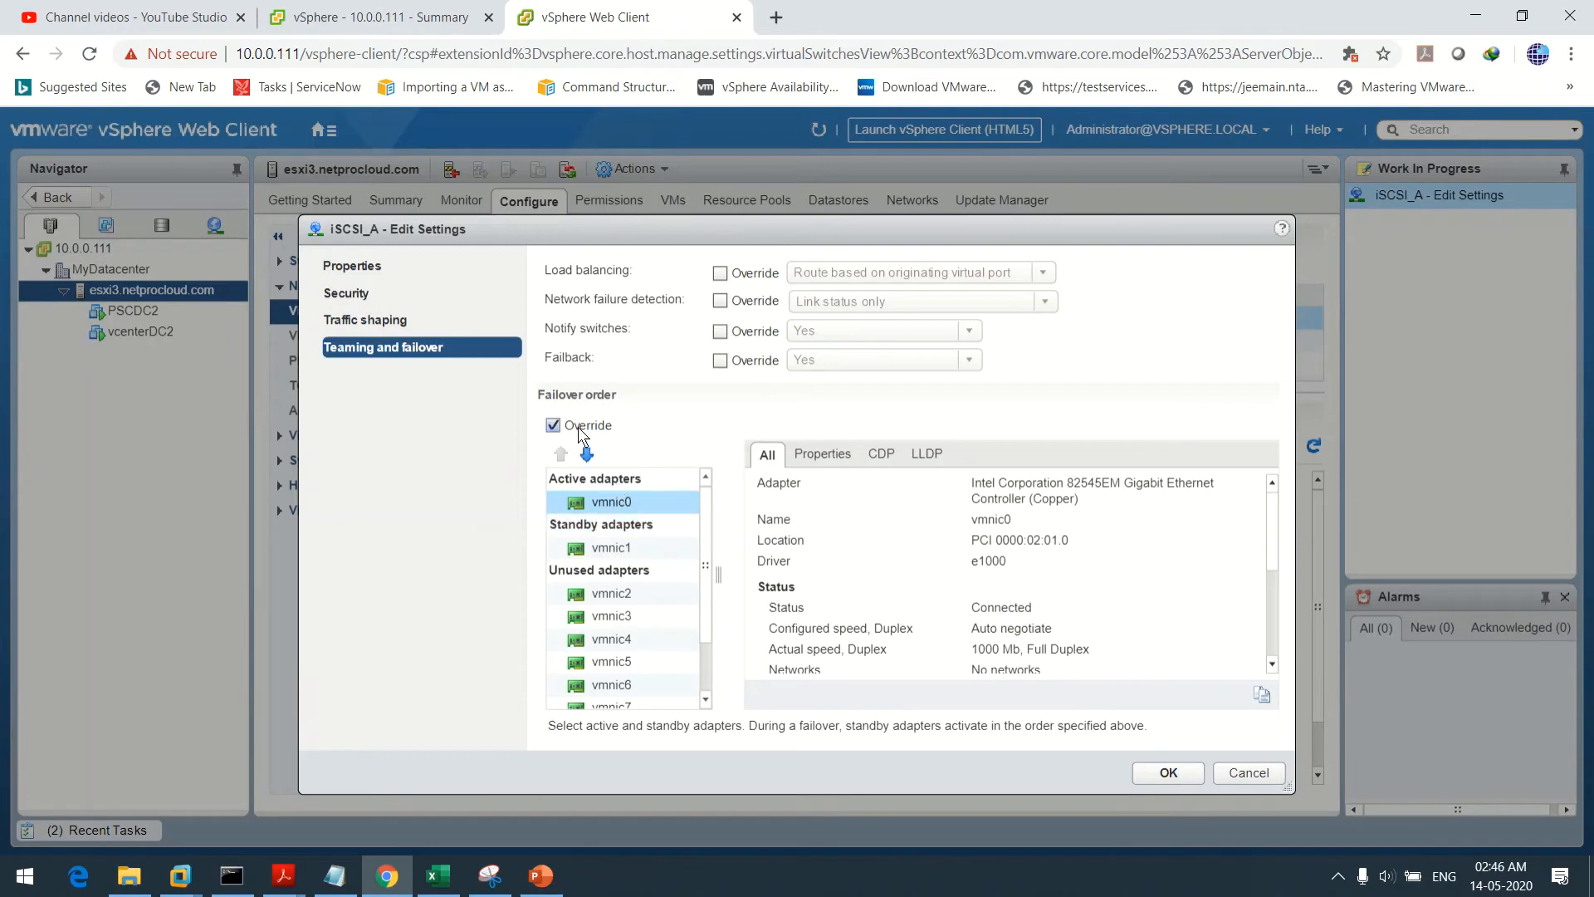
{"action": "left_click", "coordinate": [587, 454]}
{"action": "left_click", "coordinate": [586, 454]}
{"action": "left_click", "coordinate": [586, 454]}
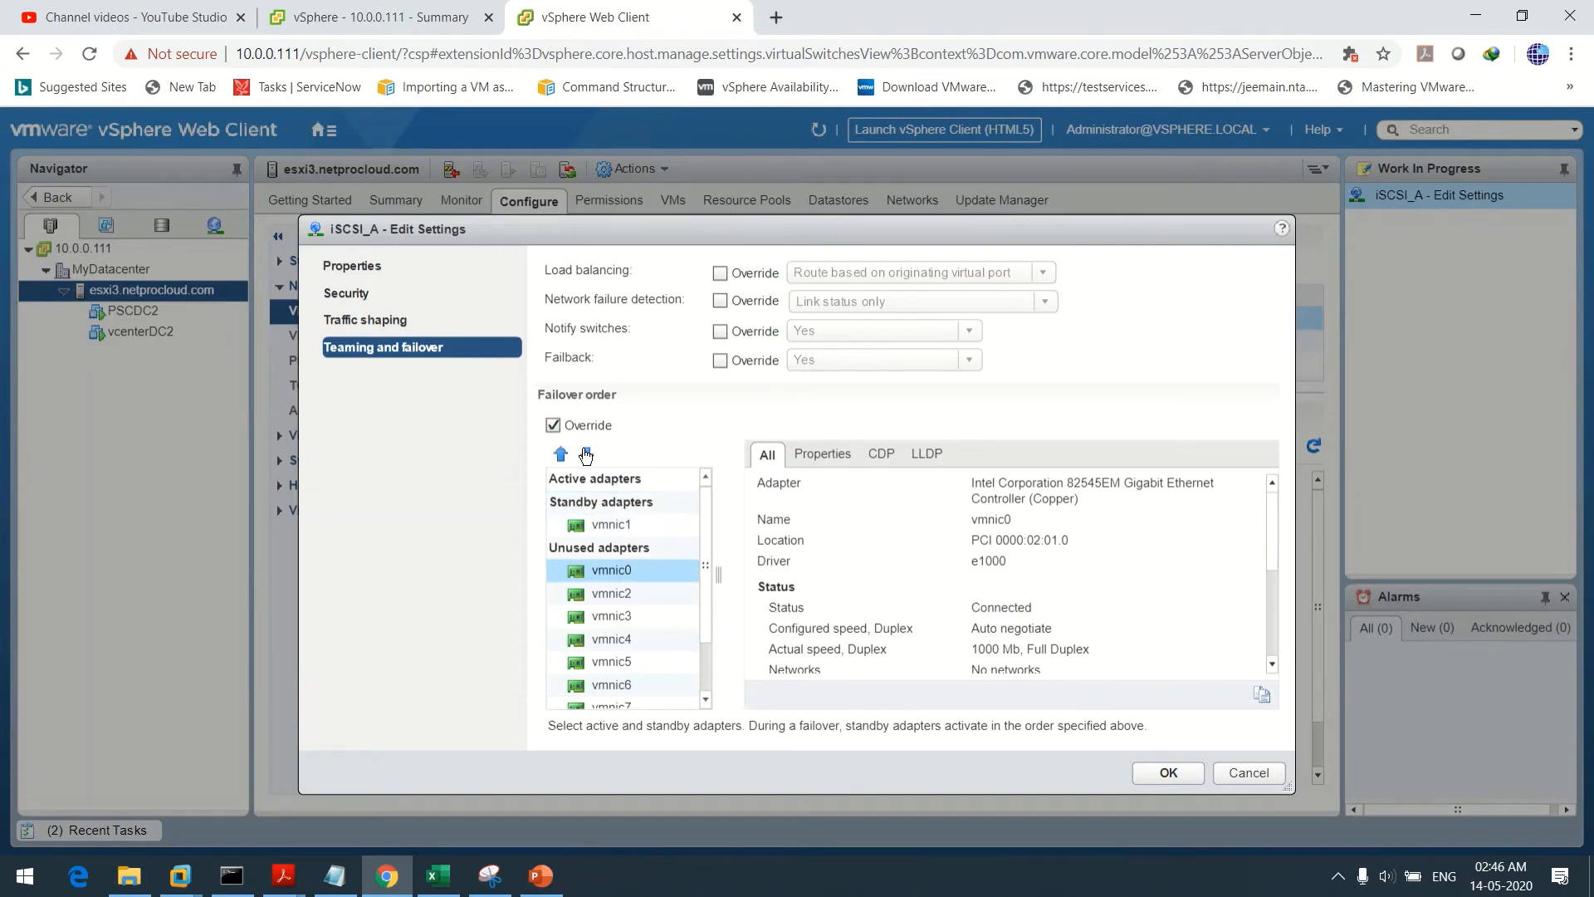
{"action": "left_click", "coordinate": [615, 526]}
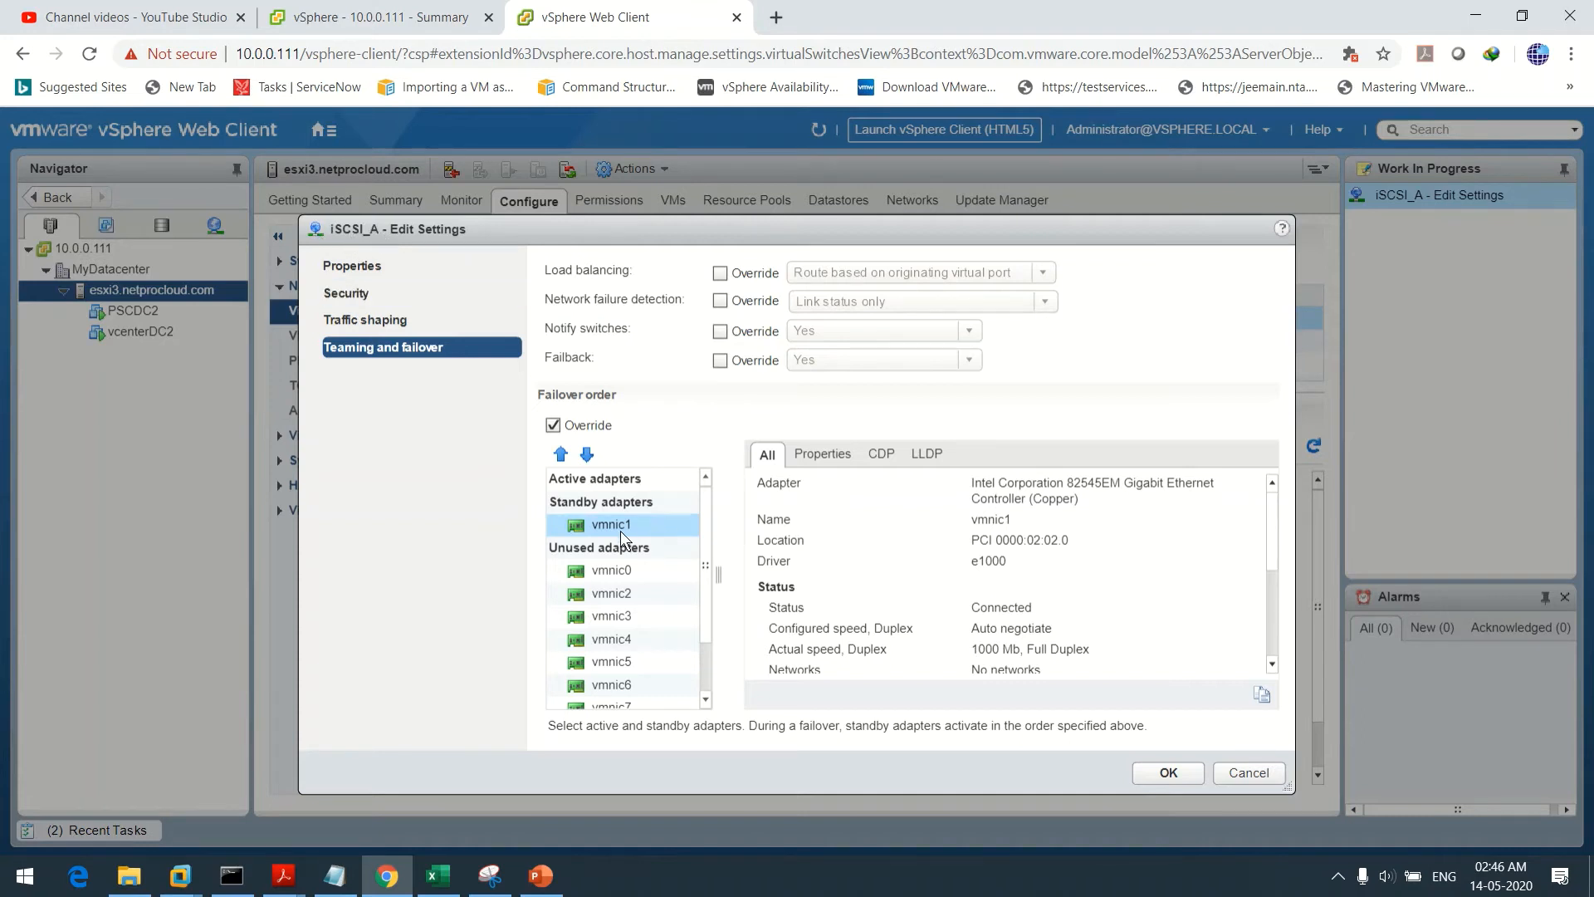
{"action": "left_click", "coordinate": [587, 455]}
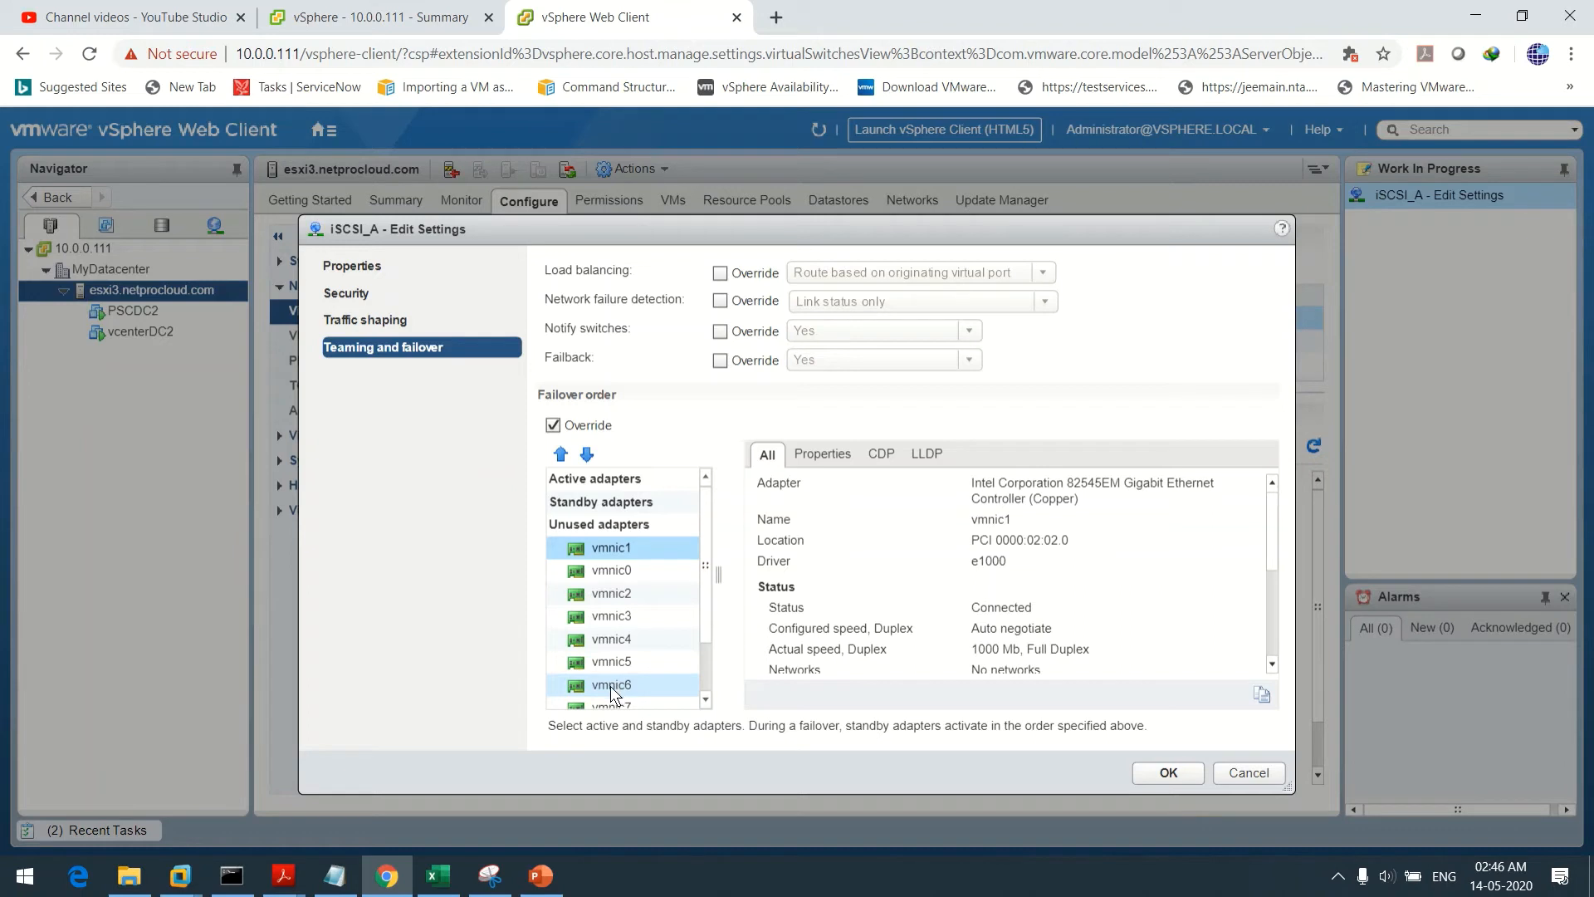
Promote vmnic6 to the only active adapter and save iSCSI_A's settings
{"action": "left_click", "coordinate": [610, 686]}
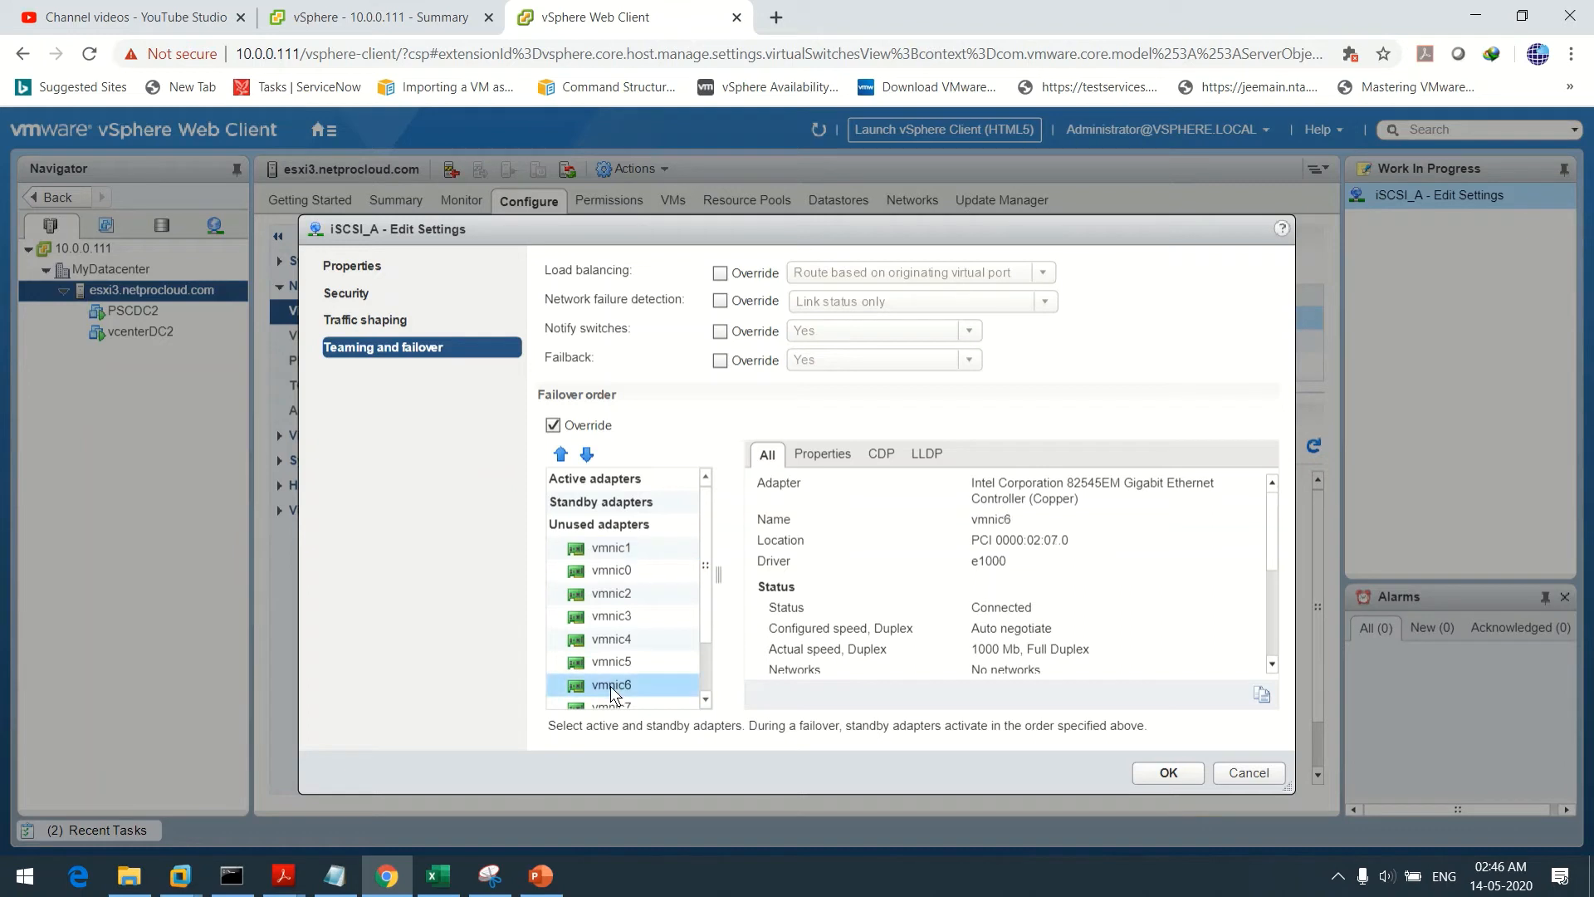
{"action": "left_click", "coordinate": [560, 454]}
{"action": "left_click", "coordinate": [561, 455]}
{"action": "left_click", "coordinate": [561, 454]}
{"action": "left_click", "coordinate": [561, 454]}
{"action": "left_click", "coordinate": [561, 454]}
{"action": "left_click", "coordinate": [561, 454]}
{"action": "left_click", "coordinate": [560, 454]}
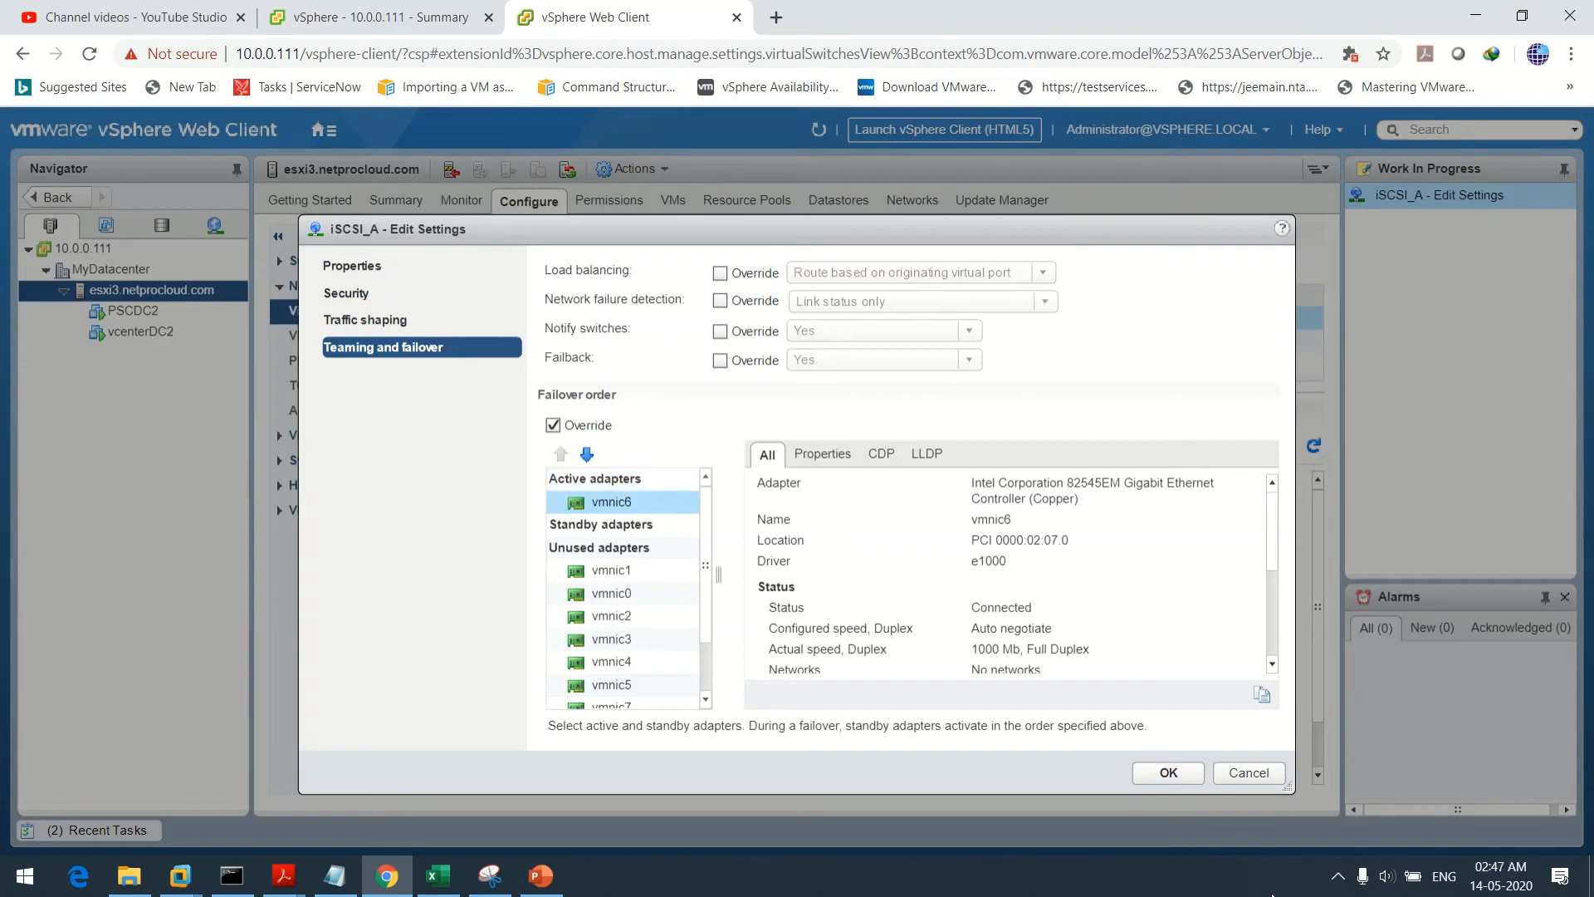
{"action": "left_click", "coordinate": [1177, 774]}
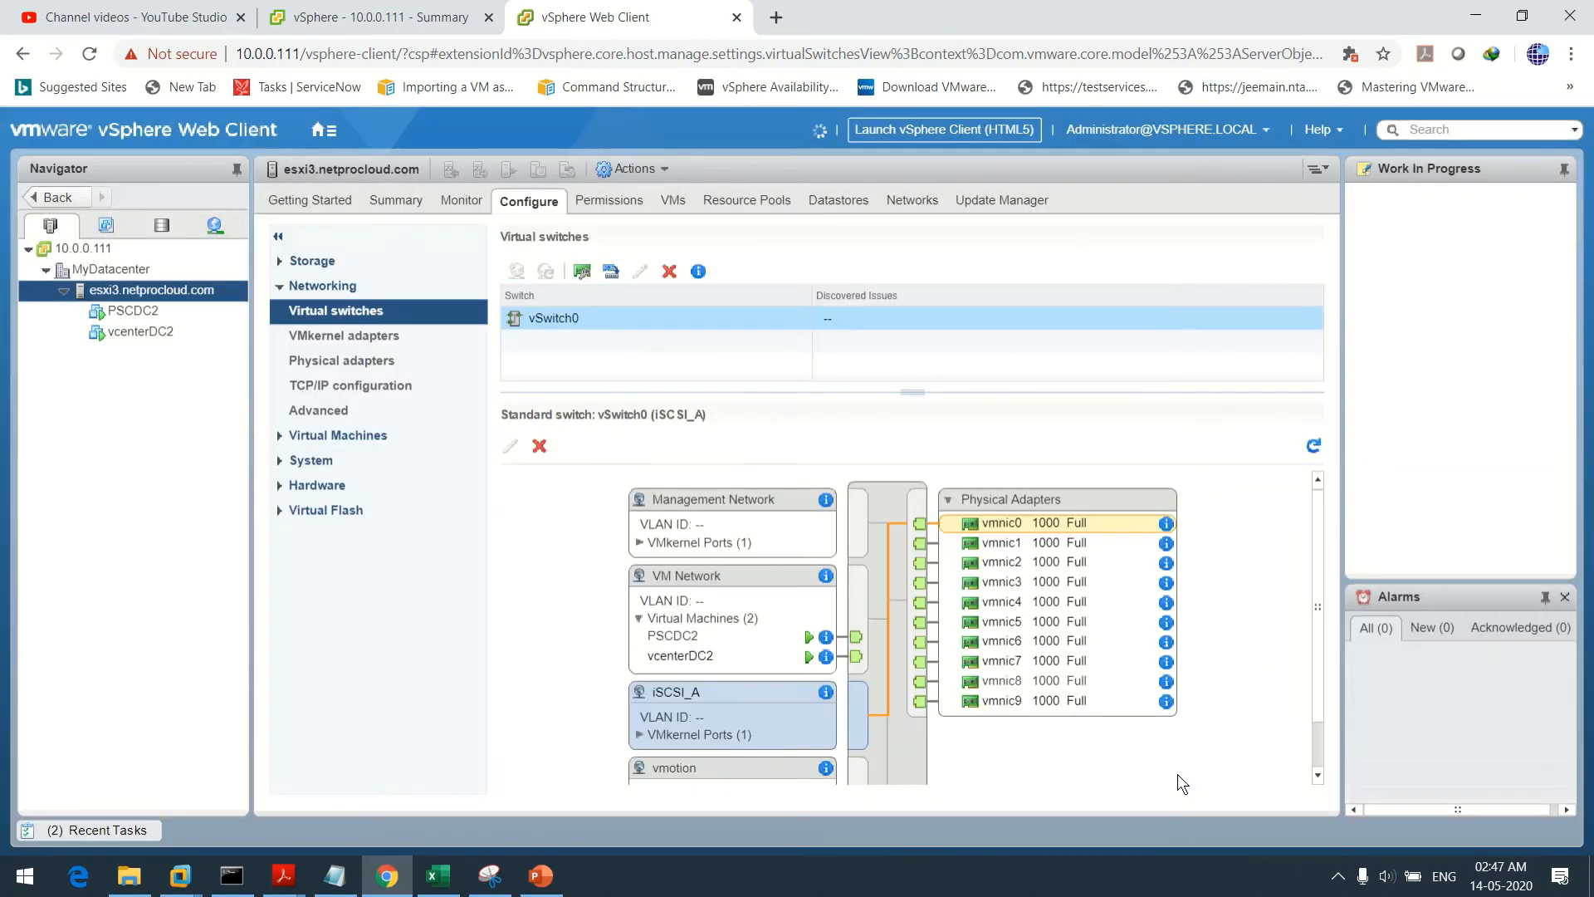
Enlarge the switch diagram, deselect iSCSI_A, and start Add Networking with VMkernel Network Adapter
{"action": "scroll", "coordinate": [1316, 560], "scroll_direction": "down", "scroll_amount": 2}
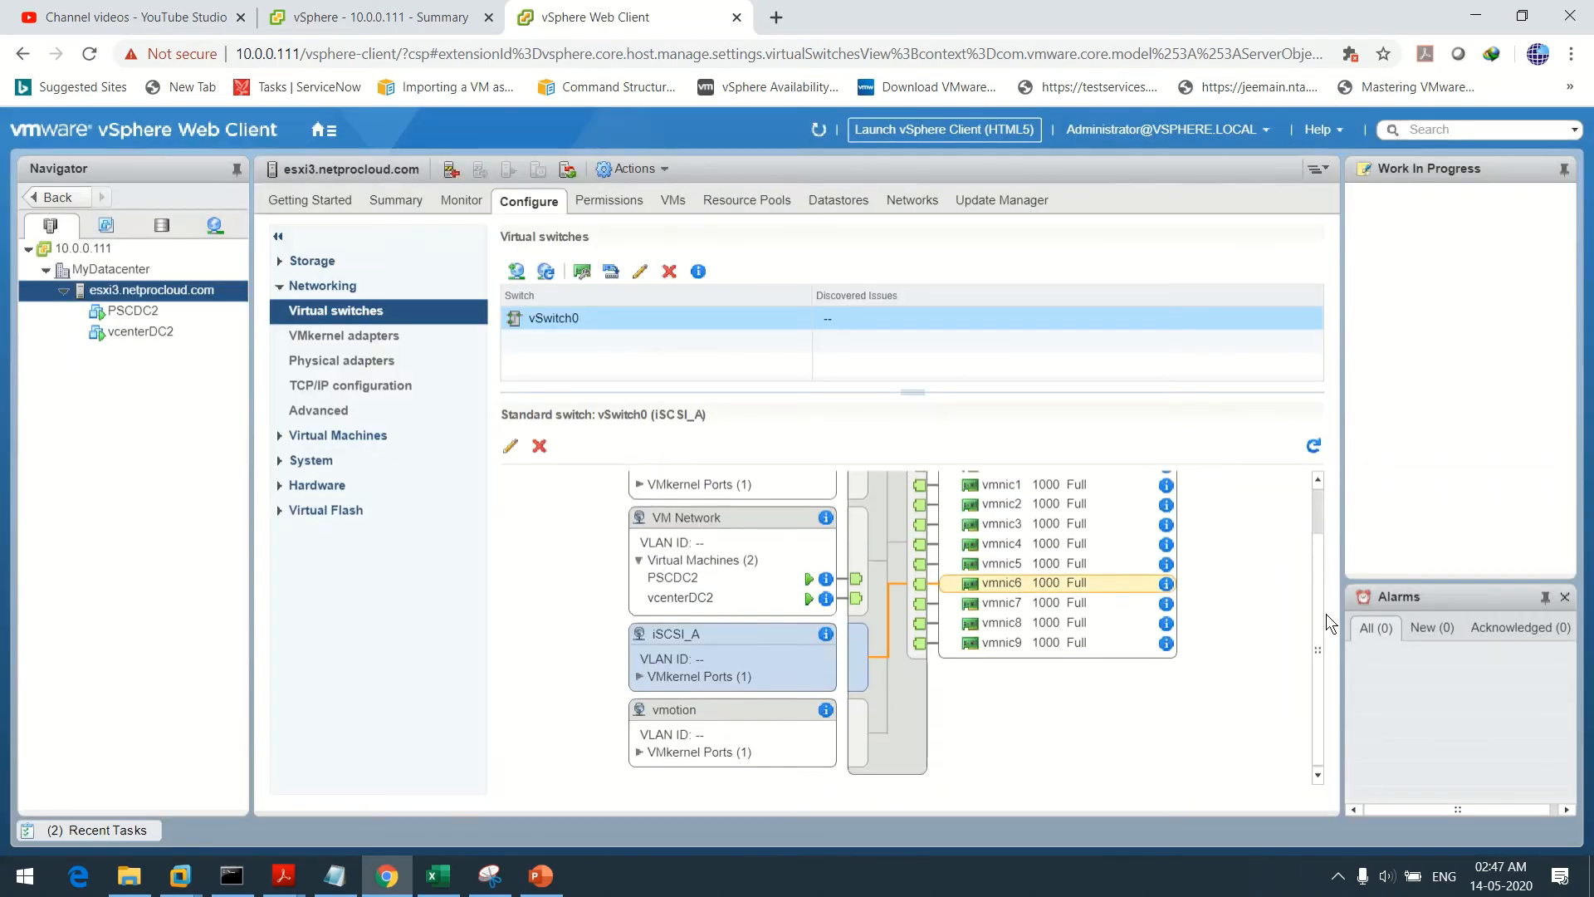
{"action": "left_click_drag", "start_coordinate": [913, 391], "coordinate": [915, 343]}
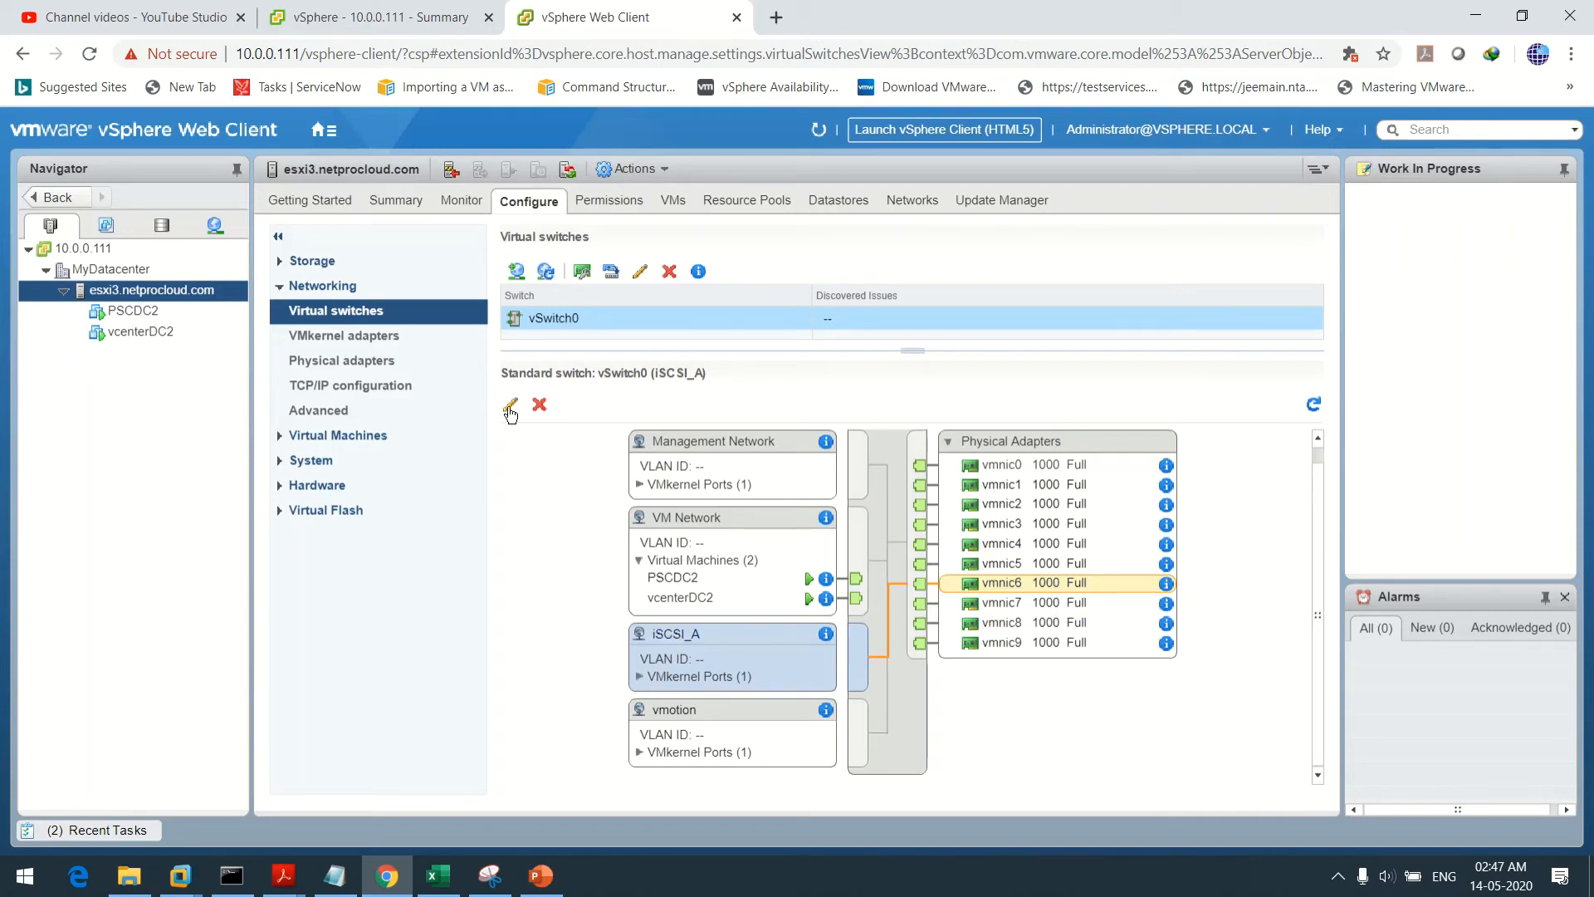
{"action": "left_click", "coordinate": [901, 485]}
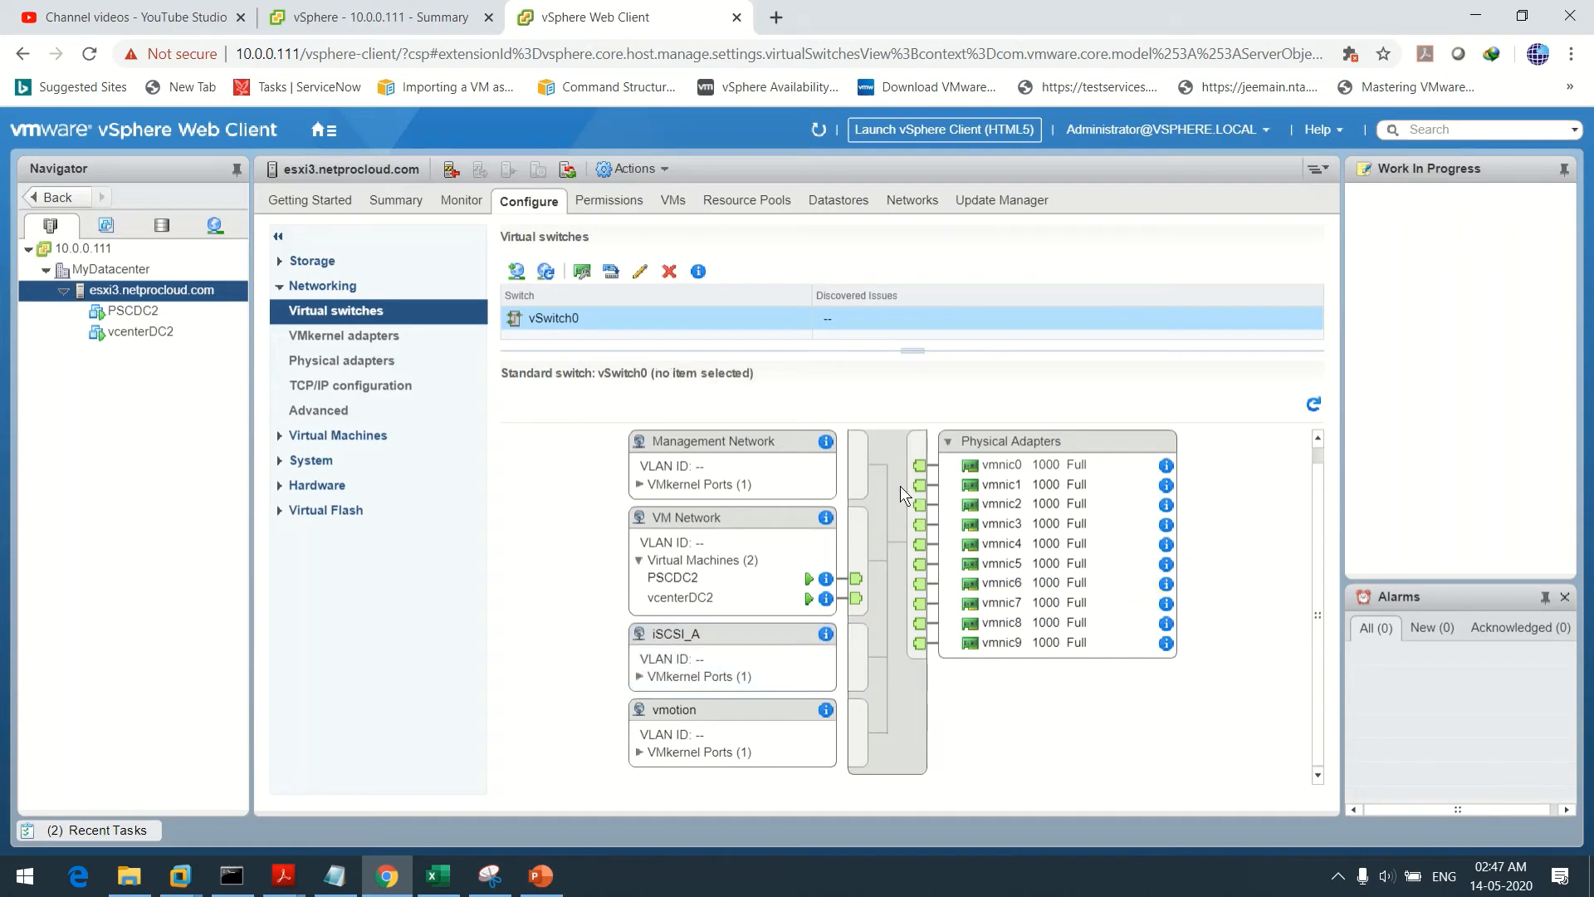
{"action": "left_click", "coordinate": [516, 272]}
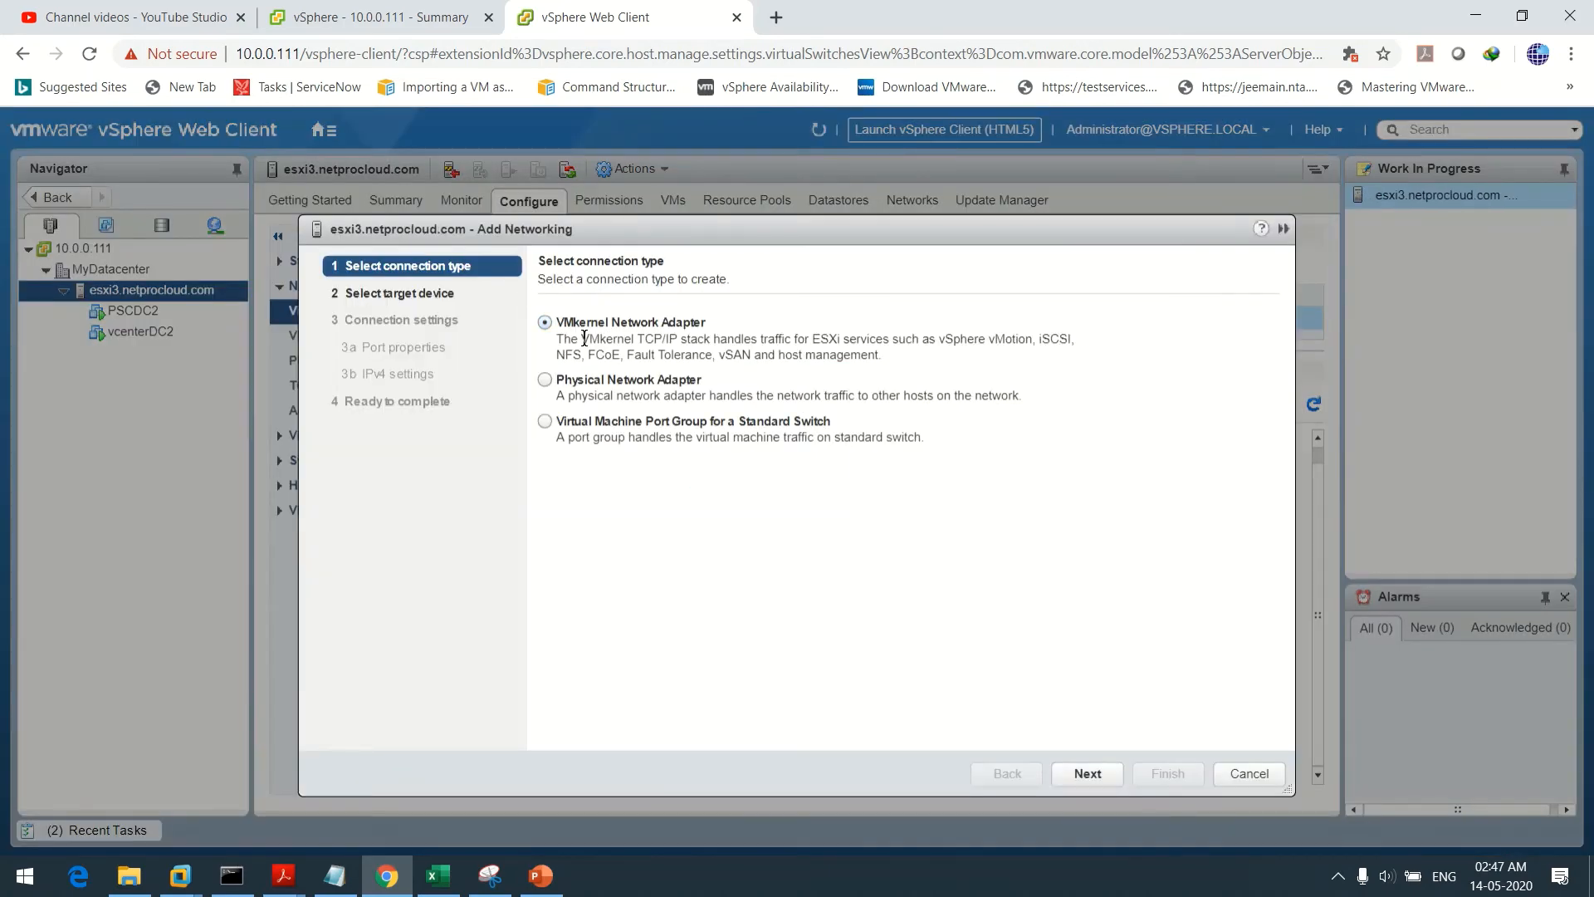
Keep VMkernel on vSwitch0, label the new adapter iSCSI_B, and reach IPv4 settings
{"action": "left_click", "coordinate": [1080, 775]}
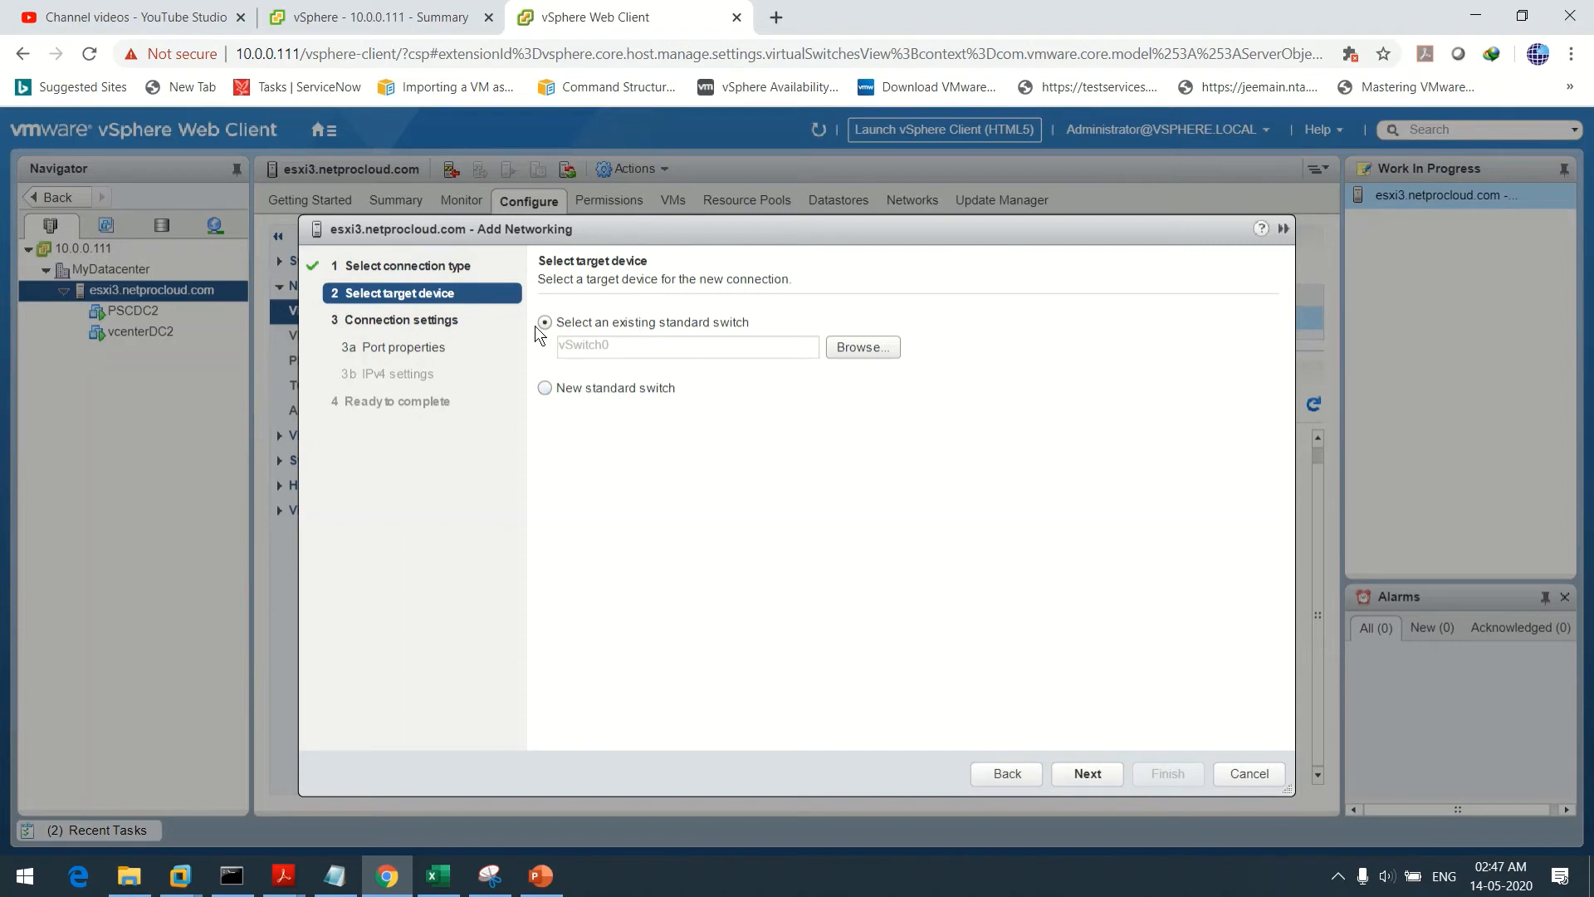
{"action": "left_click", "coordinate": [1083, 771]}
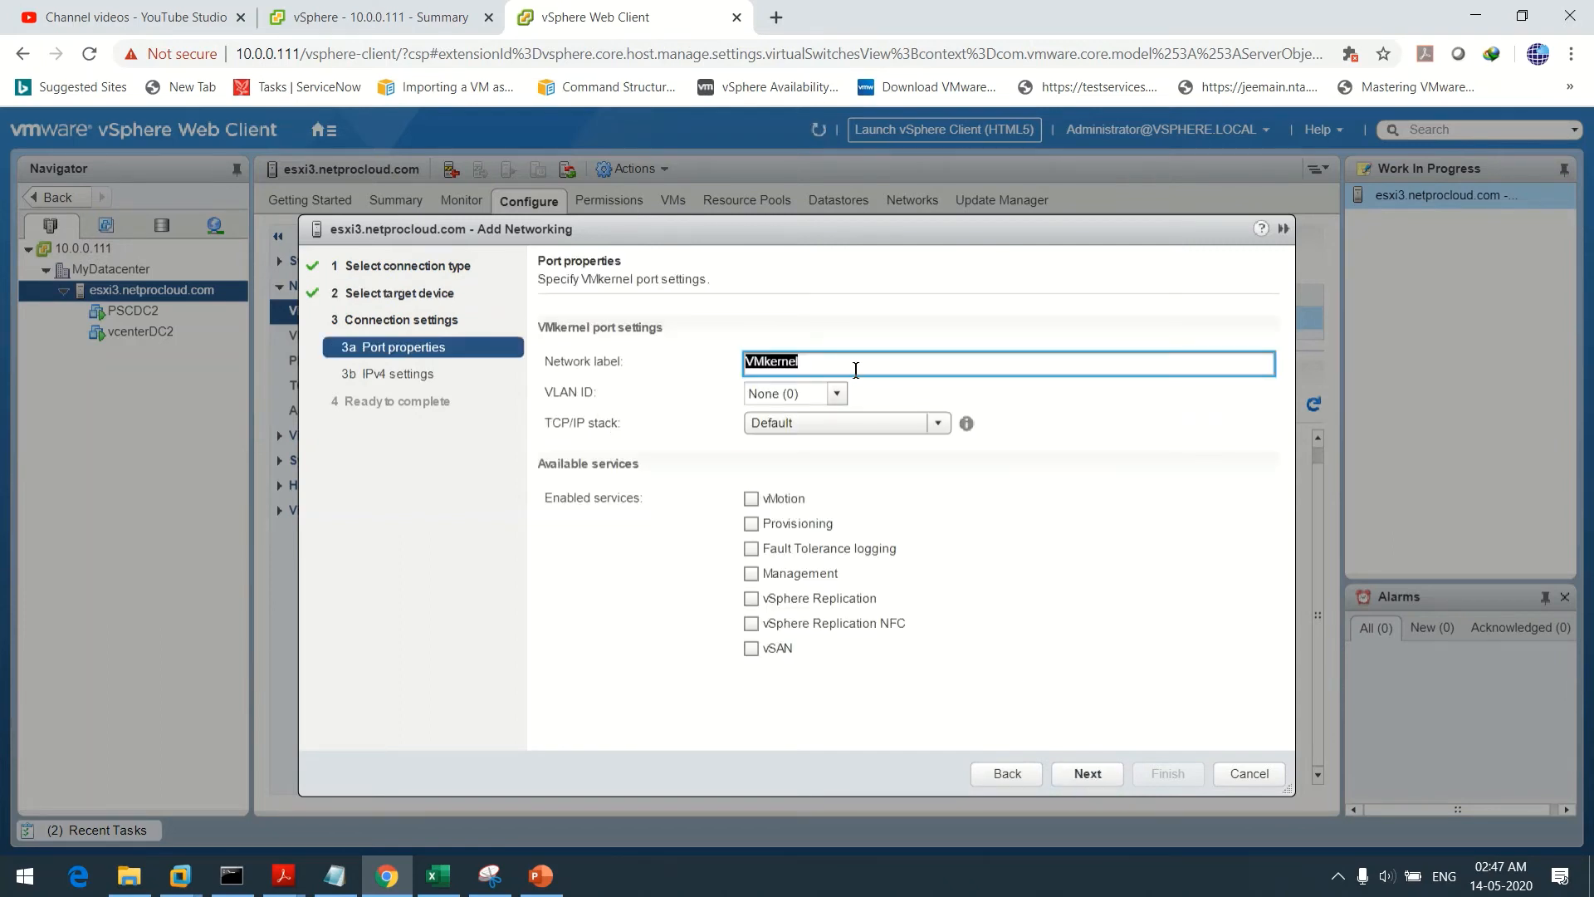
{"action": "key", "text": "BackSpace"}
{"action": "type", "text": "iSCSI_B"}
{"action": "left_click", "coordinate": [1086, 772]}
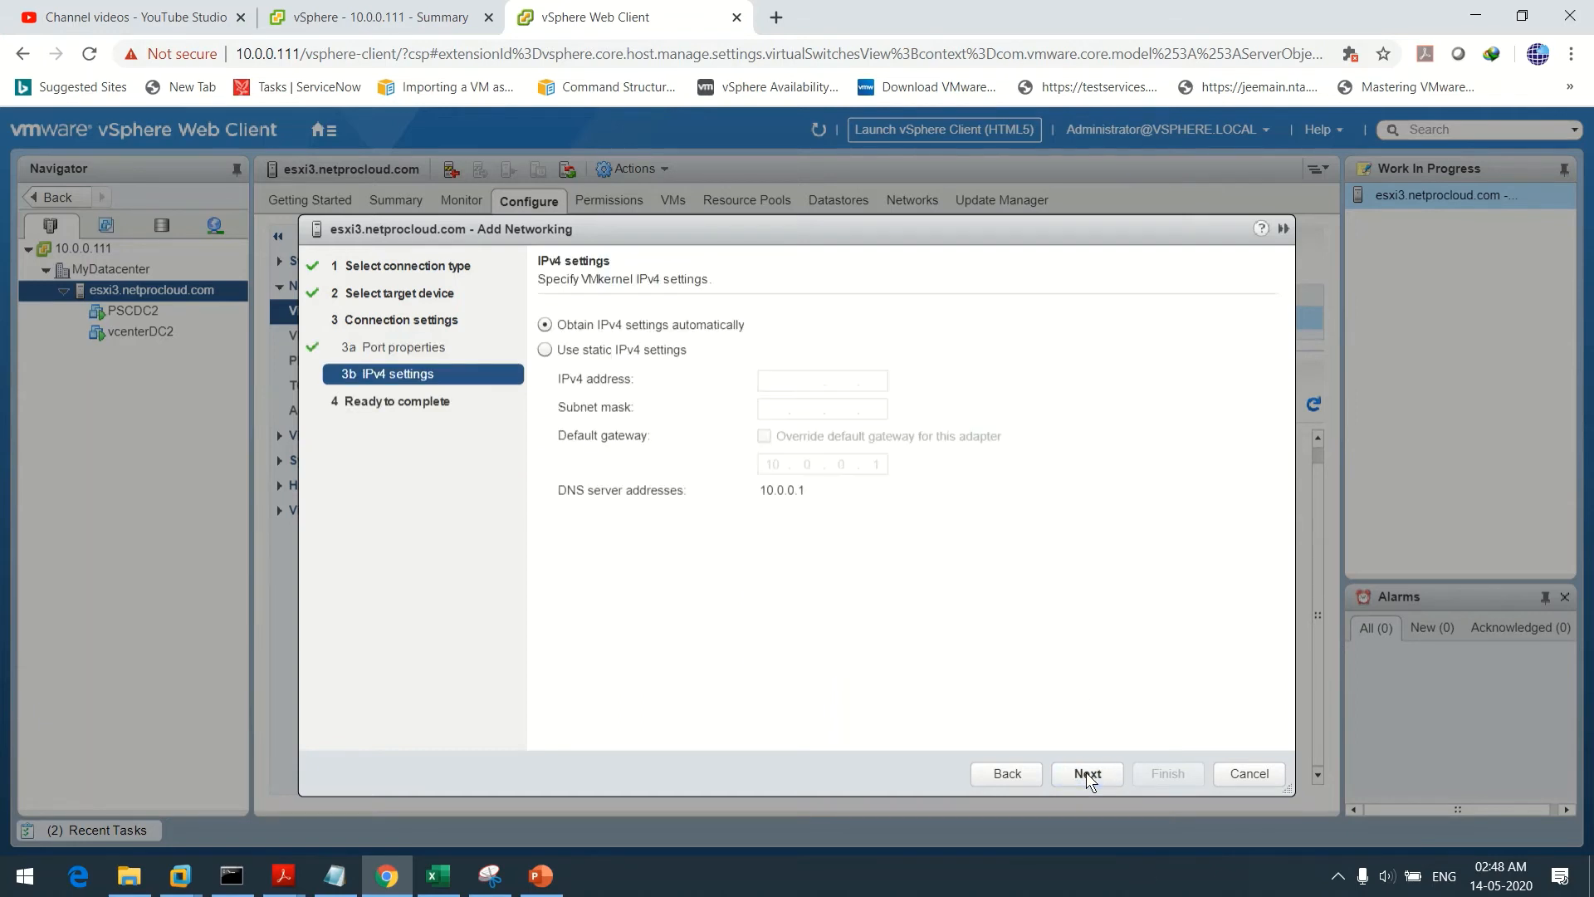
Use static IPv4 and enter 10.0.0.202 for iSCSI_B, checking it against the Notepad plan
{"action": "left_click", "coordinate": [579, 351]}
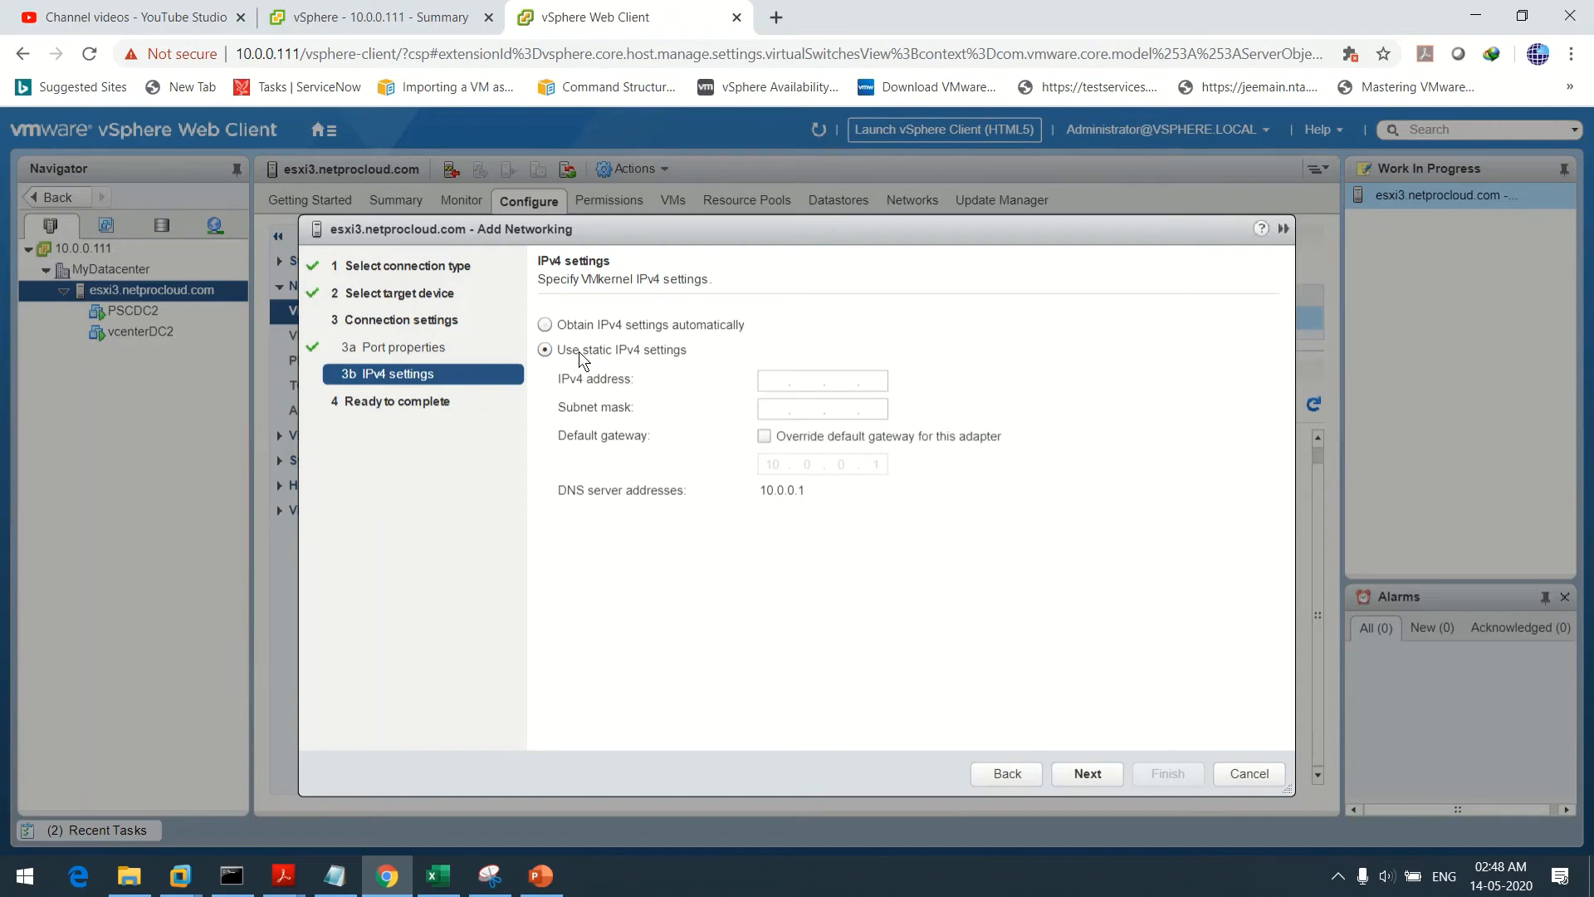
{"action": "left_click", "coordinate": [773, 378]}
{"action": "type", "text": "10.0.0."}
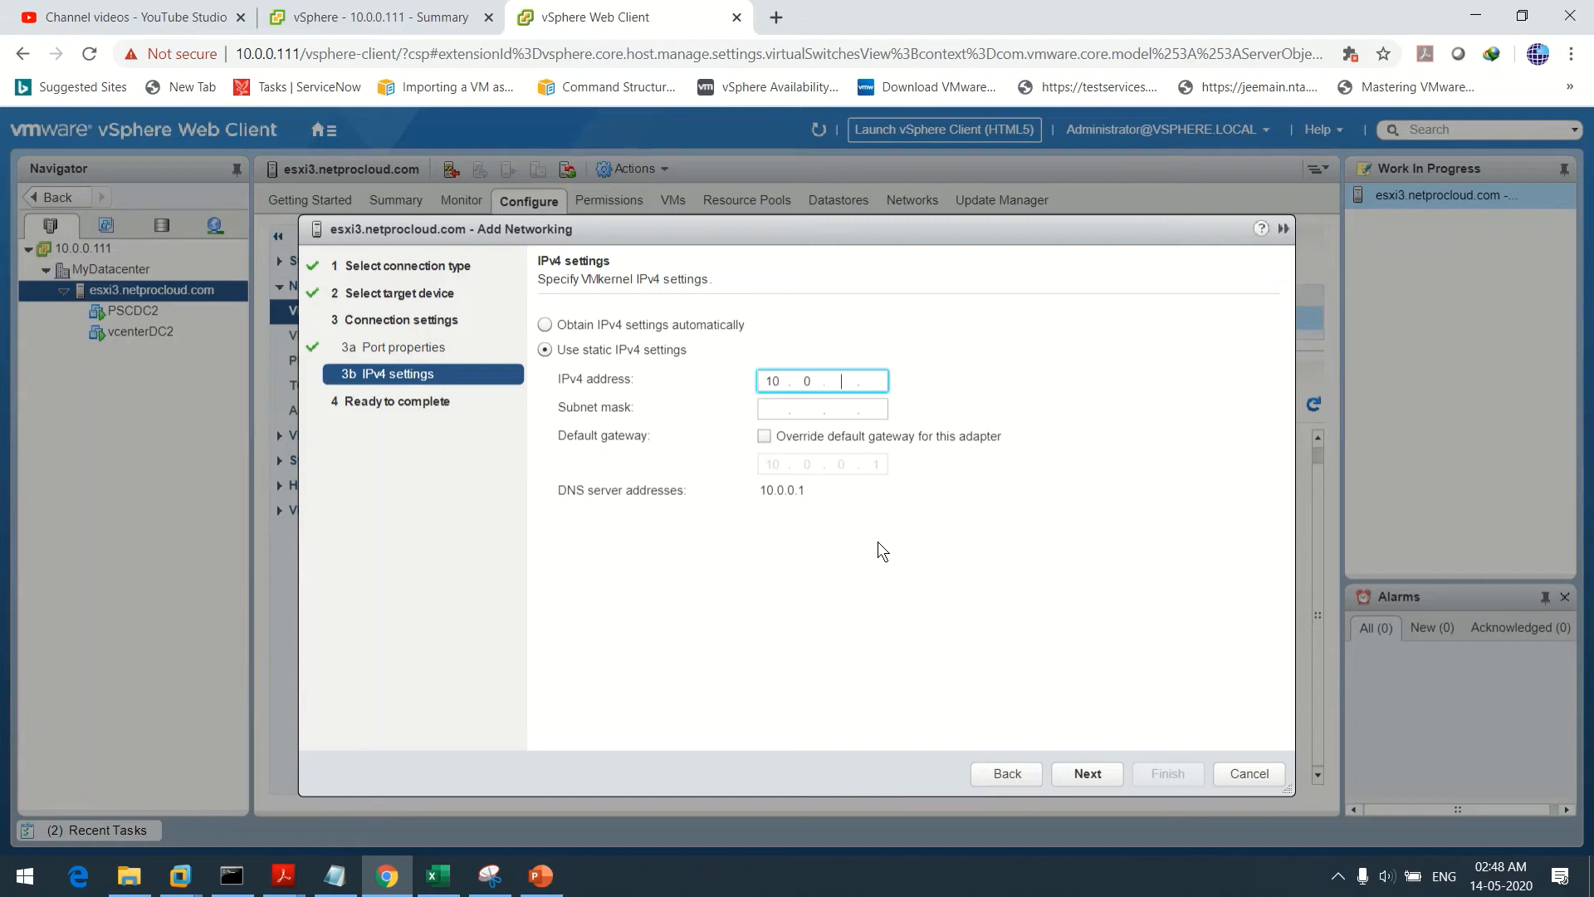
{"action": "type", "text": "202"}
{"action": "left_click", "coordinate": [335, 875]}
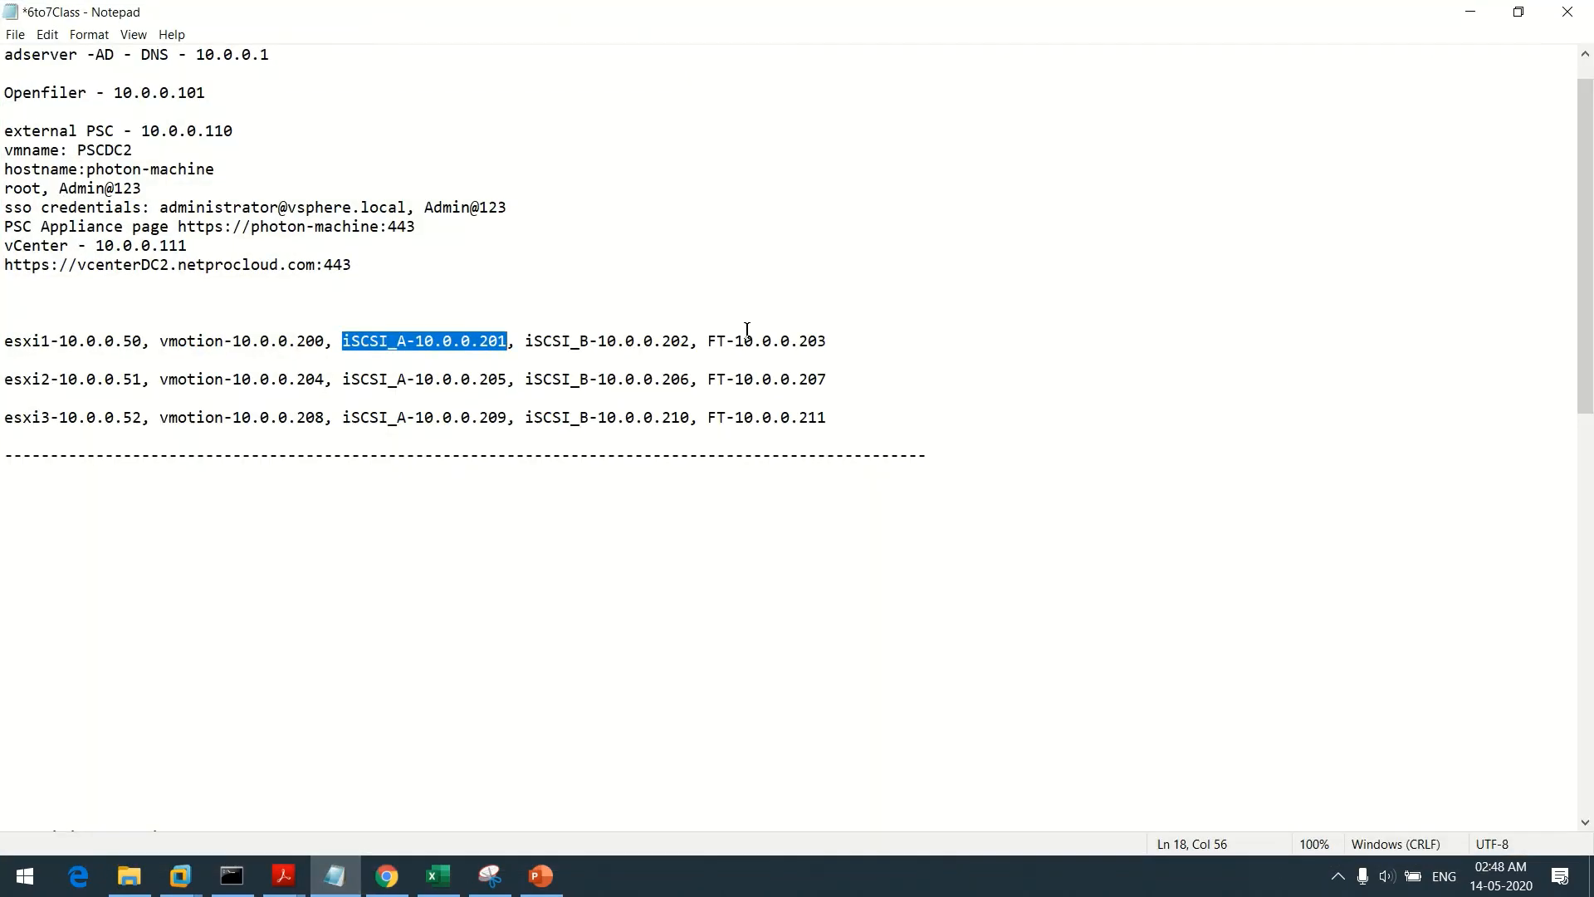
{"action": "left_click", "coordinate": [596, 349]}
{"action": "left_click_drag", "start_coordinate": [523, 342], "coordinate": [689, 341]}
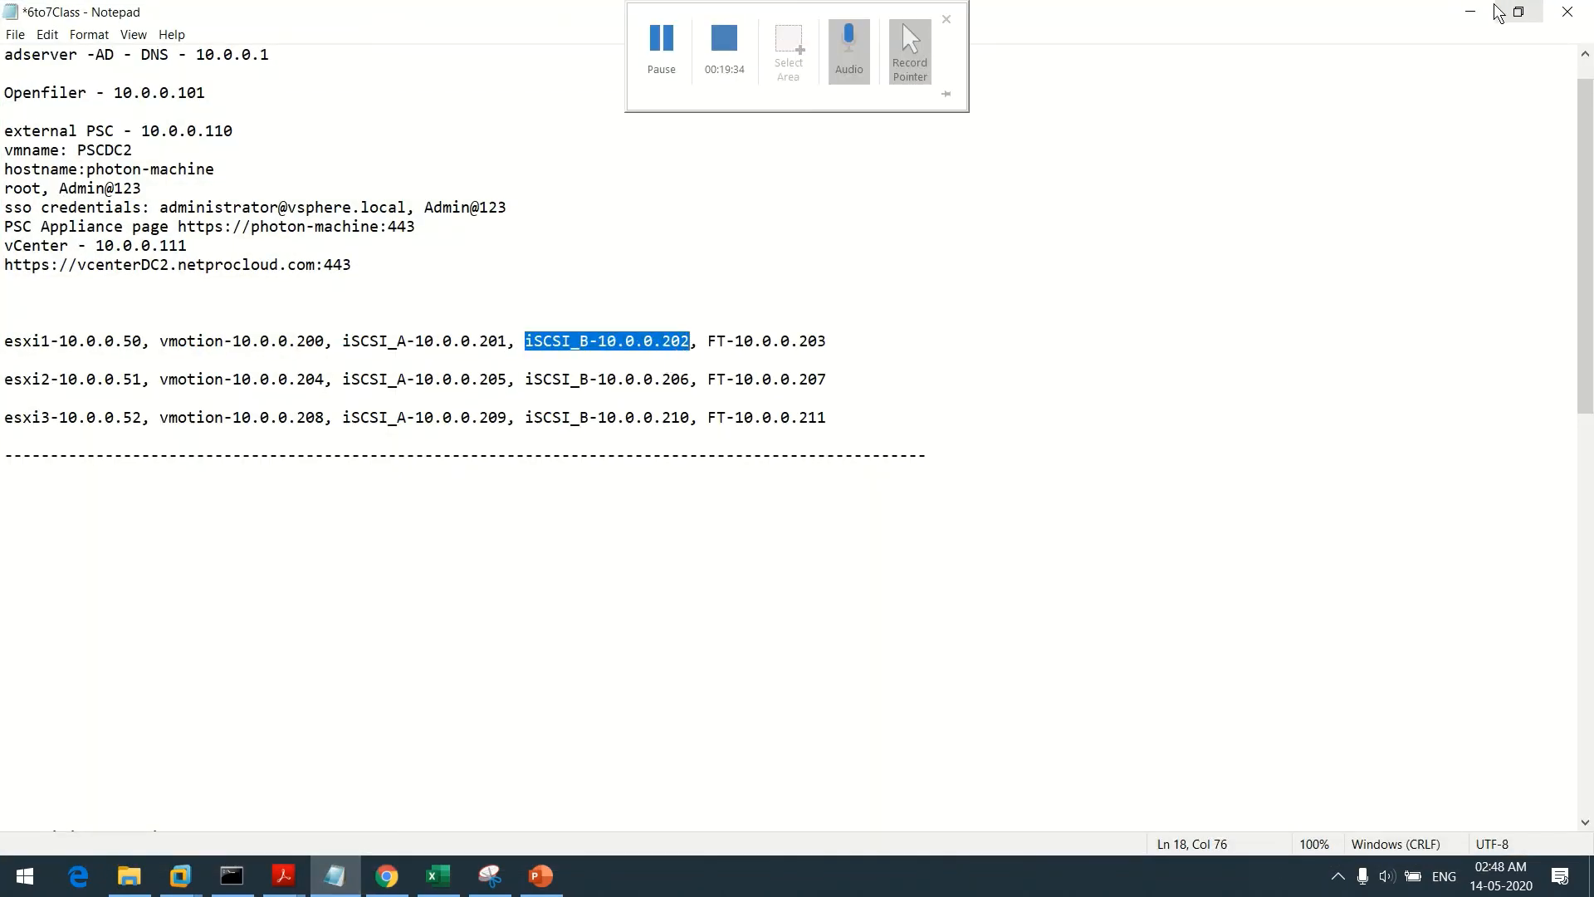
{"action": "left_click", "coordinate": [1471, 12]}
Correct the subnet mask to 255.255.255.0 and advance to the Ready to complete summary
{"action": "left_click", "coordinate": [782, 408]}
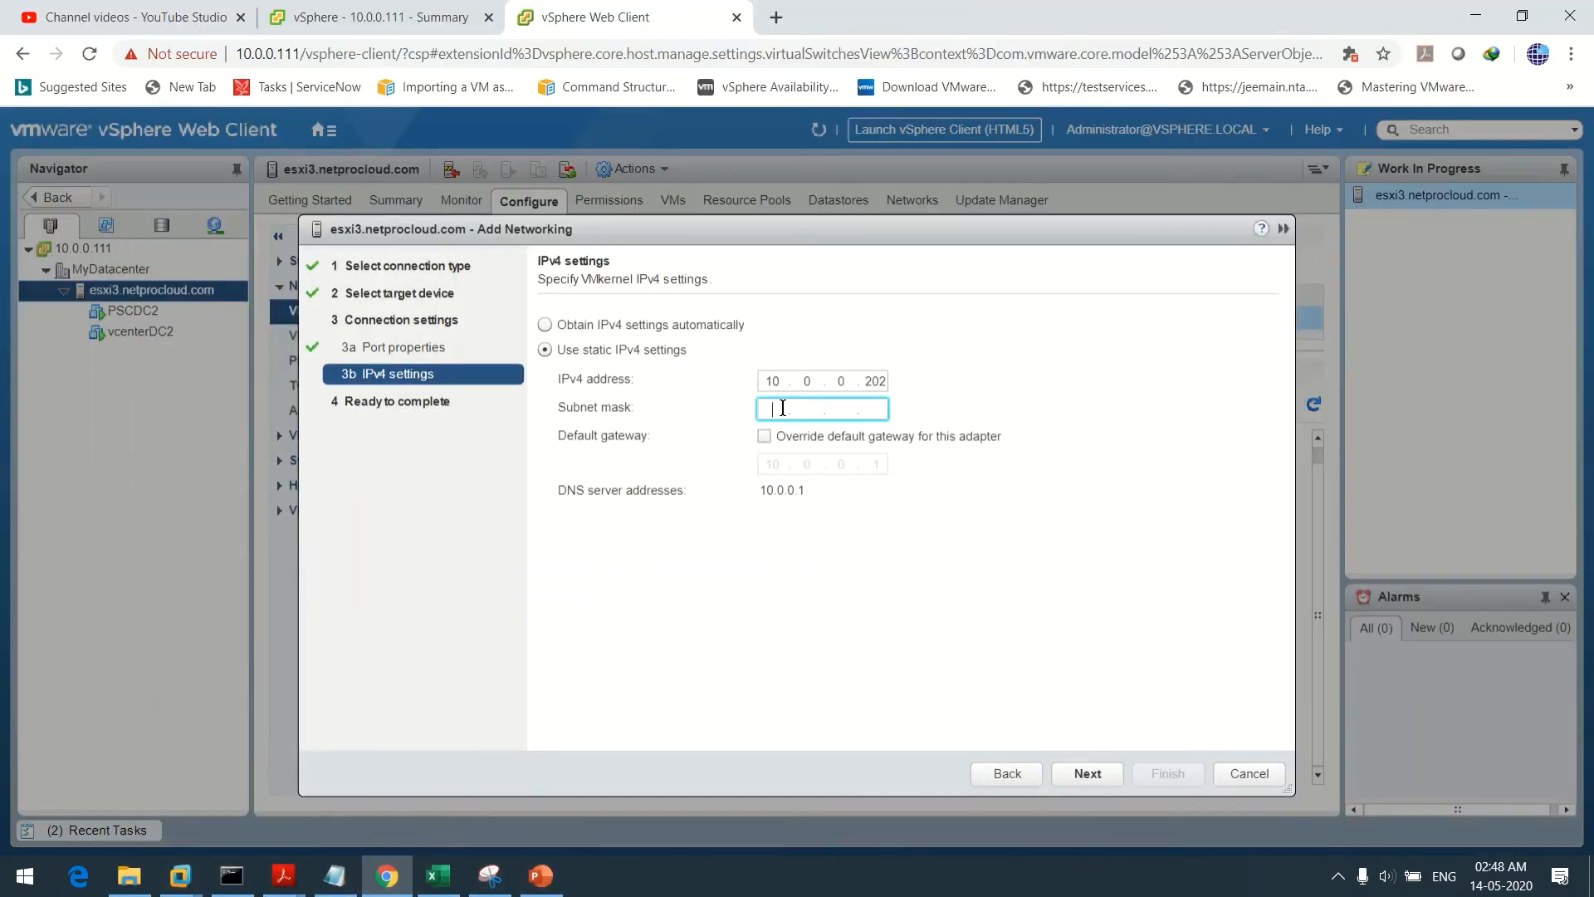
{"action": "type", "text": "255.255.255.20"}
{"action": "left_click", "coordinate": [1093, 776]}
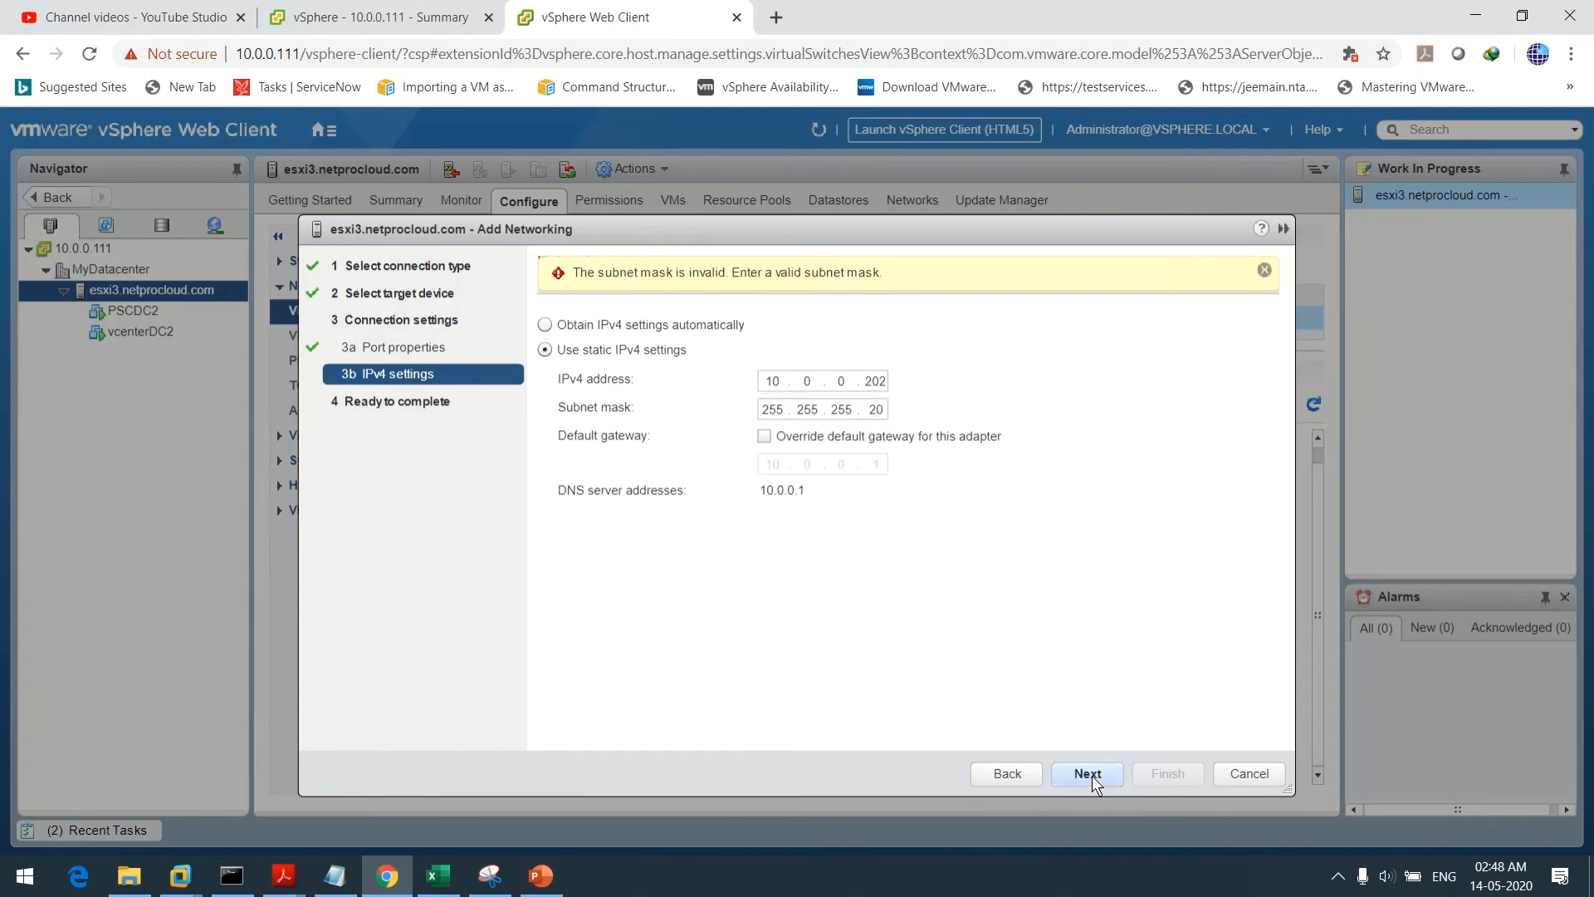
{"action": "left_click", "coordinate": [885, 410]}
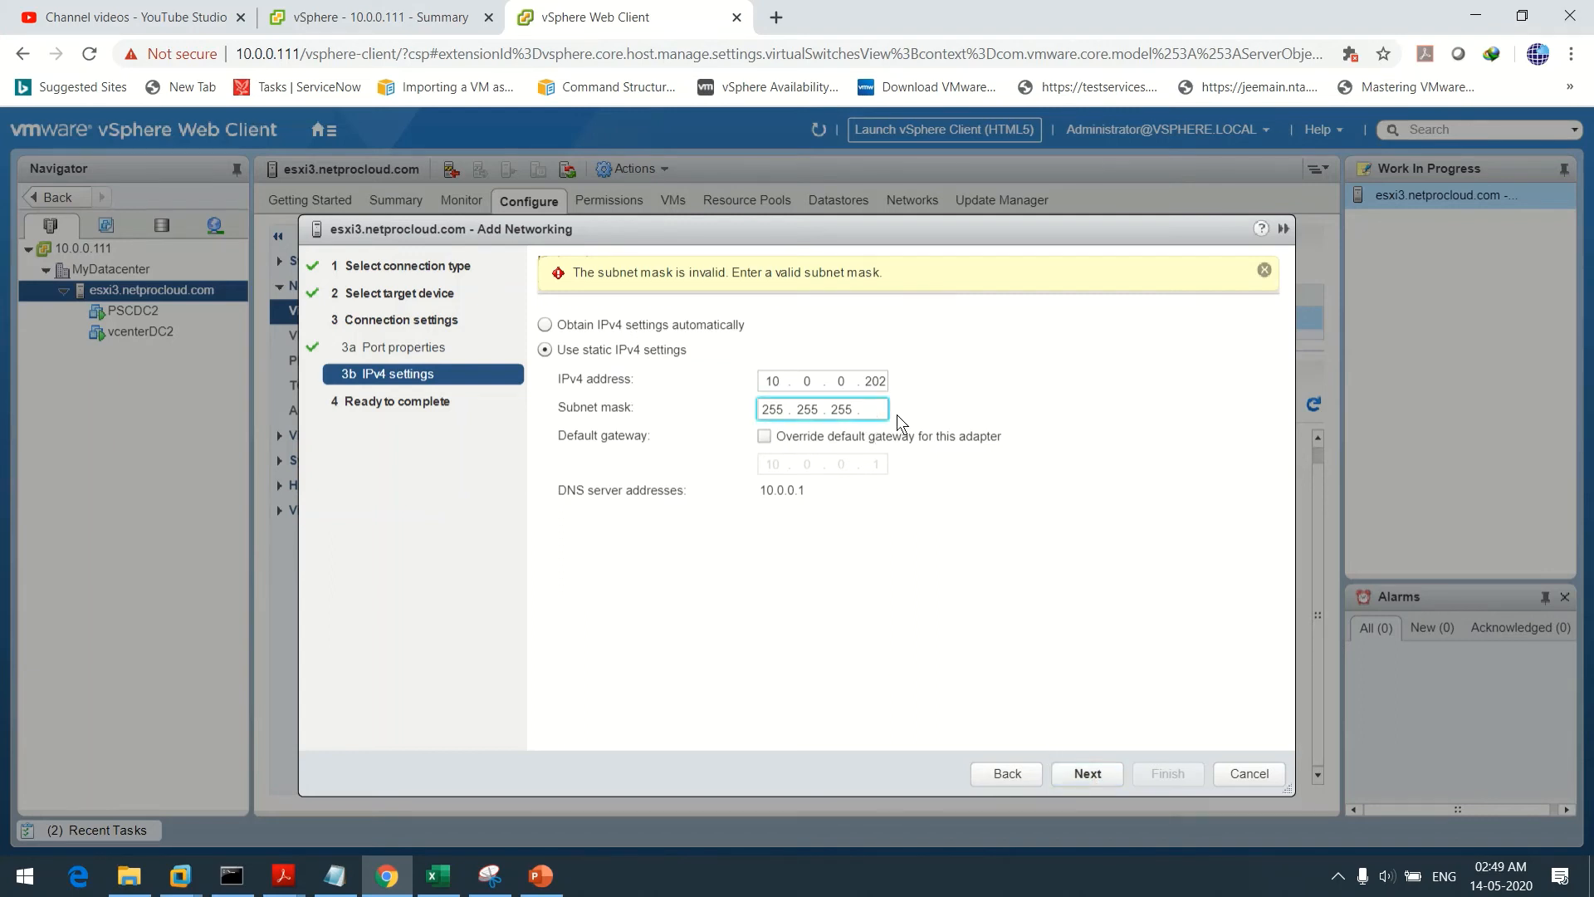
{"action": "left_click", "coordinate": [1089, 765]}
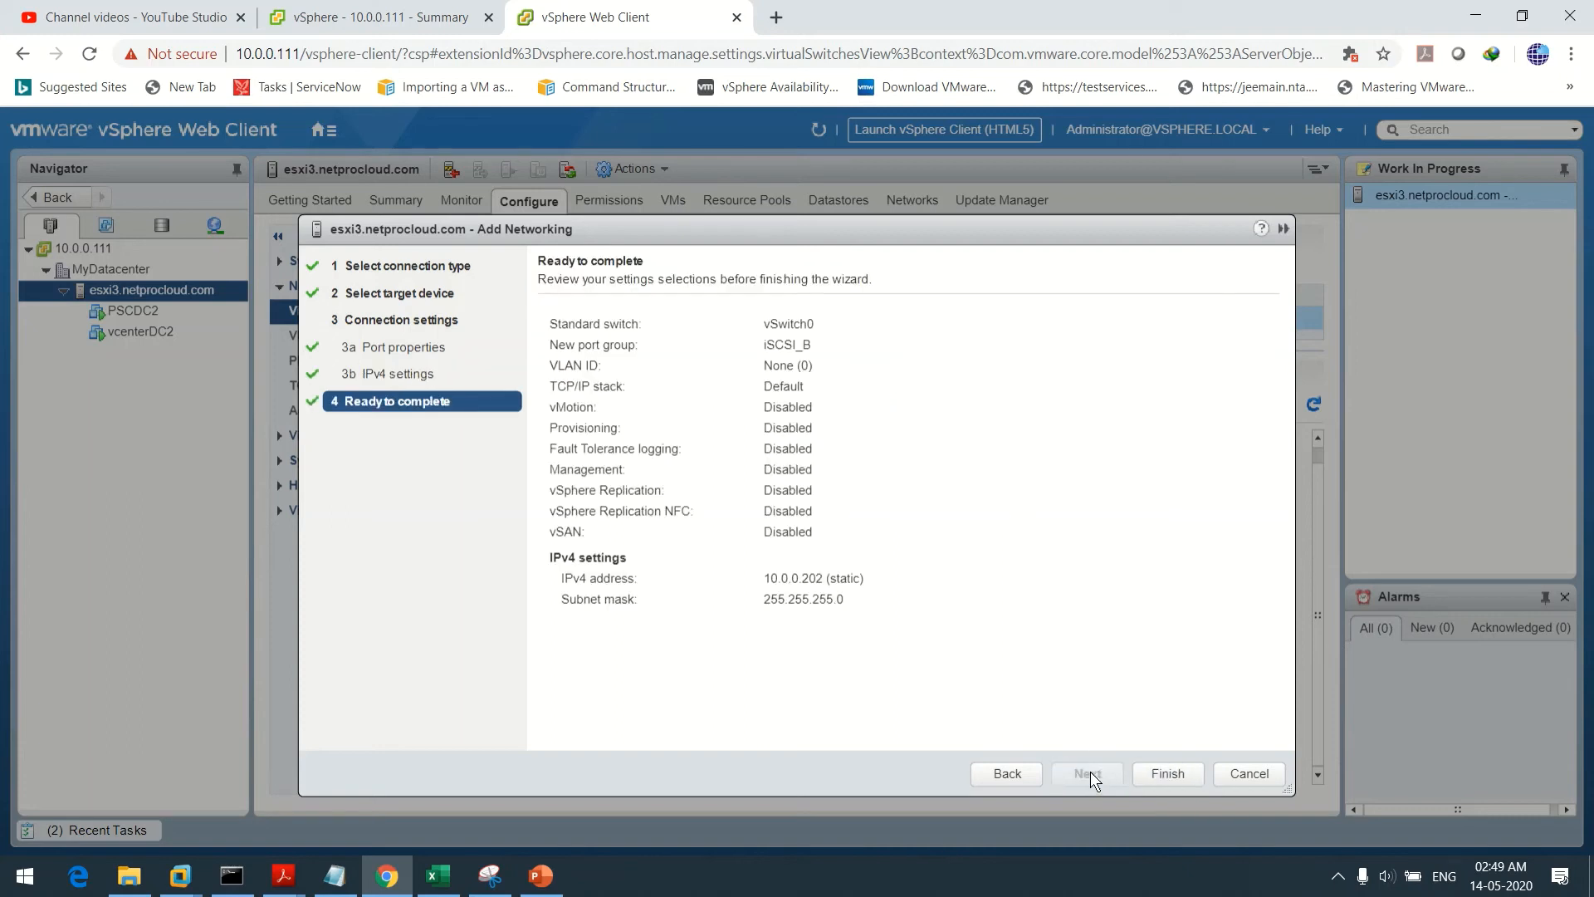
Finish the iSCSI_B adapter and select its new port group in the vSwitch0 diagram
{"action": "left_click", "coordinate": [1185, 774]}
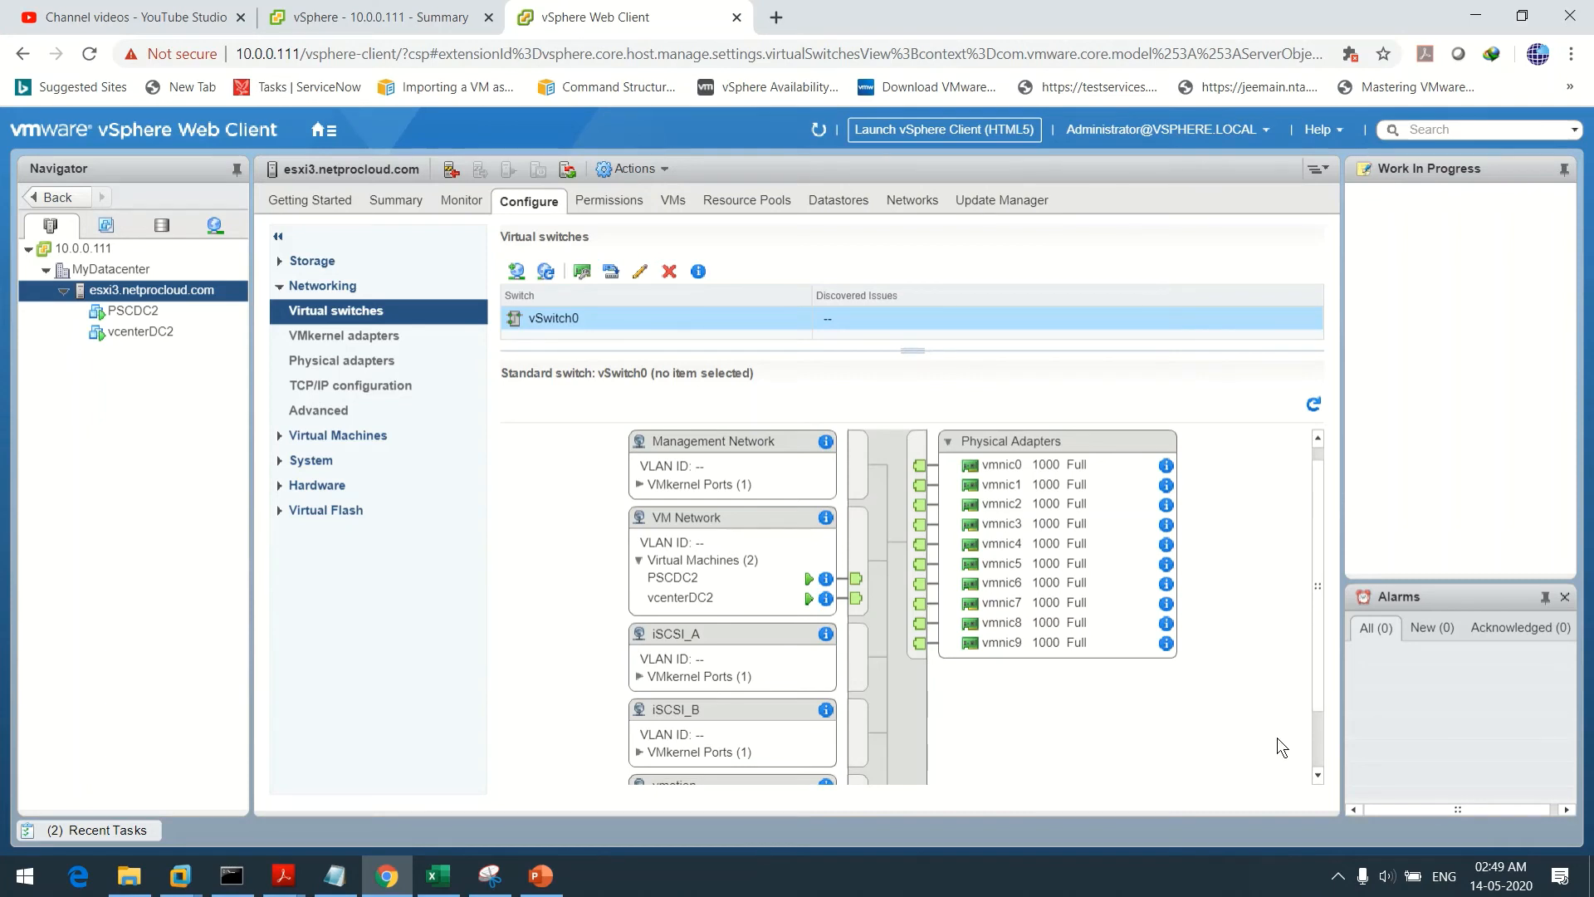
{"action": "scroll", "coordinate": [1317, 483], "scroll_direction": "down", "scroll_amount": 2}
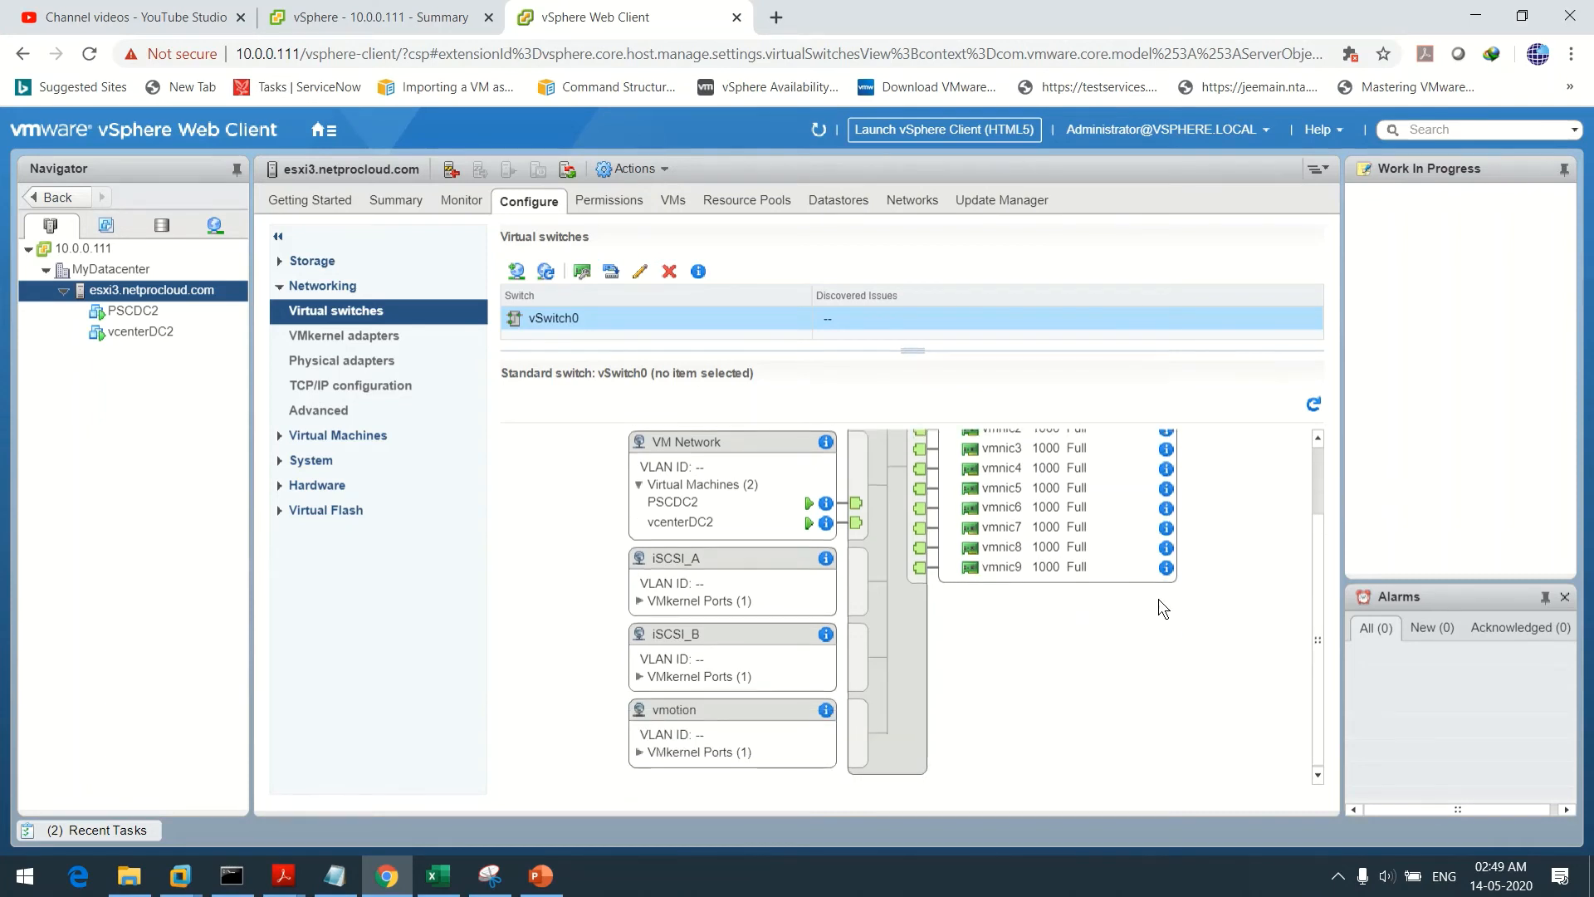
{"action": "left_click", "coordinate": [679, 635]}
{"action": "scroll", "coordinate": [1320, 715], "scroll_direction": "up", "scroll_amount": 2}
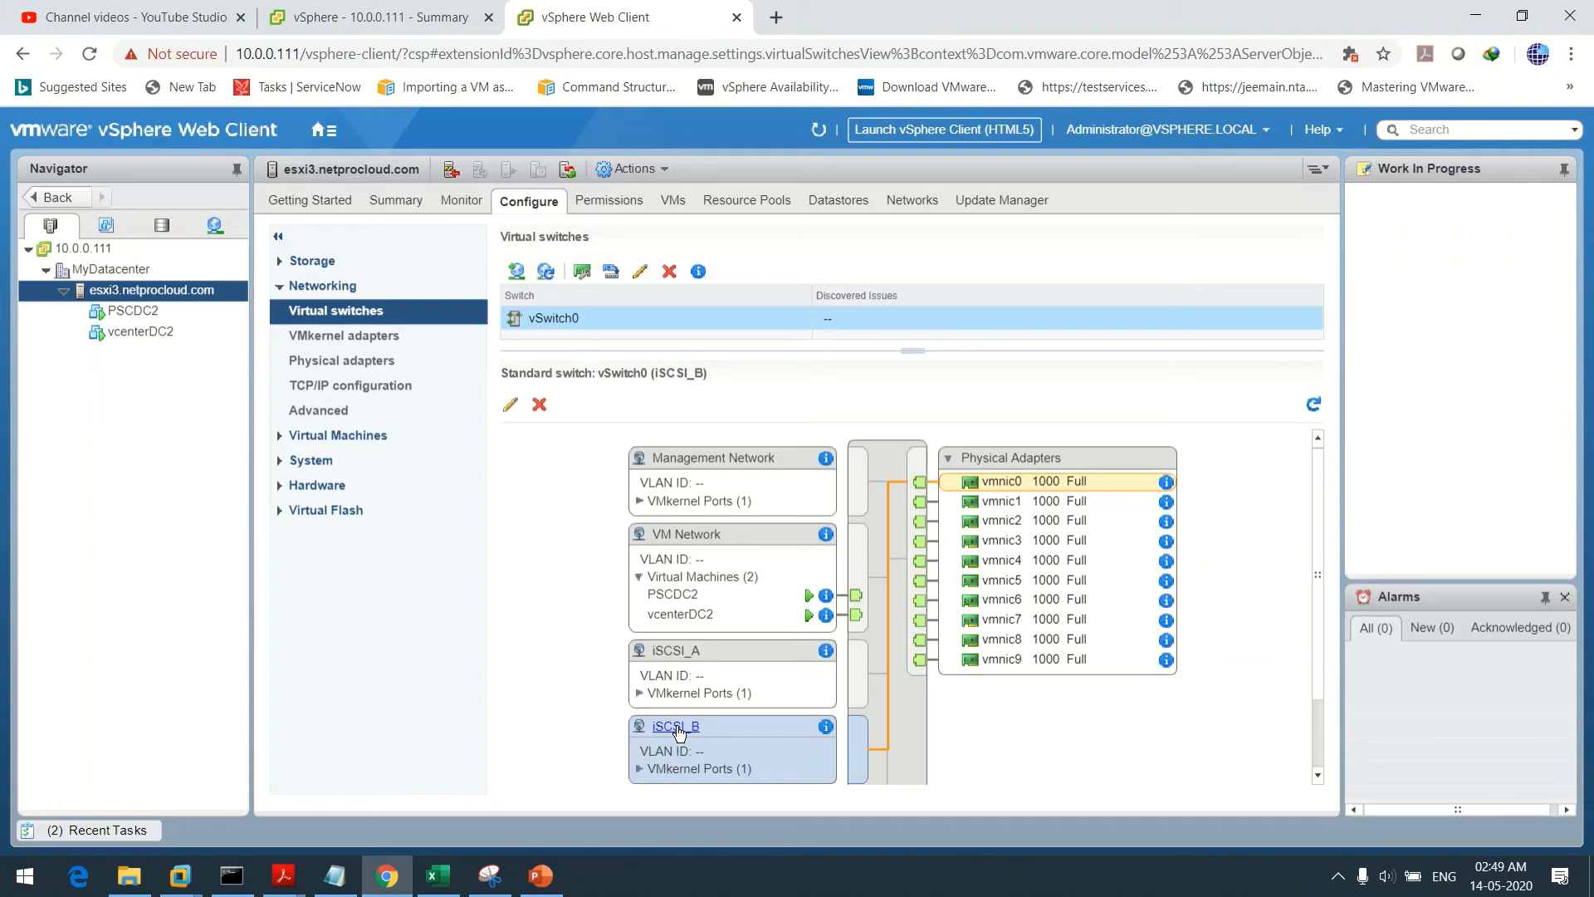
Override iSCSI_B's failover order and move vmnic0 and vmnic1 down to Unused adapters
{"action": "left_click", "coordinate": [512, 407]}
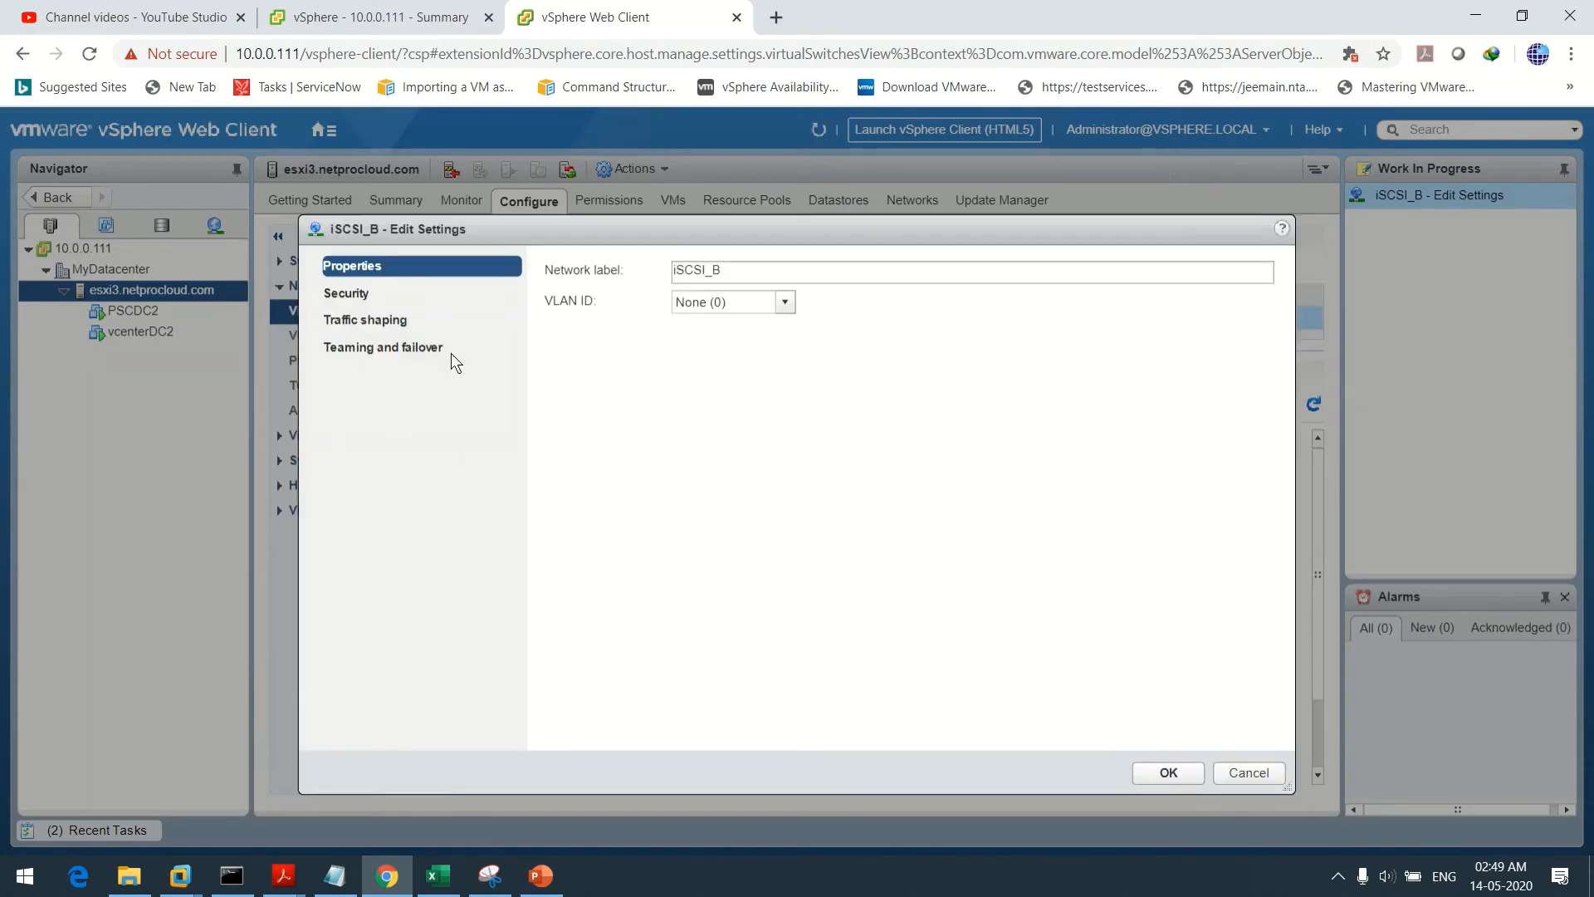
{"action": "left_click", "coordinate": [399, 351]}
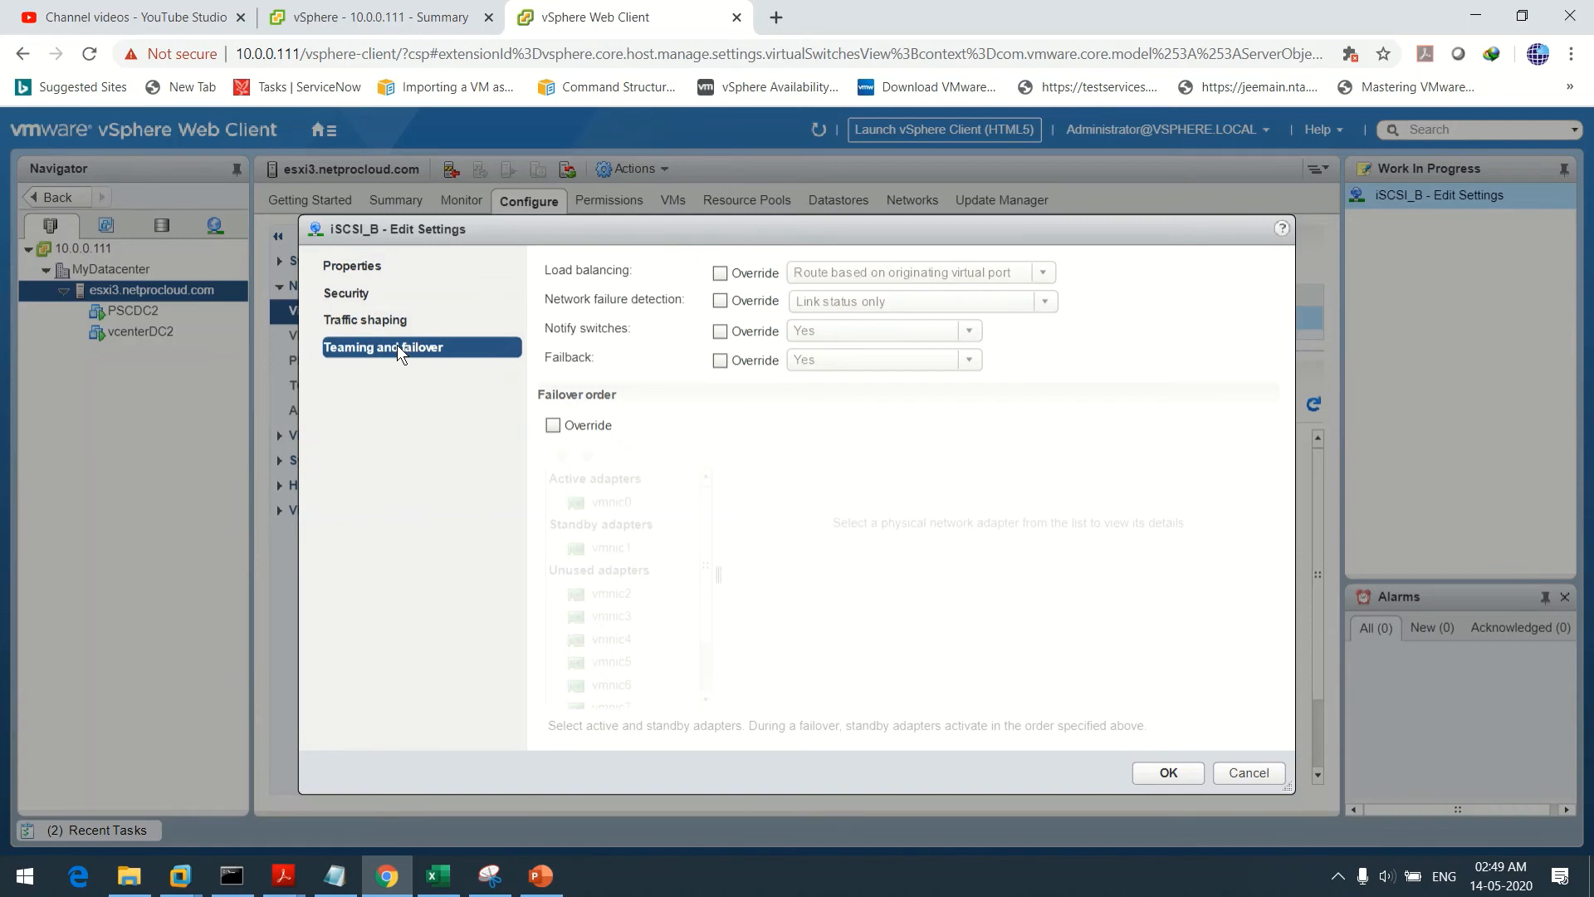
{"action": "left_click", "coordinate": [554, 425]}
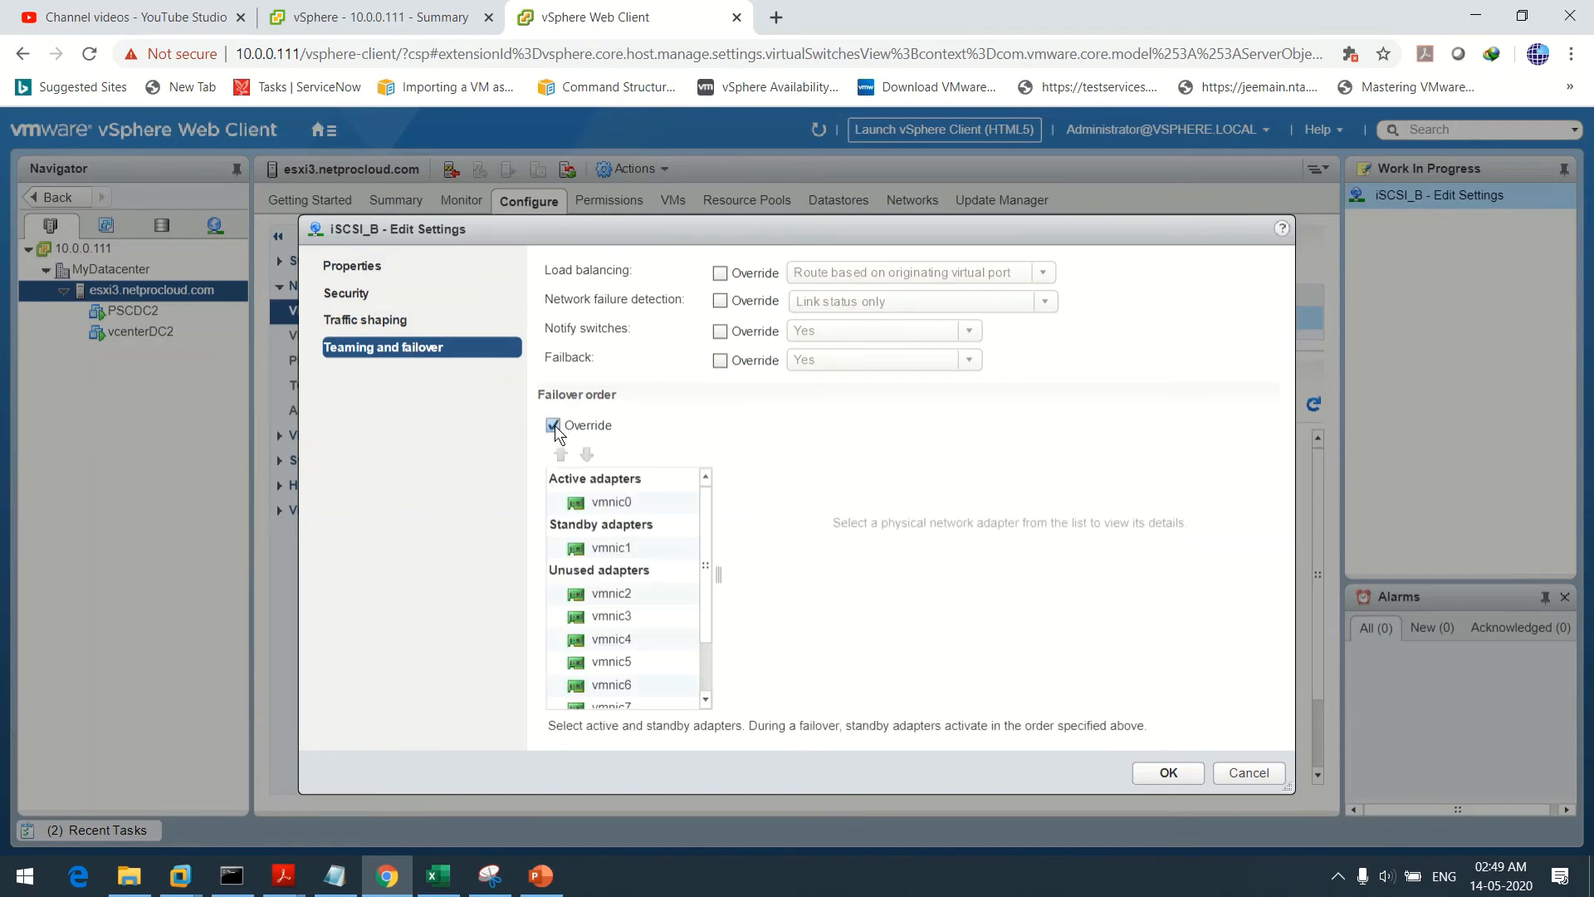
{"action": "left_click", "coordinate": [608, 503]}
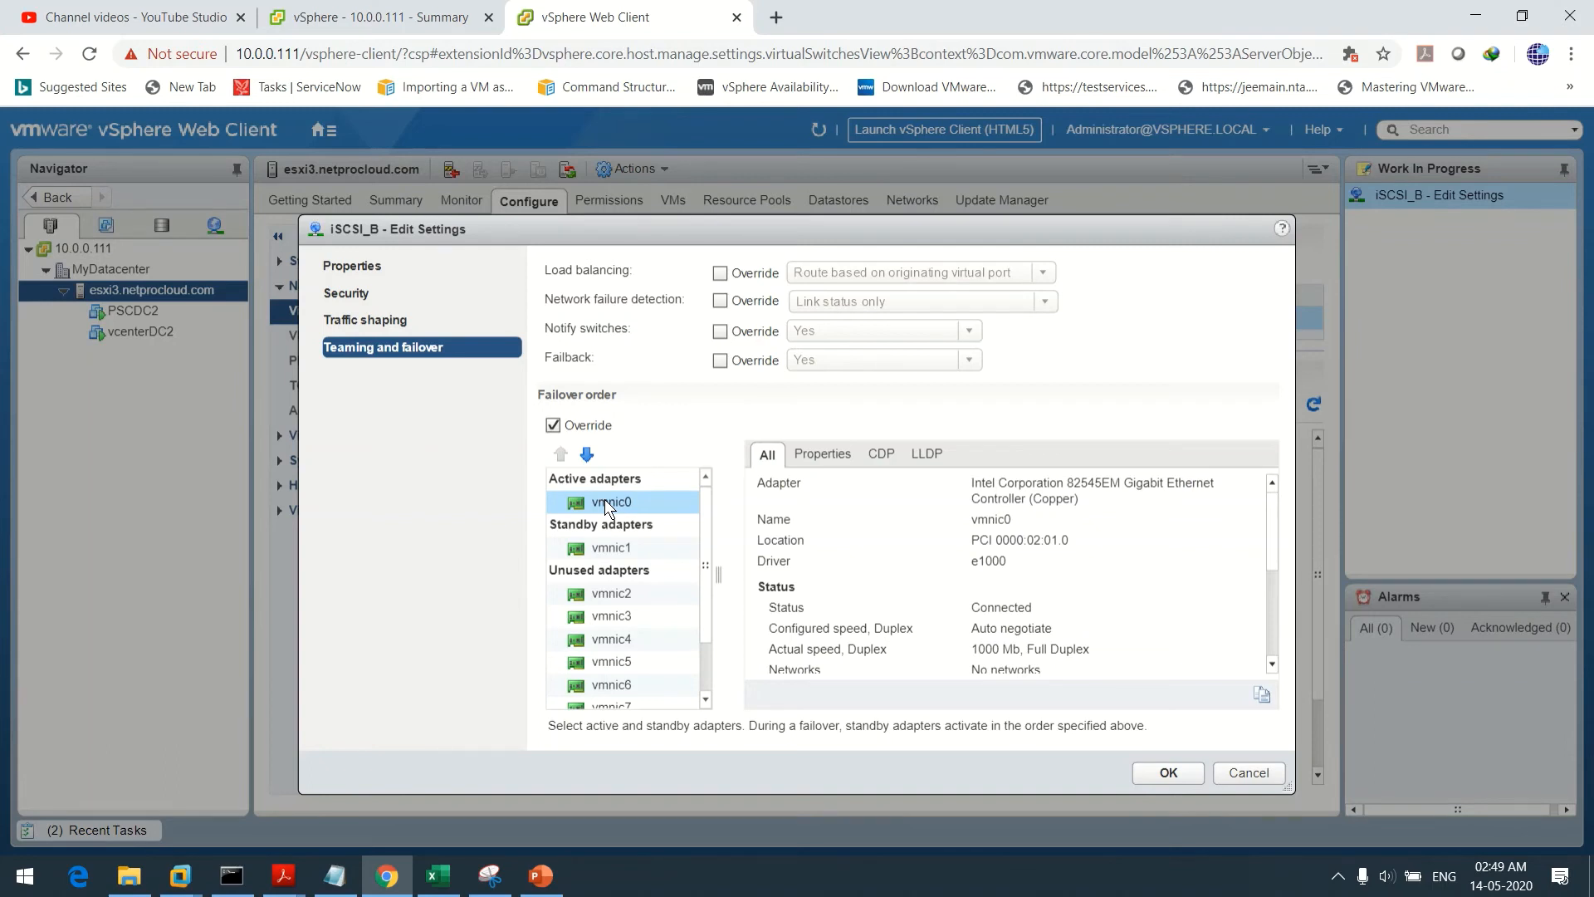
{"action": "left_click", "coordinate": [587, 454]}
{"action": "left_click", "coordinate": [587, 454]}
{"action": "left_click", "coordinate": [587, 454]}
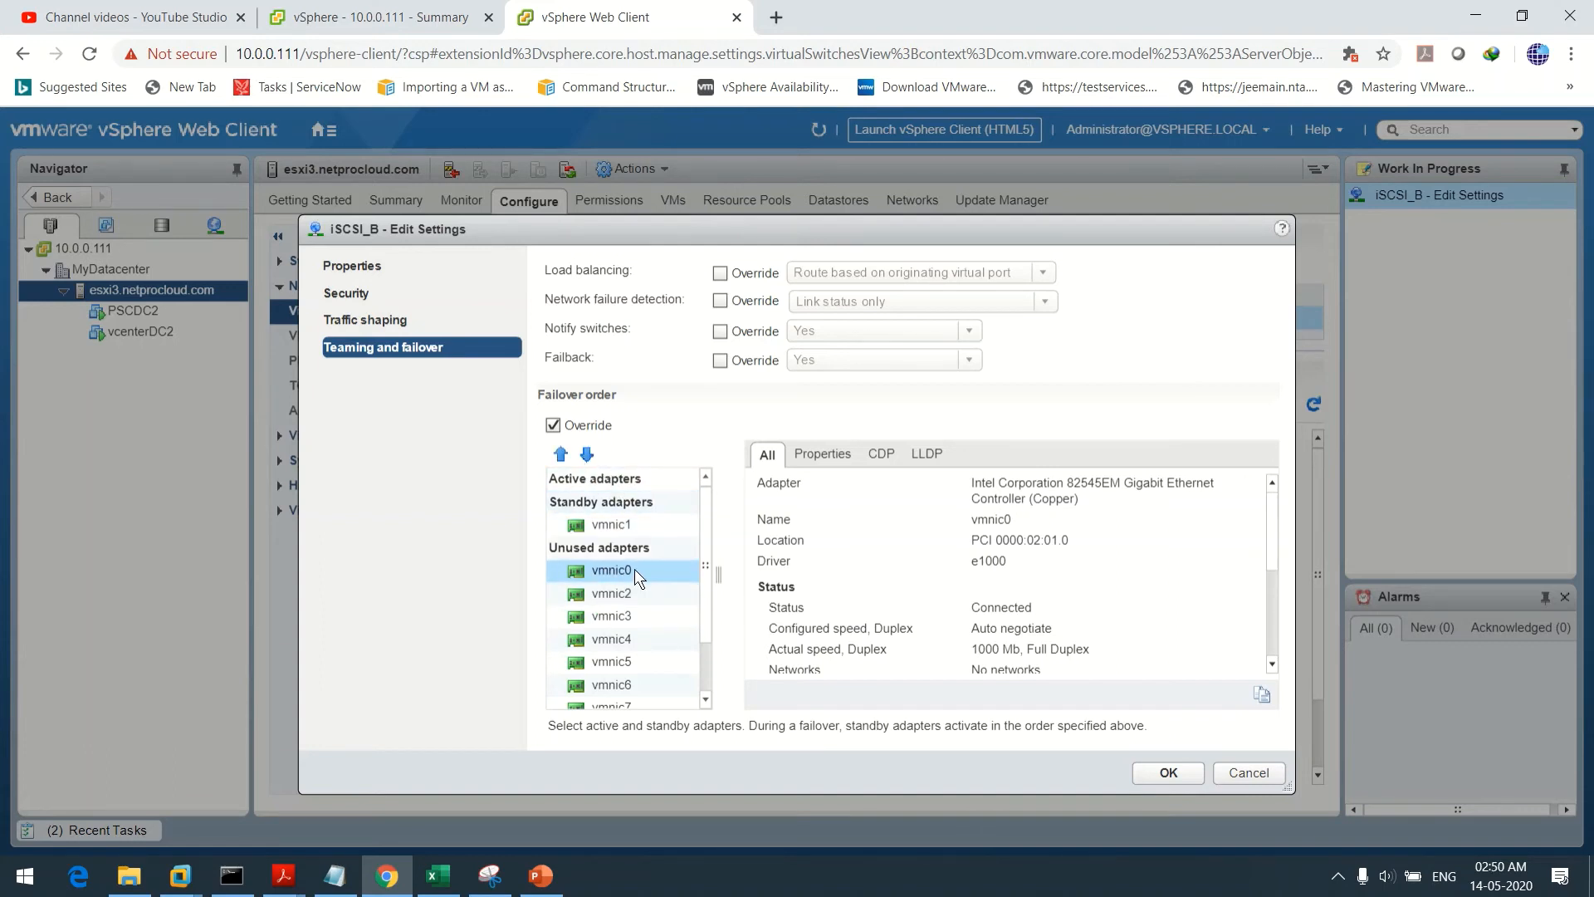
{"action": "left_click", "coordinate": [615, 525]}
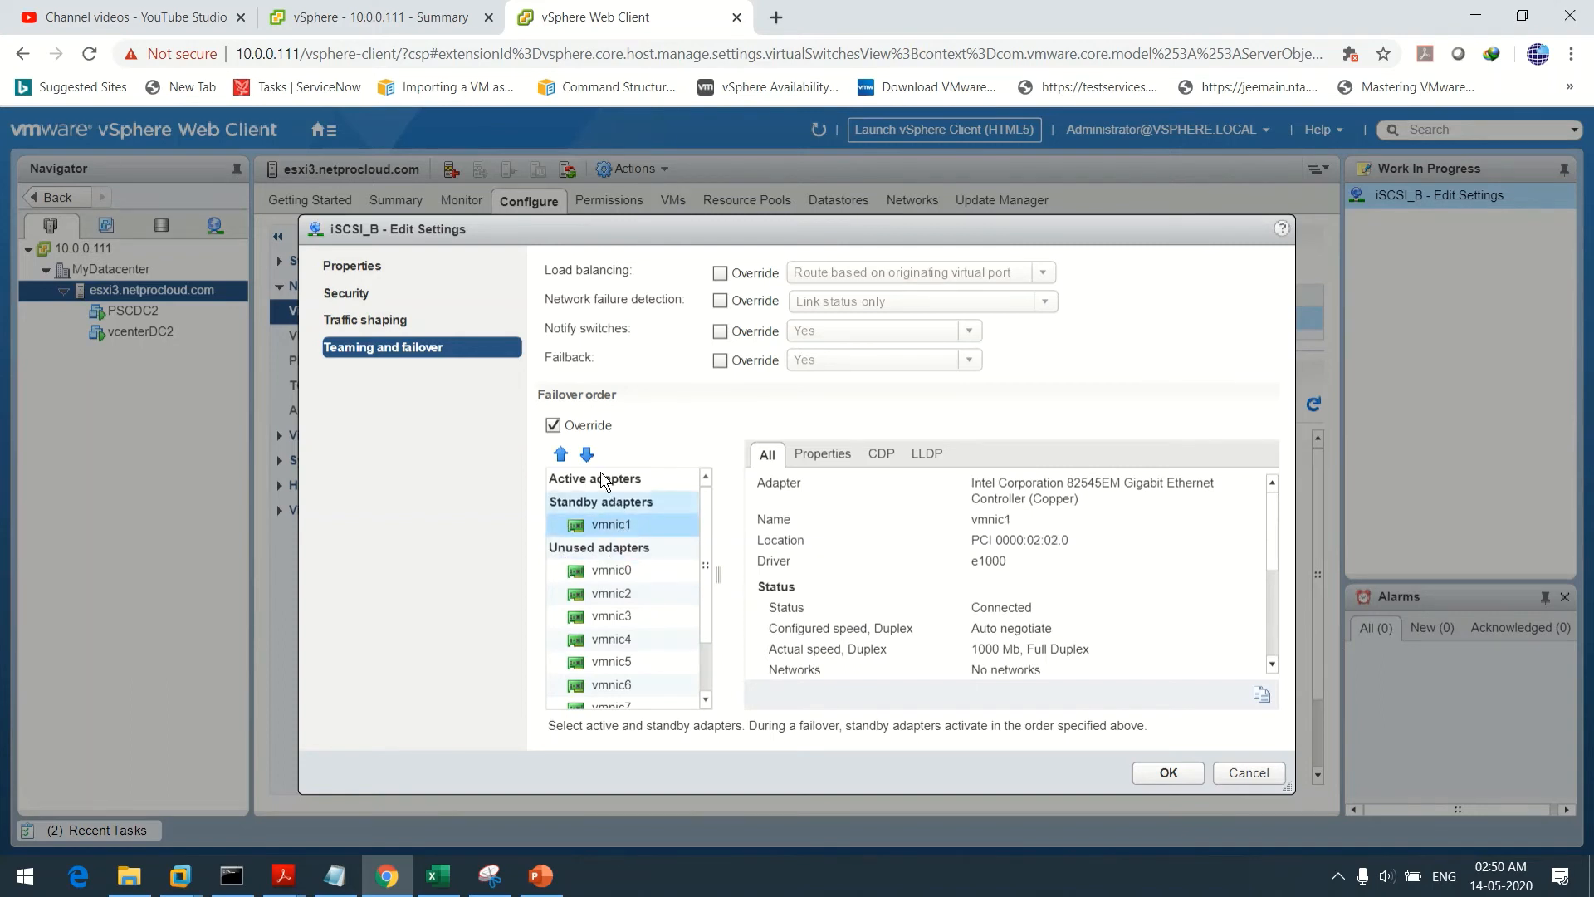
{"action": "left_click", "coordinate": [587, 454]}
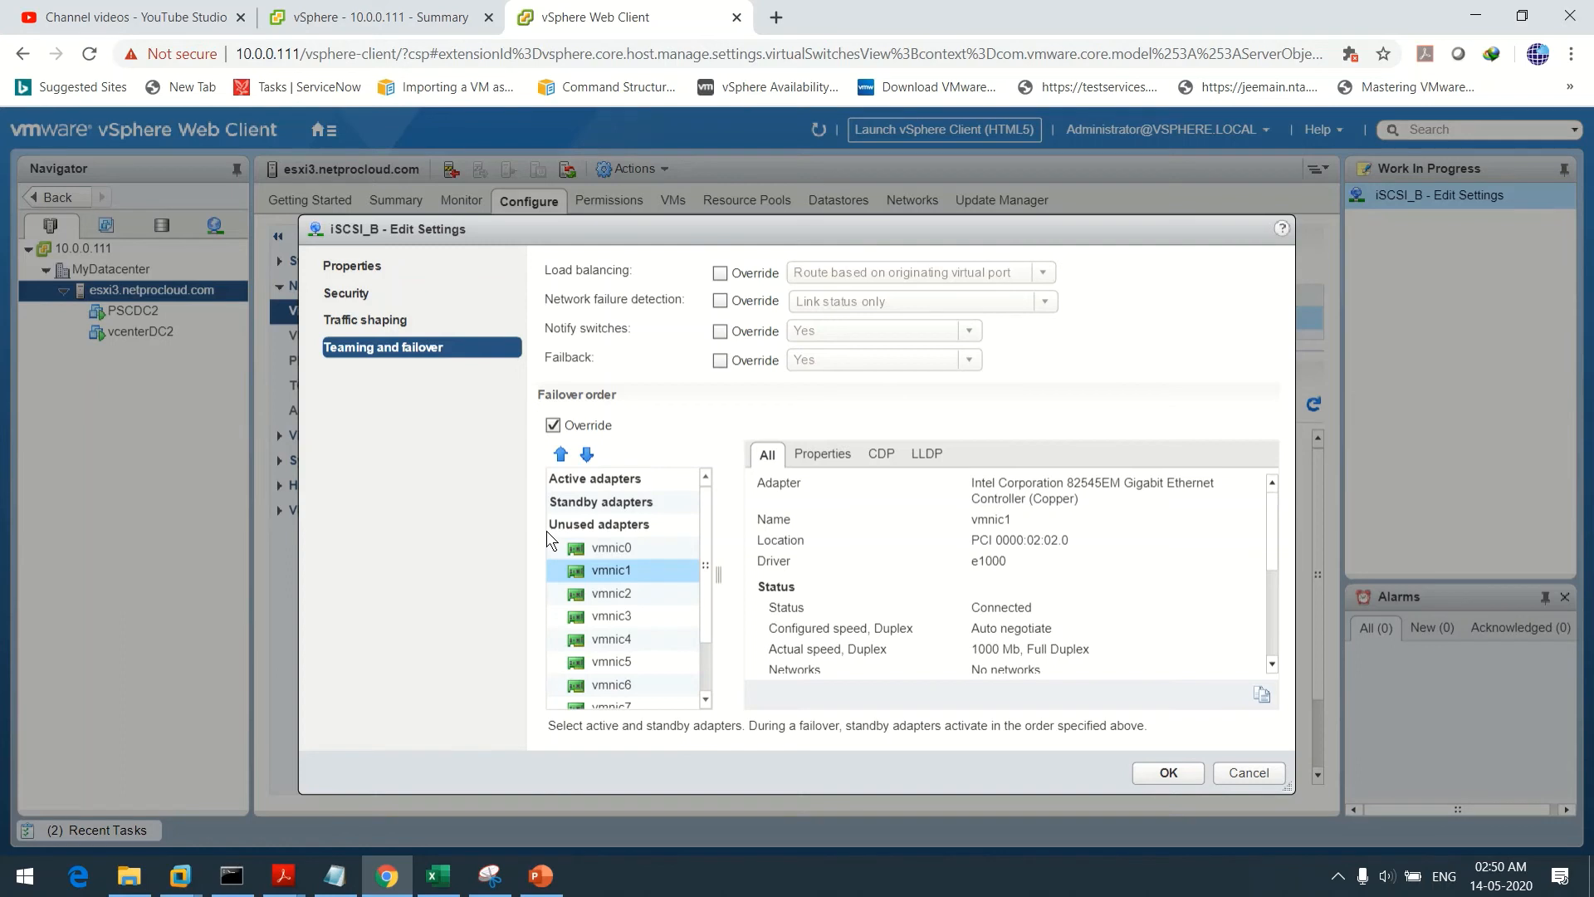
Raise vmnic7 from Unused to the sole Active adapter for iSCSI_B and save
{"action": "left_click_drag", "start_coordinate": [710, 543], "coordinate": [709, 609]}
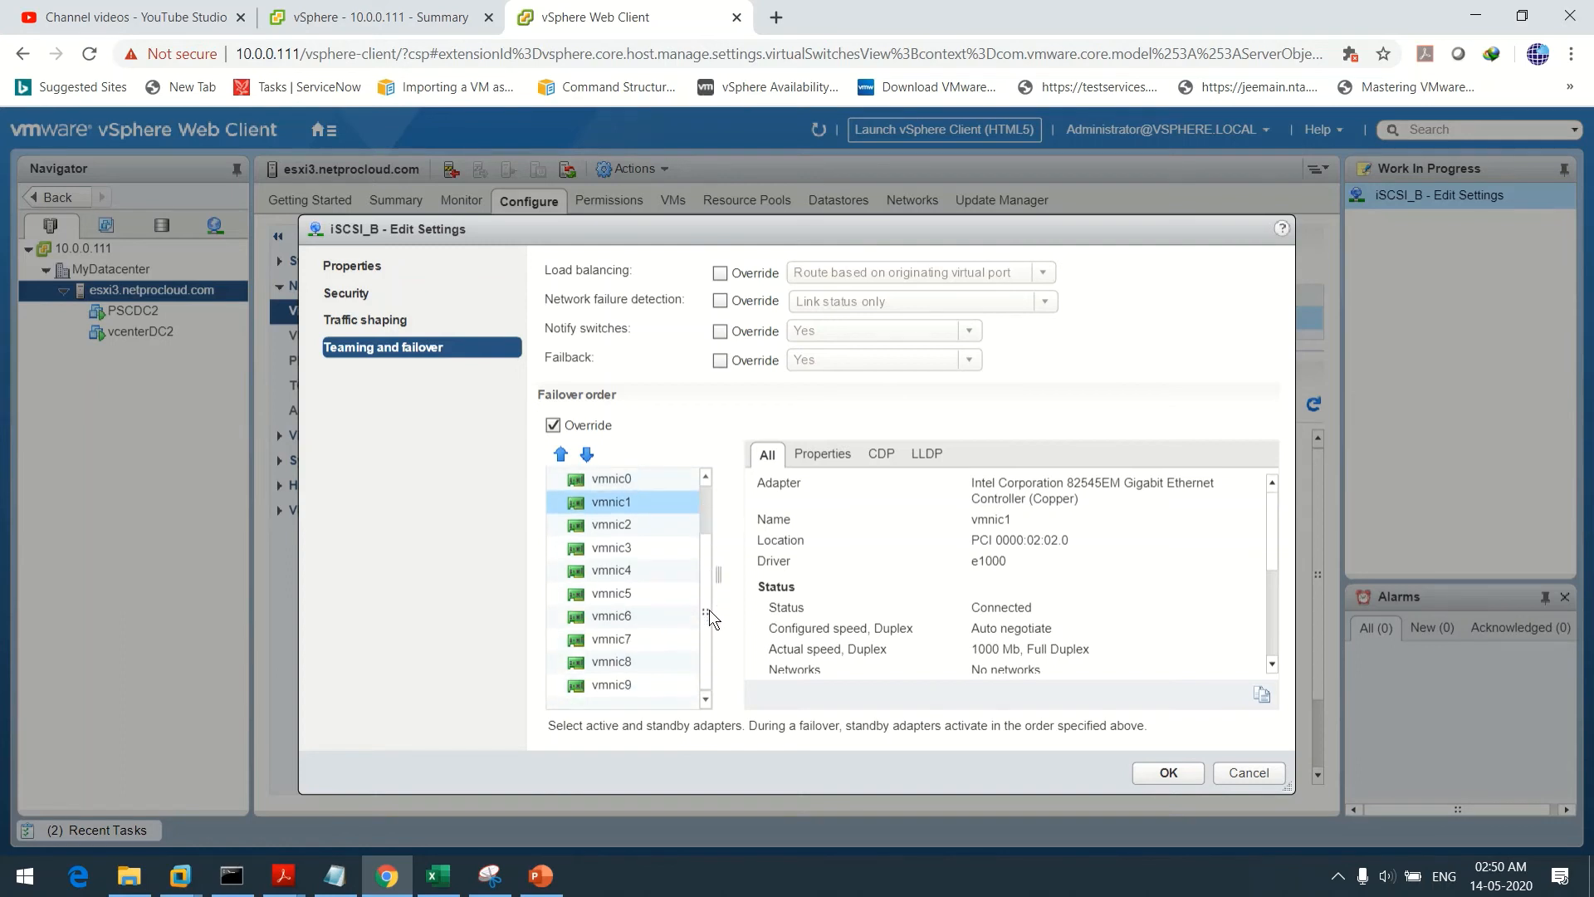
{"action": "left_click", "coordinate": [609, 639]}
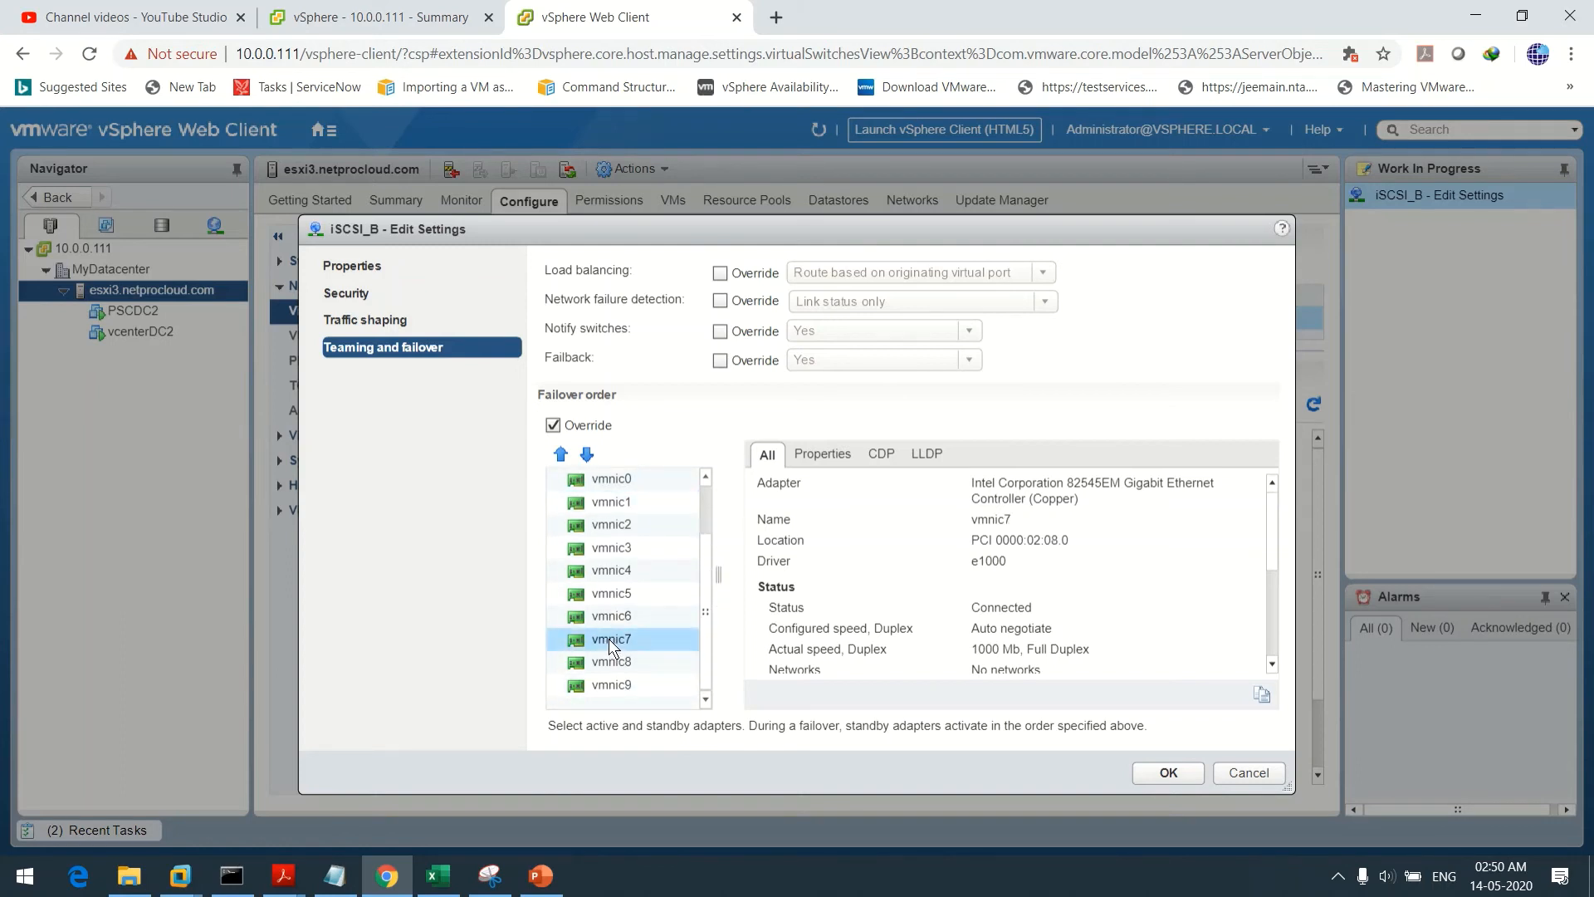
{"action": "left_click_drag", "start_coordinate": [709, 611], "coordinate": [725, 521]}
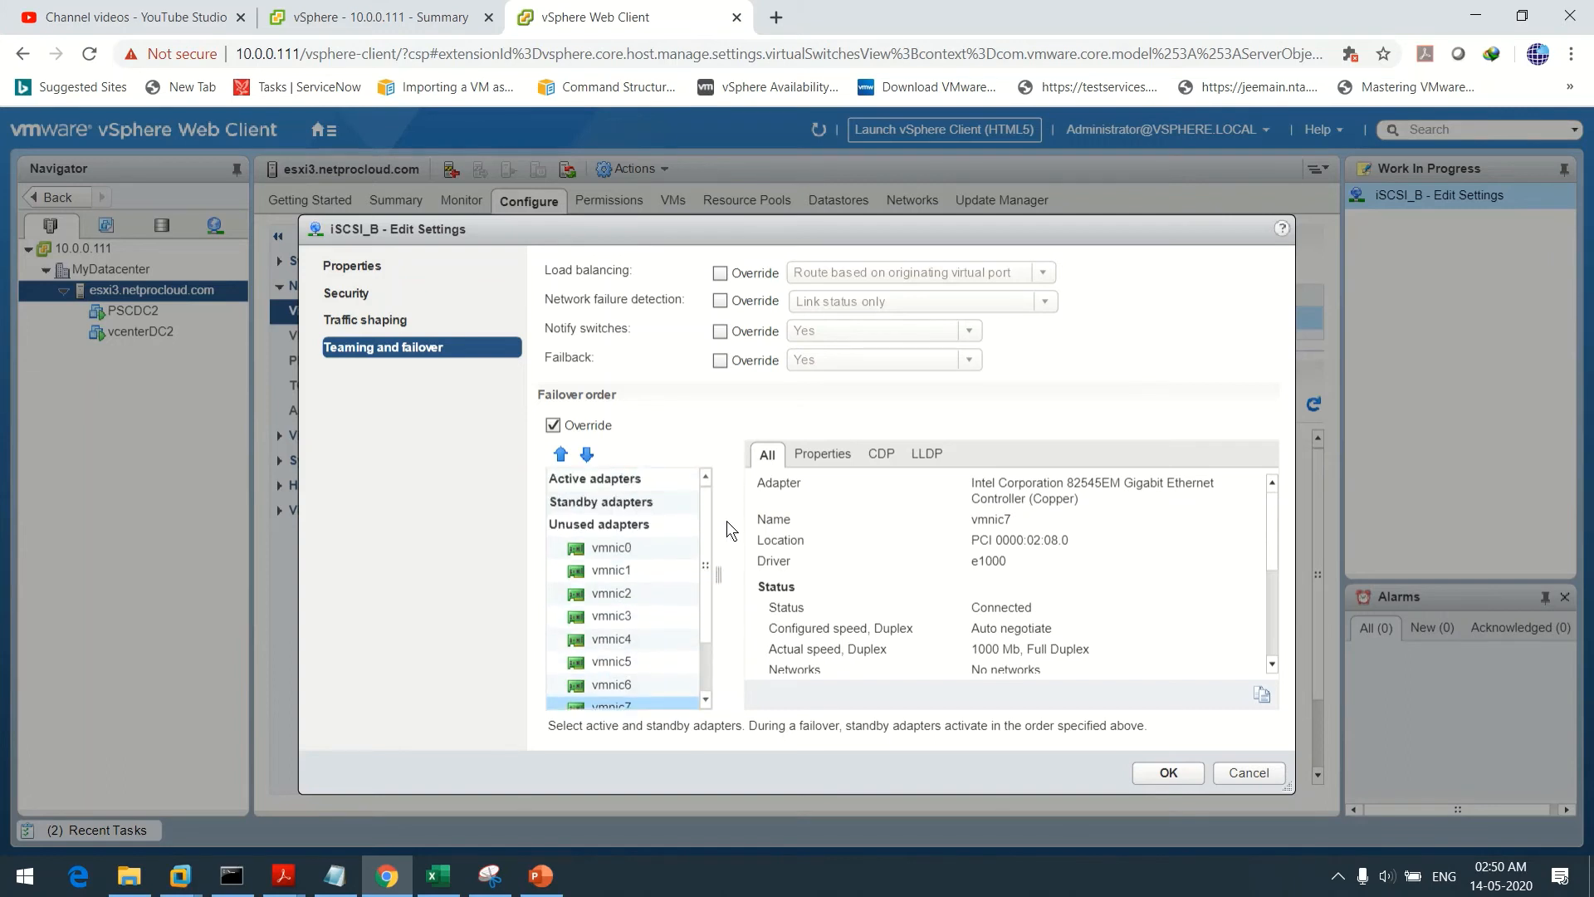
{"action": "left_click", "coordinate": [561, 455]}
{"action": "left_click", "coordinate": [562, 455]}
{"action": "left_click", "coordinate": [562, 455]}
{"action": "left_click", "coordinate": [561, 455]}
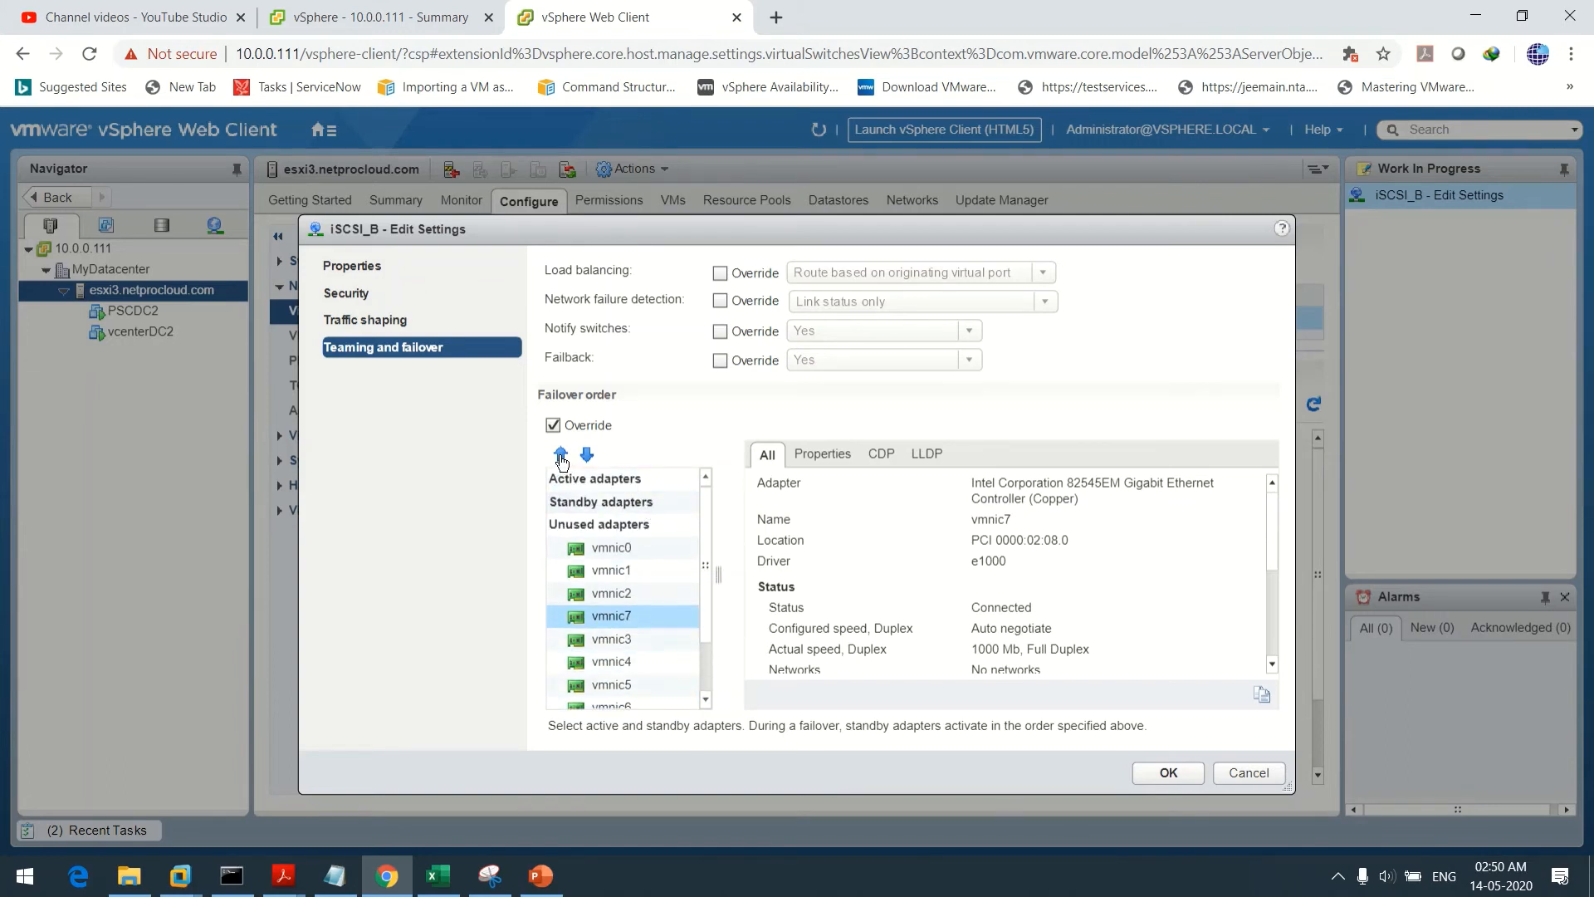
{"action": "left_click", "coordinate": [562, 455]}
{"action": "left_click", "coordinate": [561, 455]}
{"action": "left_click", "coordinate": [561, 455]}
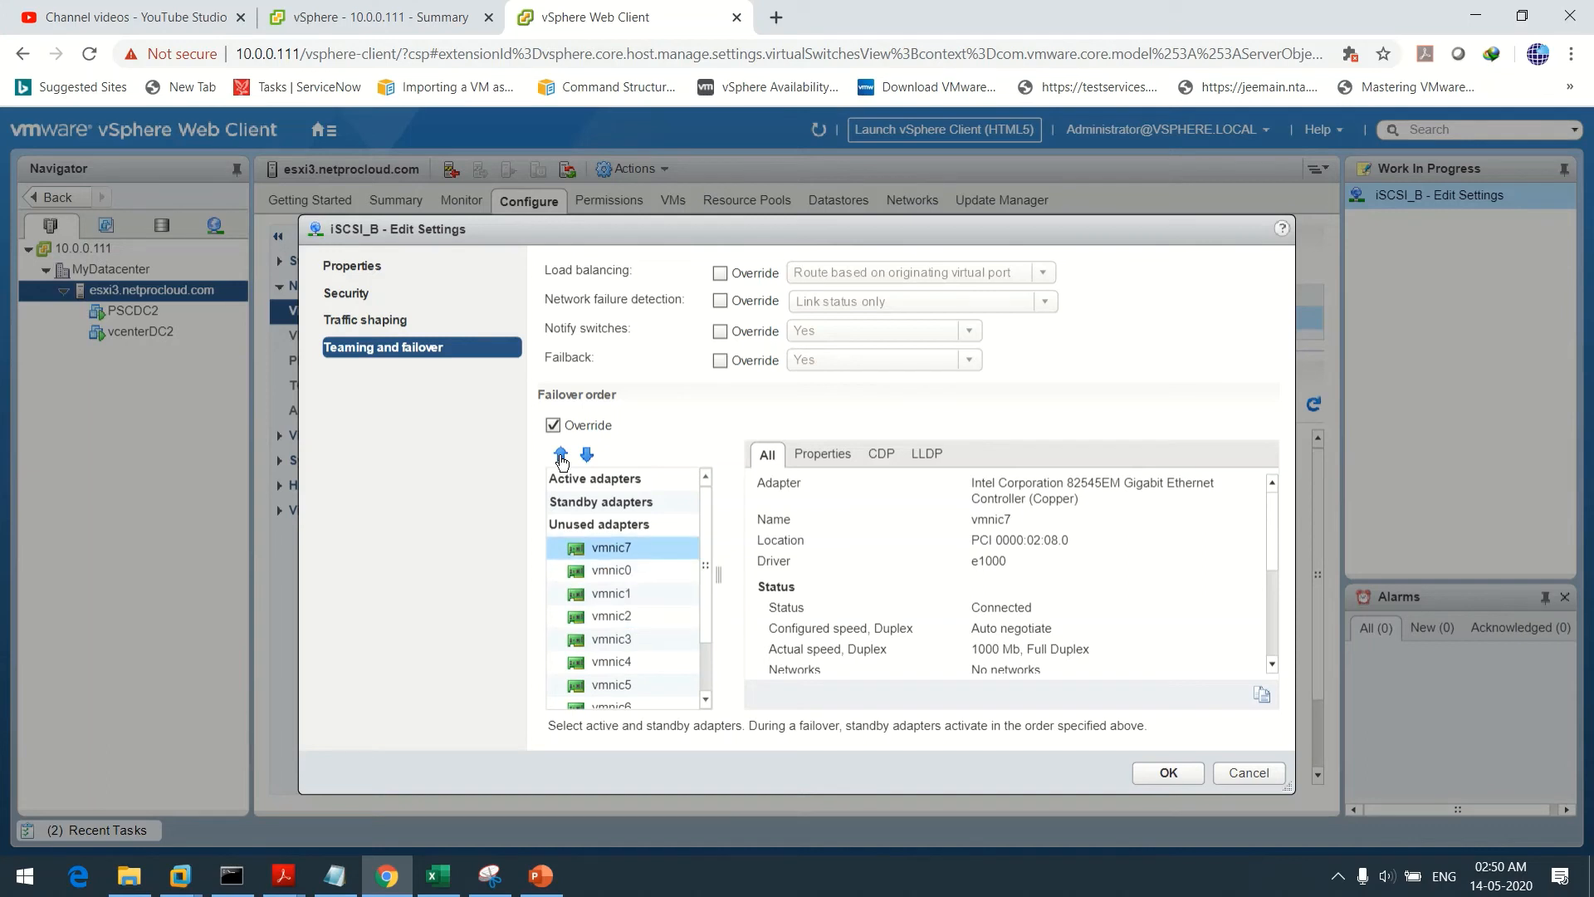
{"action": "left_click", "coordinate": [561, 455]}
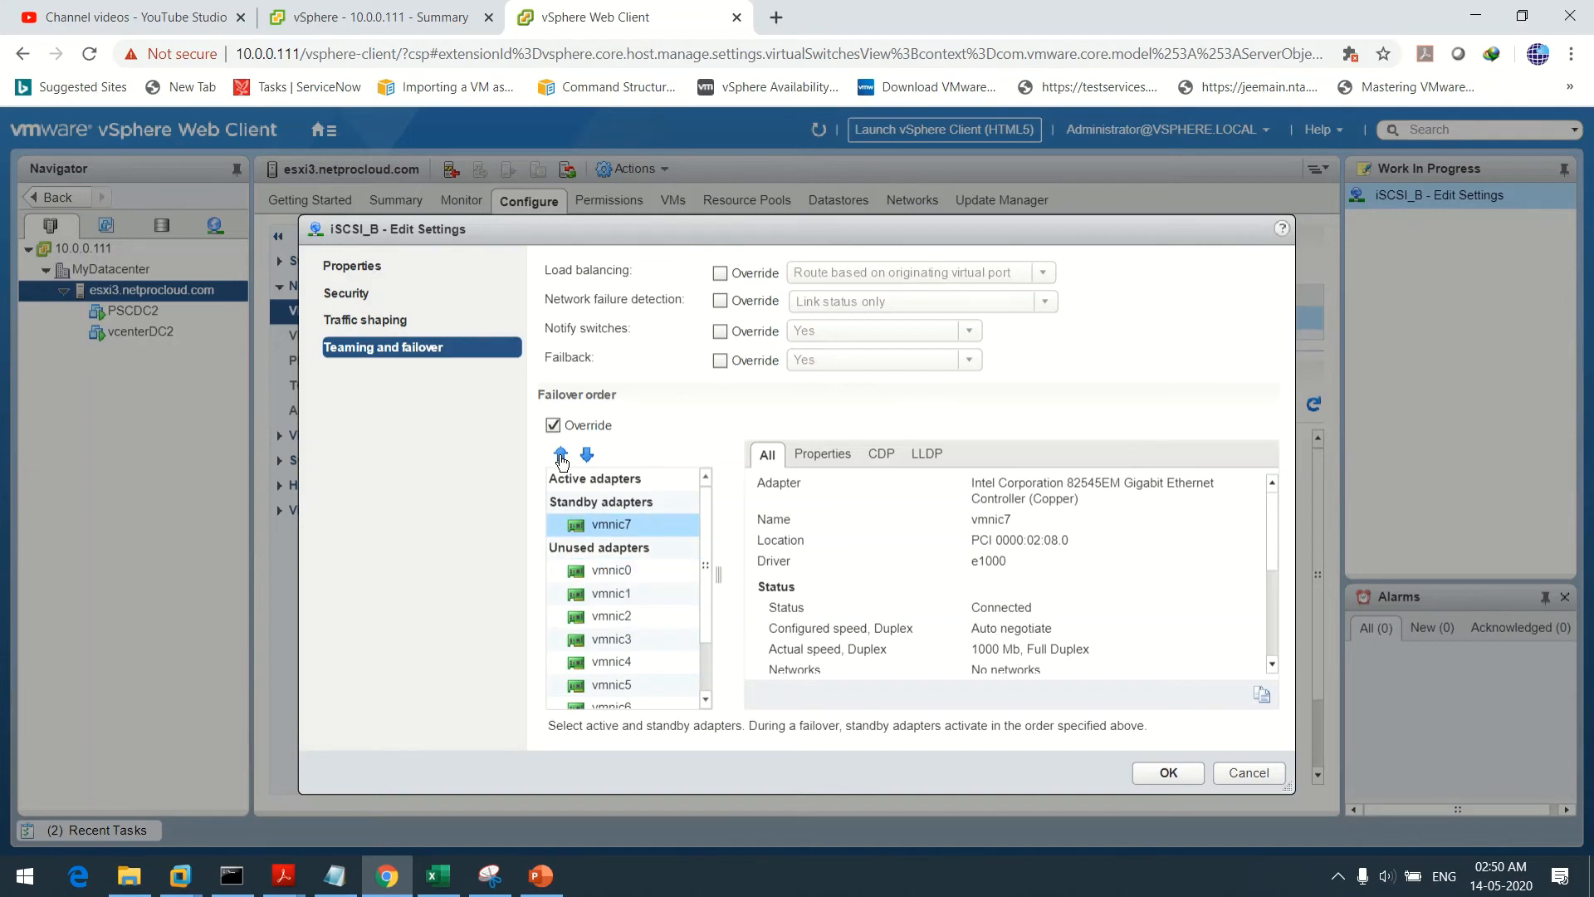
{"action": "left_click", "coordinate": [561, 454]}
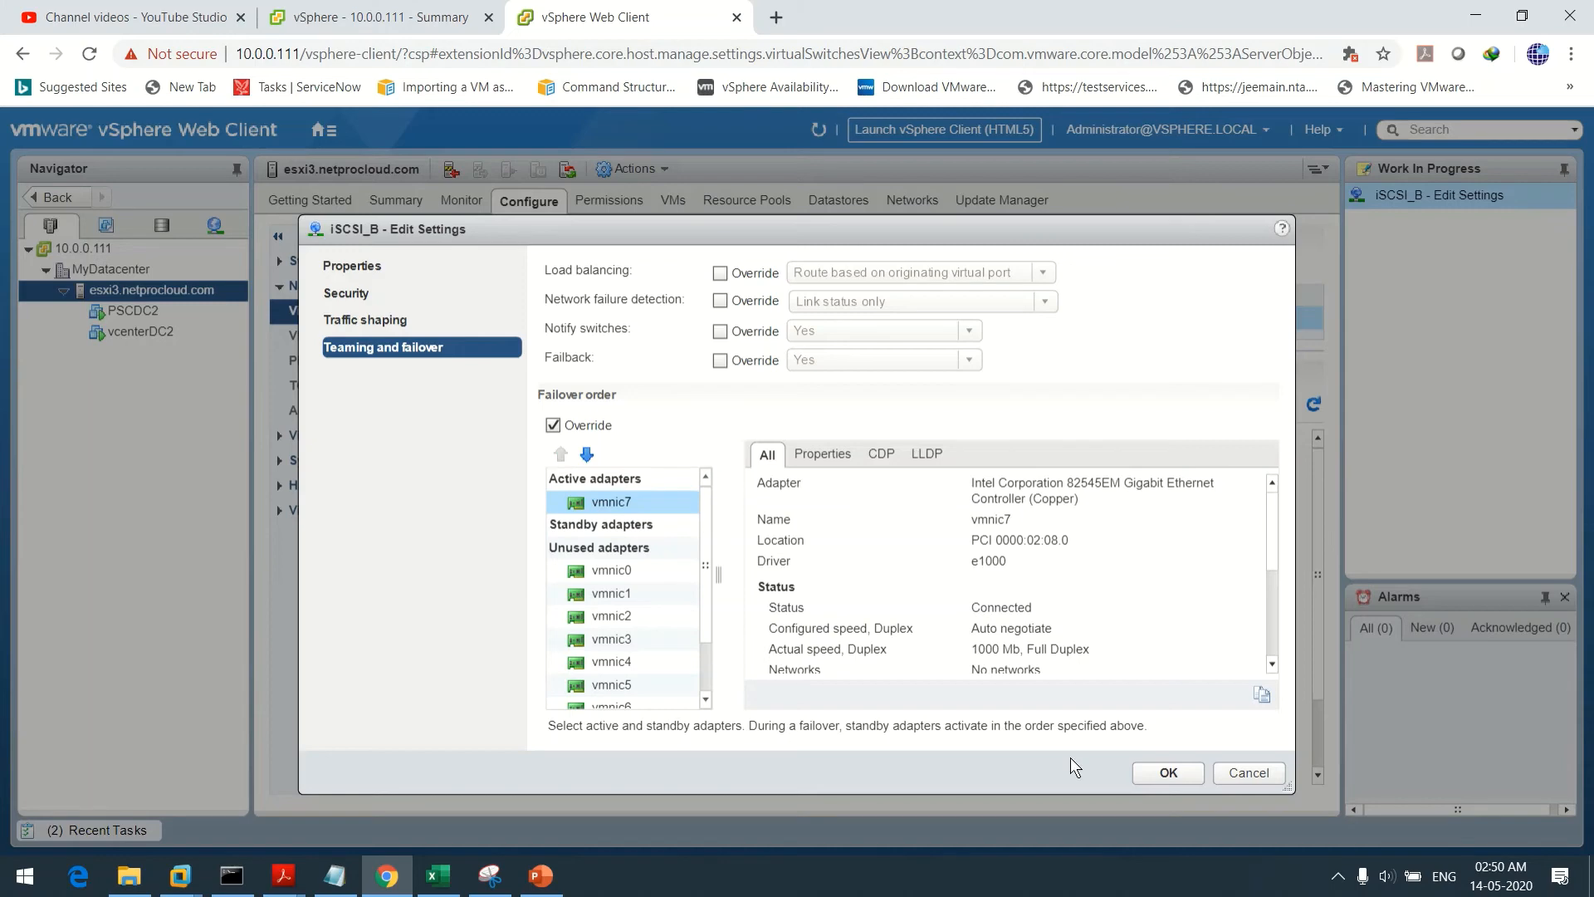
{"action": "left_click", "coordinate": [1163, 771]}
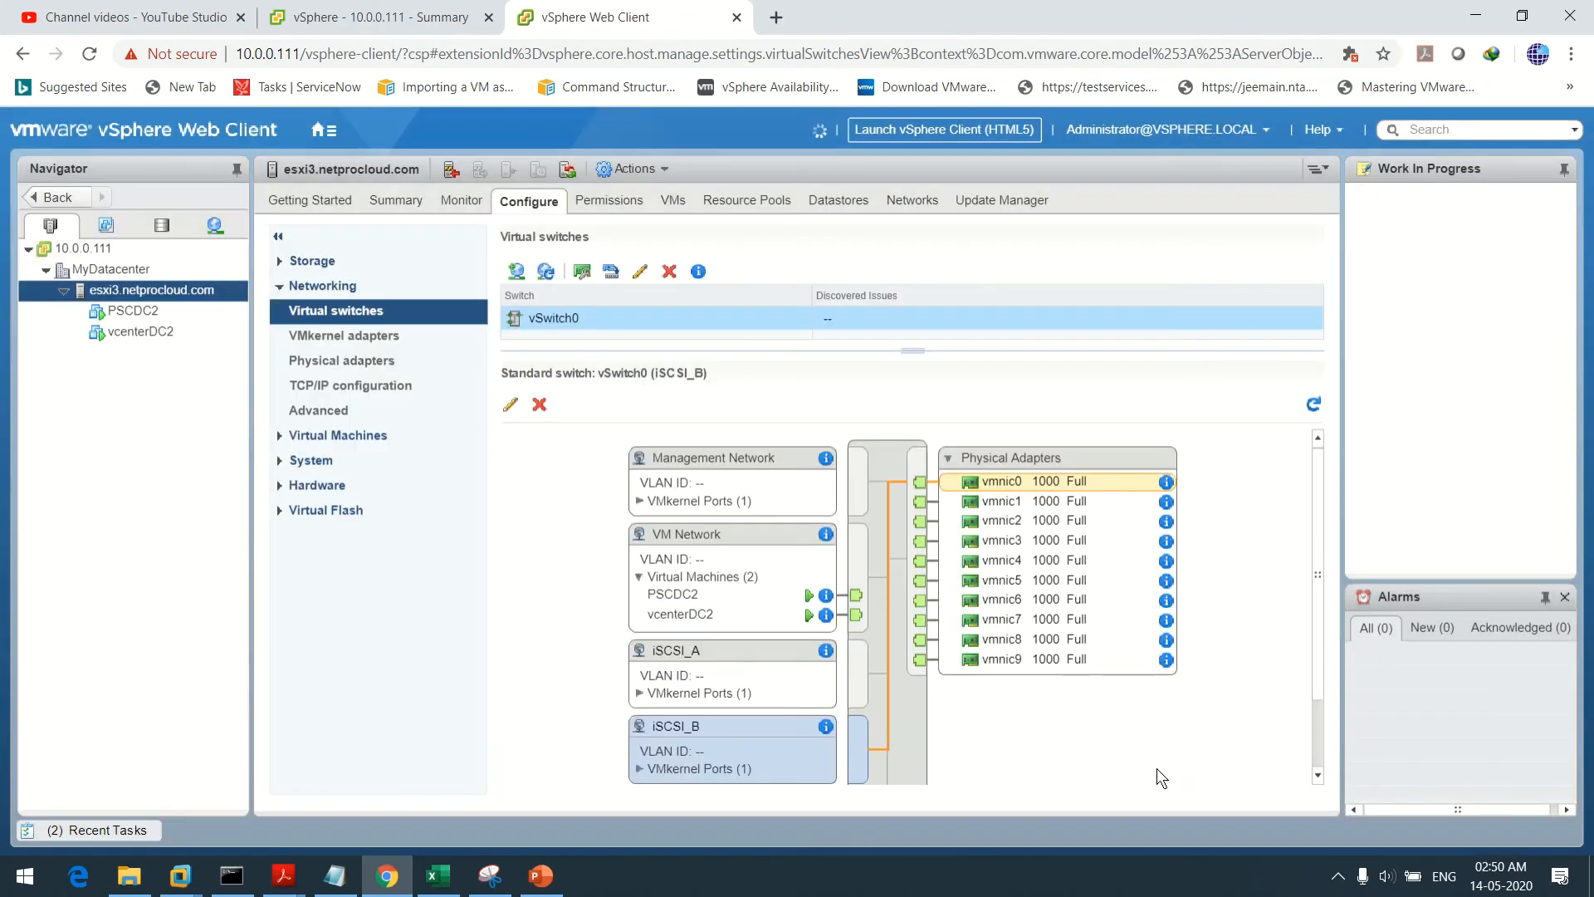
{"action": "scroll", "coordinate": [1318, 487], "scroll_direction": "down", "scroll_amount": 2}
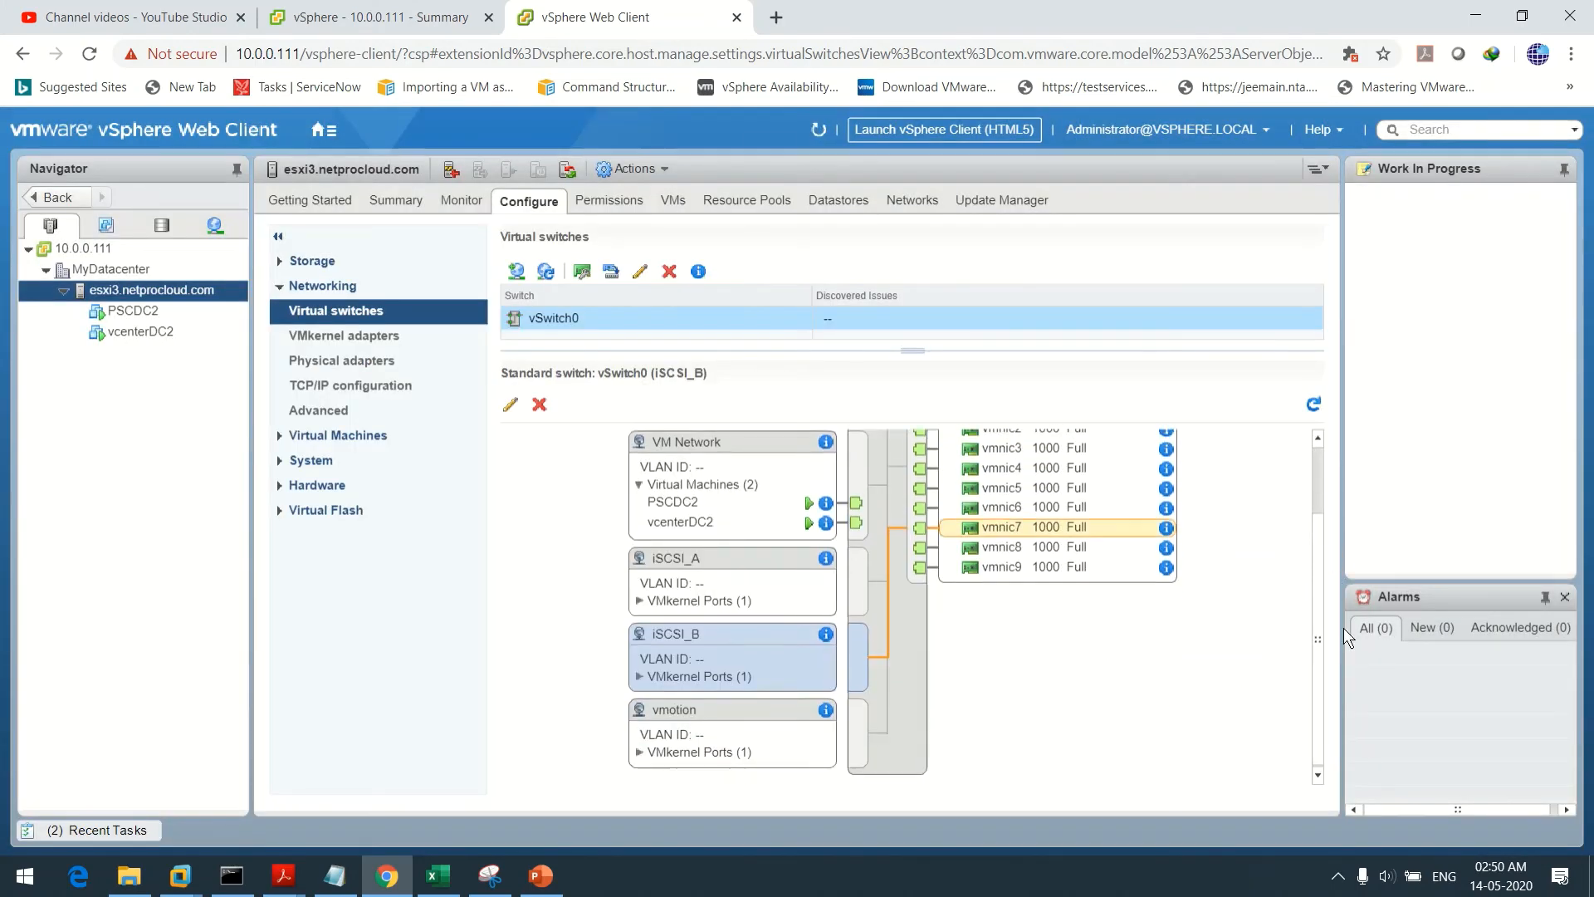
{"action": "left_click", "coordinate": [685, 565]}
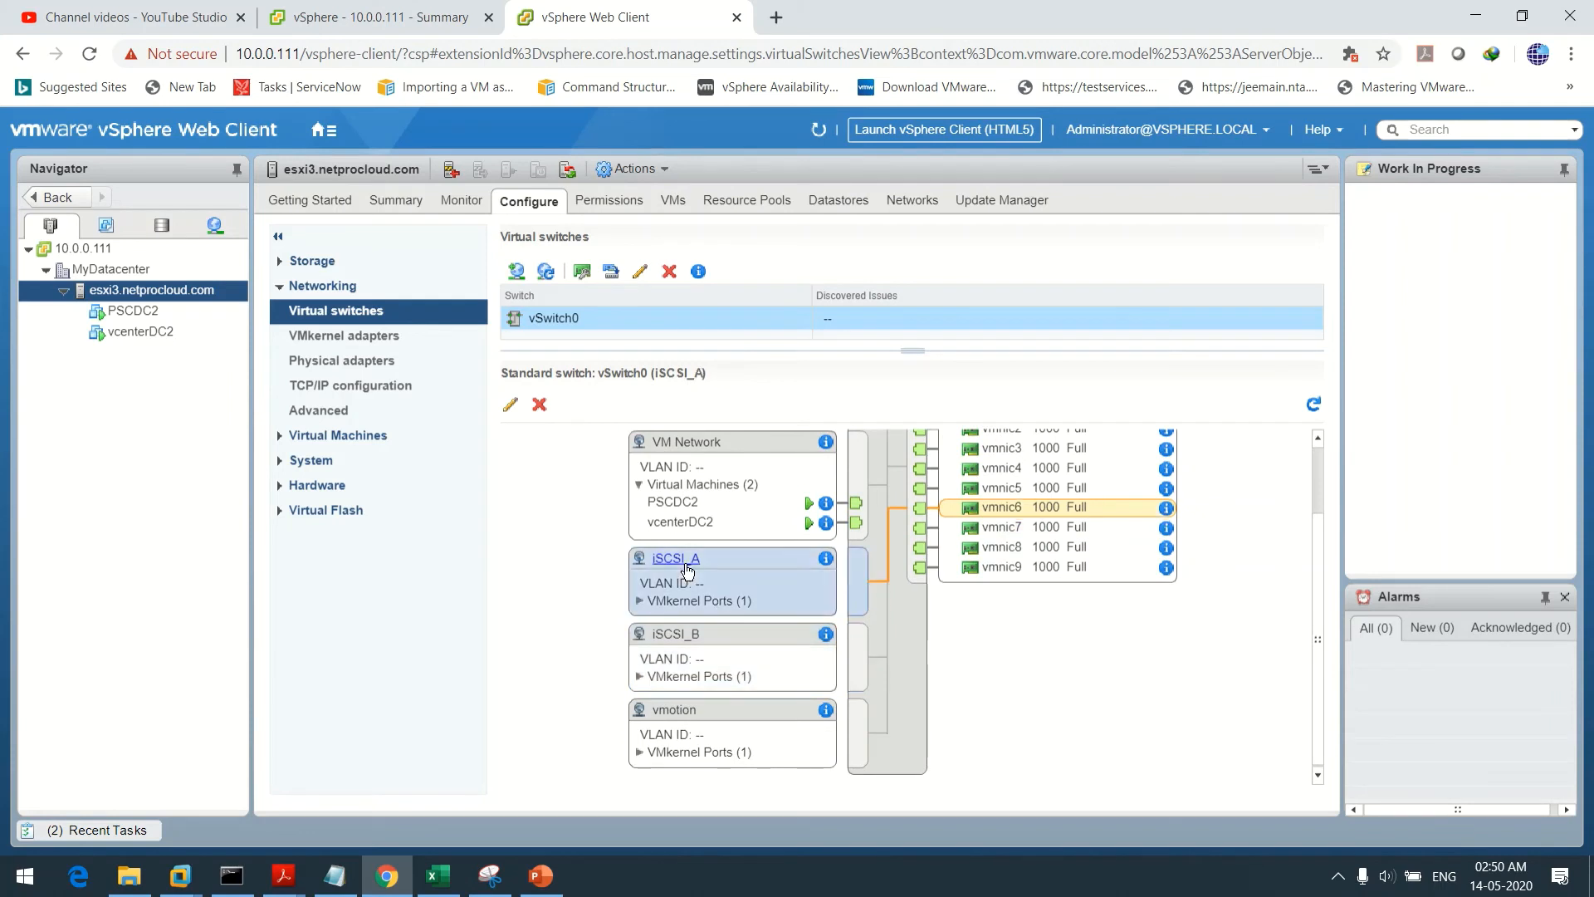
{"action": "left_click", "coordinate": [664, 642]}
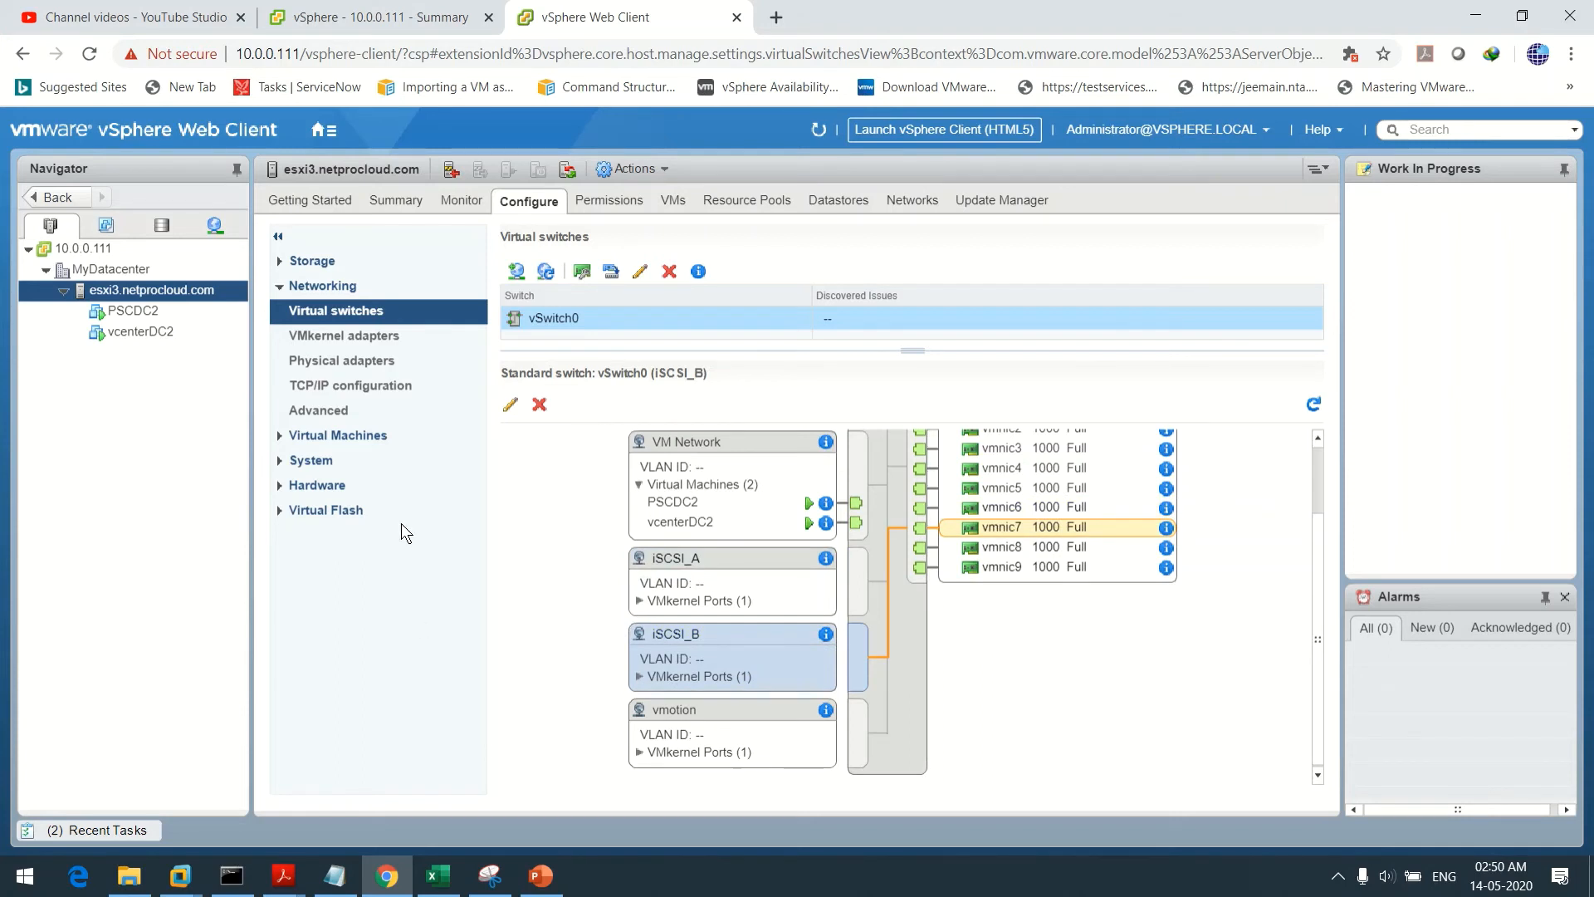
{"action": "left_click", "coordinate": [904, 669]}
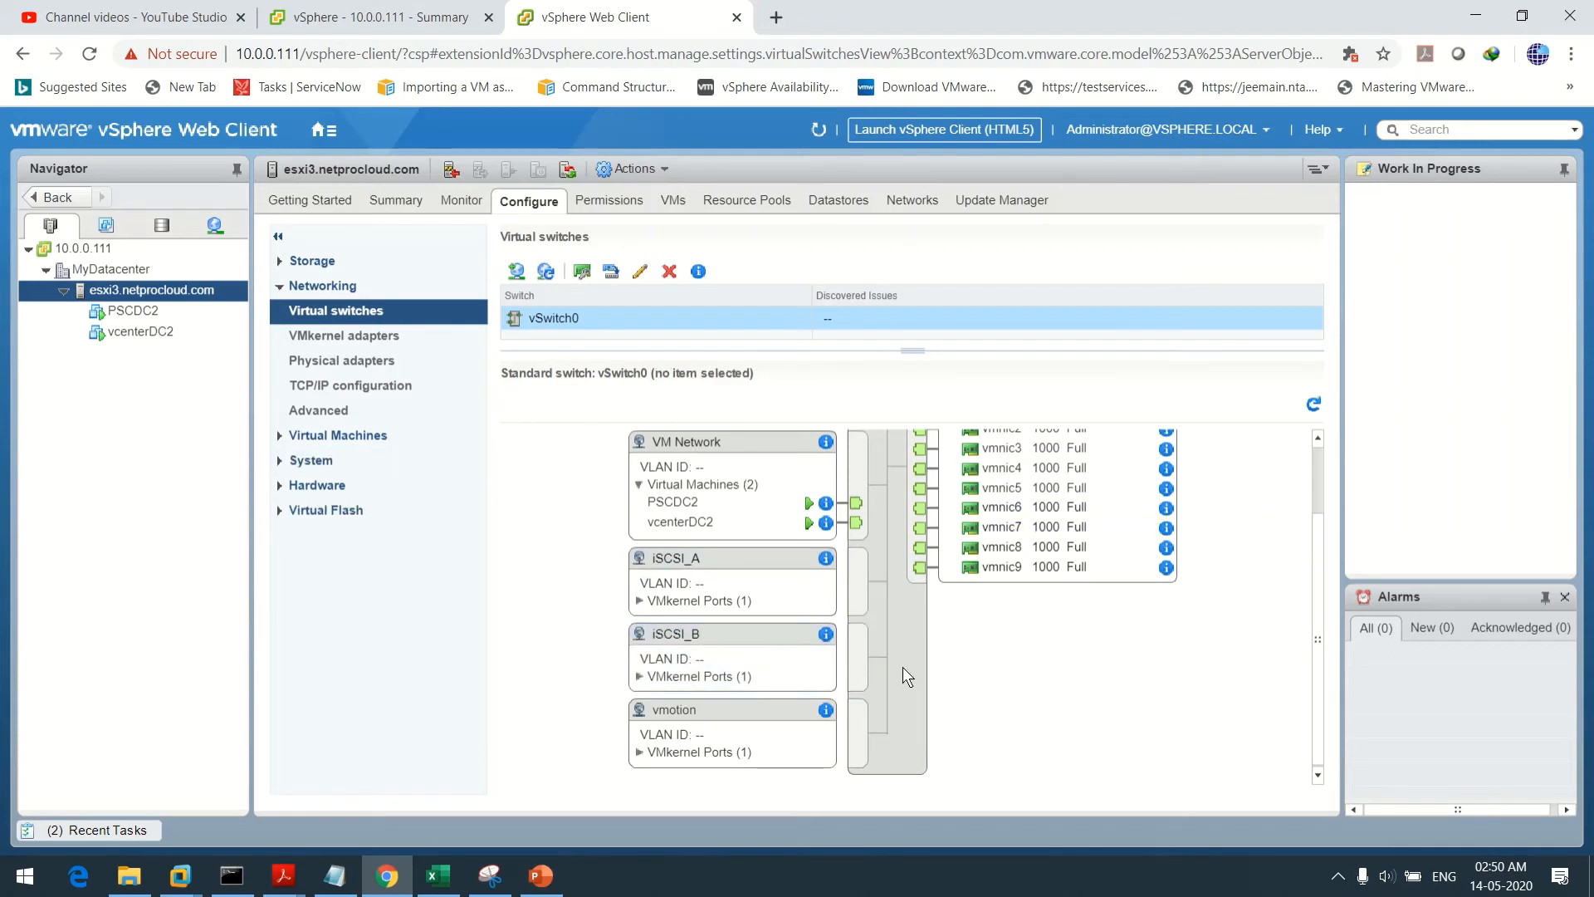
{"action": "left_click", "coordinate": [517, 271]}
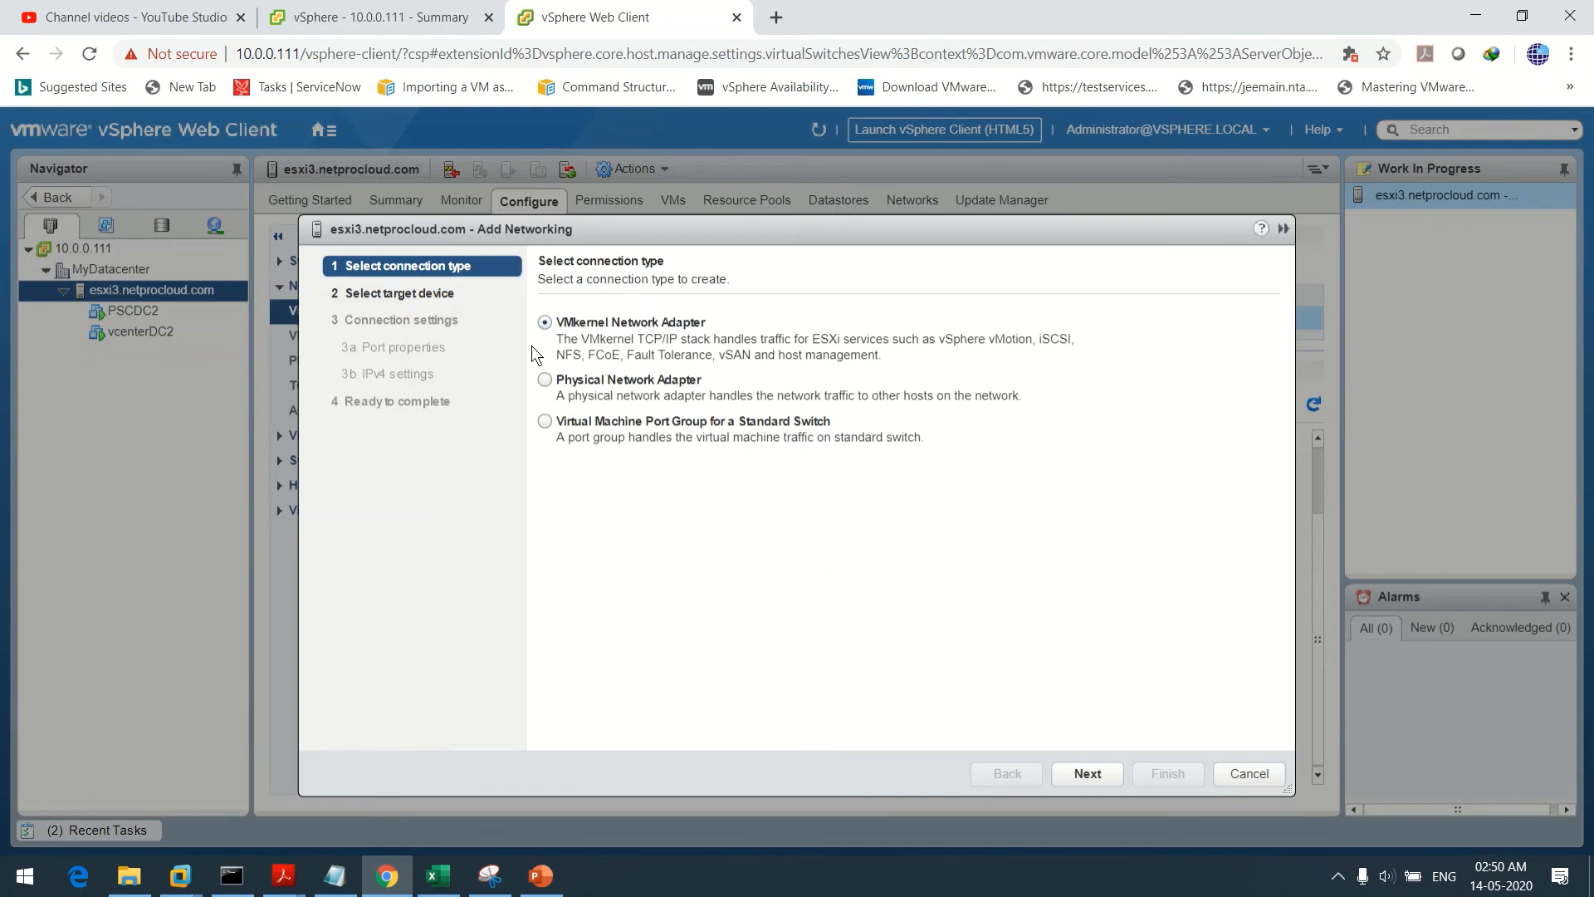
Create a VMkernel adapter on vSwitch0 labelled 'FT Logging' with Fault Tolerance logging ticked, advancing to IPv4 settings
{"action": "left_click", "coordinate": [1088, 773]}
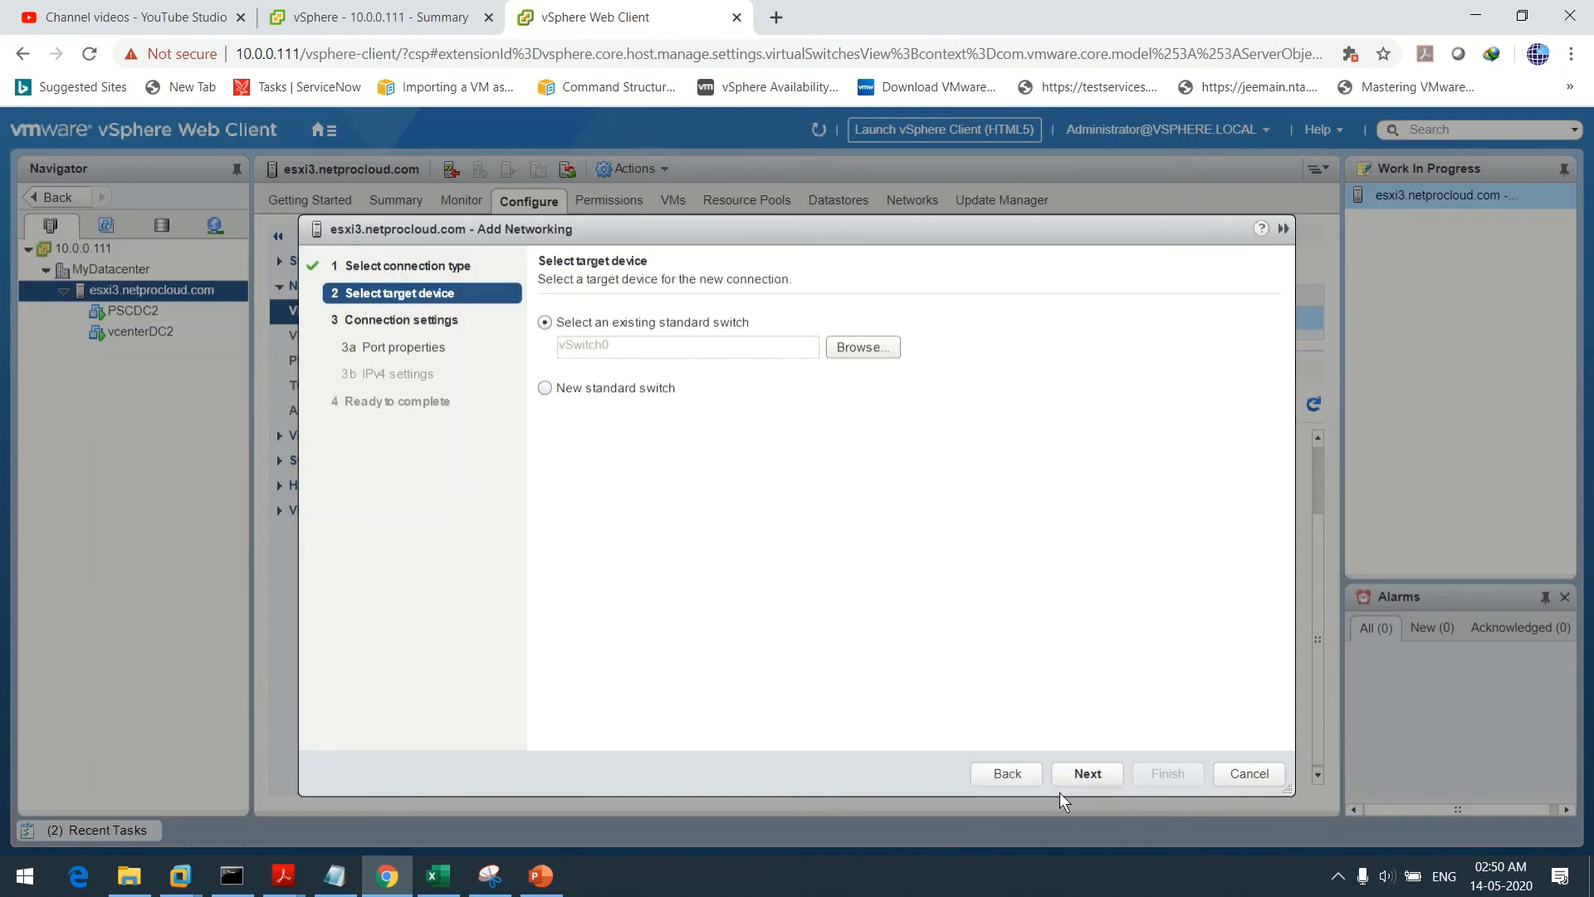
{"action": "left_click", "coordinate": [1081, 770]}
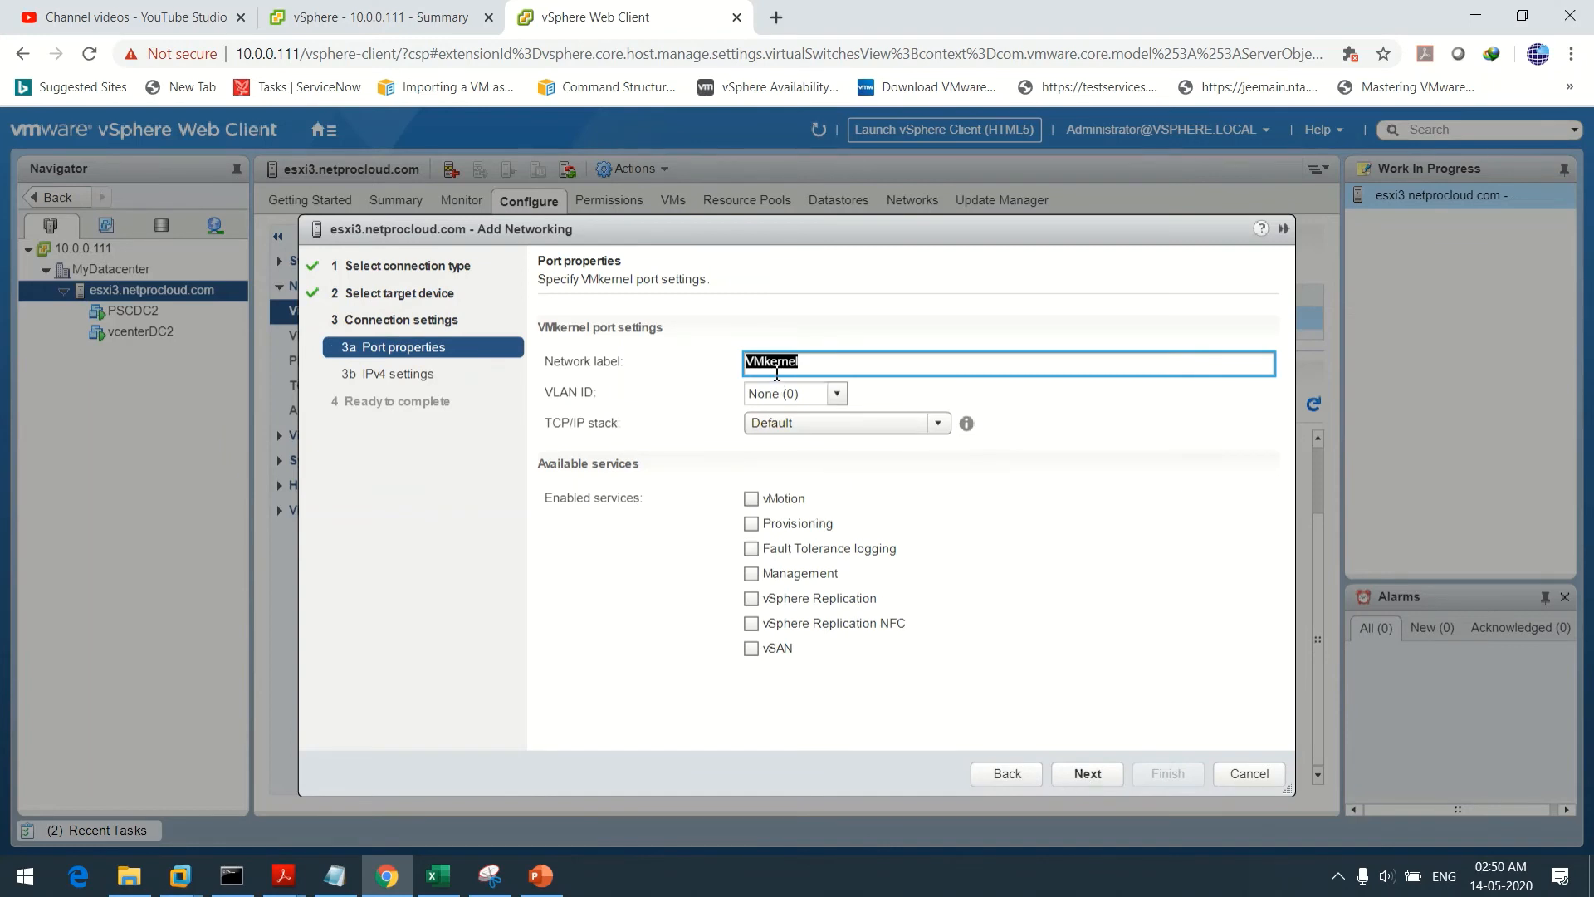
{"action": "key", "text": "BackSpace"}
{"action": "type", "text": "FT Logging"}
{"action": "left_click", "coordinate": [755, 550]}
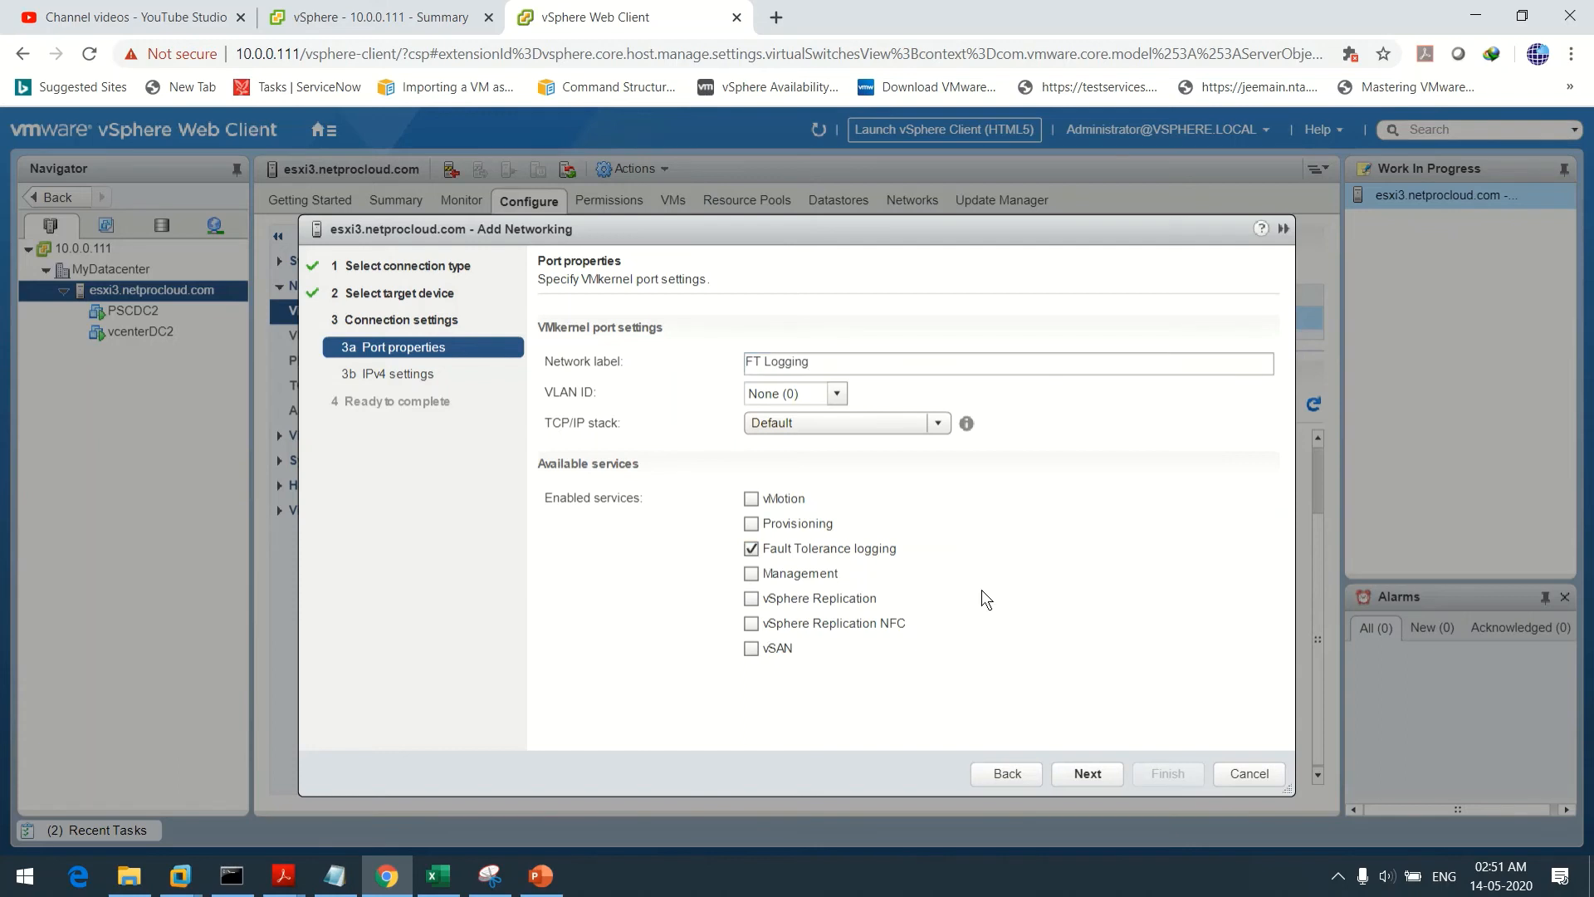
{"action": "left_click", "coordinate": [1080, 774]}
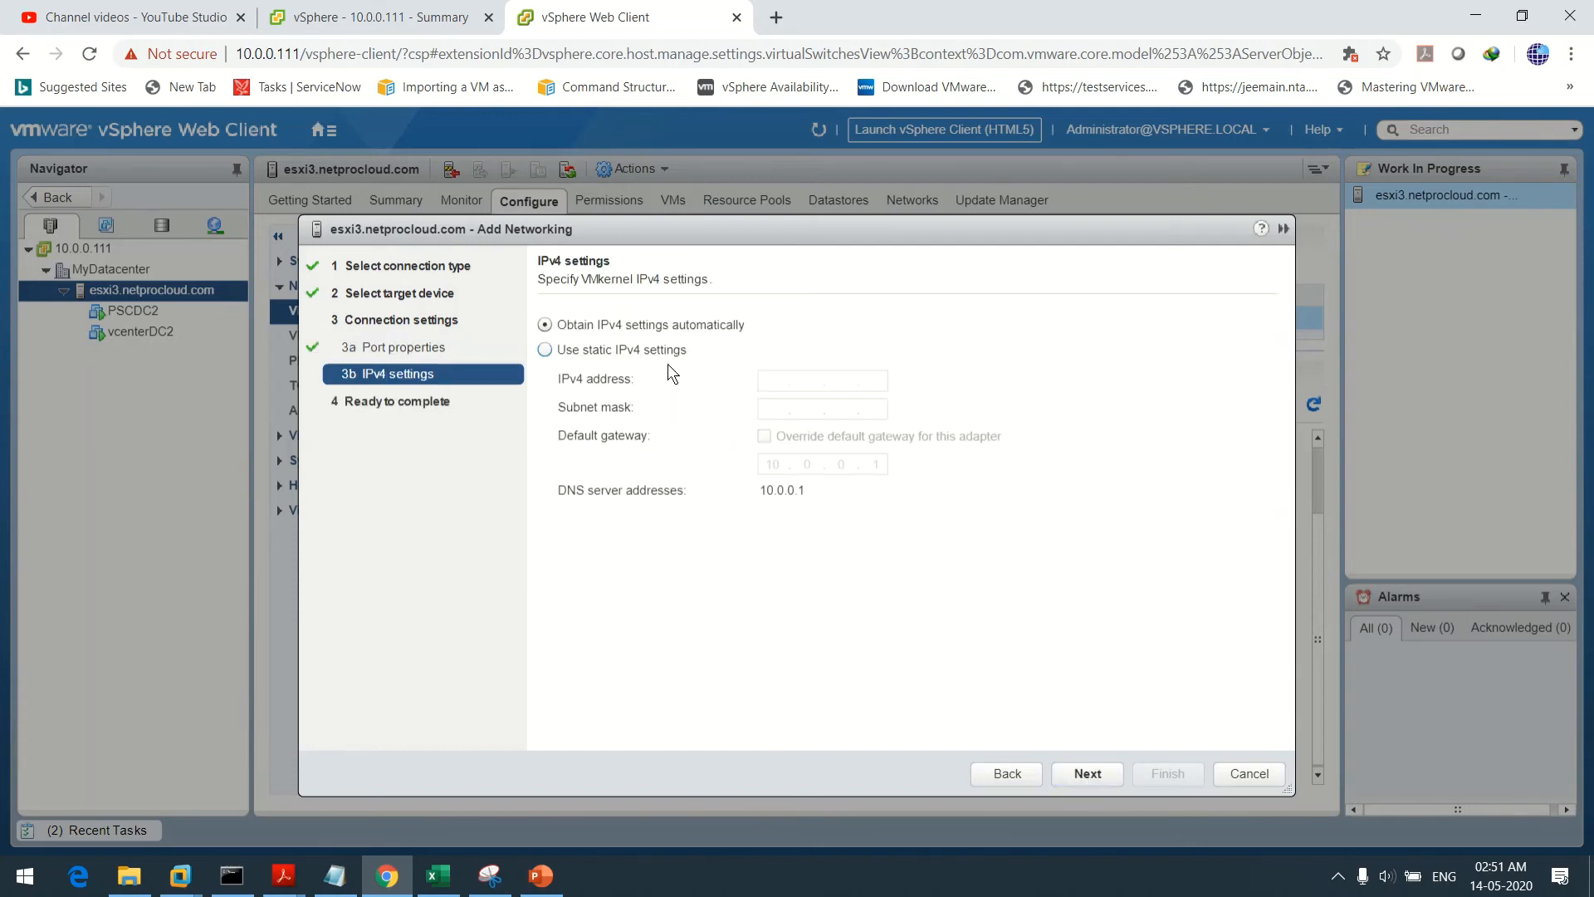
Choose static IPv4 settings and look up the planned FT address 10.0.0.203 in the notes
{"action": "left_click", "coordinate": [622, 352]}
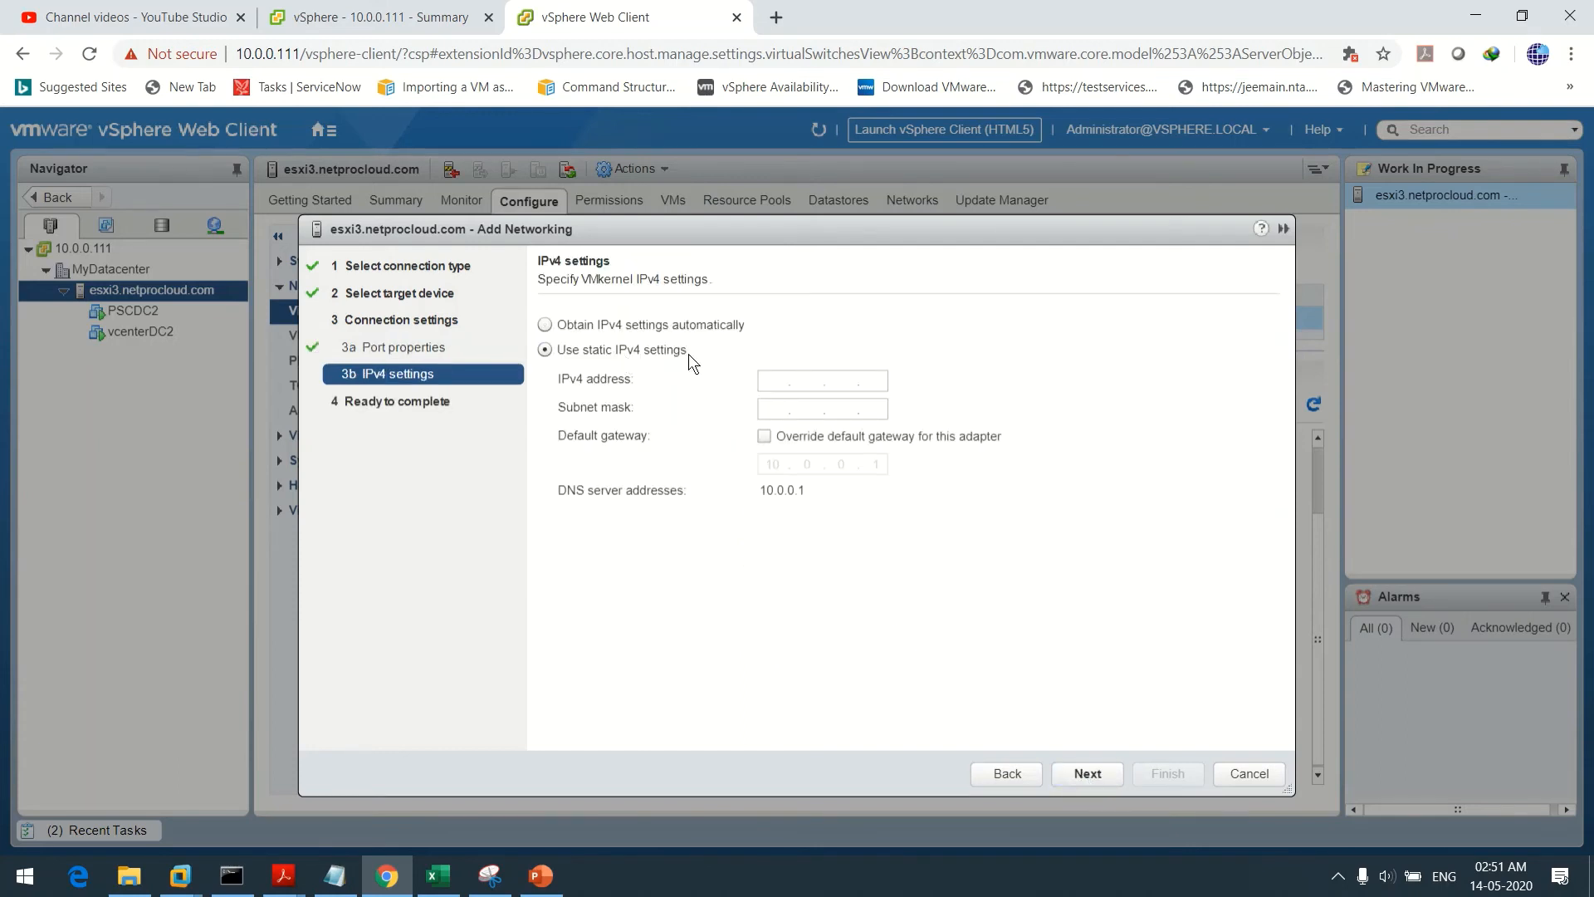
{"action": "left_click", "coordinate": [767, 382]}
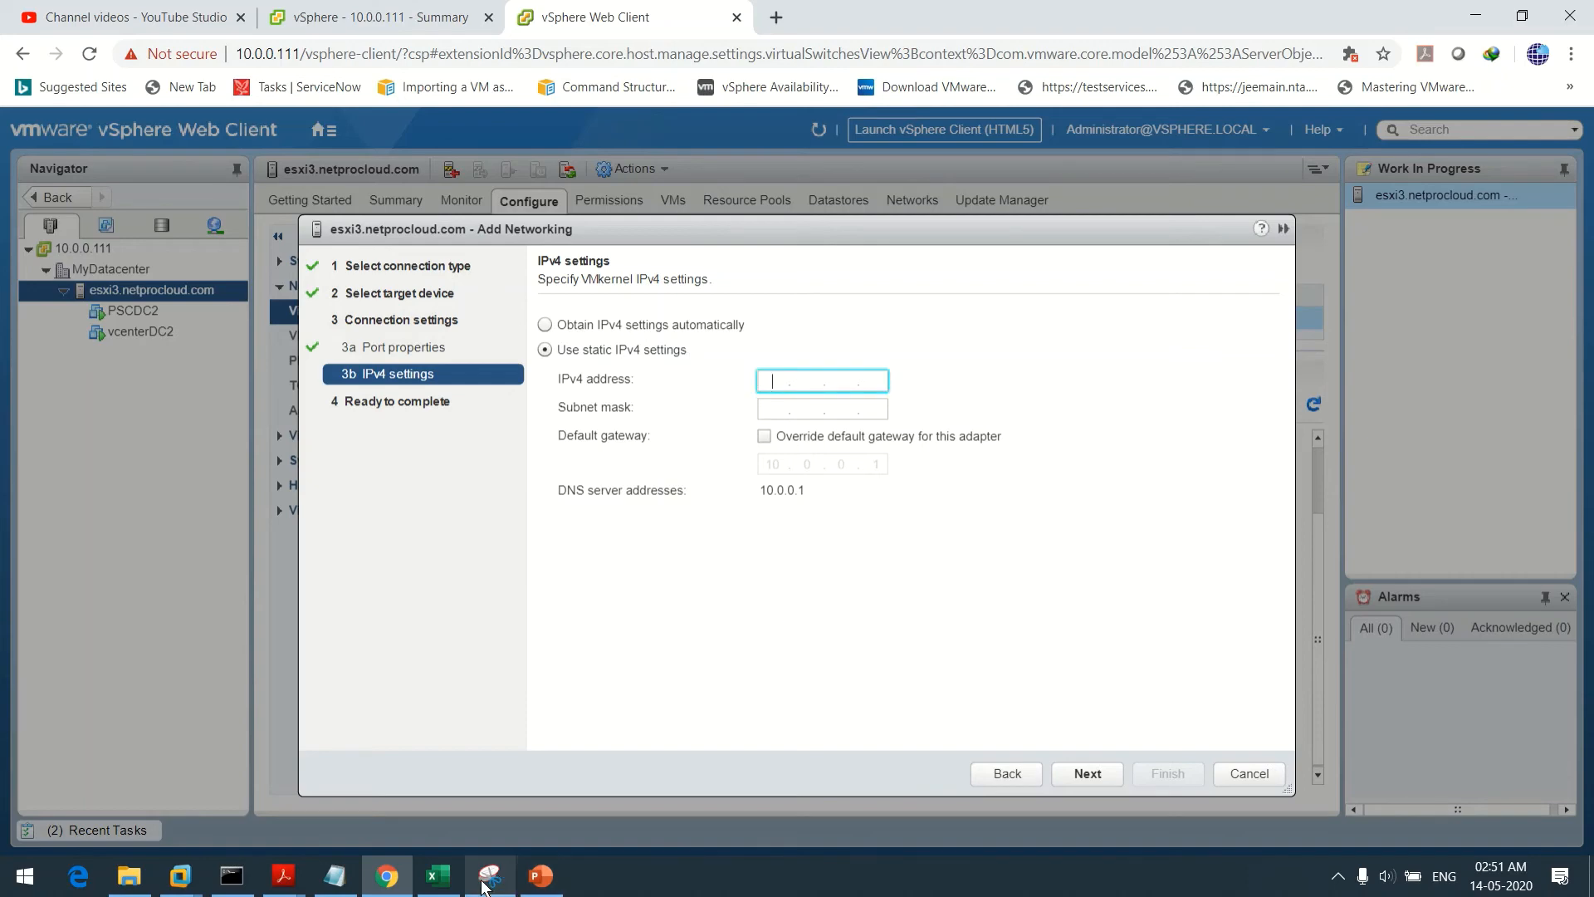
{"action": "left_click", "coordinate": [336, 878]}
{"action": "left_click", "coordinate": [336, 880]}
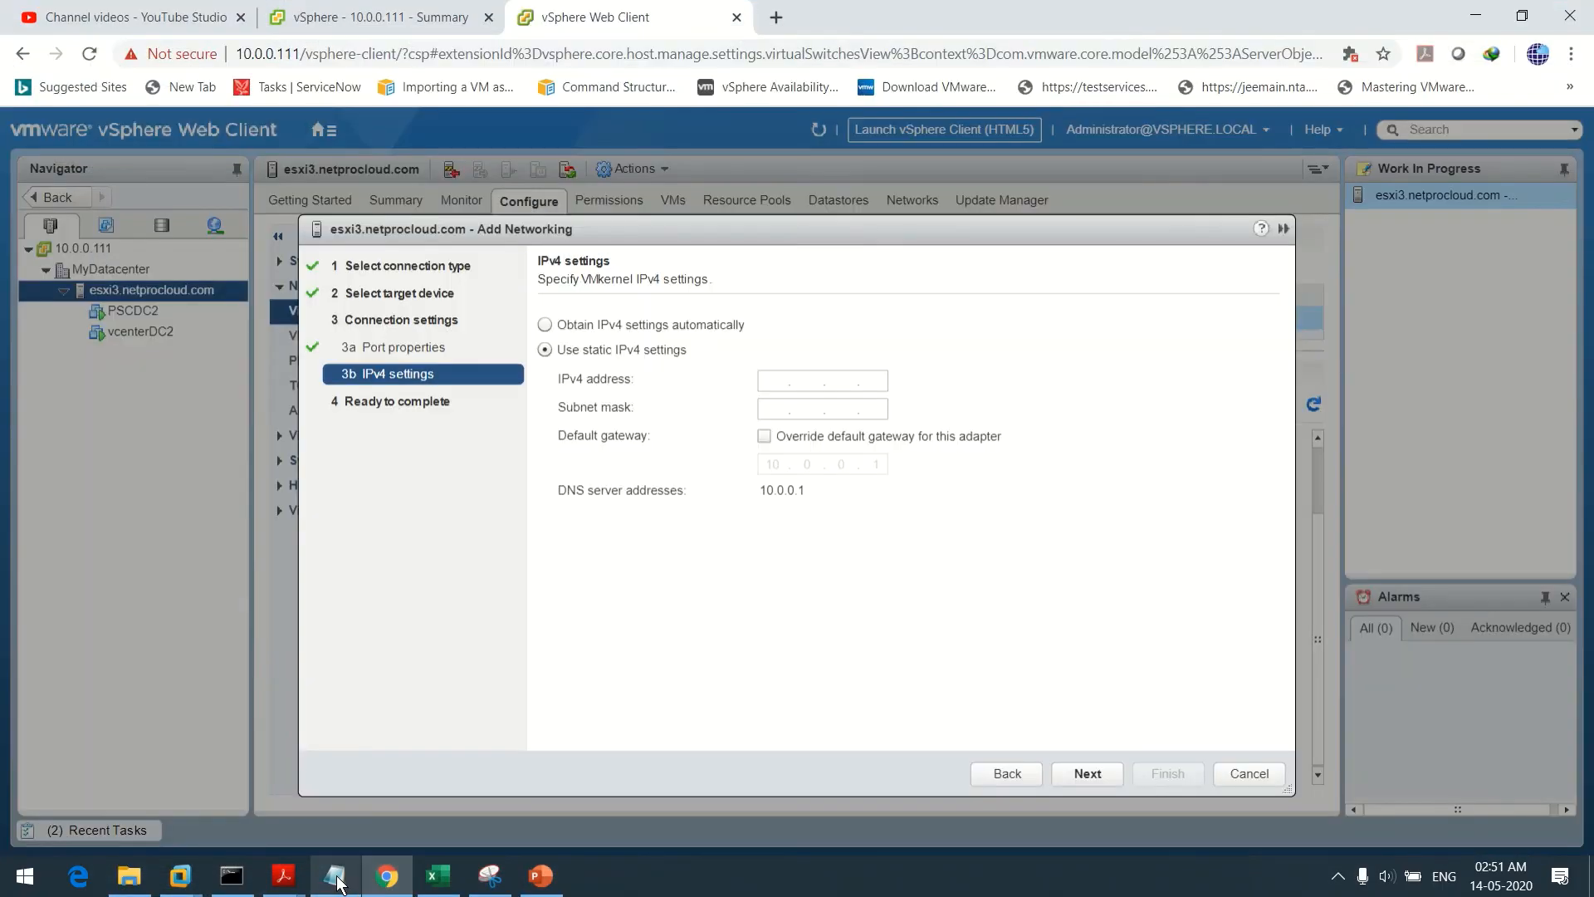
{"action": "left_click", "coordinate": [336, 879]}
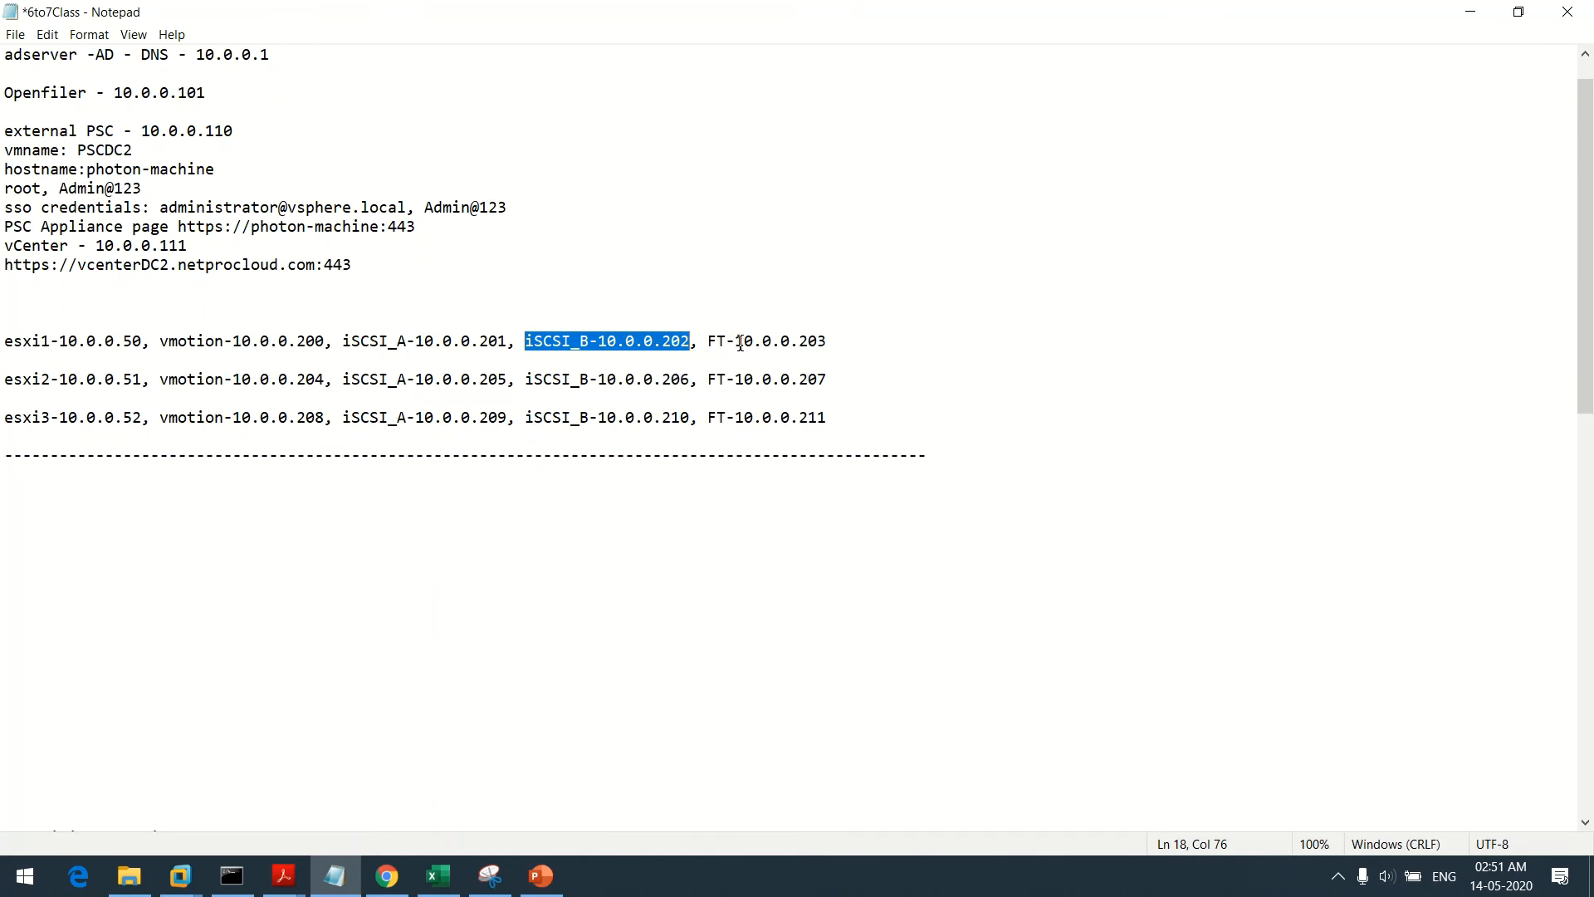
{"action": "left_click_drag", "start_coordinate": [735, 342], "coordinate": [830, 340]}
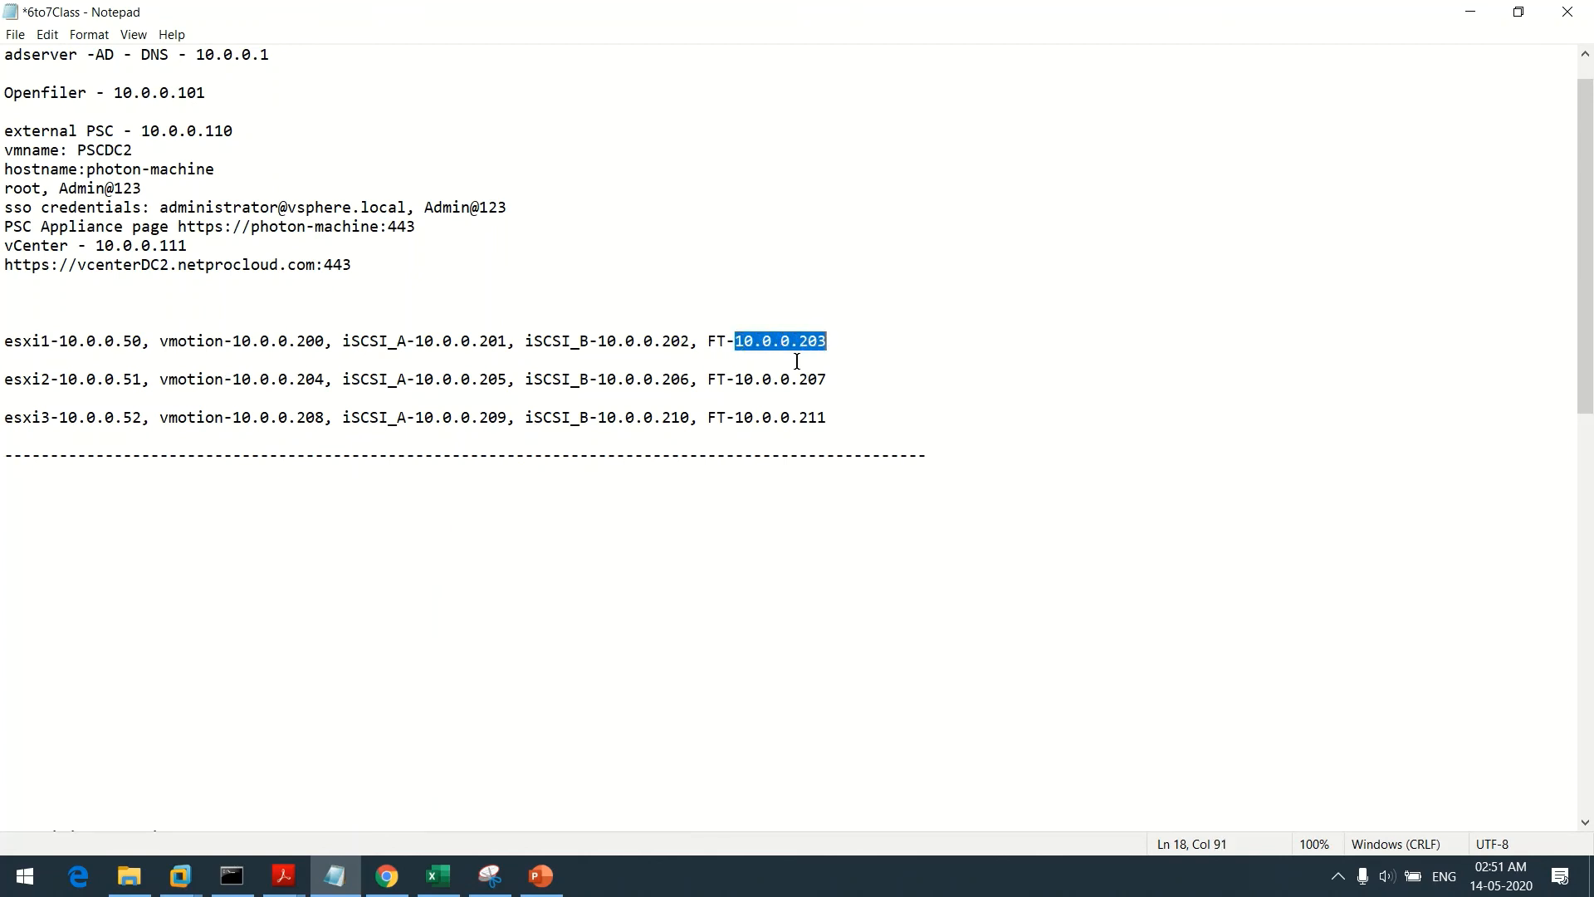
{"action": "left_click", "coordinate": [1486, 10]}
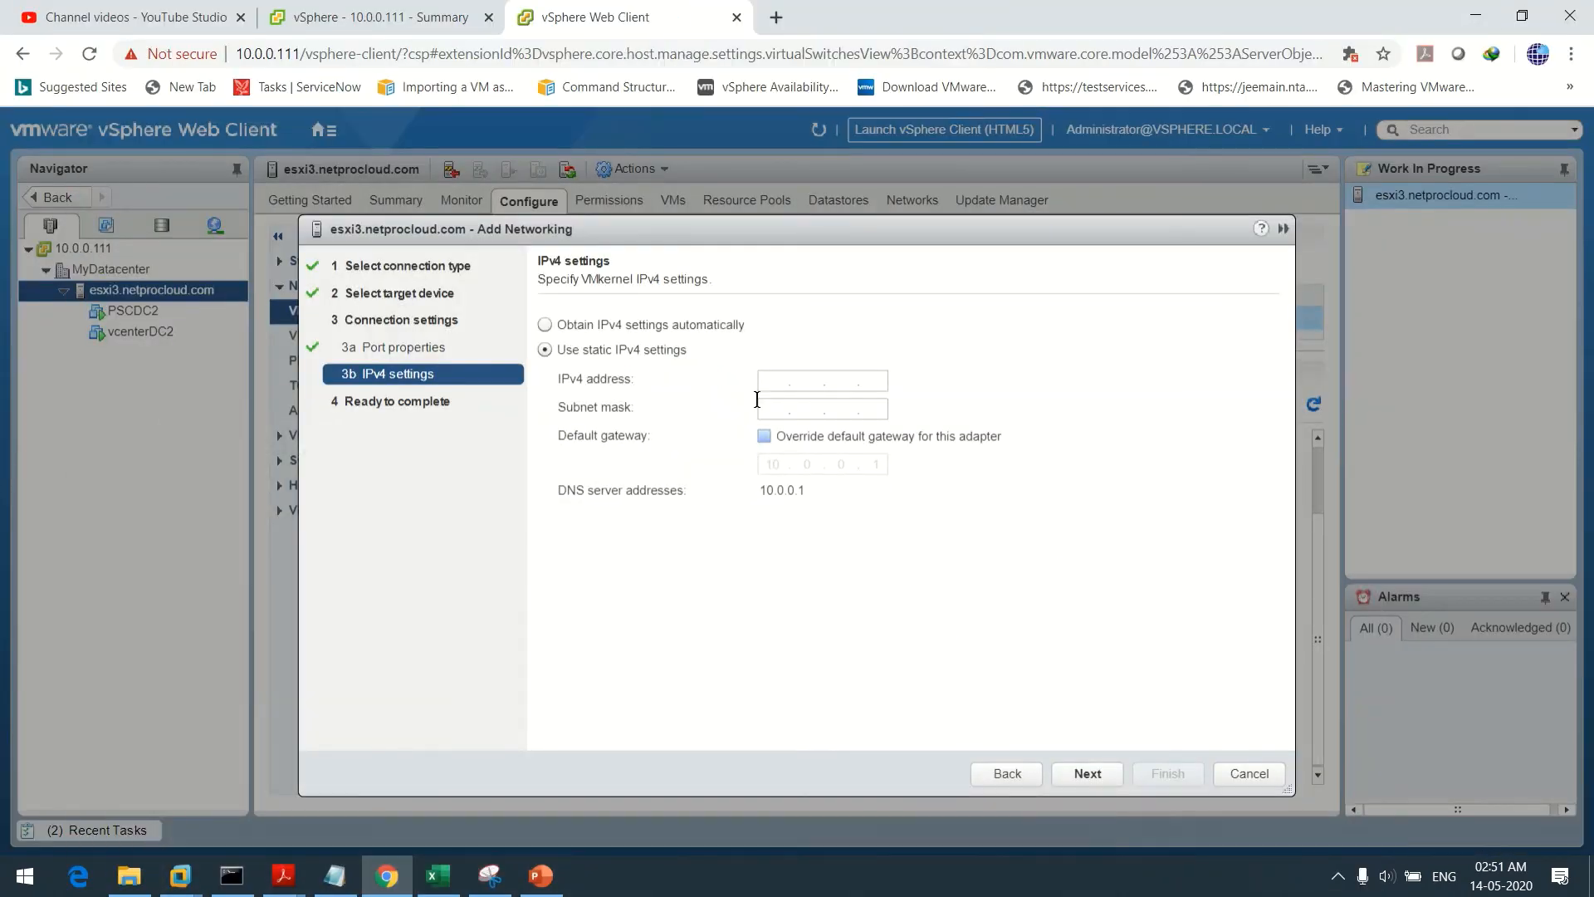
Enter IPv4 address 10.0.0.203 with subnet mask 255.255.255.0 and continue to Ready to complete
{"action": "left_click", "coordinate": [780, 380]}
{"action": "type", "text": "10.0.0.203"}
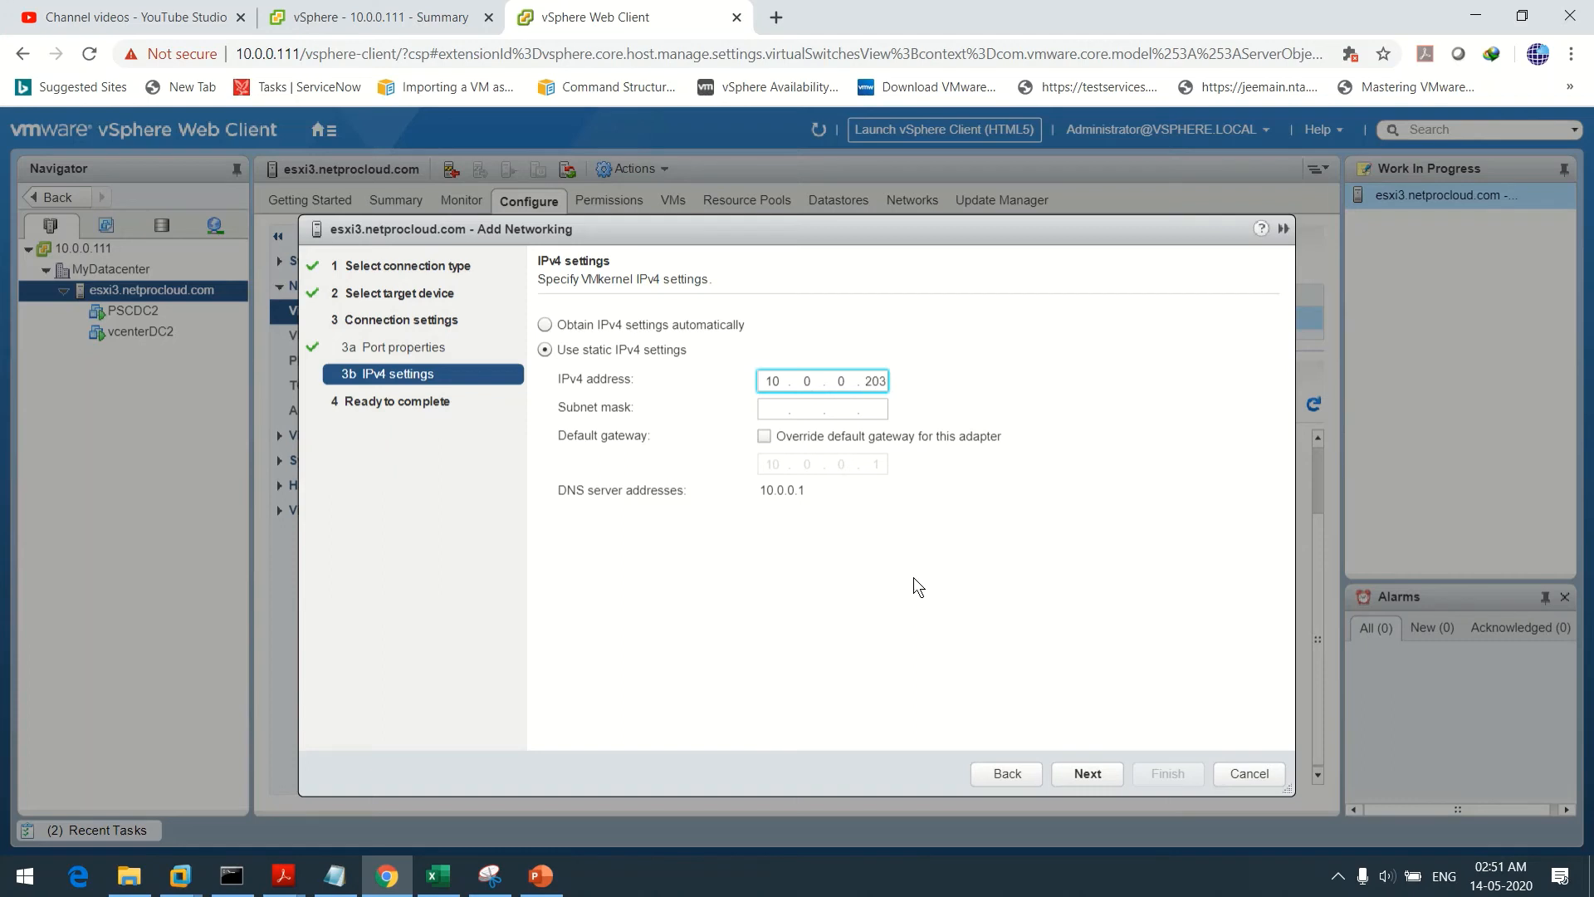
{"action": "key", "text": "Tab"}
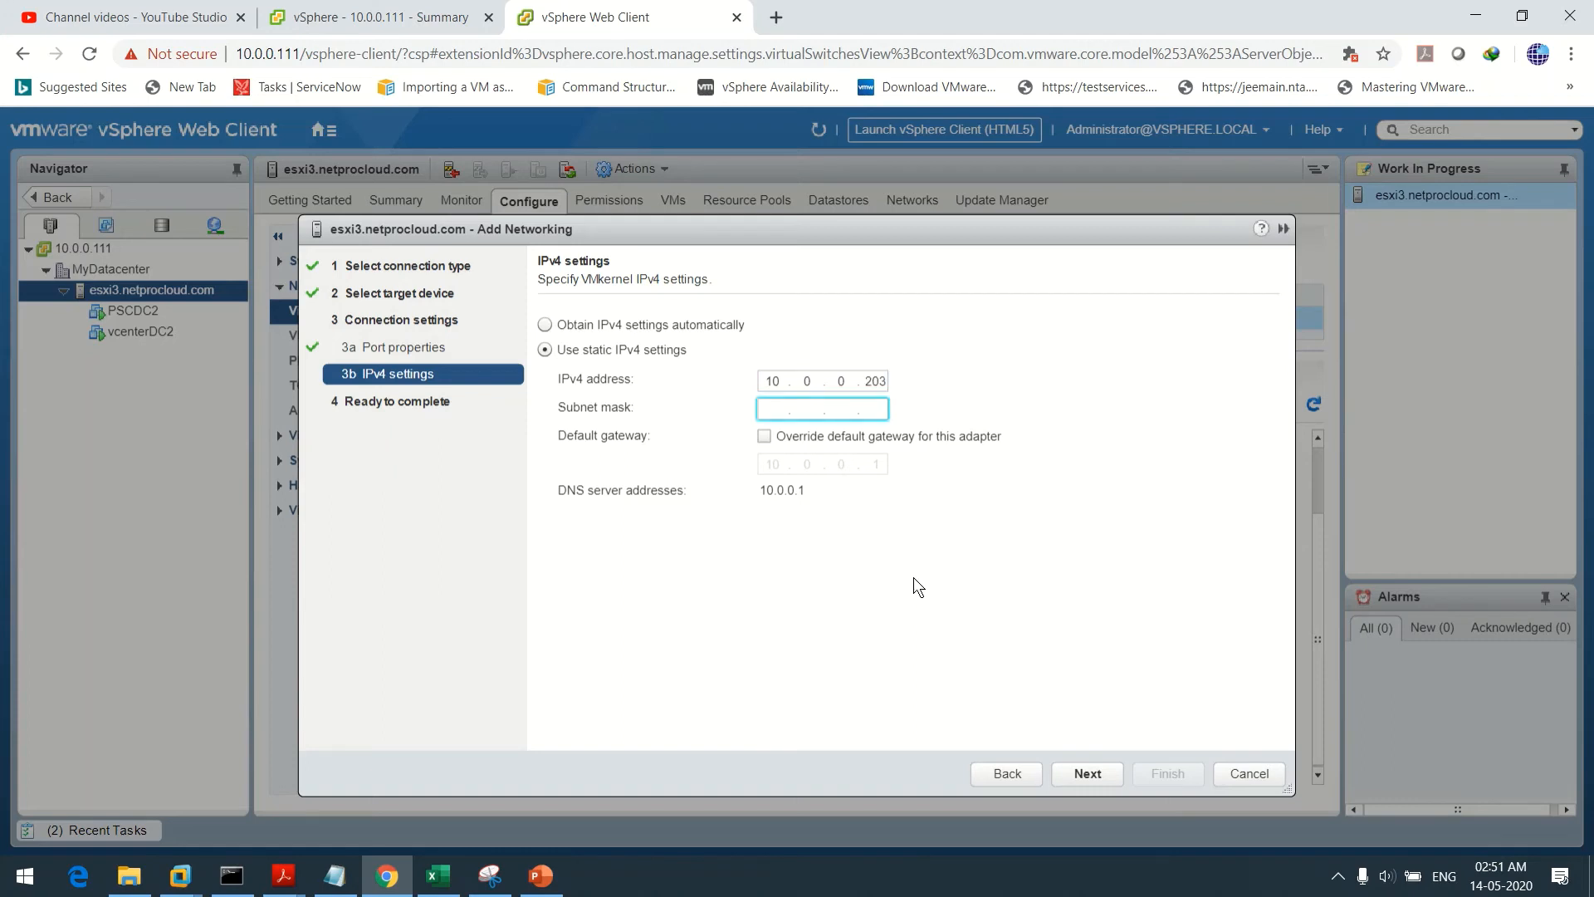
{"action": "type", "text": "255 . 255 . 255 . 0"}
{"action": "left_click", "coordinate": [1089, 770]}
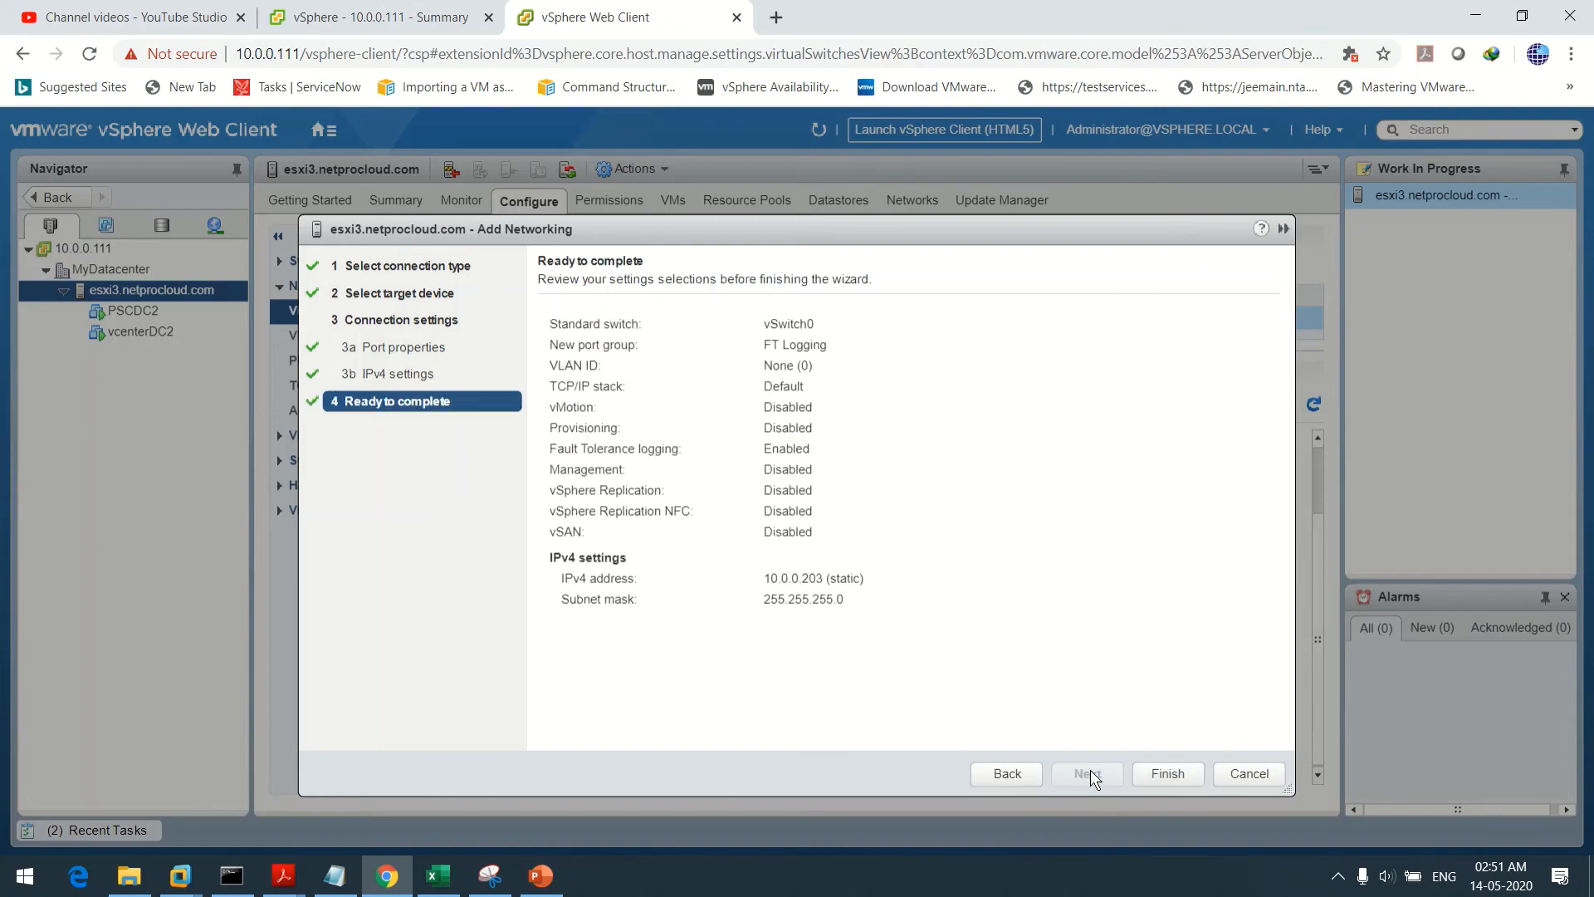
{"action": "left_click", "coordinate": [1169, 770]}
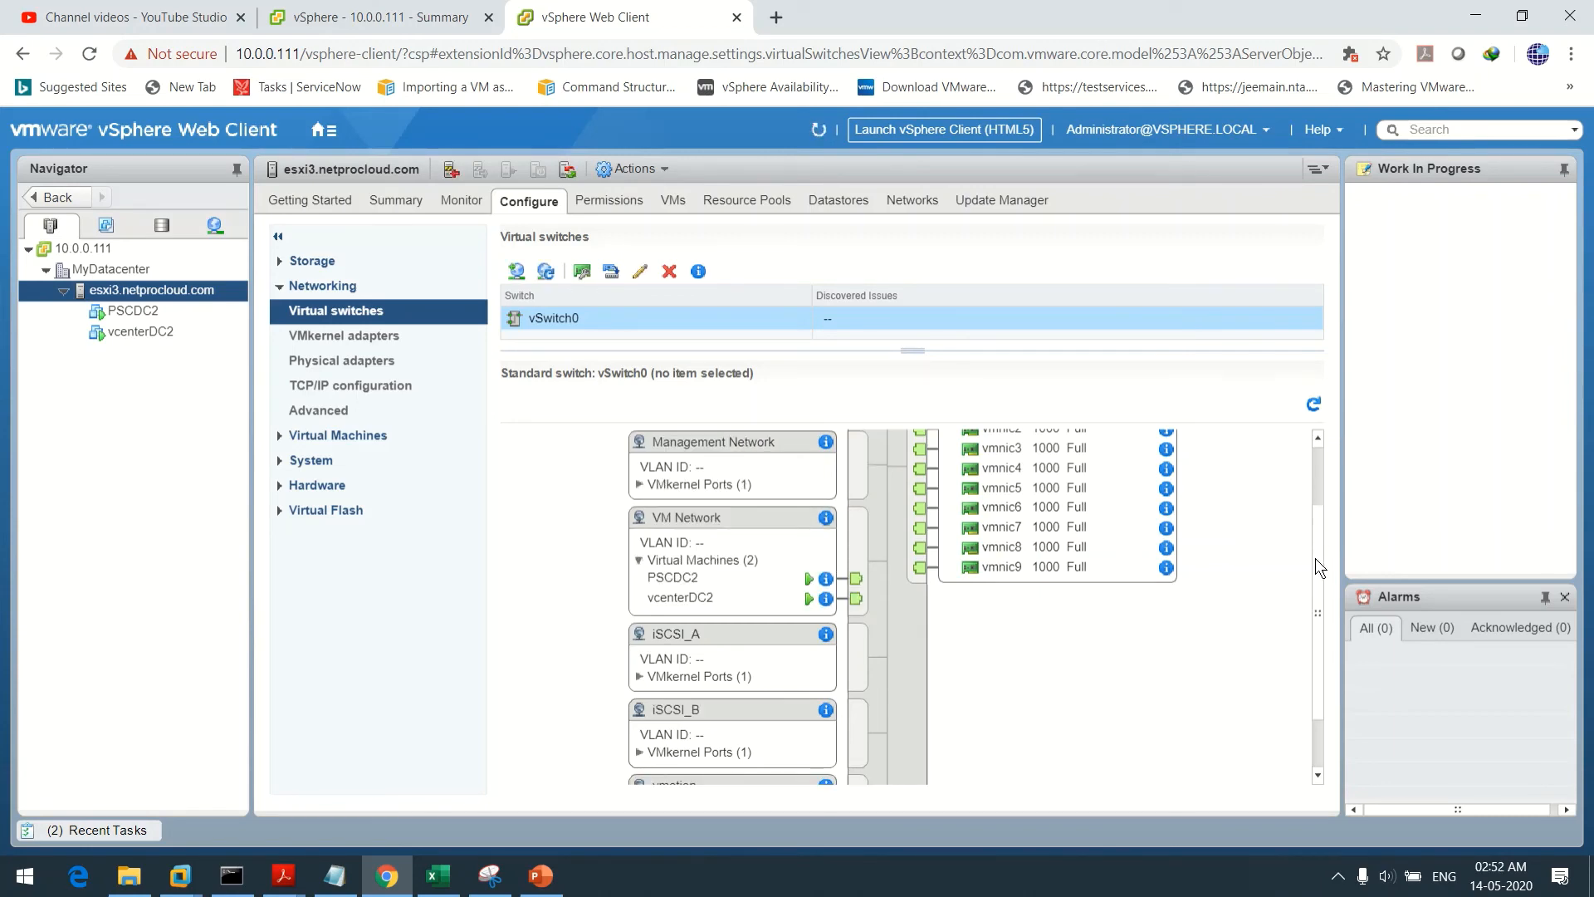
{"action": "scroll", "coordinate": [1315, 558], "scroll_direction": "down", "scroll_amount": 1}
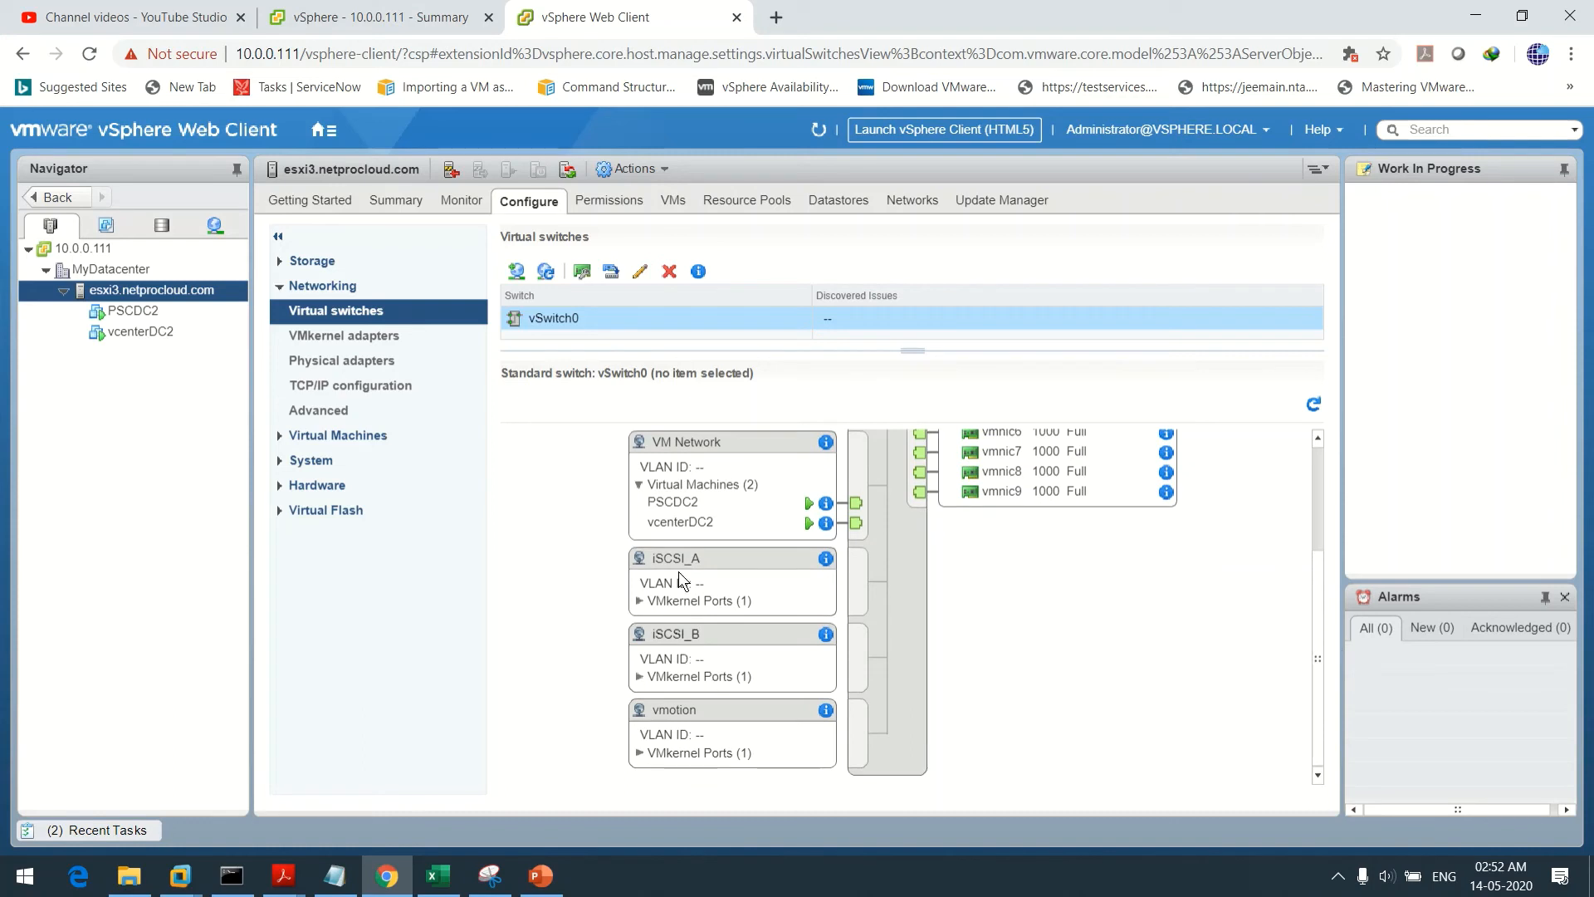
{"action": "scroll", "coordinate": [734, 633], "scroll_direction": "up", "scroll_amount": 3}
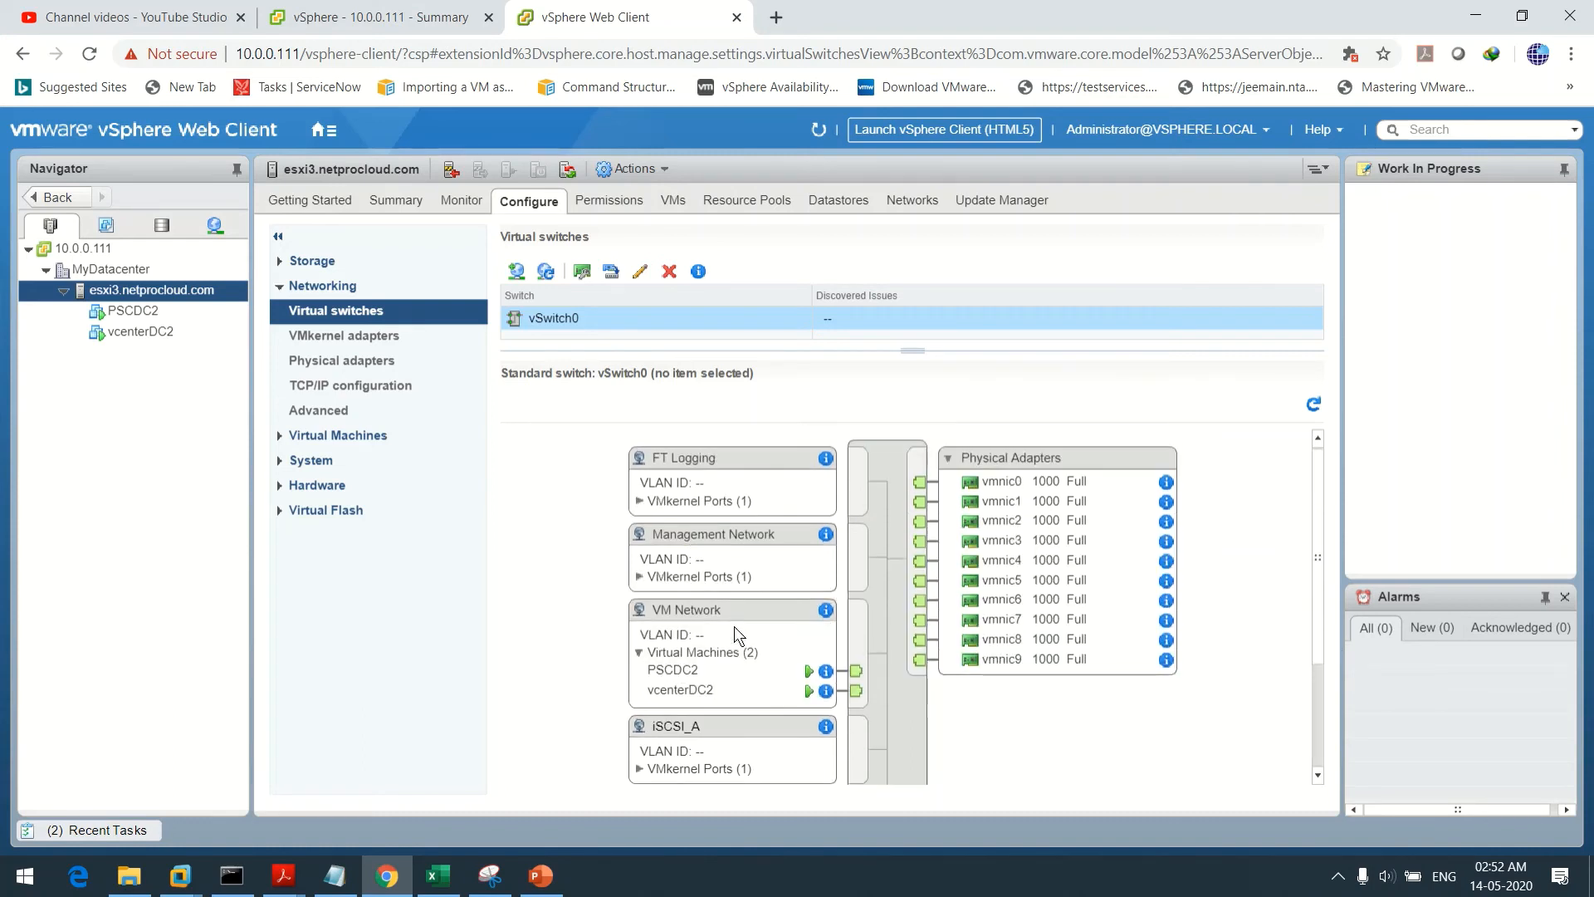
{"action": "left_click", "coordinate": [686, 459]}
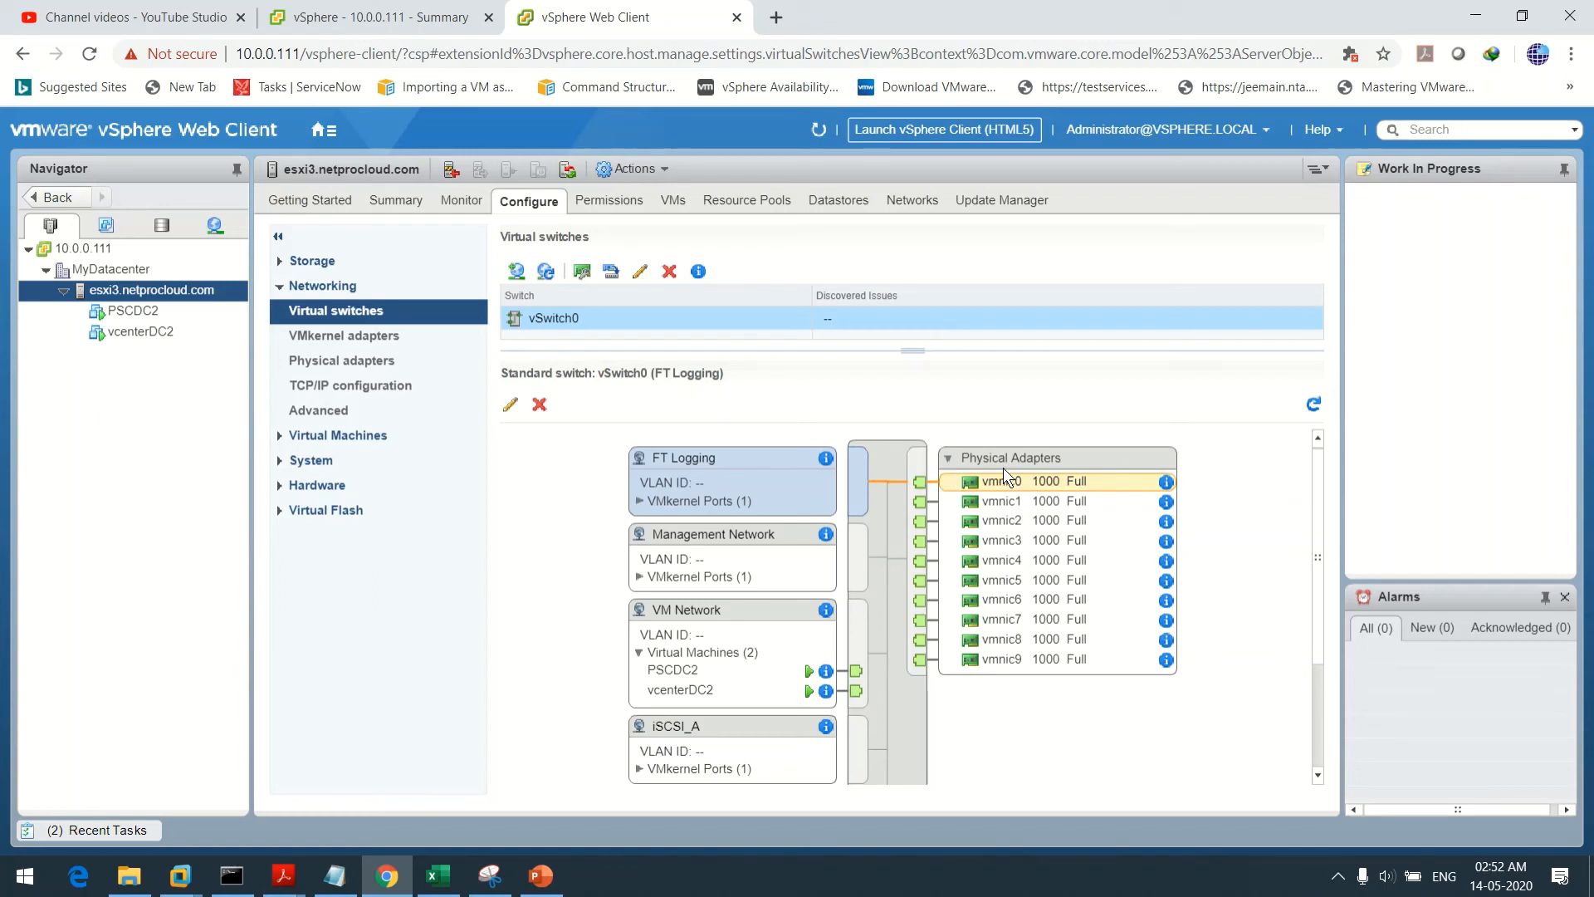
{"action": "left_click", "coordinate": [713, 540]}
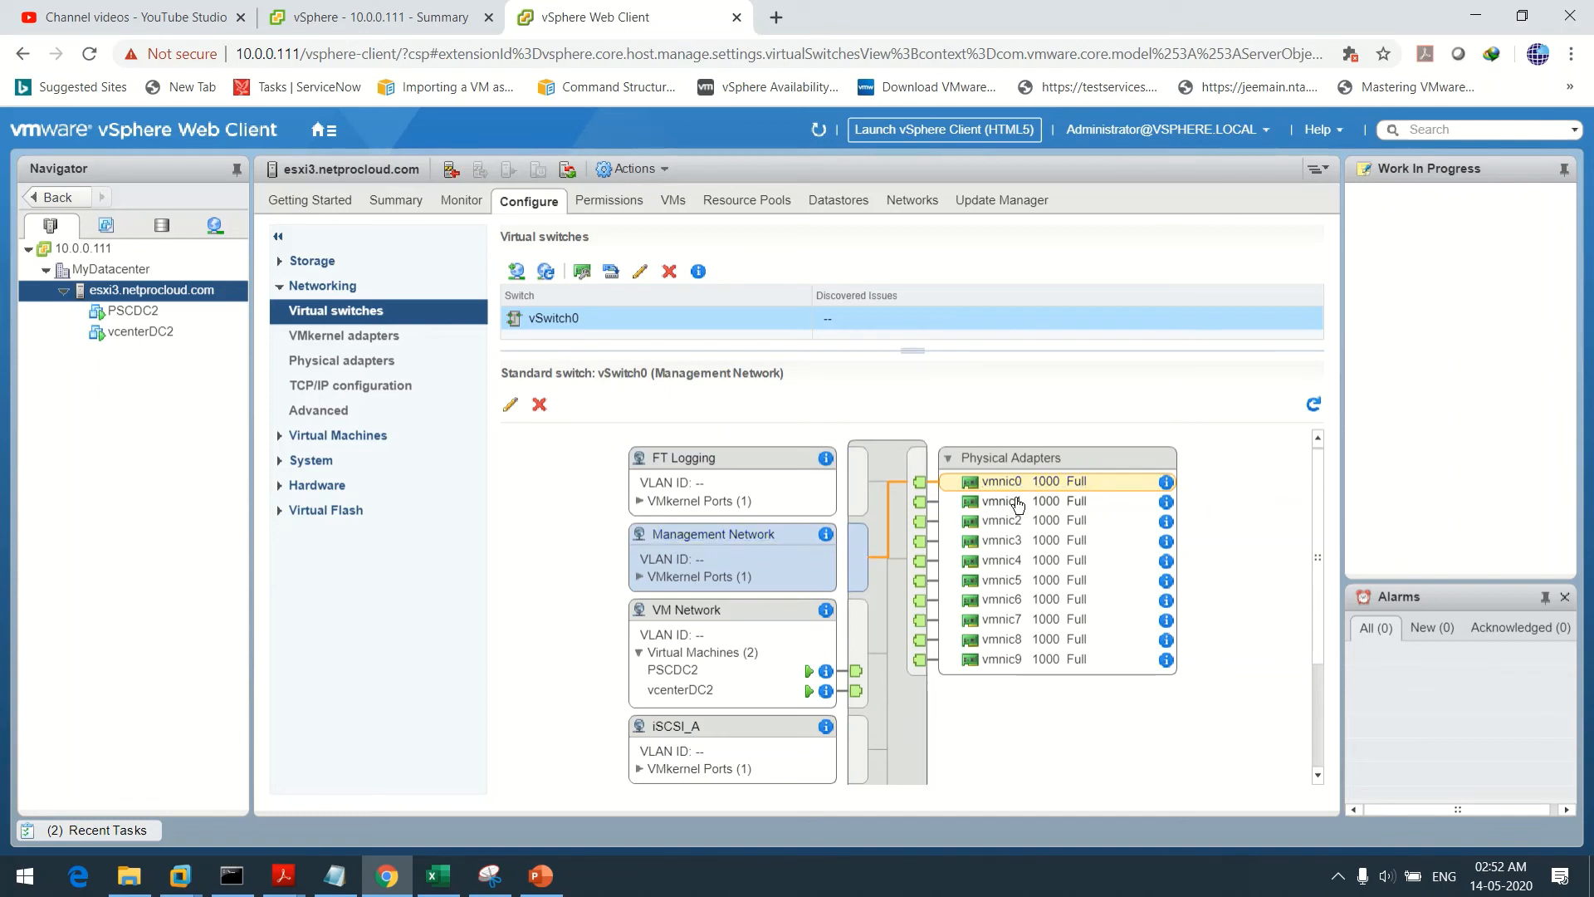
{"action": "left_click", "coordinate": [688, 470]}
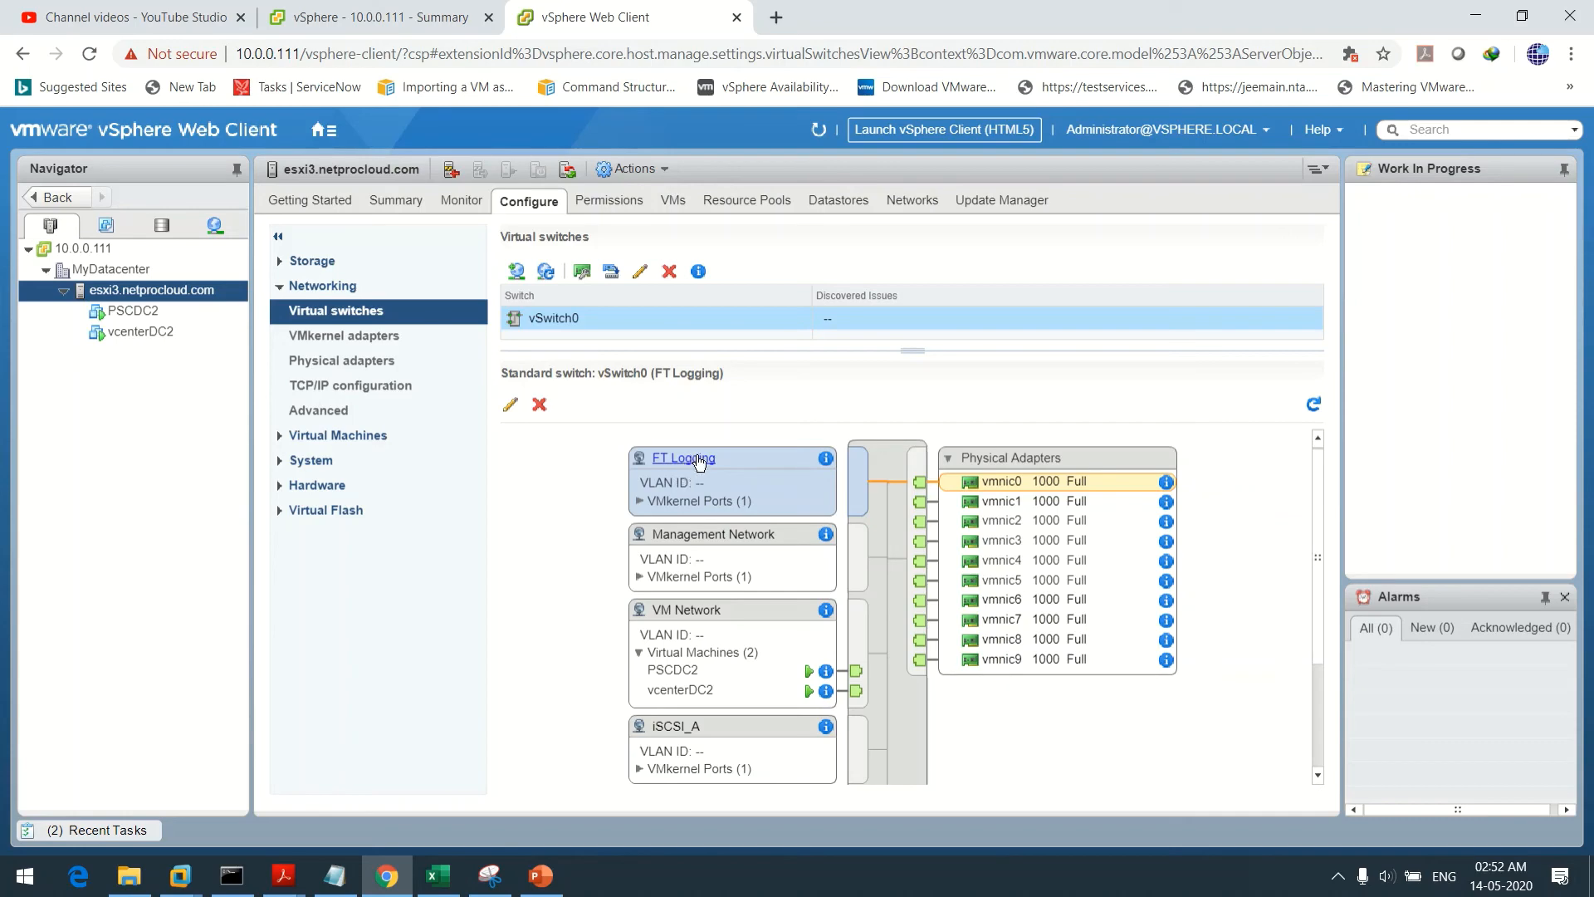
Override FT Logging's failover order and move vmnic0 and vmnic1 to Unused adapters
{"action": "left_click", "coordinate": [513, 405]}
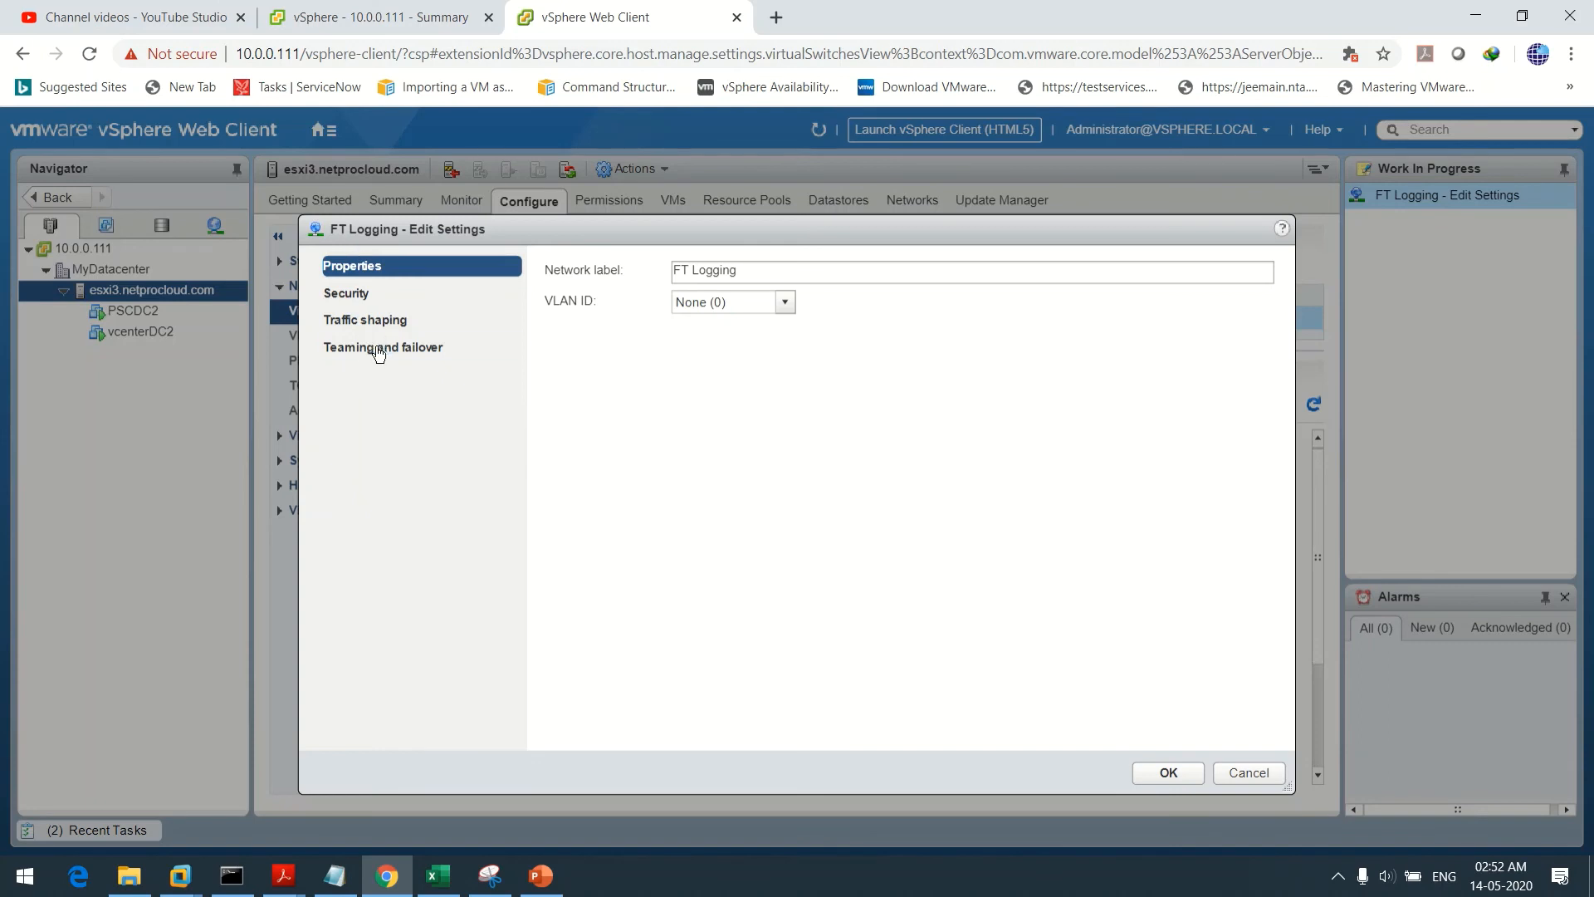
{"action": "left_click", "coordinate": [379, 351]}
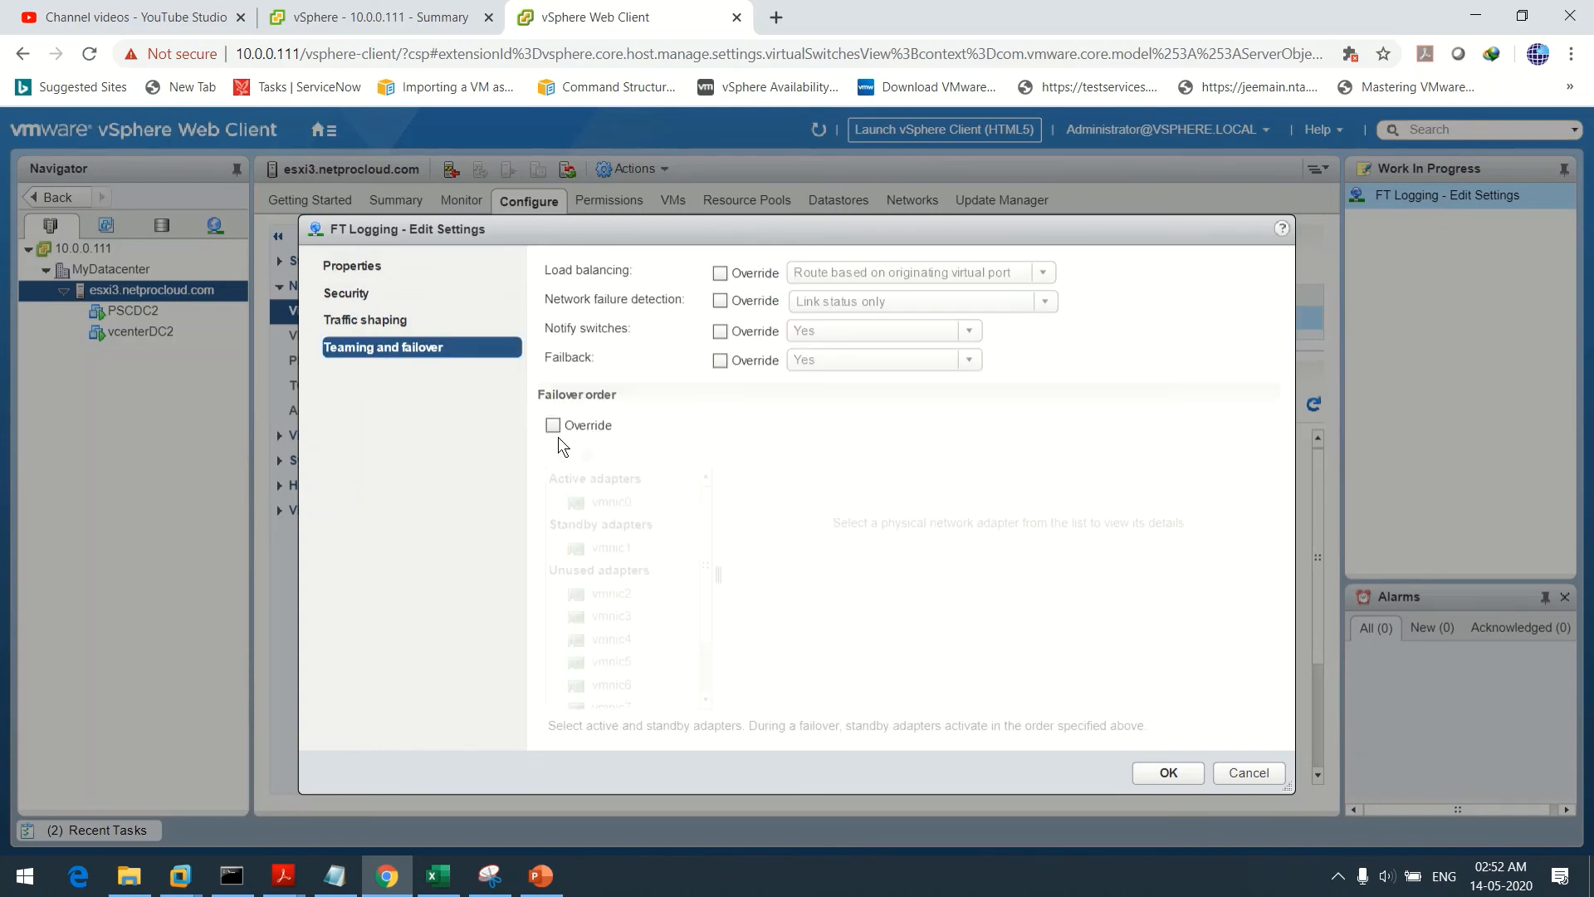
{"action": "left_click", "coordinate": [554, 425]}
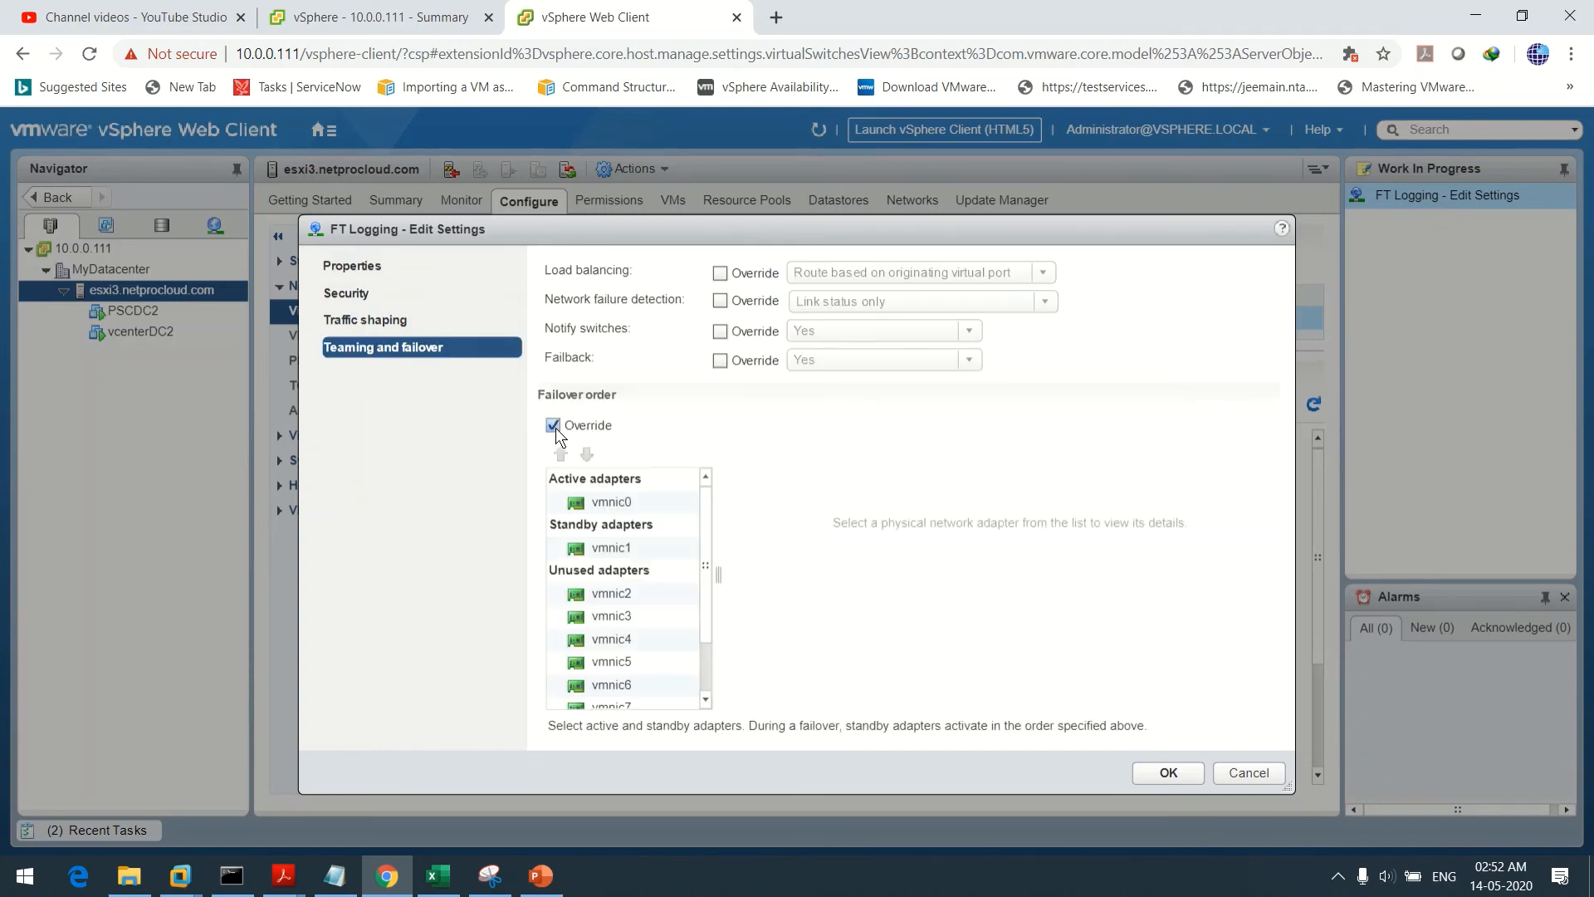
{"action": "left_click", "coordinate": [608, 504]}
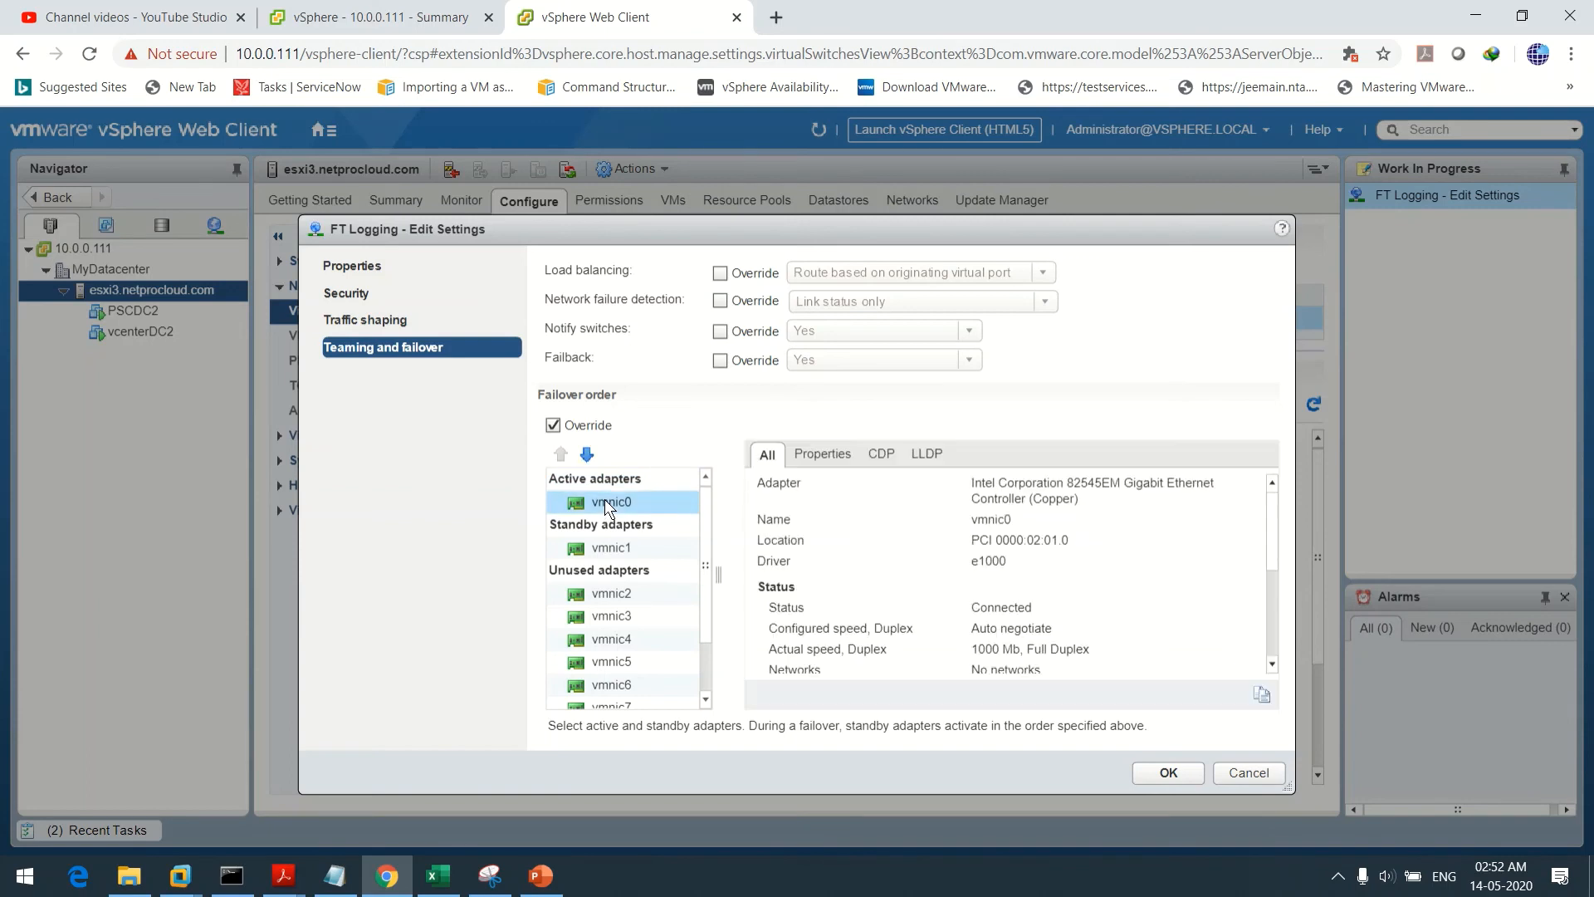
{"action": "left_click", "coordinate": [587, 453]}
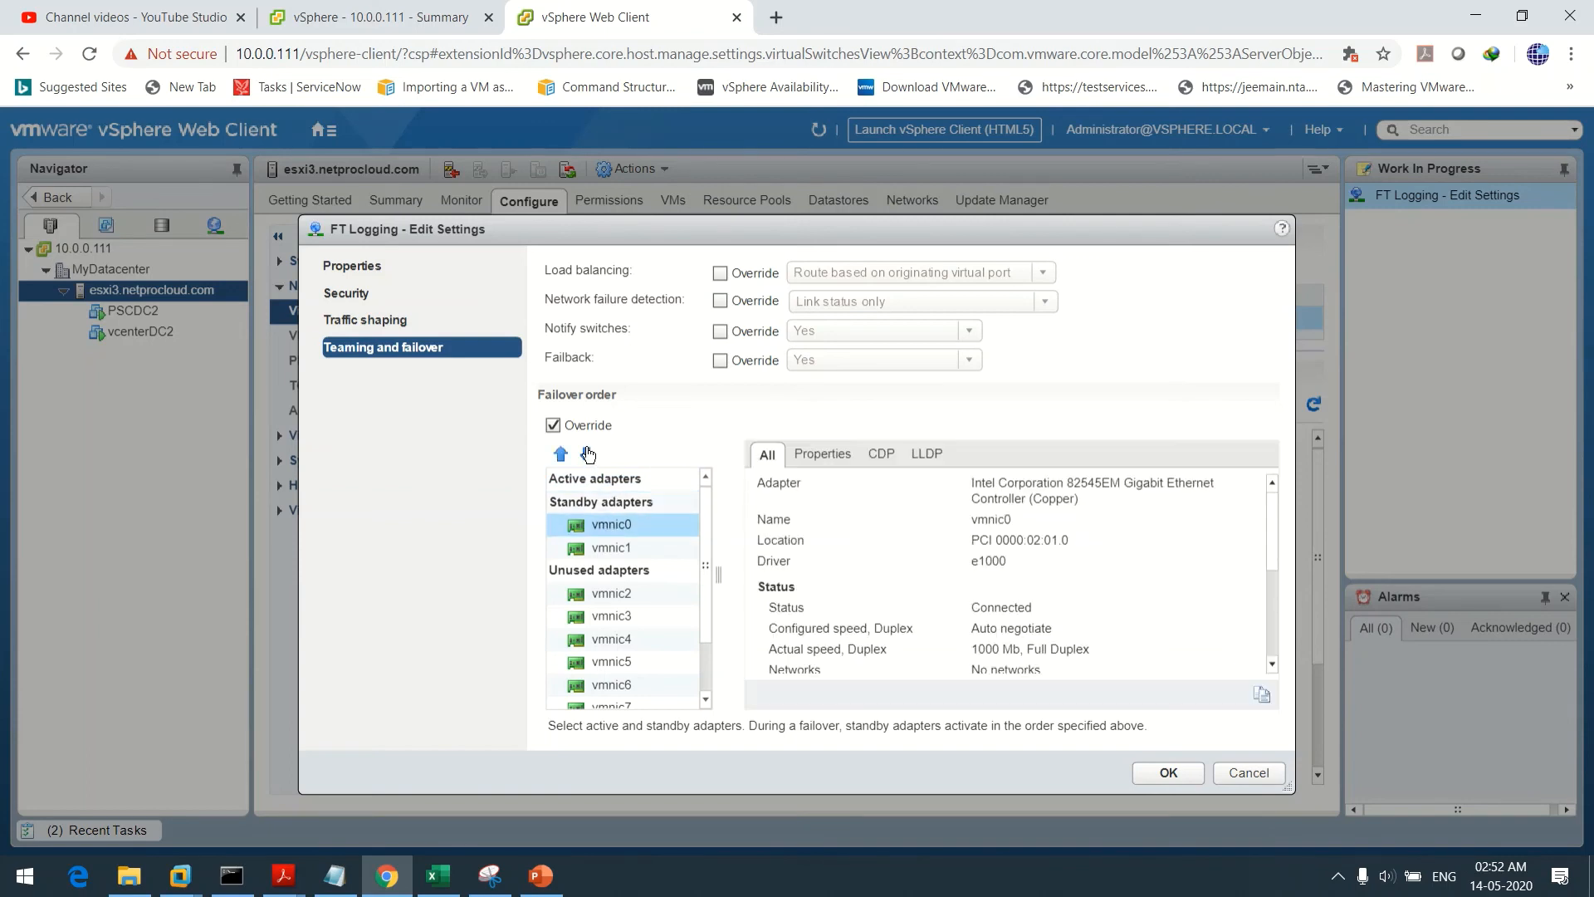
{"action": "left_click", "coordinate": [587, 453]}
{"action": "left_click", "coordinate": [611, 524]}
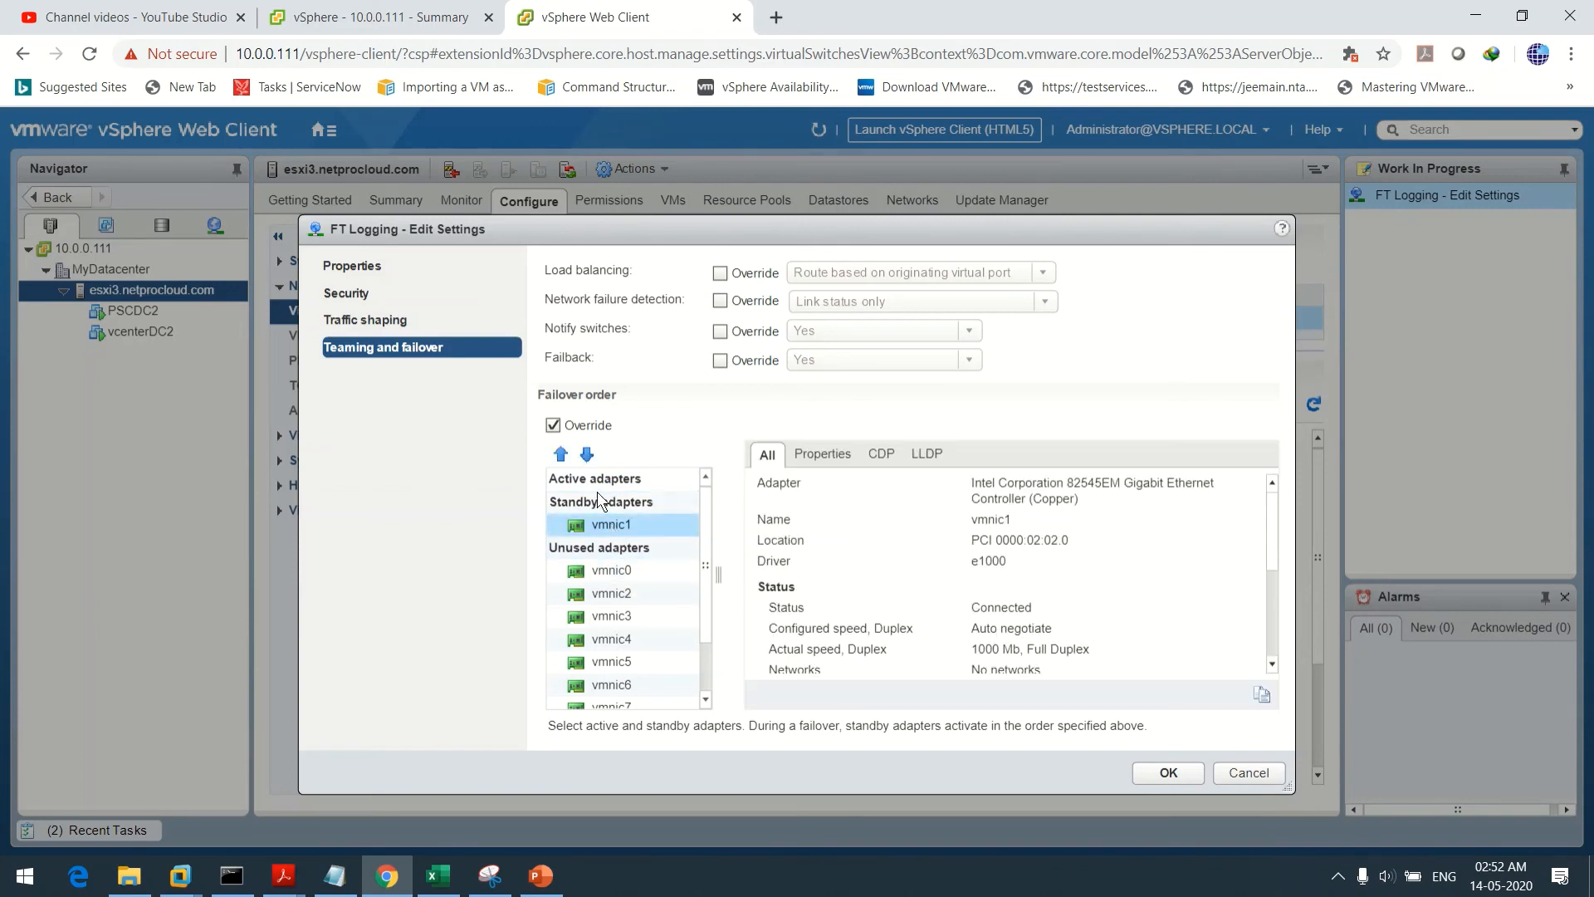
{"action": "left_click", "coordinate": [587, 453]}
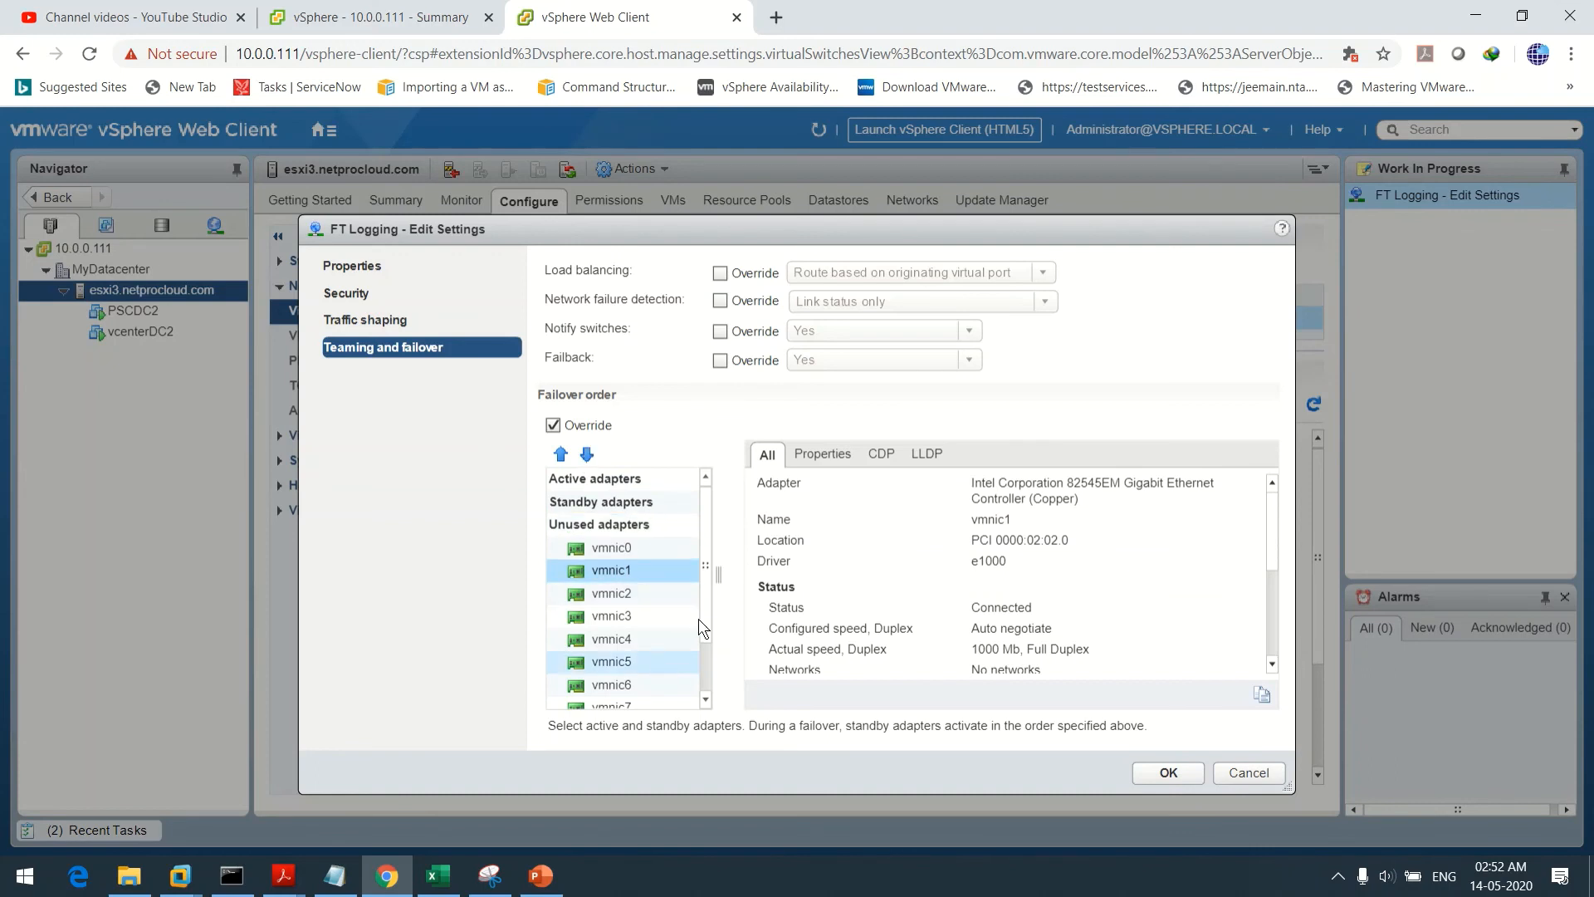
Make vmnic8 the active adapter and vmnic9 standby for FT Logging, then save
{"action": "scroll", "coordinate": [712, 588], "scroll_direction": "down", "scroll_amount": 1}
{"action": "left_click", "coordinate": [611, 660]}
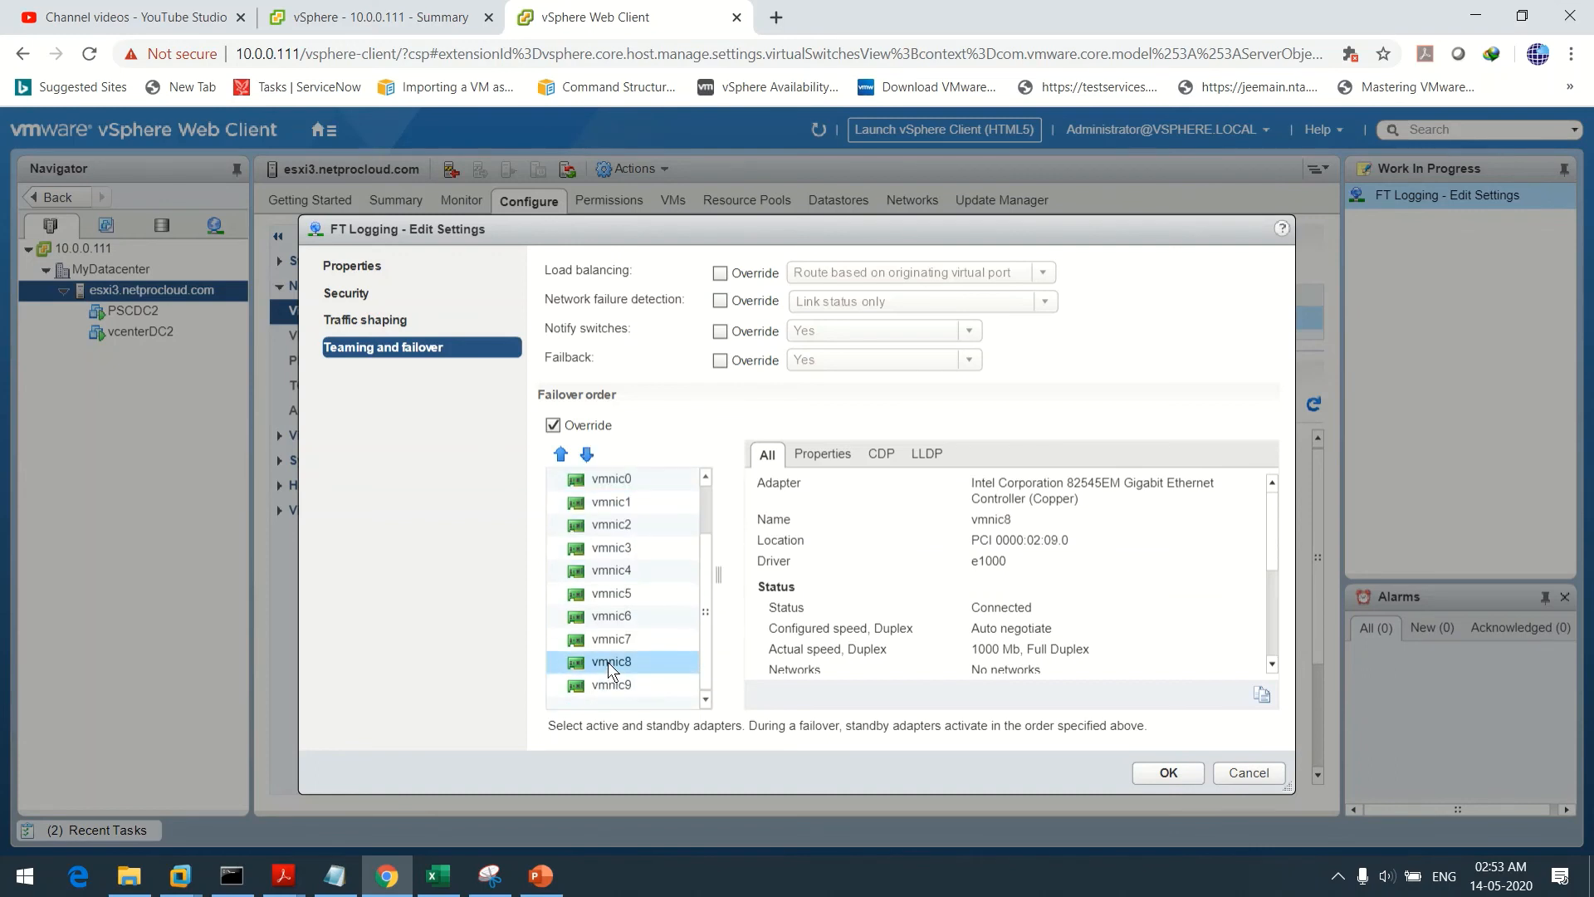
{"action": "left_click", "coordinate": [601, 685], "text": "shift"}
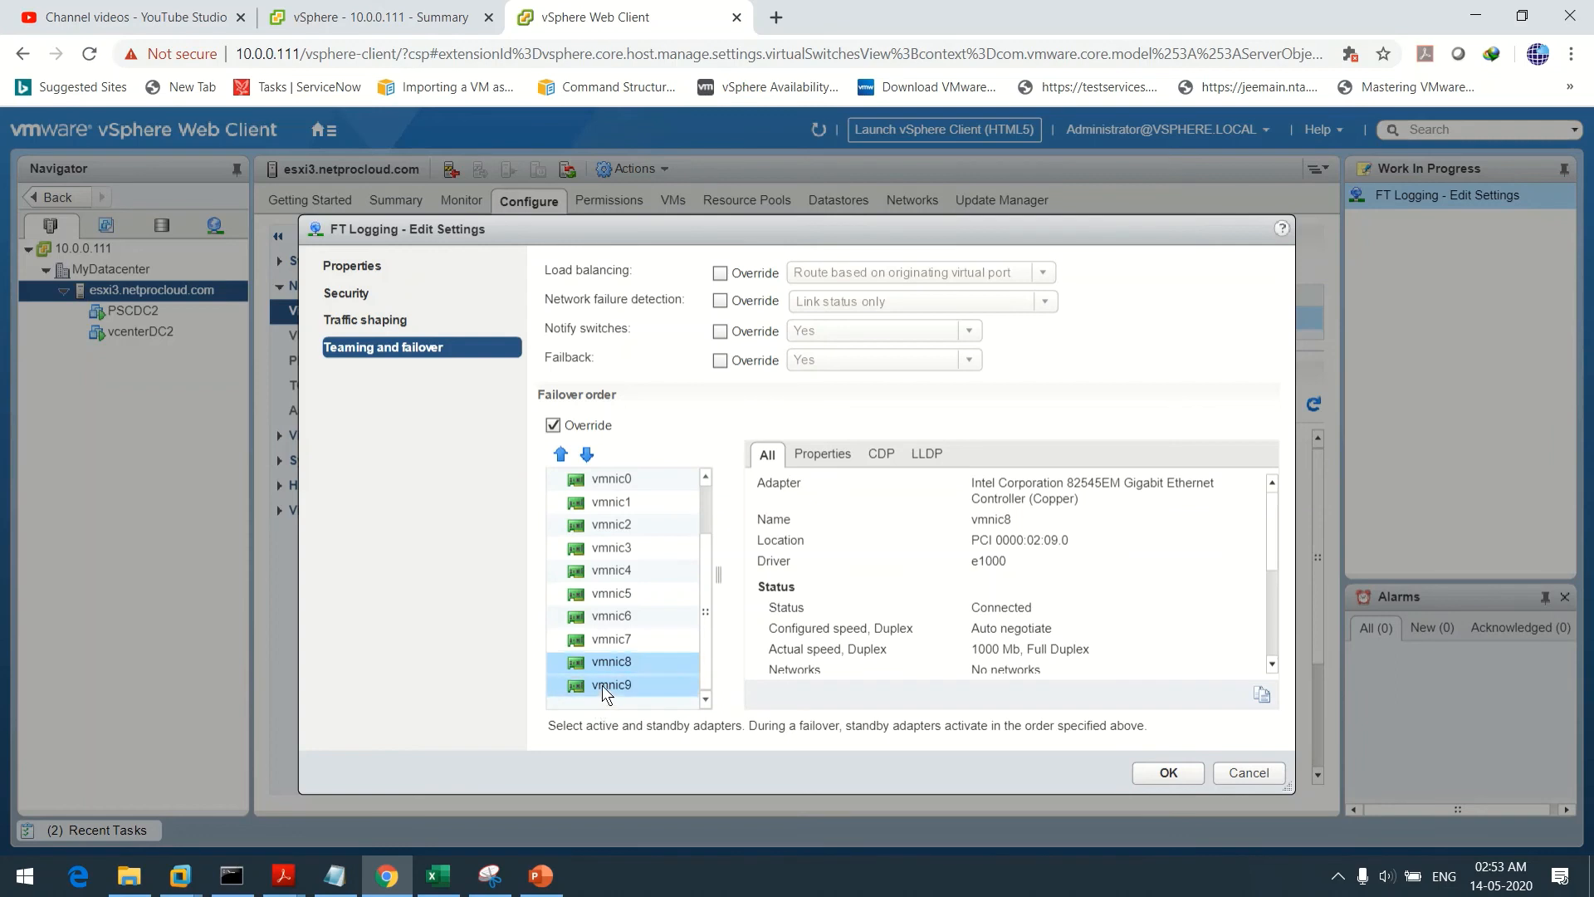
{"action": "left_click", "coordinate": [561, 454]}
{"action": "left_click", "coordinate": [562, 454]}
{"action": "left_click", "coordinate": [561, 454]}
{"action": "left_click", "coordinate": [561, 454]}
{"action": "left_click", "coordinate": [561, 454]}
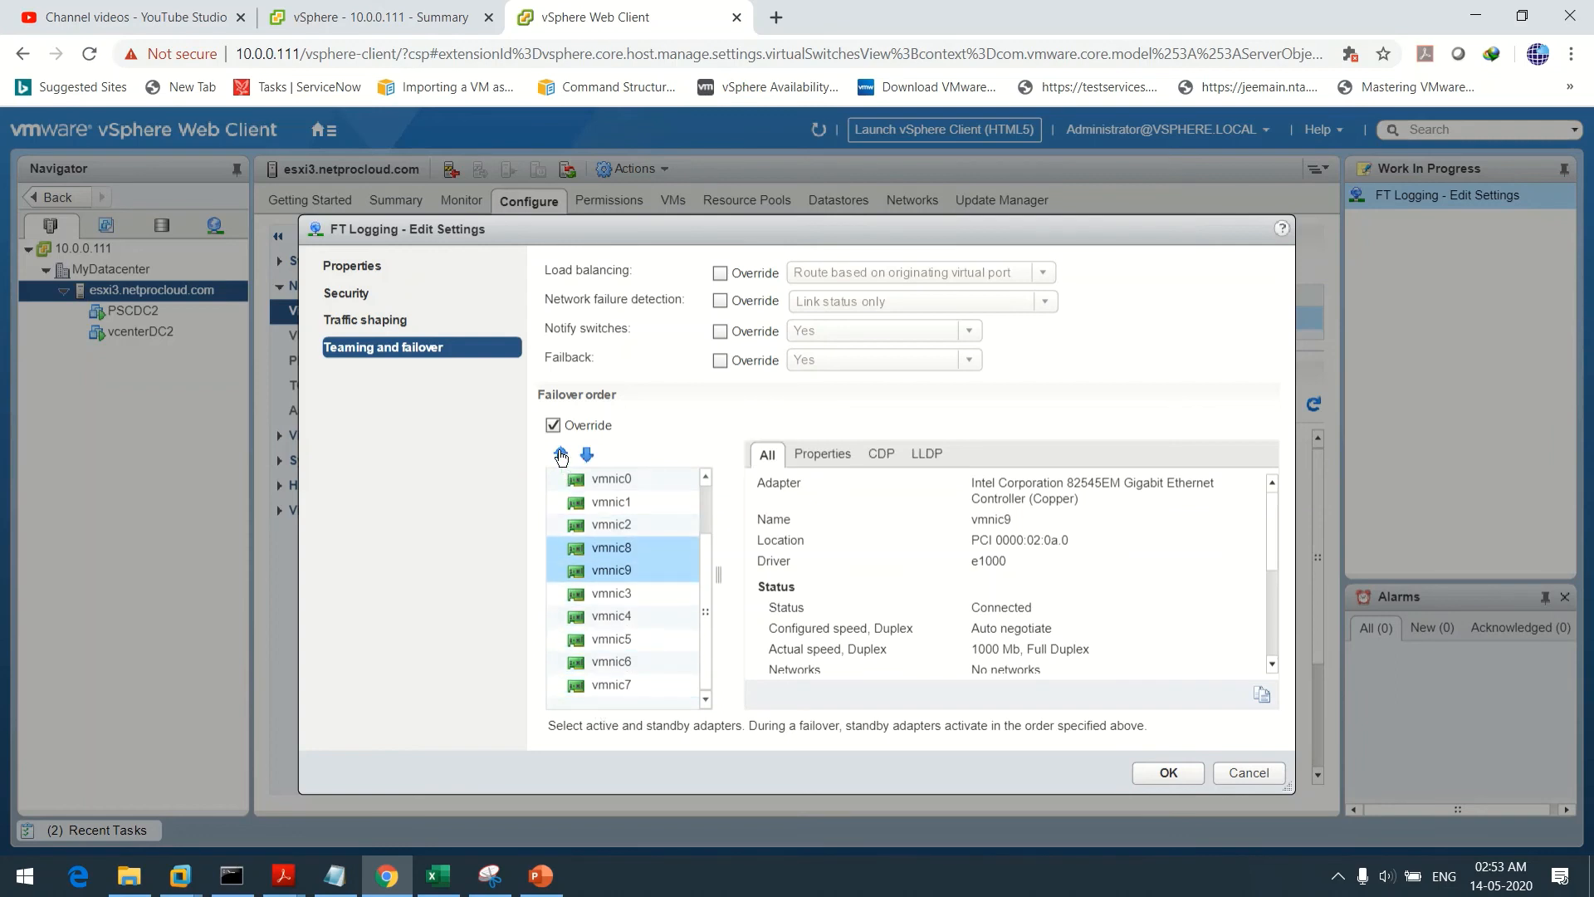
{"action": "left_click", "coordinate": [561, 454]}
{"action": "left_click", "coordinate": [561, 455]}
{"action": "left_click", "coordinate": [561, 454]}
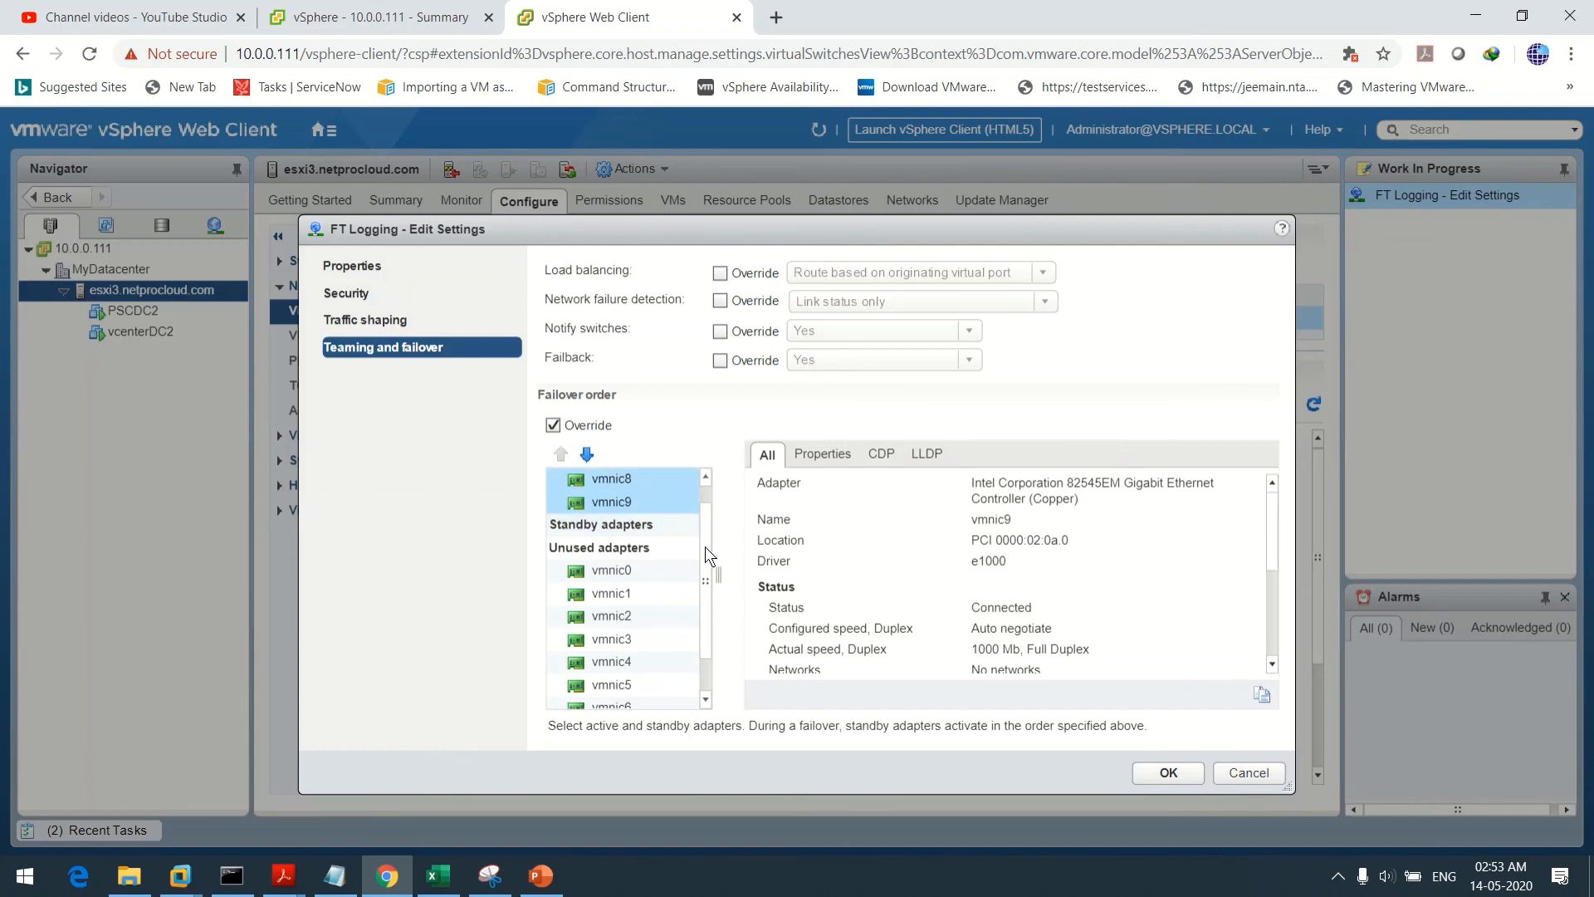
{"action": "left_click", "coordinate": [704, 478]}
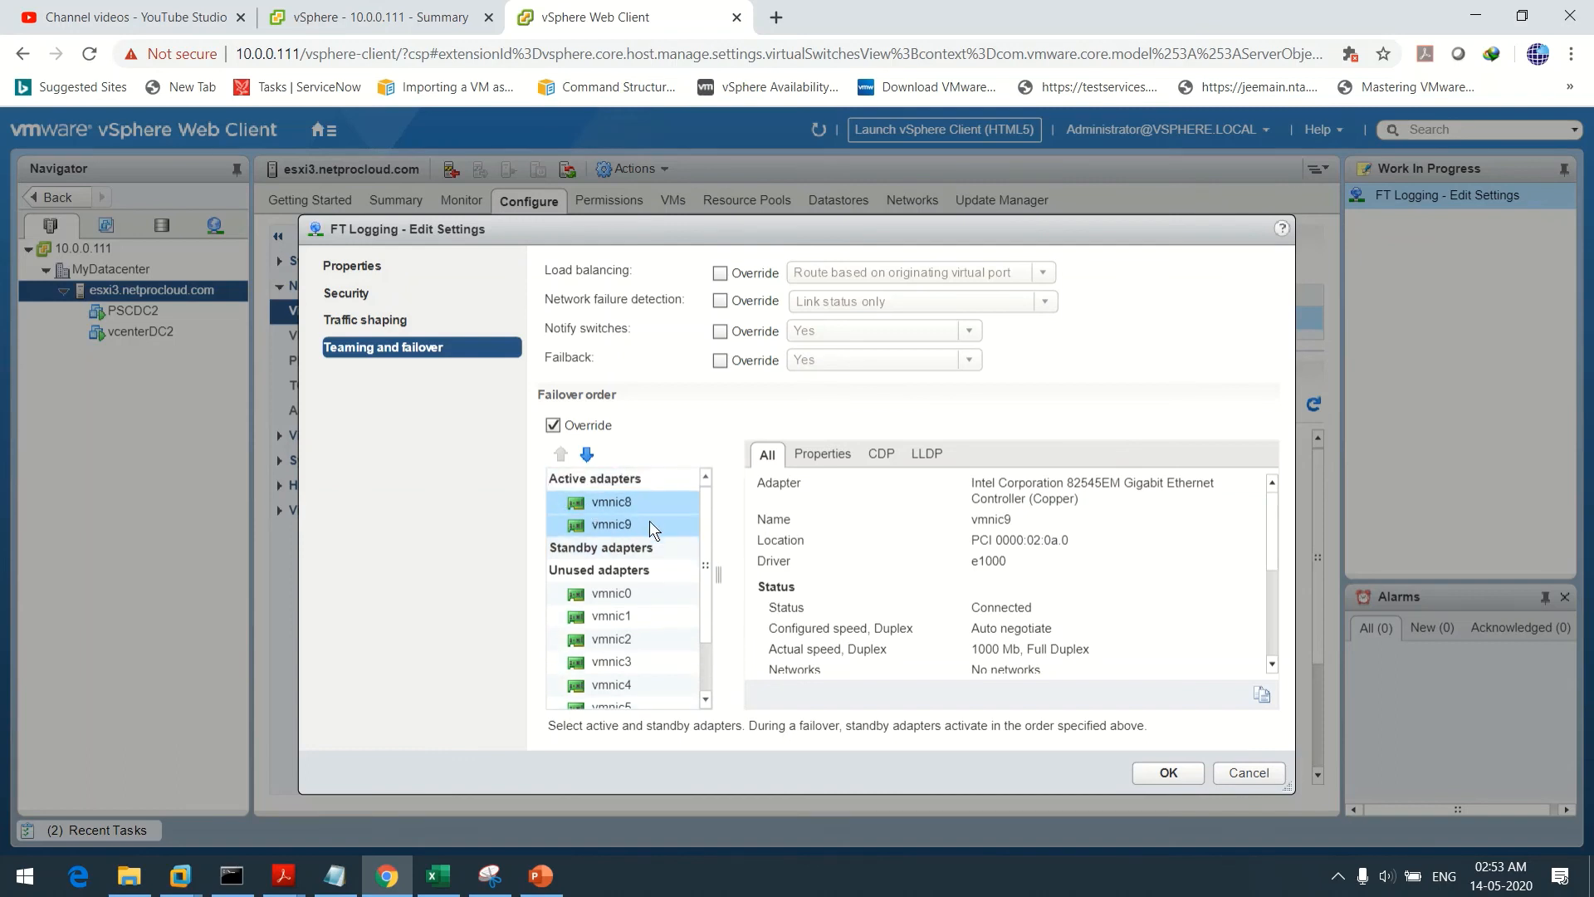
{"action": "left_click", "coordinate": [619, 525]}
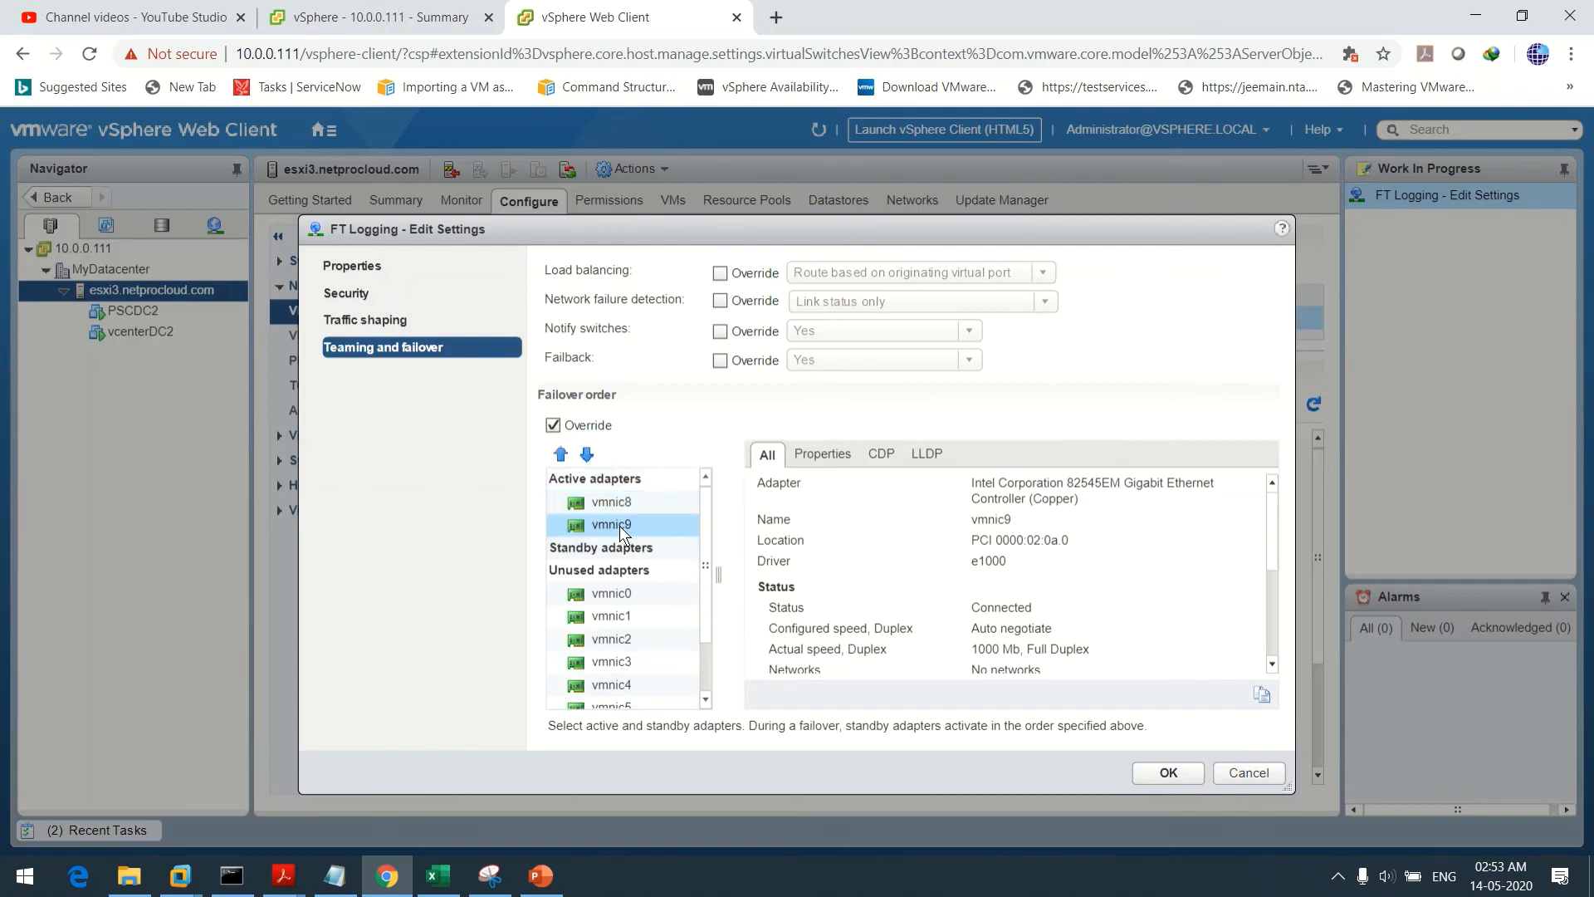
{"action": "left_click", "coordinate": [588, 455]}
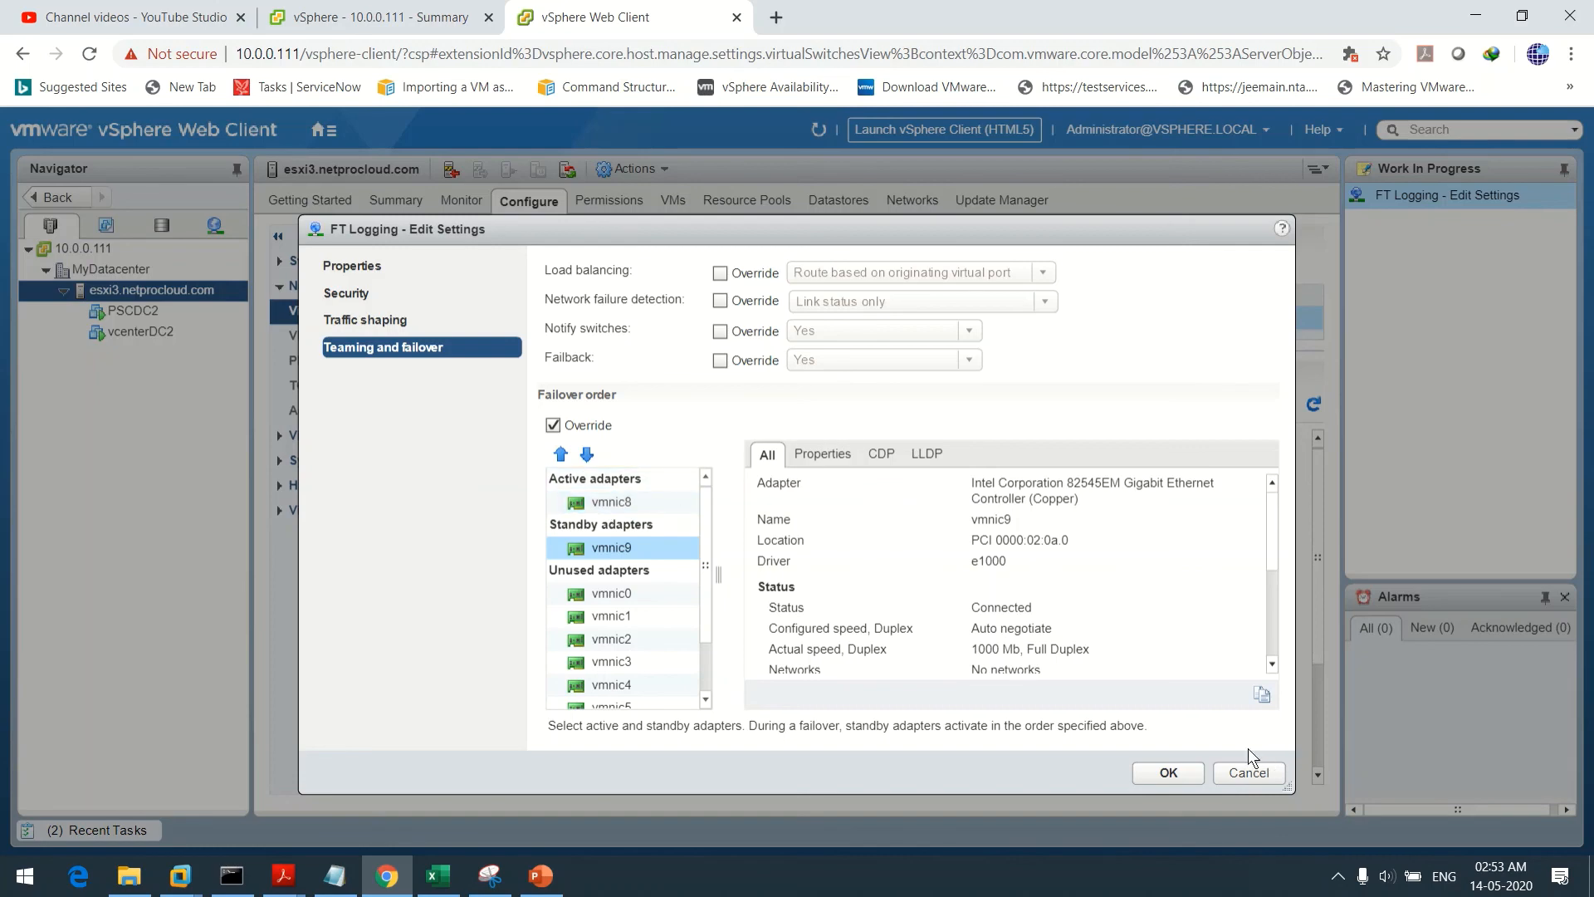
{"action": "left_click", "coordinate": [1168, 772]}
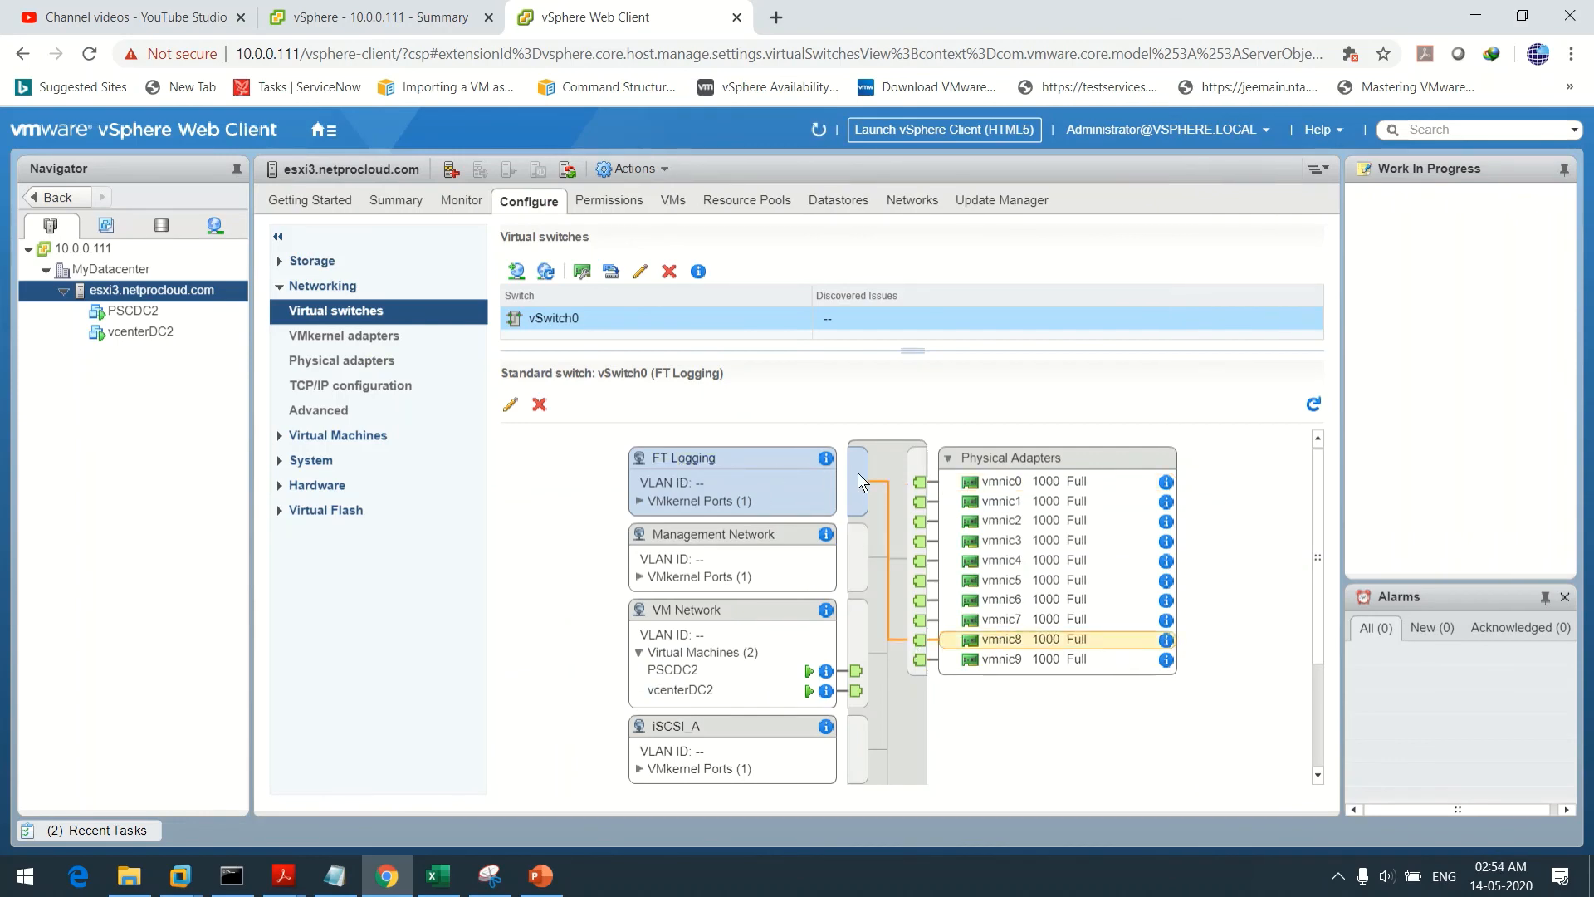
{"action": "left_click", "coordinate": [999, 488]}
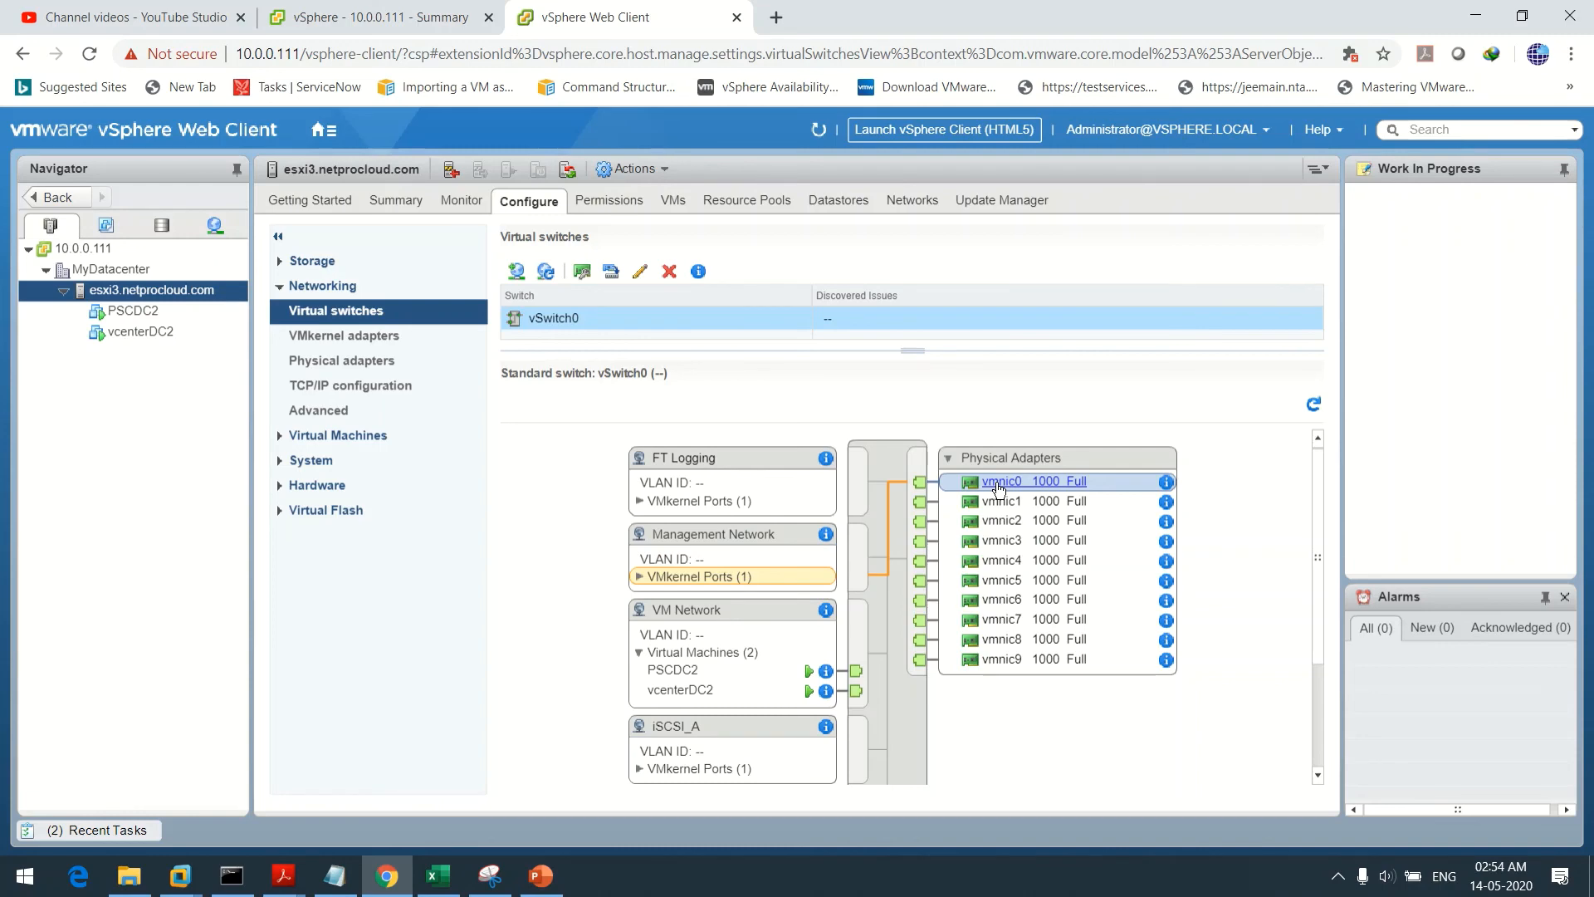
{"action": "left_click", "coordinate": [1005, 504]}
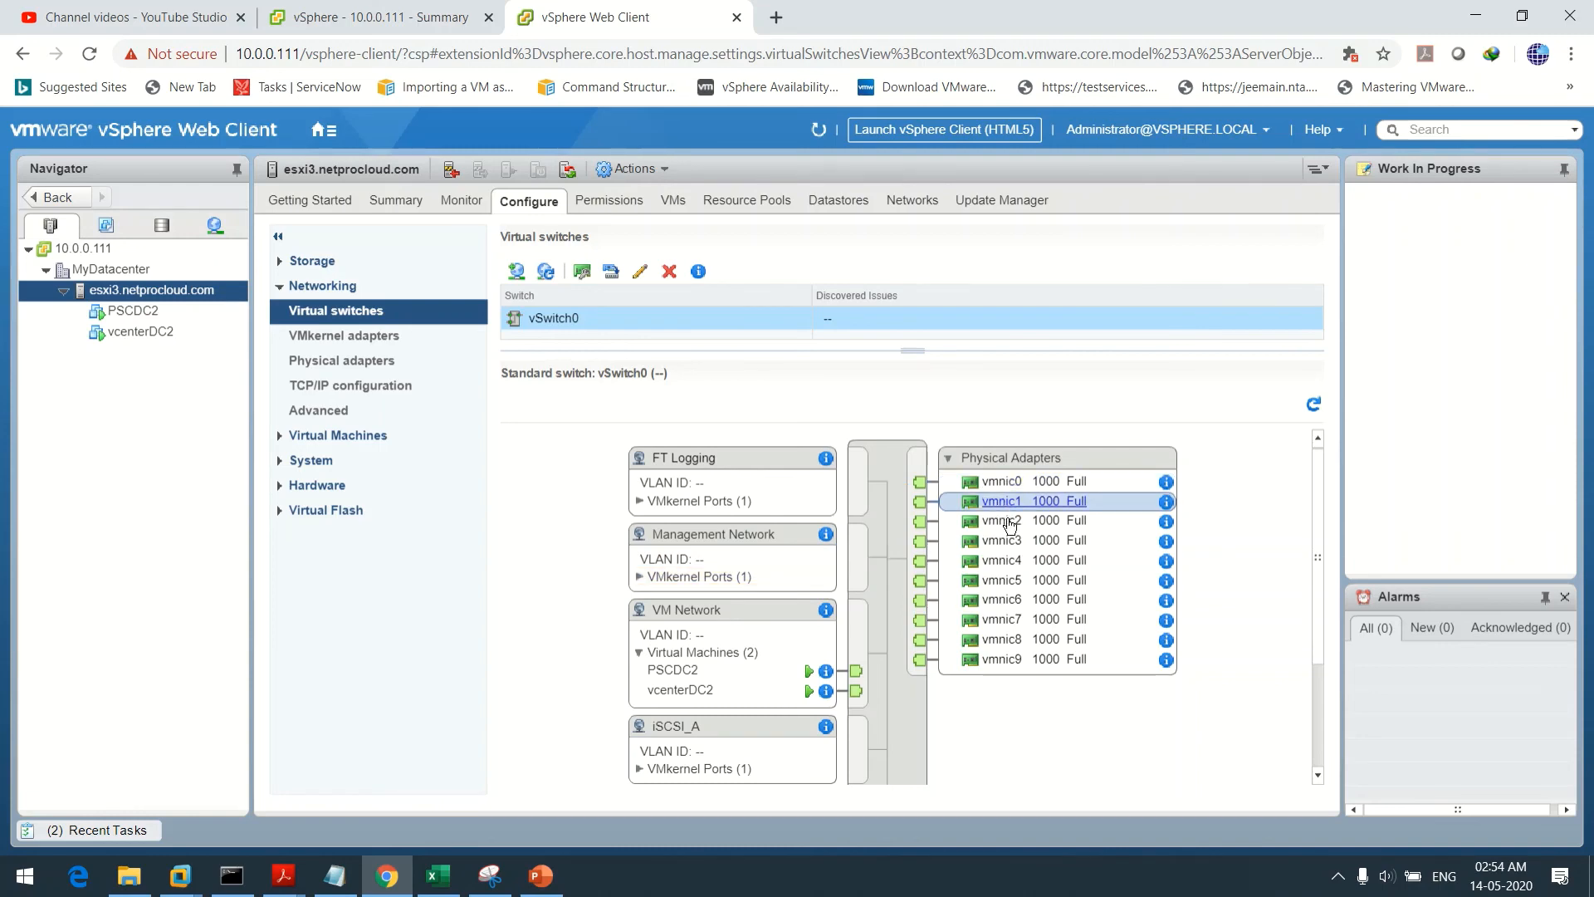
{"action": "left_click", "coordinate": [1010, 523]}
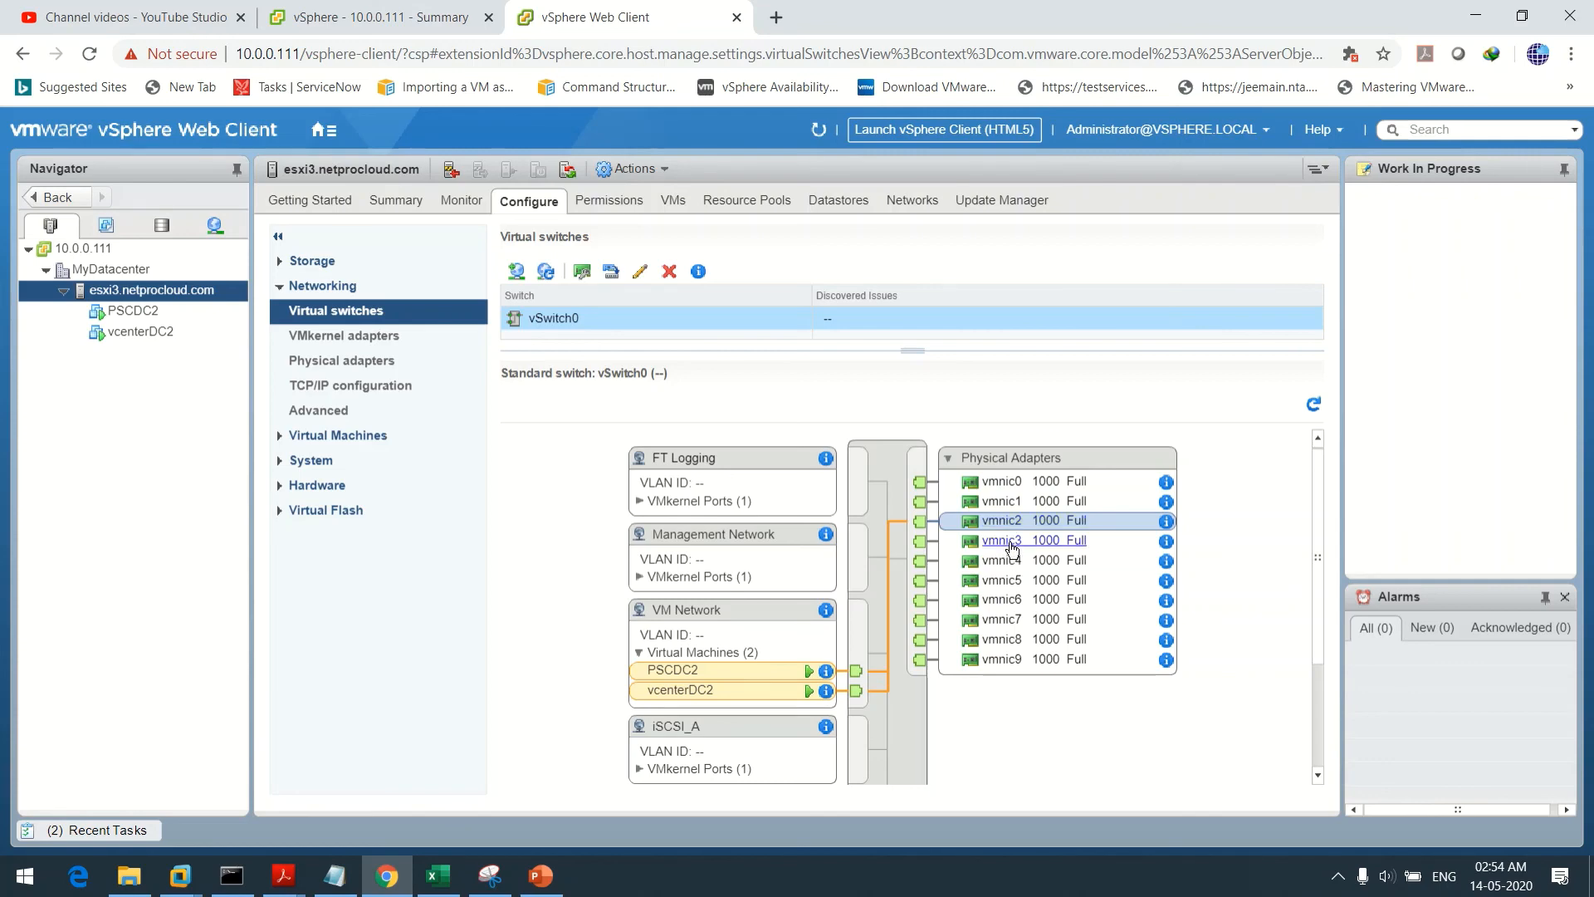
{"action": "left_click", "coordinate": [1012, 546]}
{"action": "left_click", "coordinate": [1015, 565]}
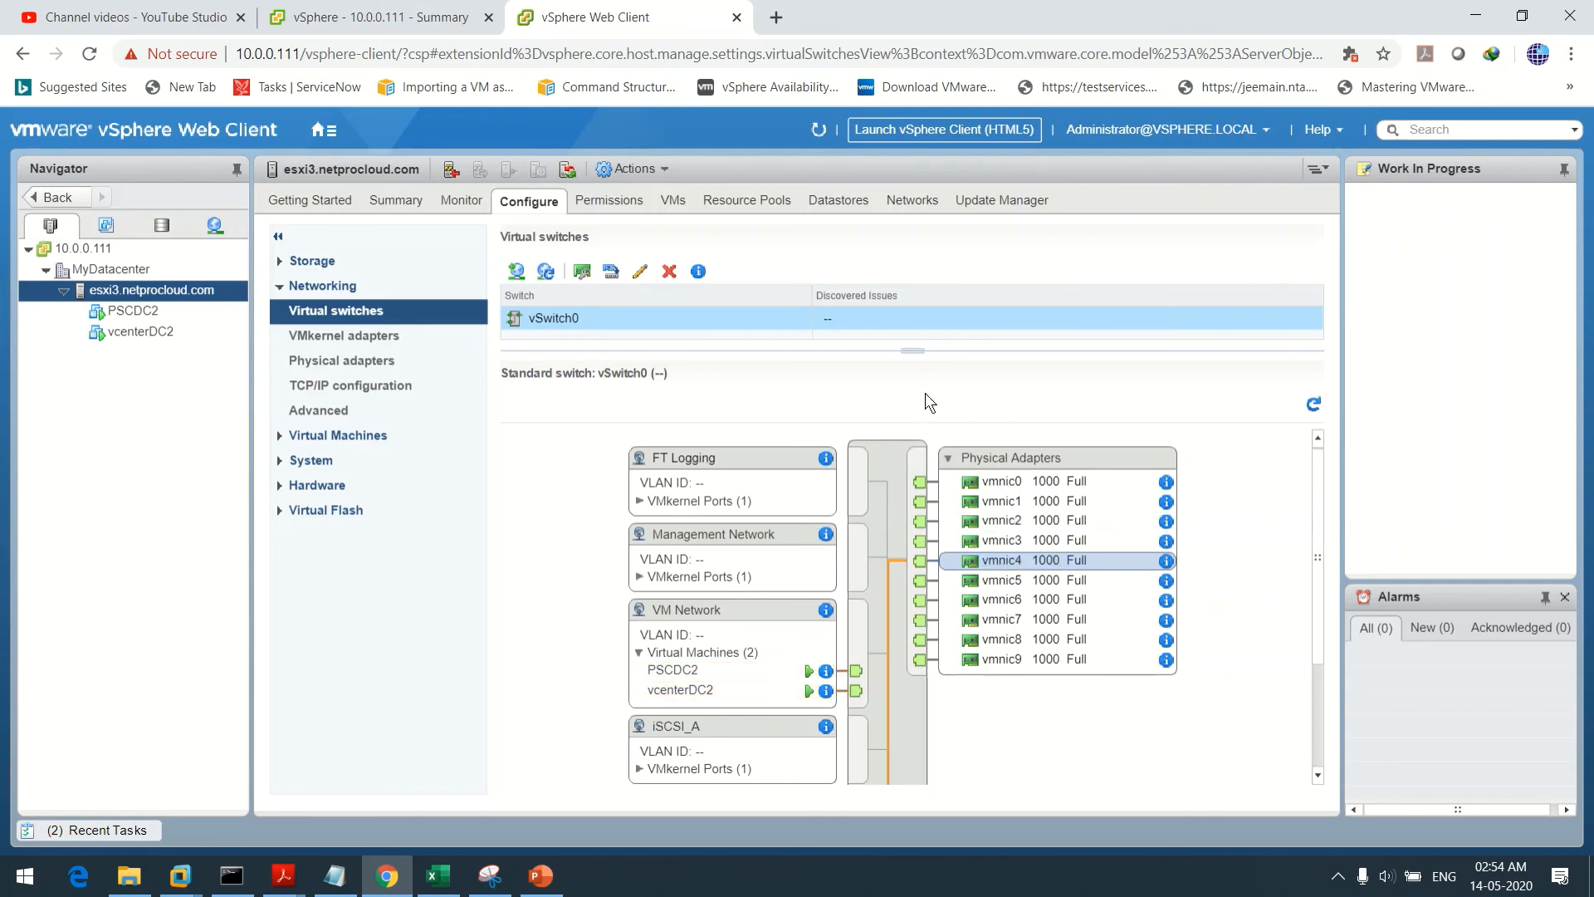
{"action": "mouse_move", "coordinate": [1321, 551]}
{"action": "left_mouse_down"}
{"action": "mouse_move", "coordinate": [1317, 668]}
{"action": "mouse_move", "coordinate": [1318, 579]}
{"action": "left_mouse_up"}
{"action": "left_click", "coordinate": [1013, 551]}
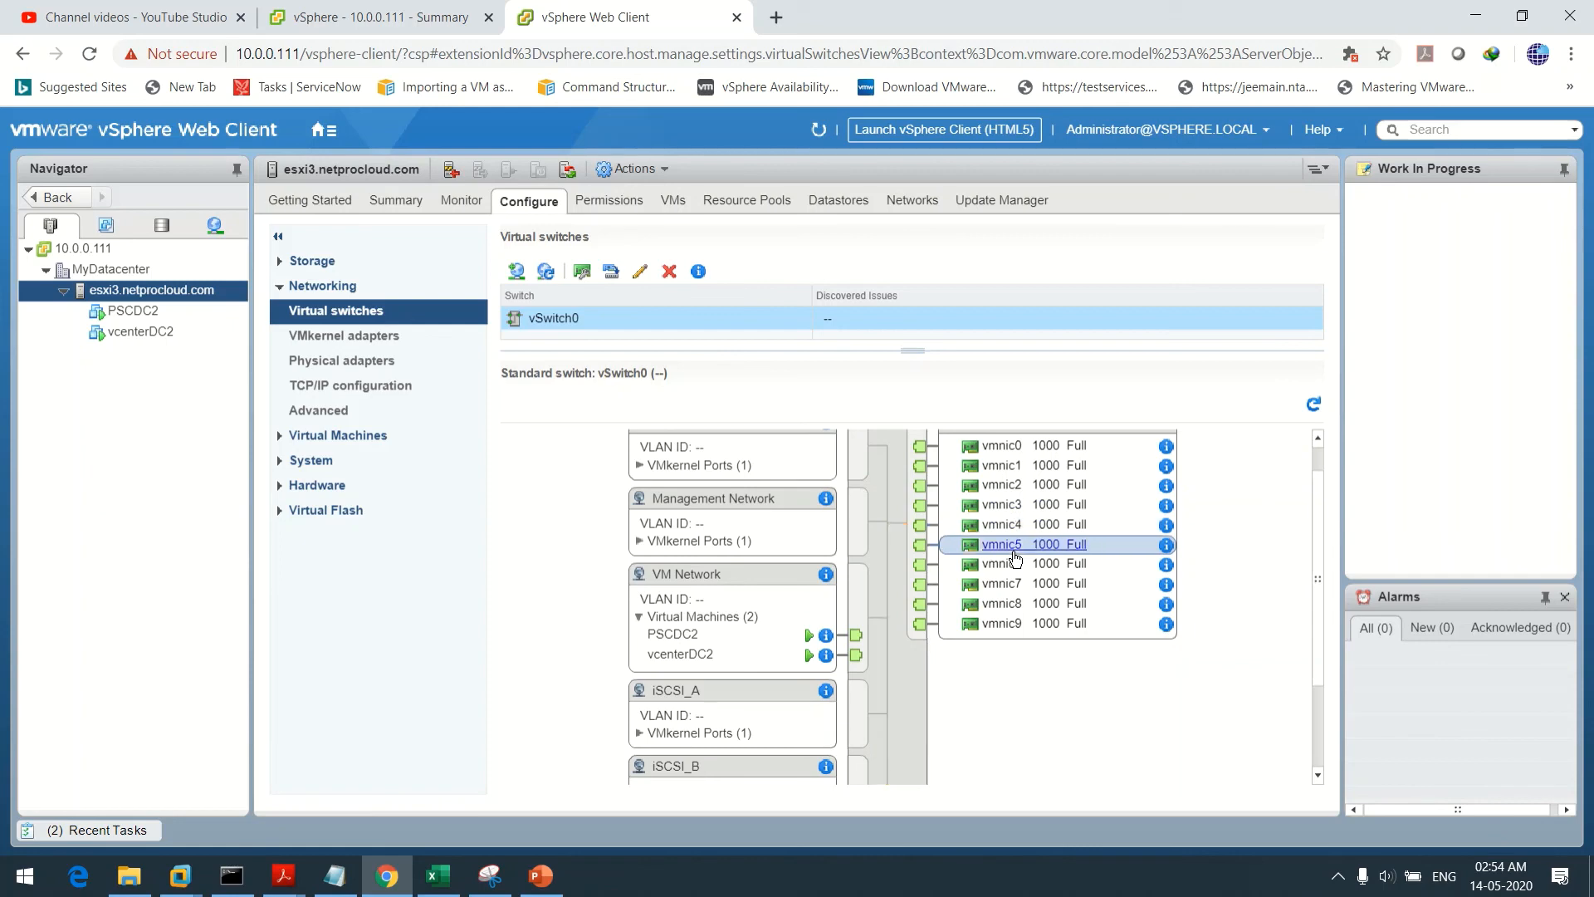
{"action": "left_click", "coordinate": [1015, 565]}
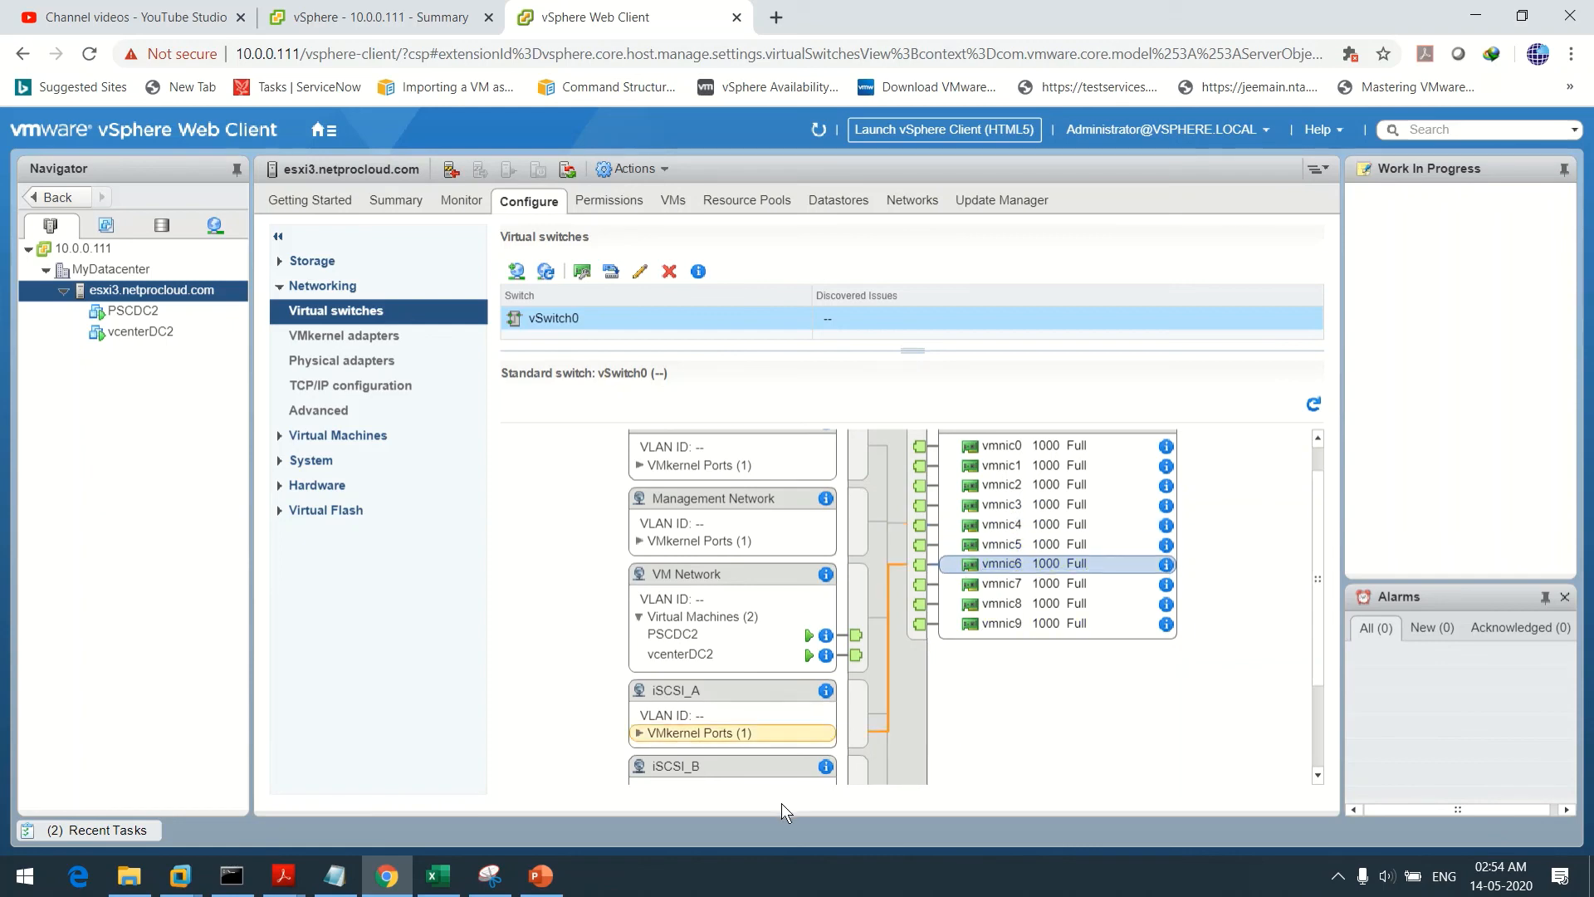
{"action": "left_click", "coordinate": [1016, 585]}
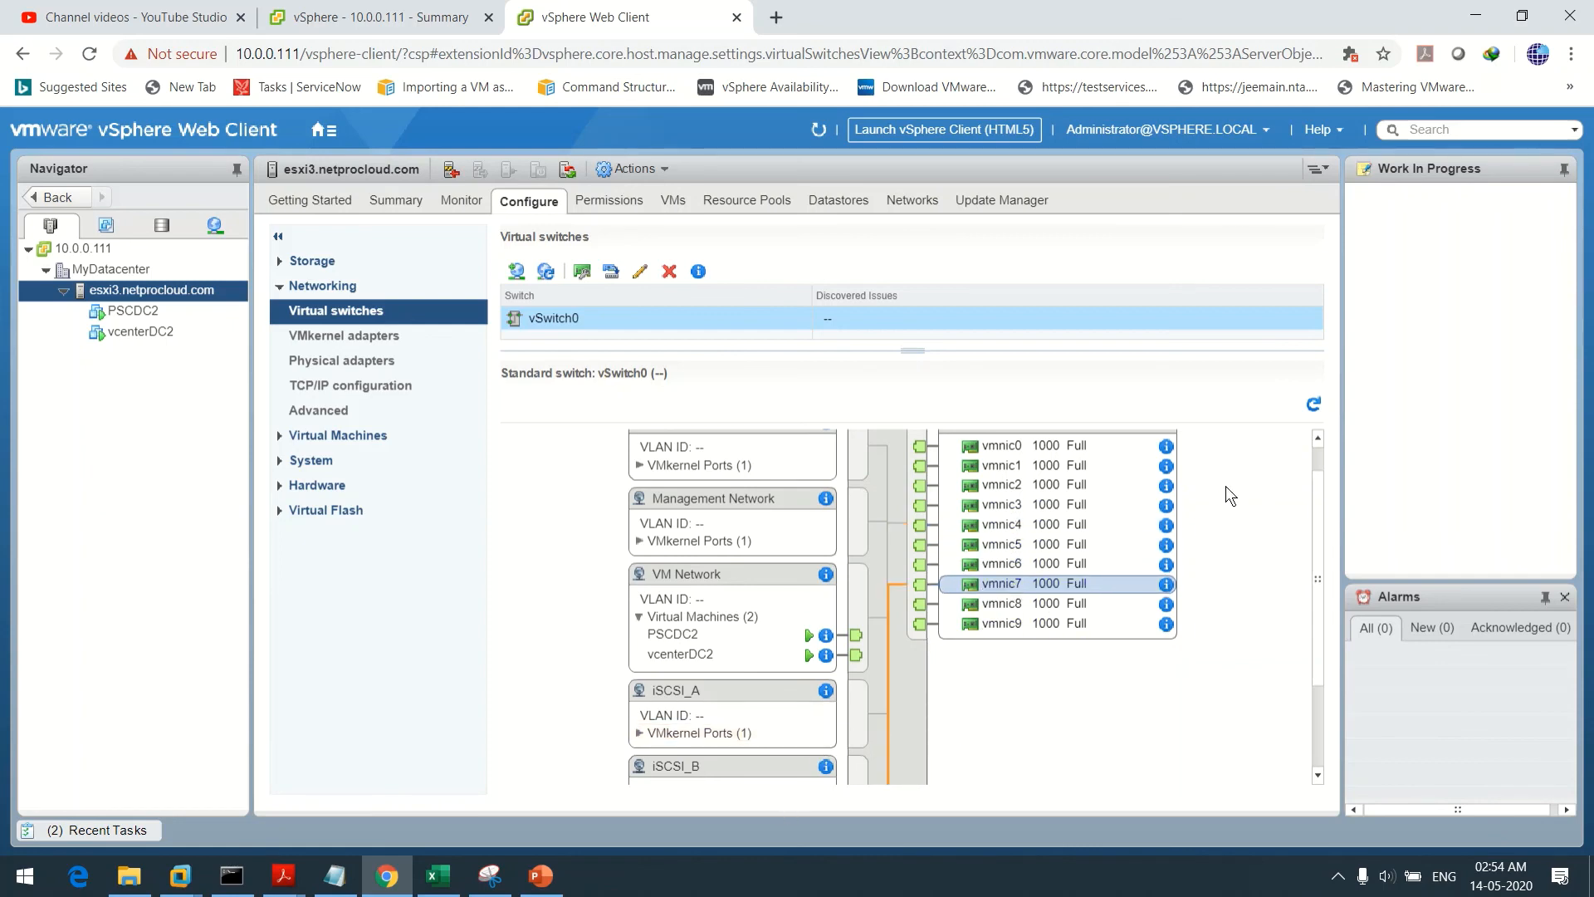
{"action": "mouse_move", "coordinate": [1317, 521]}
{"action": "left_mouse_down"}
{"action": "mouse_move", "coordinate": [1322, 629]}
{"action": "mouse_move", "coordinate": [1315, 491]}
{"action": "left_mouse_up"}
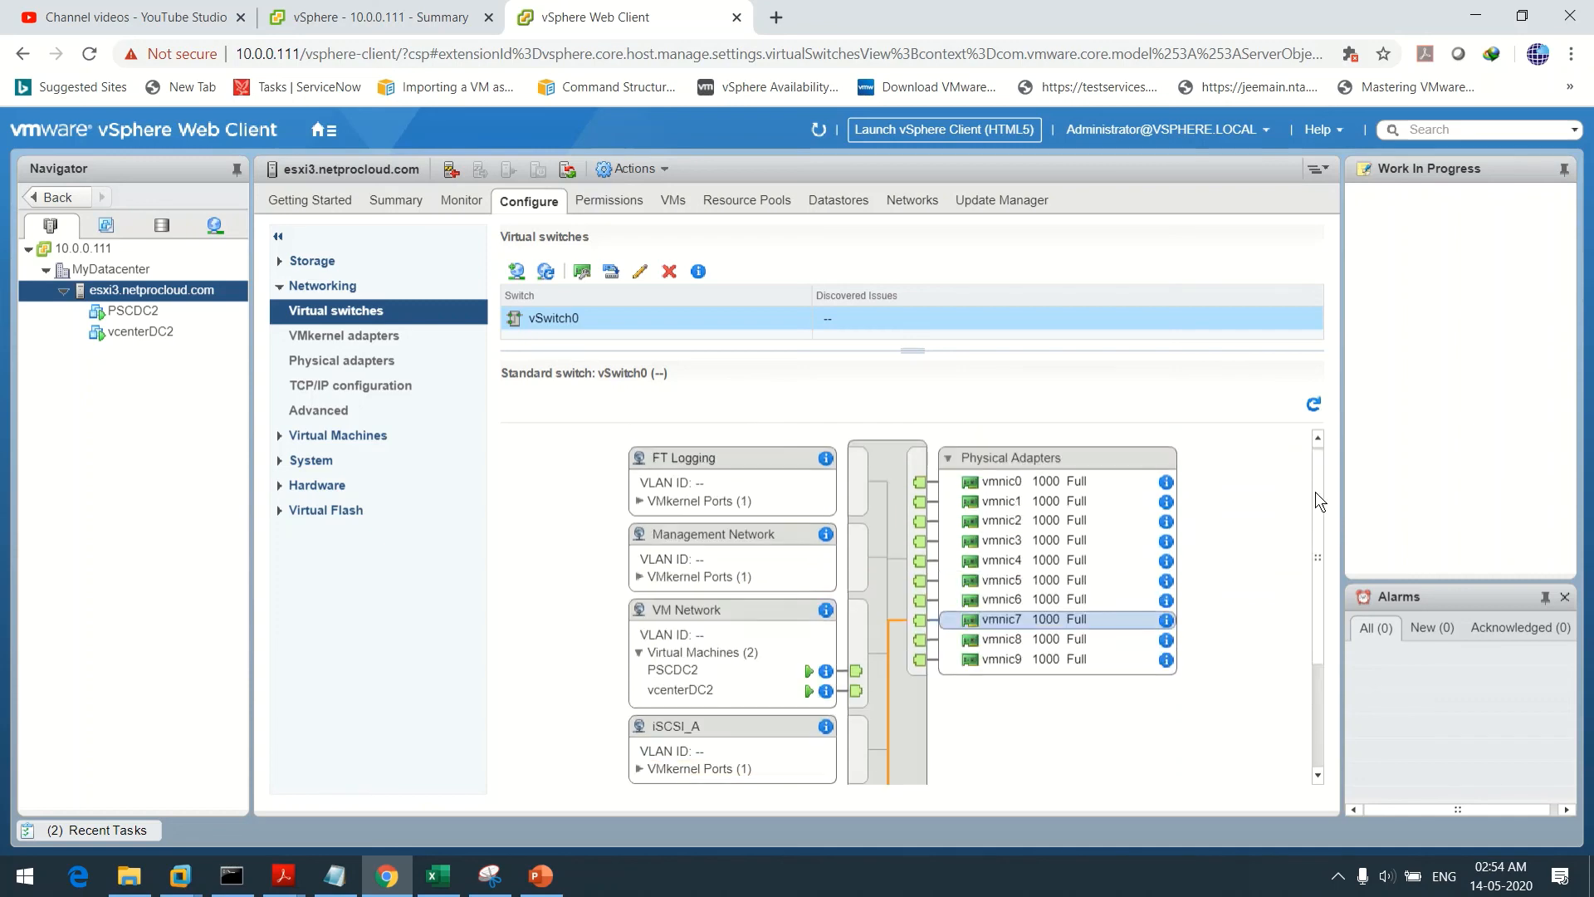
{"action": "left_click", "coordinate": [1002, 645]}
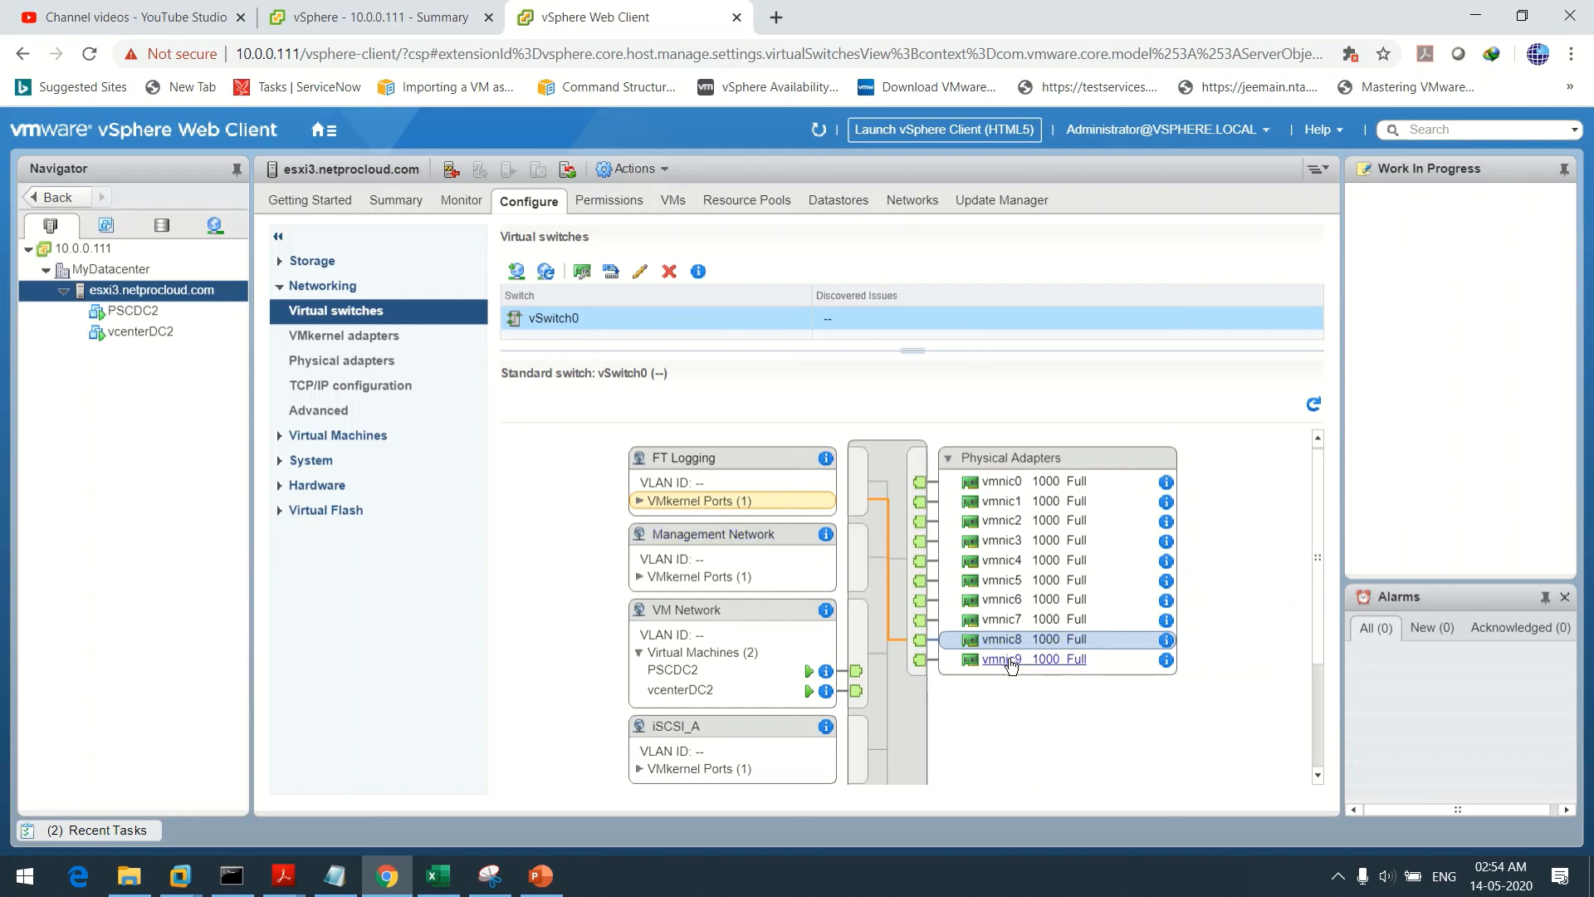
{"action": "left_click", "coordinate": [1006, 660]}
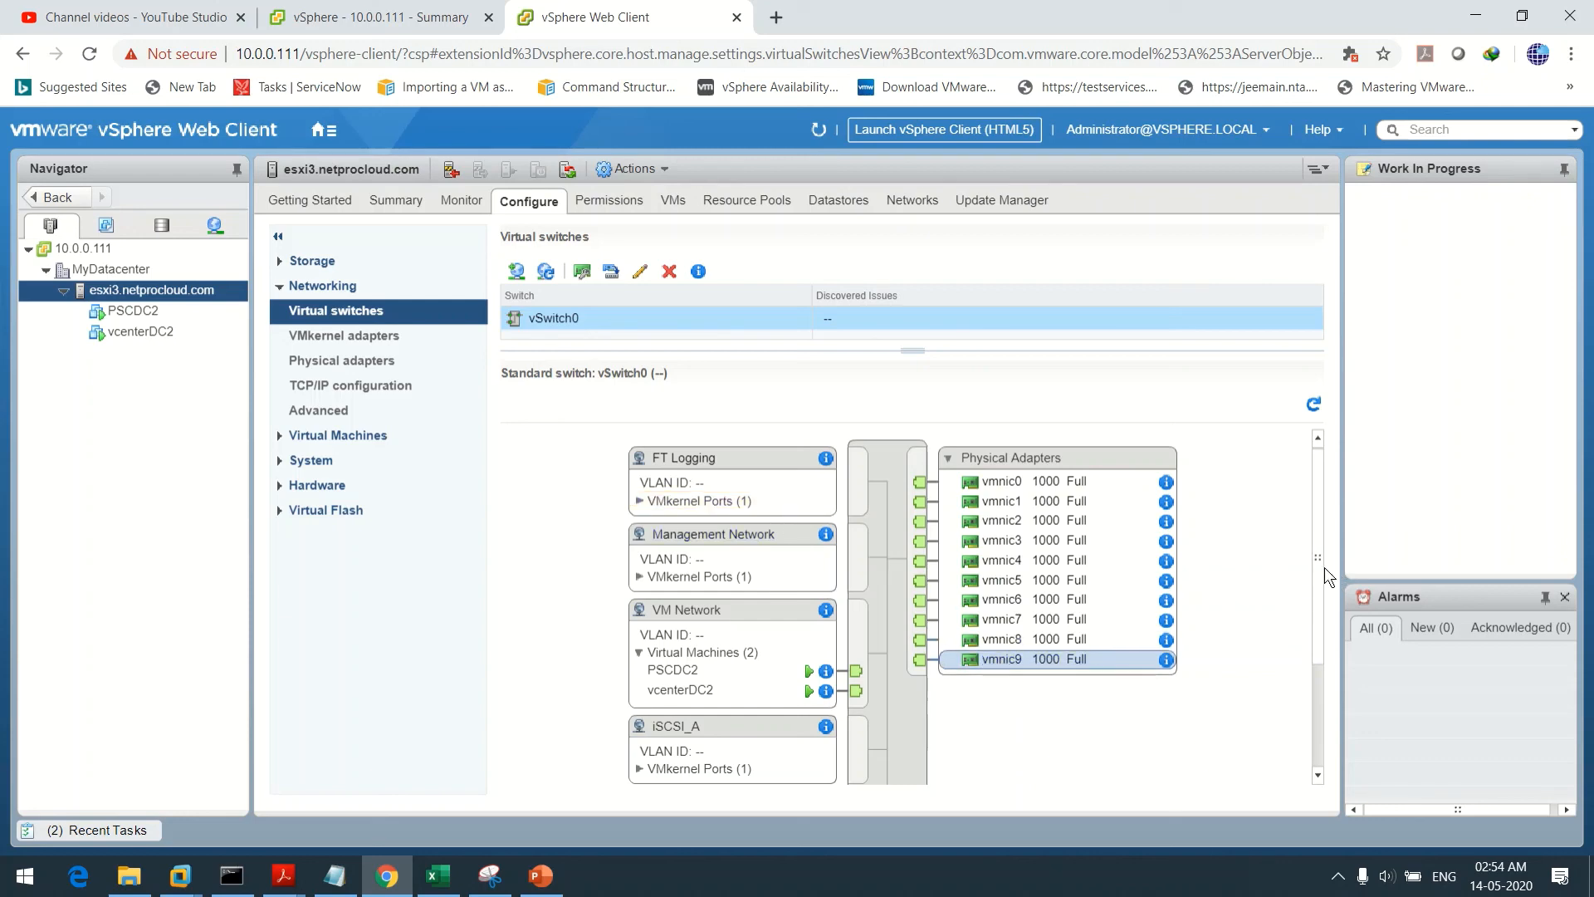
{"action": "left_click_drag", "start_coordinate": [1318, 567], "coordinate": [1315, 467]}
{"action": "mouse_move", "coordinate": [1320, 534]}
{"action": "left_mouse_down"}
{"action": "mouse_move", "coordinate": [1333, 735]}
{"action": "mouse_move", "coordinate": [1297, 538]}
{"action": "left_mouse_up"}
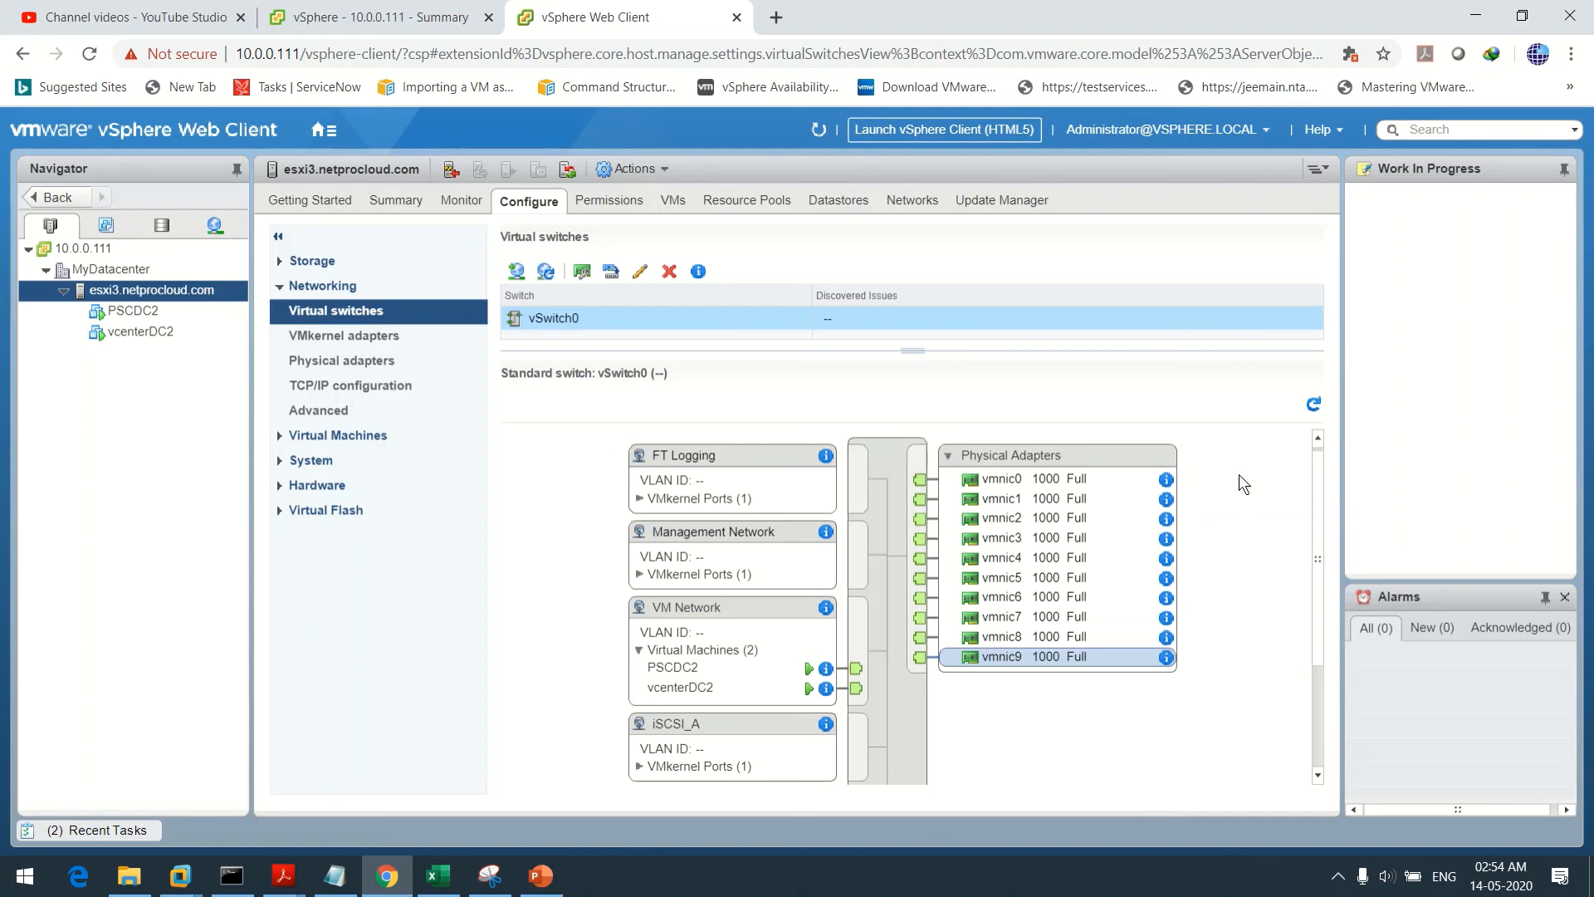
{"action": "mouse_move", "coordinate": [1318, 543]}
{"action": "left_mouse_down"}
{"action": "mouse_move", "coordinate": [1328, 747]}
{"action": "mouse_move", "coordinate": [1318, 538]}
{"action": "left_mouse_up"}
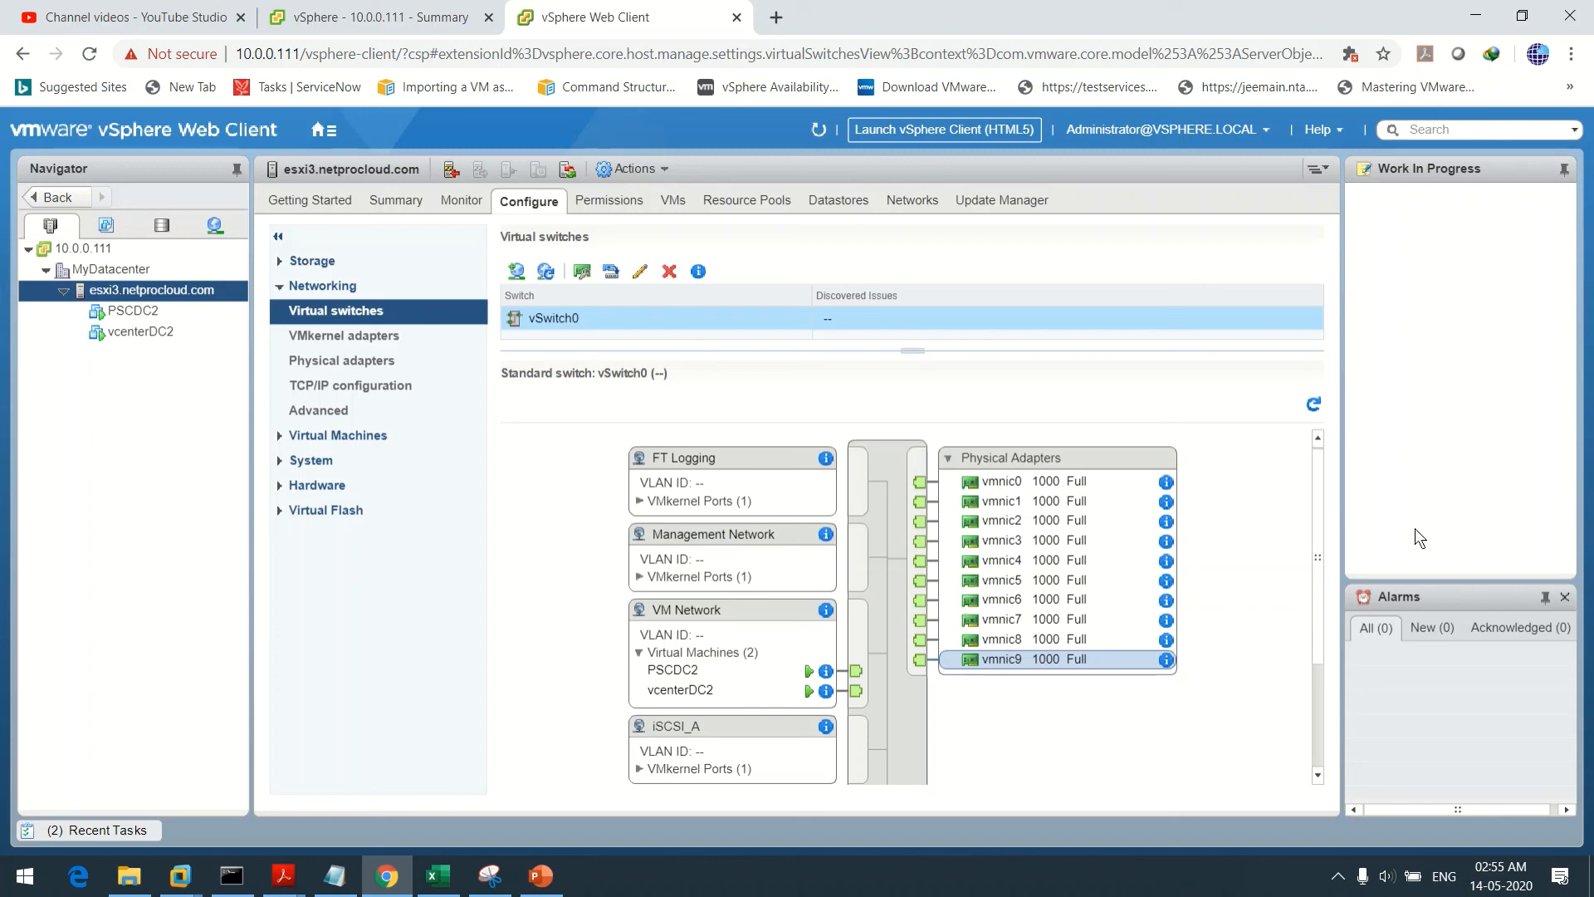
{"action": "left_click_drag", "start_coordinate": [1322, 551], "coordinate": [1326, 477]}
{"action": "left_click_drag", "start_coordinate": [1332, 415], "coordinate": [1328, 603]}
Pause the screen recording, leaving the PowerPoint Thanks slide full screen
{"action": "left_click_drag", "start_coordinate": [1317, 470], "coordinate": [1328, 630]}
{"action": "scroll", "coordinate": [1190, 482], "scroll_direction": "up", "scroll_amount": 3}
{"action": "mouse_move", "coordinate": [772, 4]}
{"action": "left_click", "coordinate": [660, 57]}
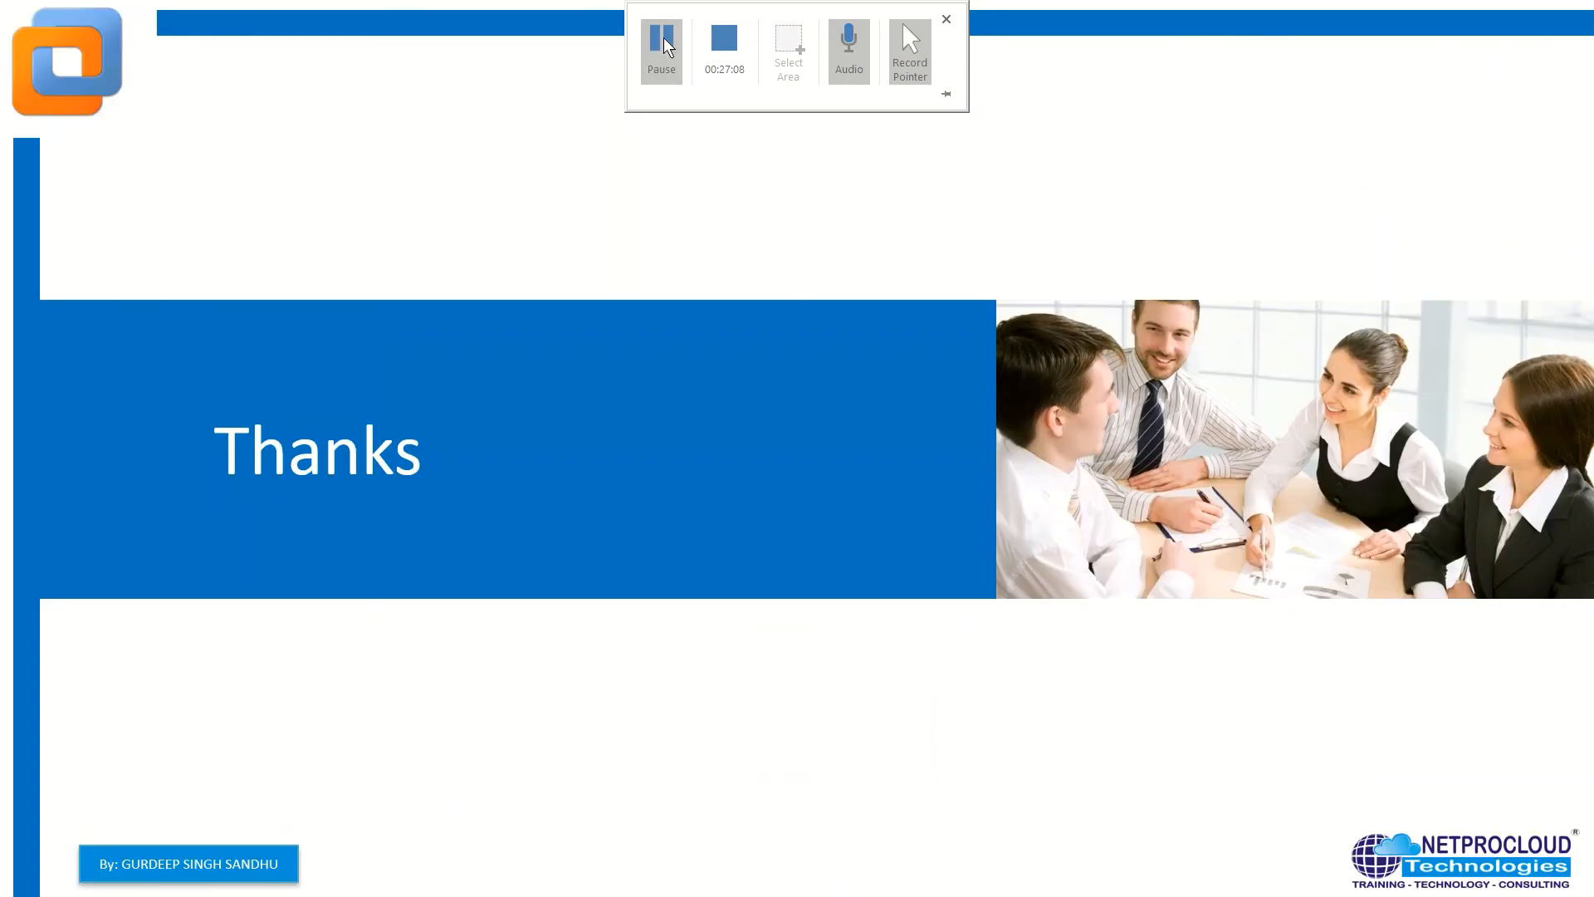